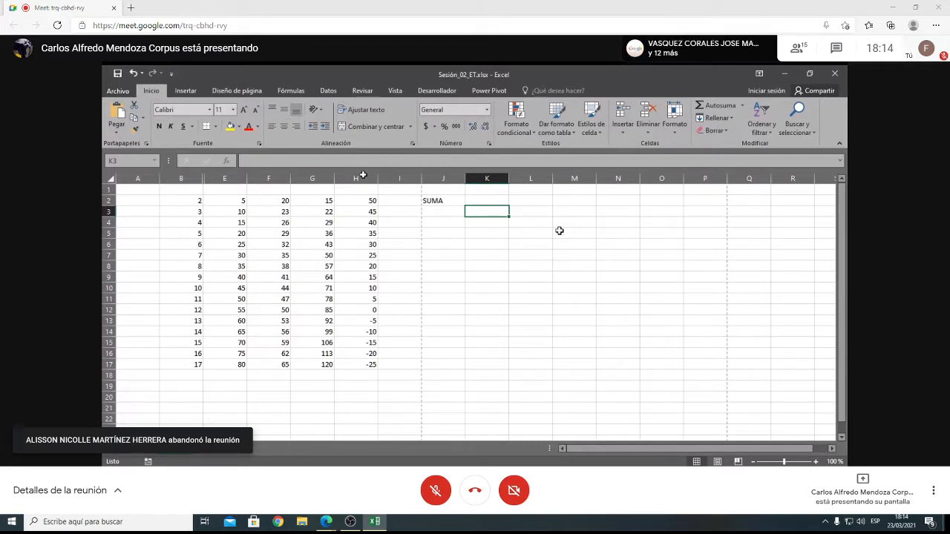
- Enter the formula =SUMA(B2;E3;F9;G14;H17) in cell K3, picking the referenced cells from the data table
type("=SUMA(")
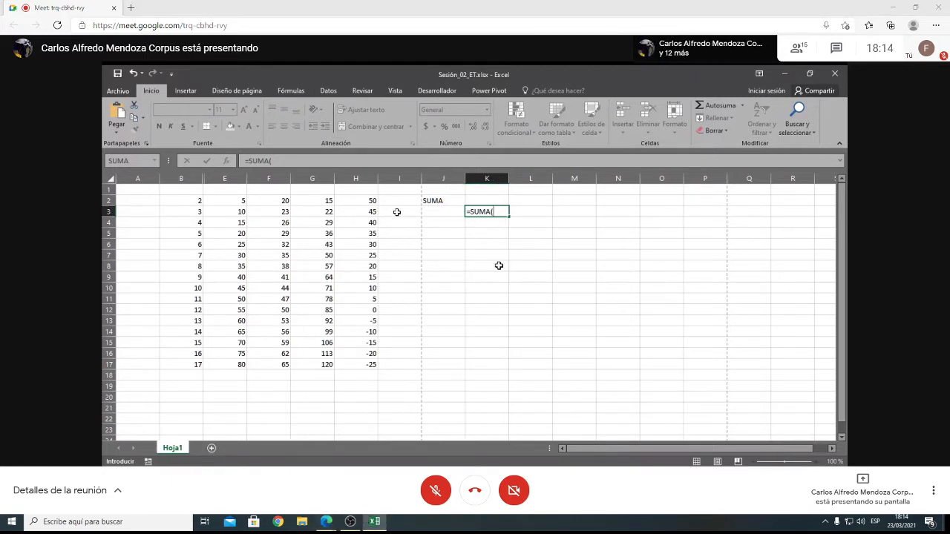
left_click(181, 202)
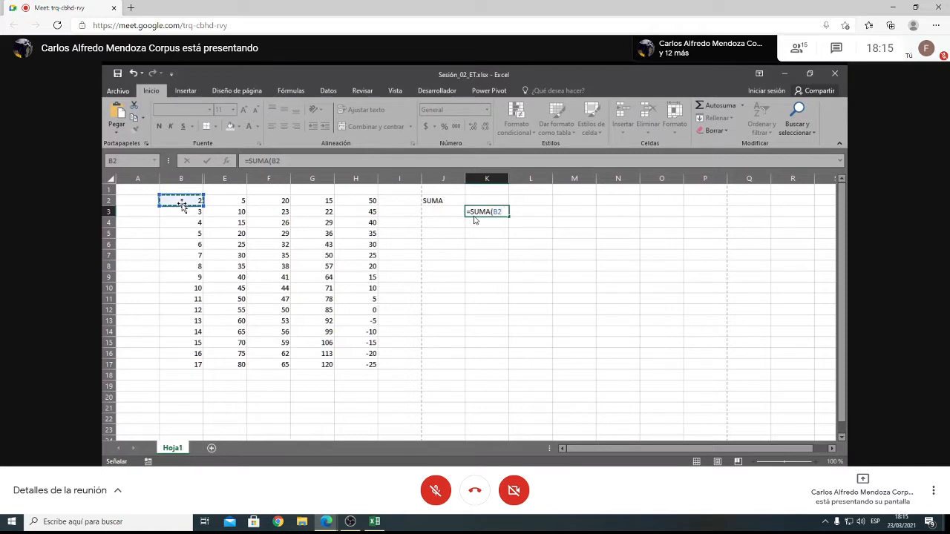
type(";")
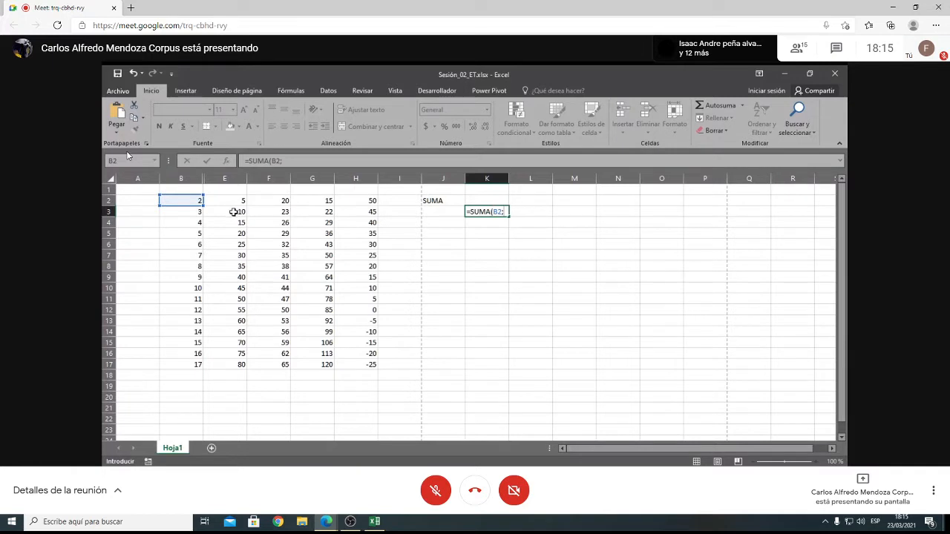
left_click(234, 212)
type(";")
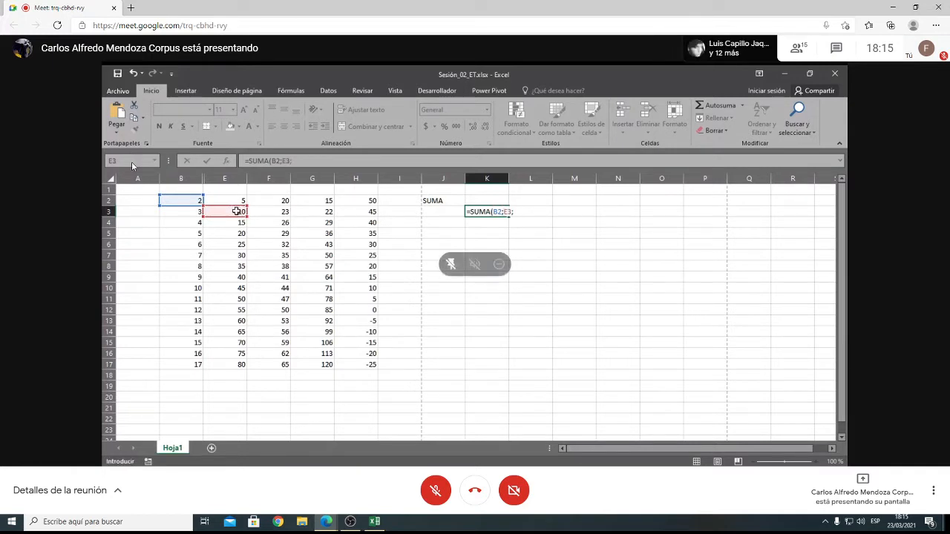
left_click(276, 278)
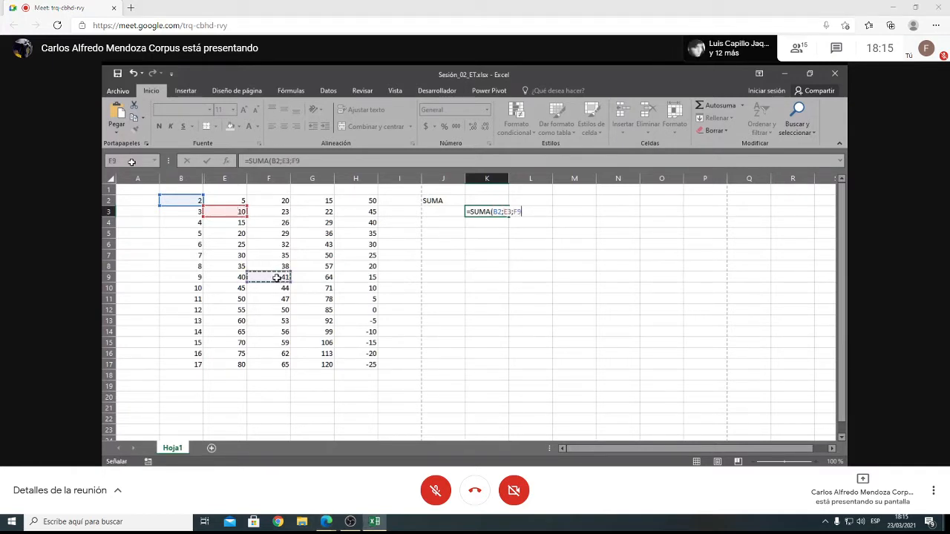
type(";")
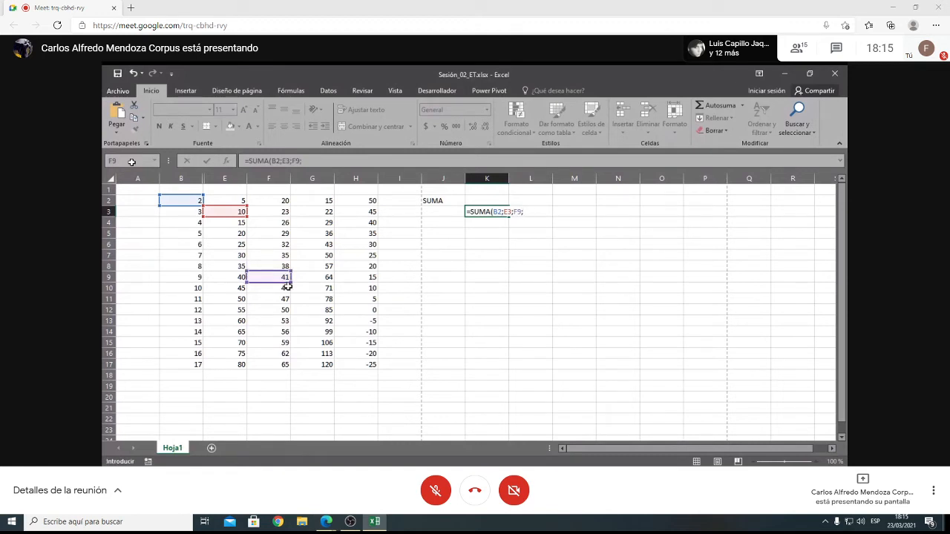
left_click(311, 333)
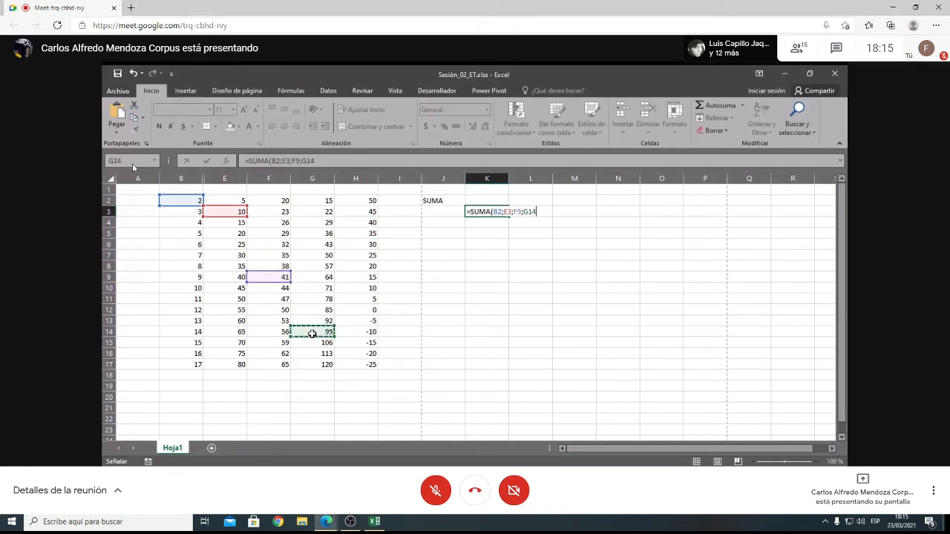
type(";")
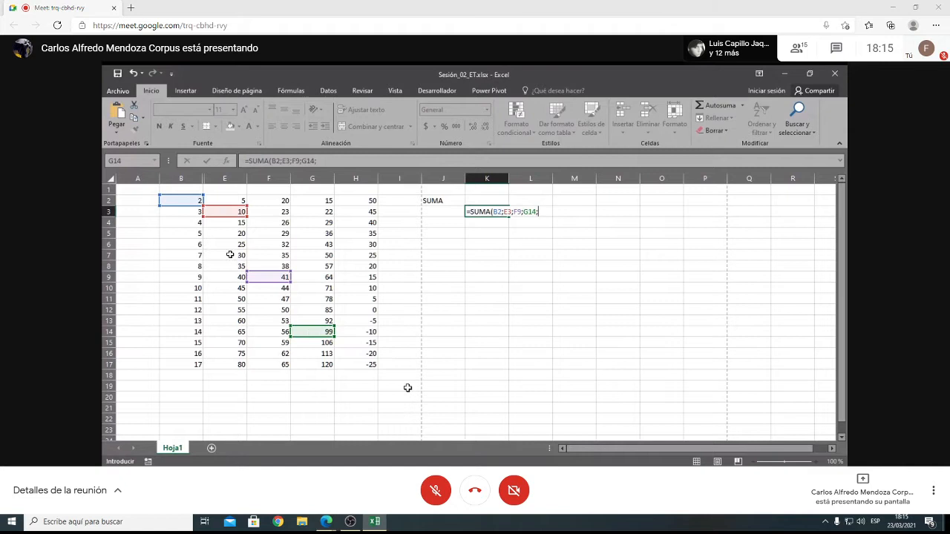
left_click(370, 365)
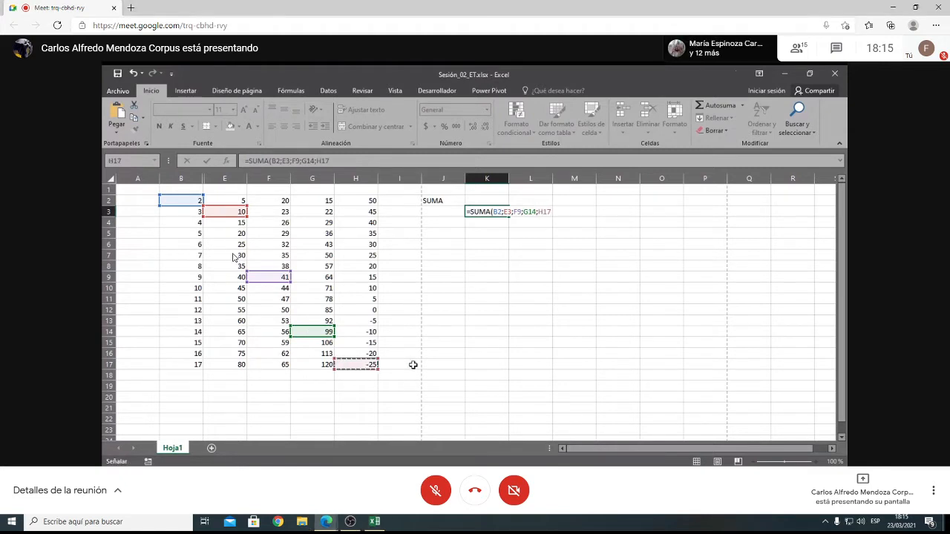
type(")")
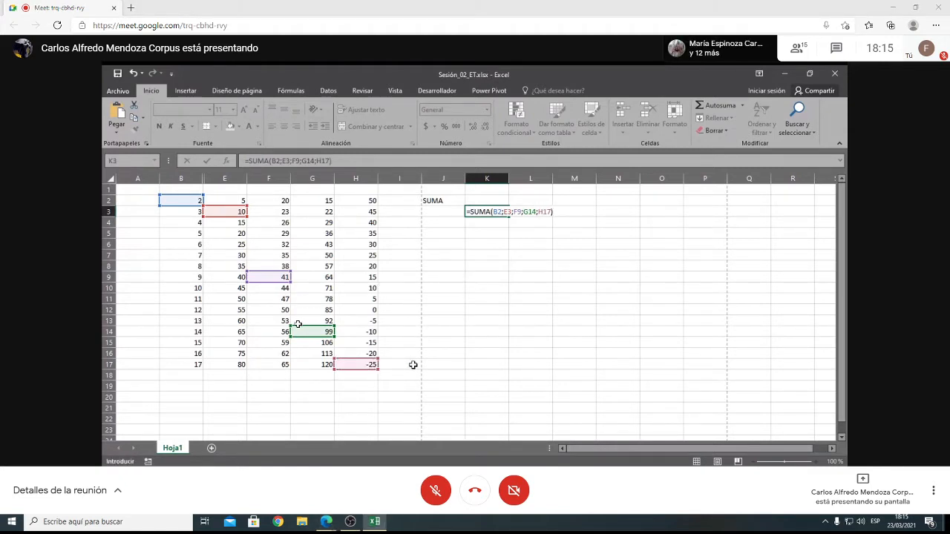
key("Return")
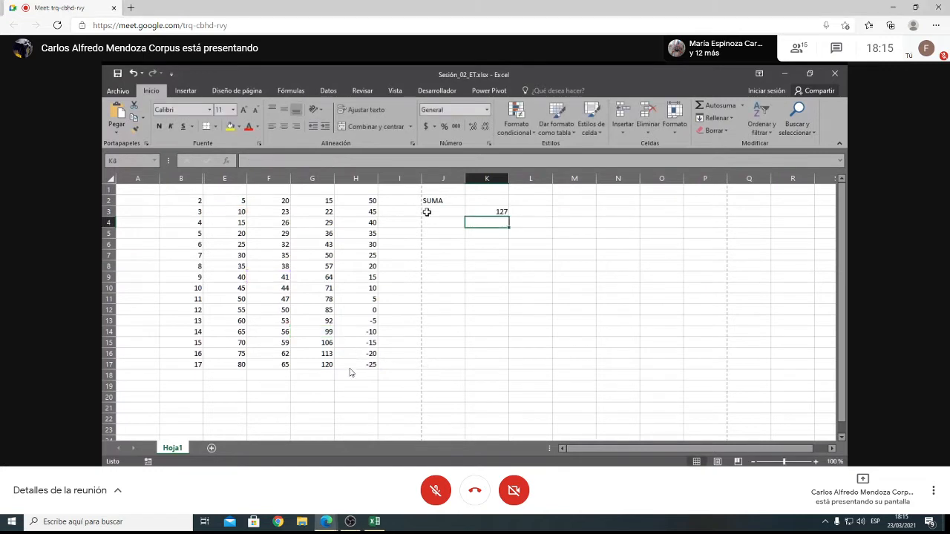
- Edit the K3 sum formula so that its second reference is E5 instead of E3
double_click(477, 213)
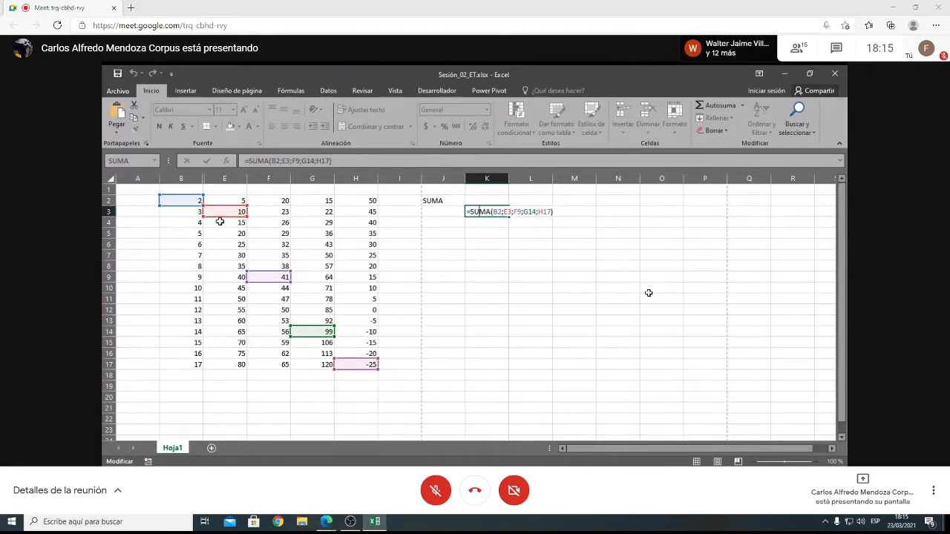
left_click_drag(221, 219, 225, 244)
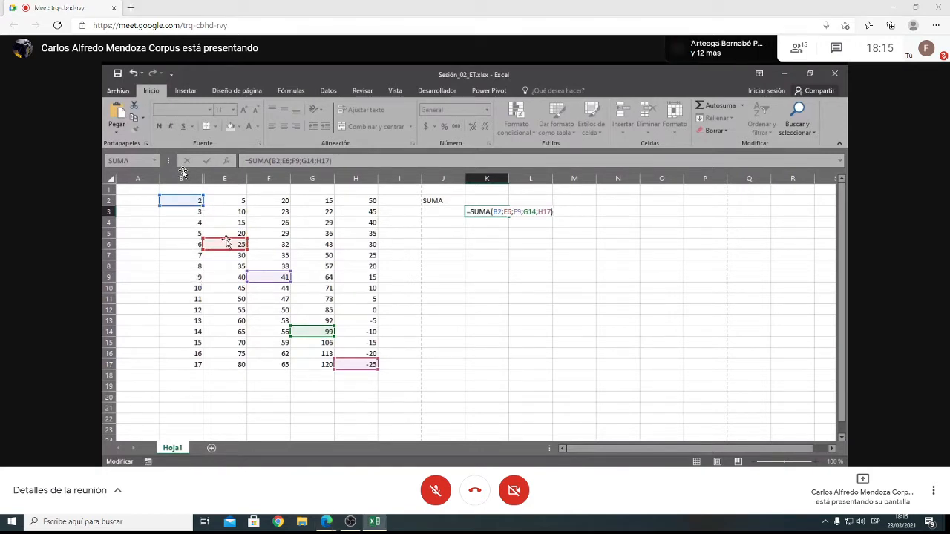
left_click_drag(226, 240, 228, 237)
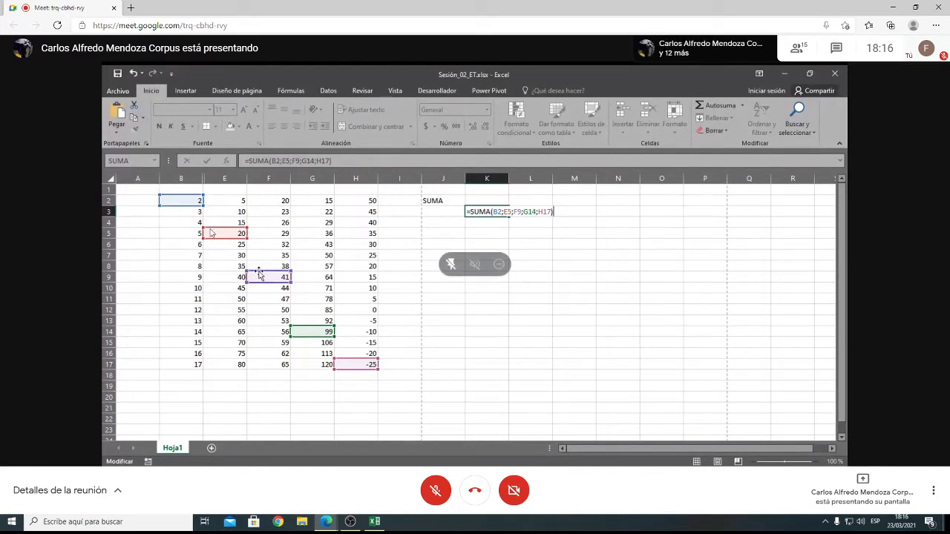
left_click_drag(254, 273, 261, 277)
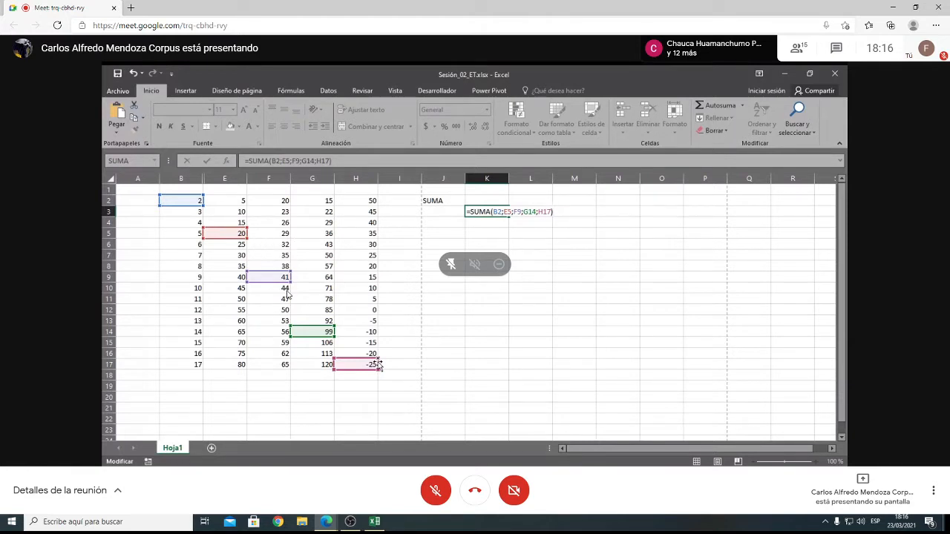
key("Return")
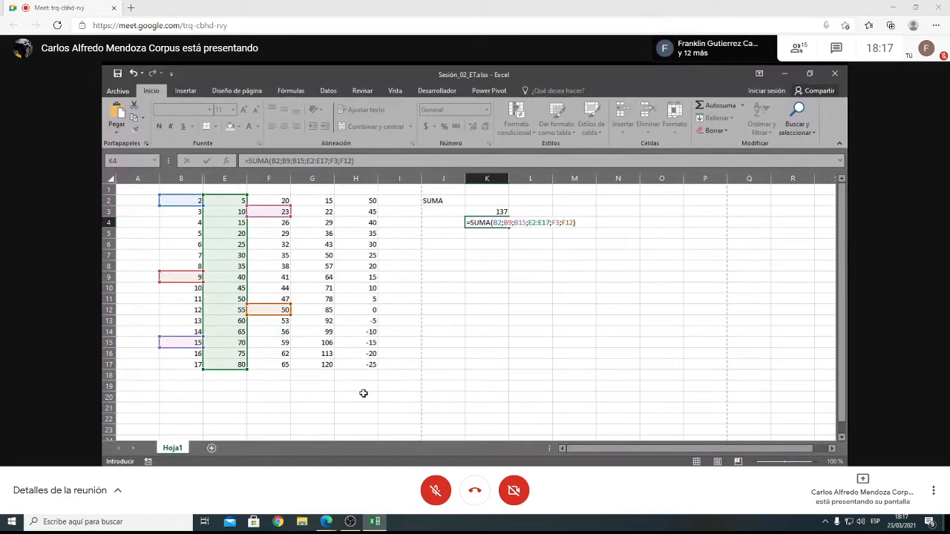
- Enter the formula =SUMA(B2;B9;B15;E2:E17;F3;F12) in cell K4
key("alt+Tab")
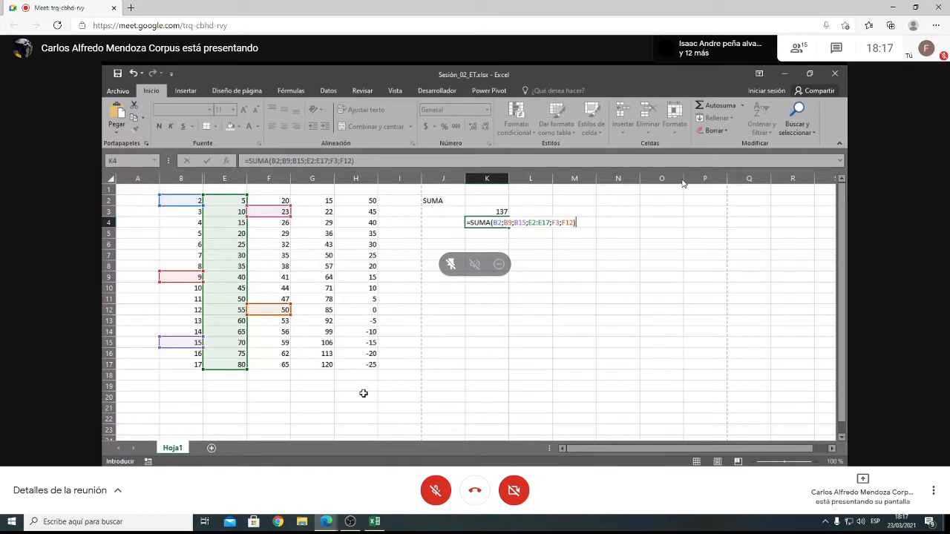
key("Return")
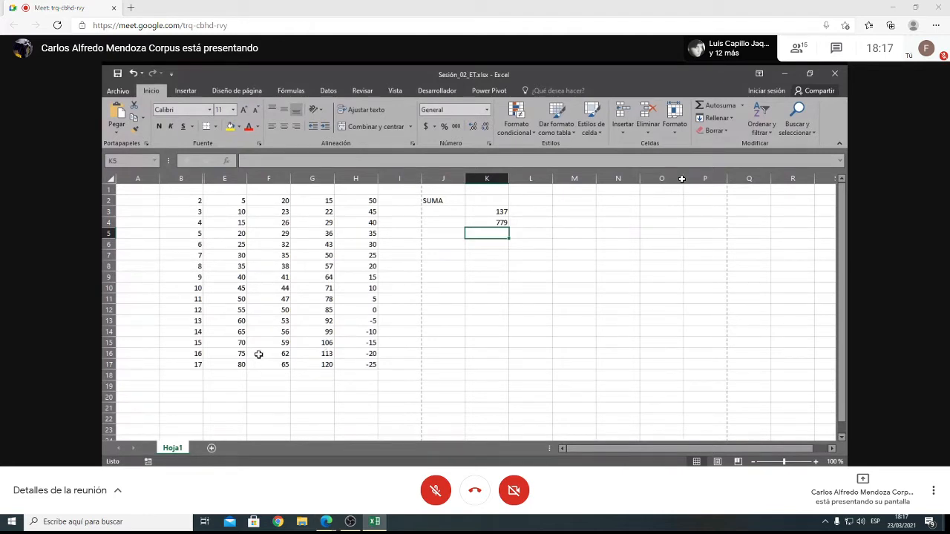
- Add a new worksheet and copy the data range B2:H17 from Hoja1
key("shift+F11")
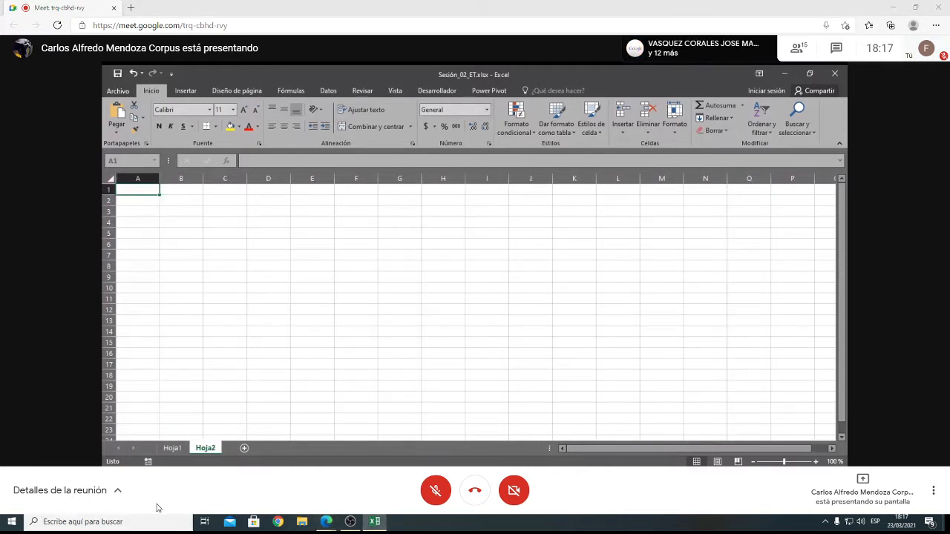
left_click(172, 449)
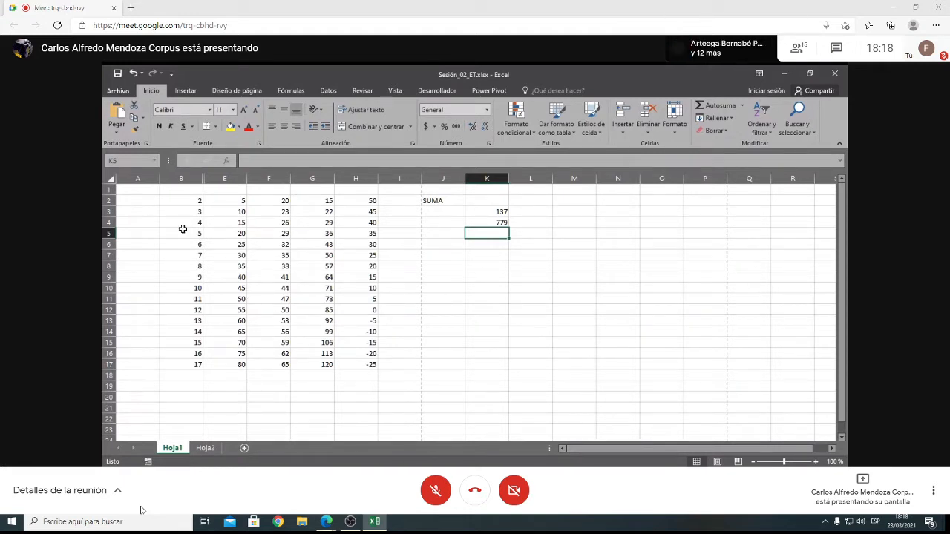
left_click_drag(187, 201, 361, 360)
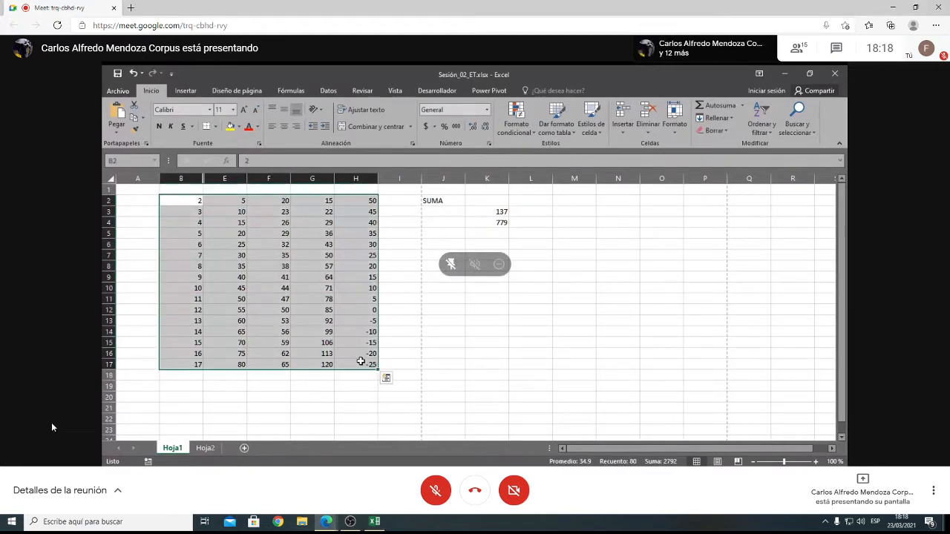
key("ctrl+c")
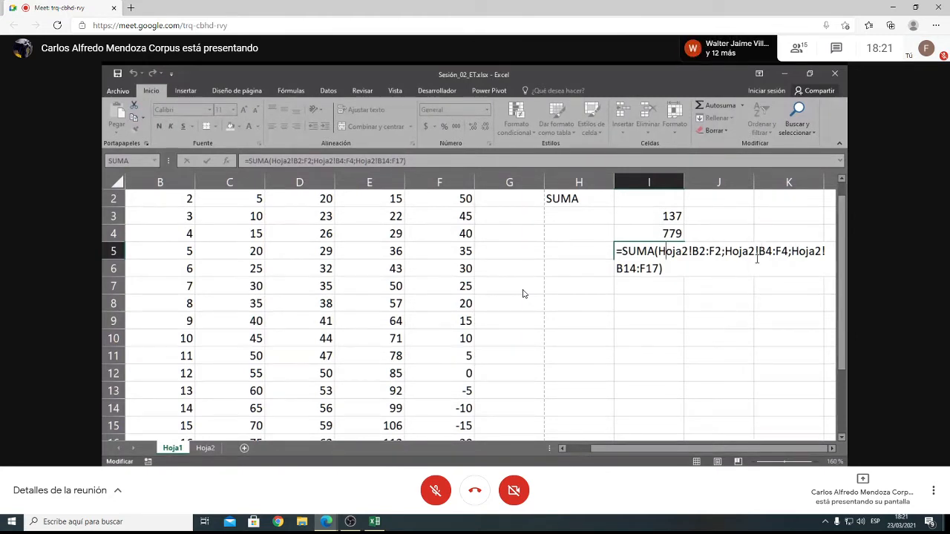
- Review the SUMA formulas in I5 and I6 that reference Hoja2 and Libro3, and those in I3 and I4
key("ctrl+Return")
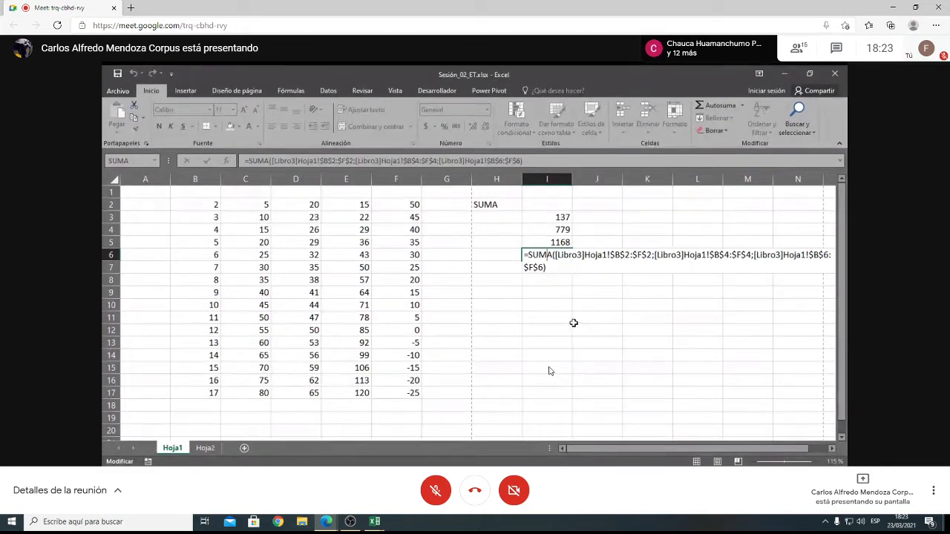
key("ctrl+Return")
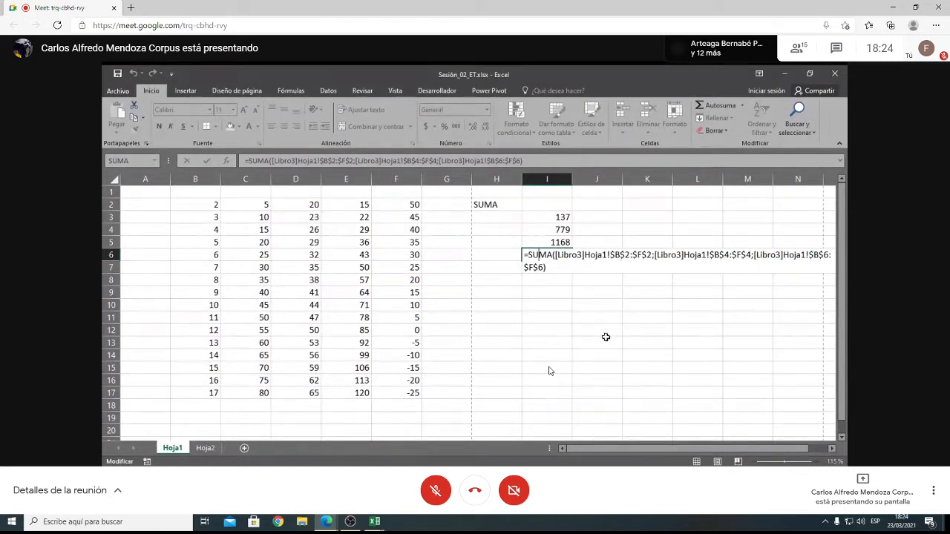
key("Escape")
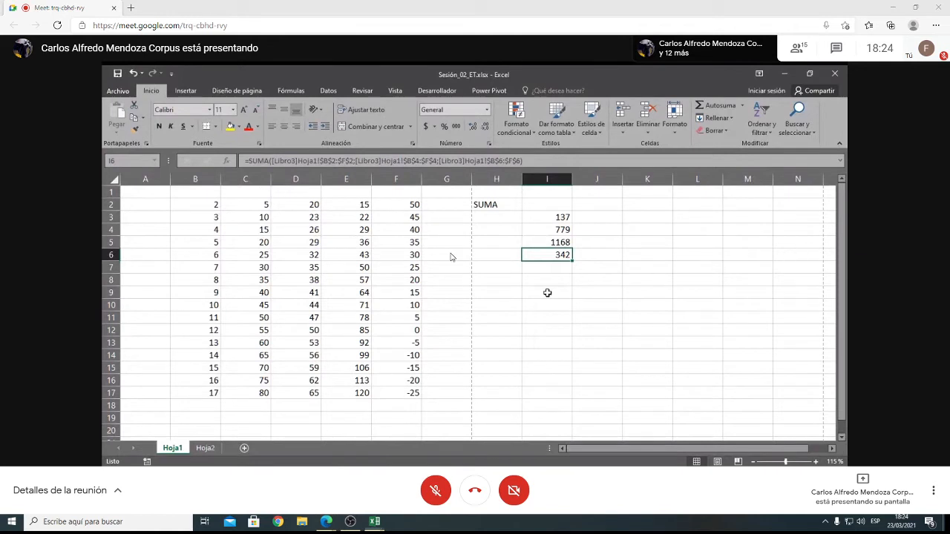
left_click(551, 219)
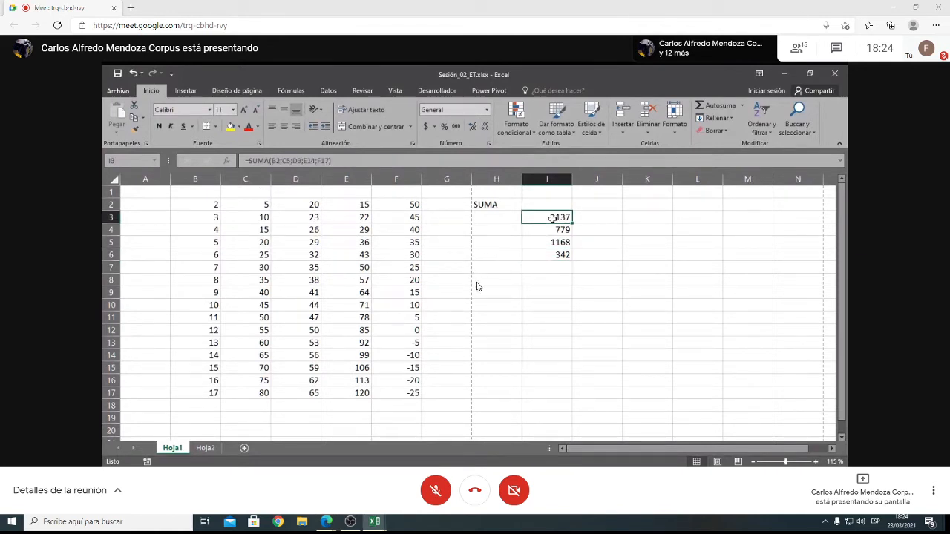
left_click(548, 231)
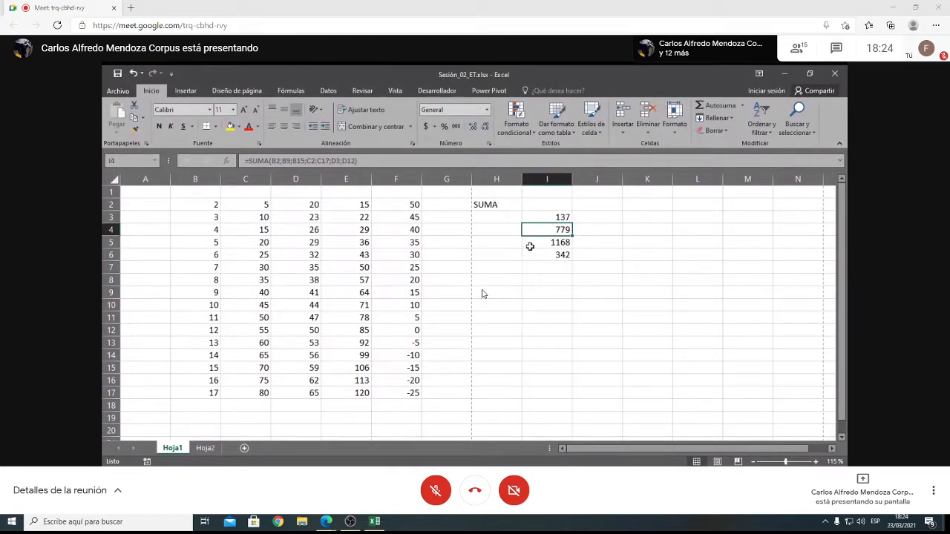
left_click(129, 7)
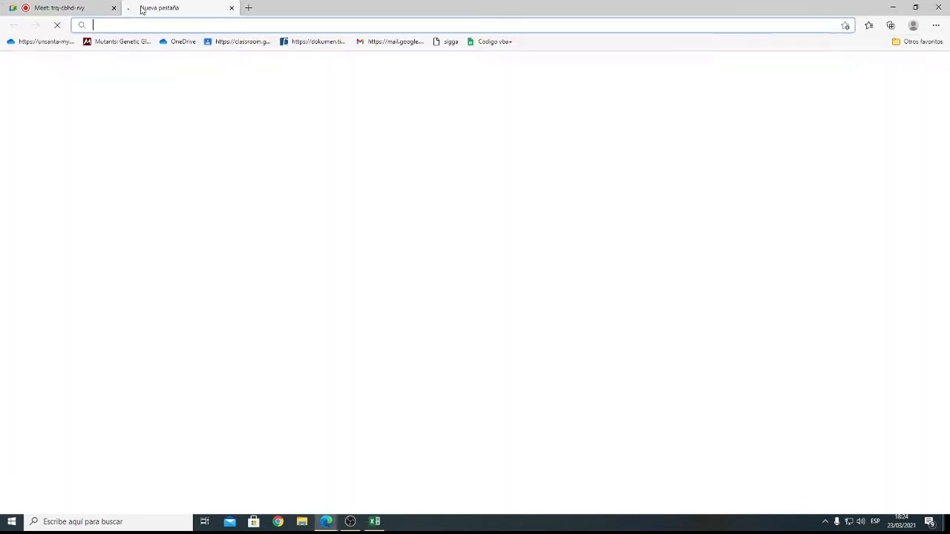
left_click(229, 8)
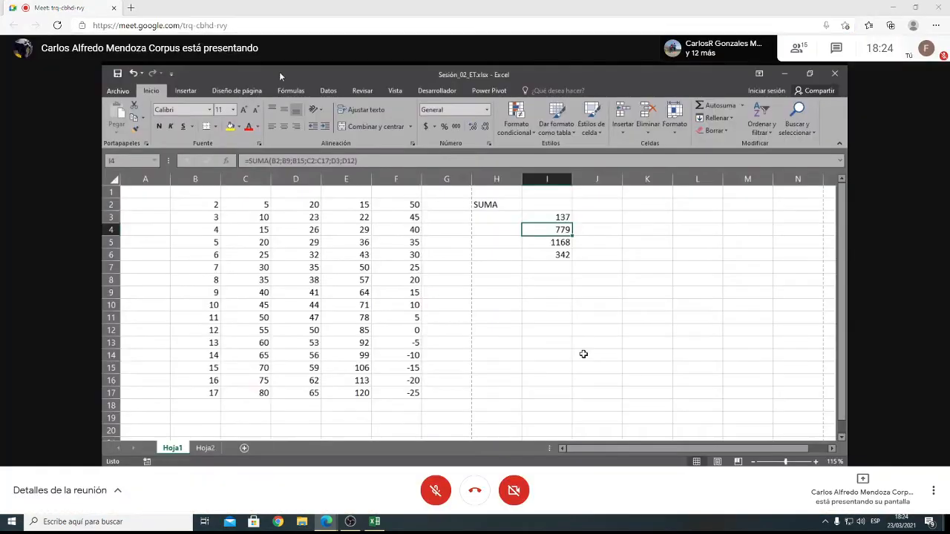
left_click(130, 8)
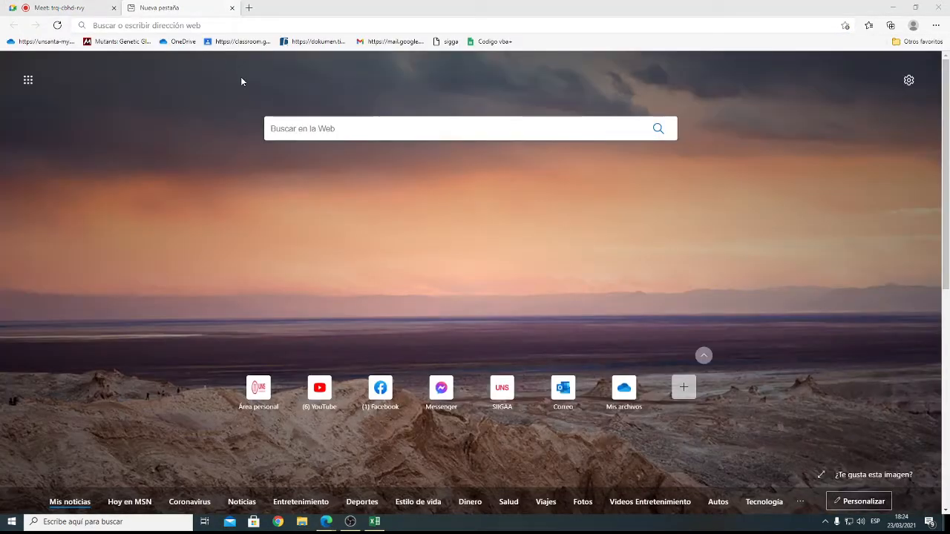
left_click(225, 5)
left_click(233, 8)
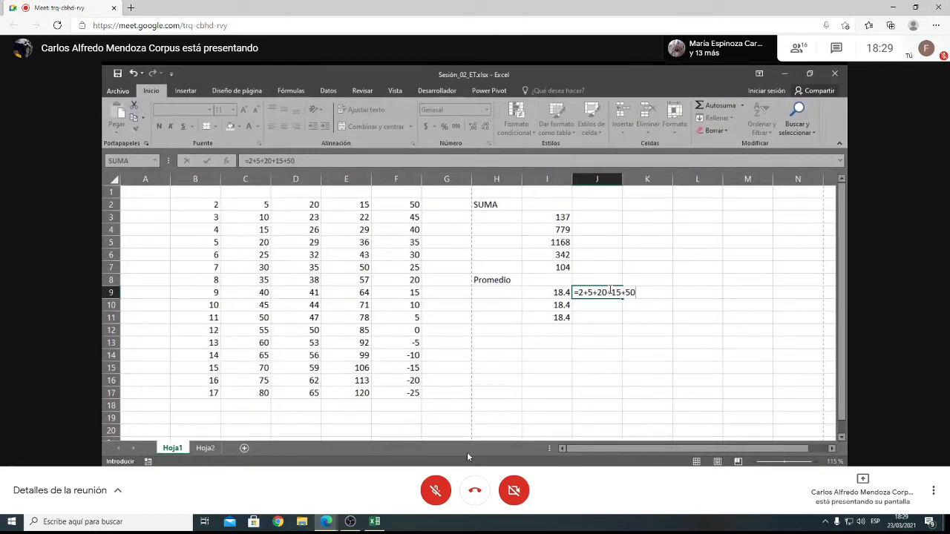
- Discard the unfinished entry in J9 and set cell B2 to 10 to test the sum and average formulas
key("Escape")
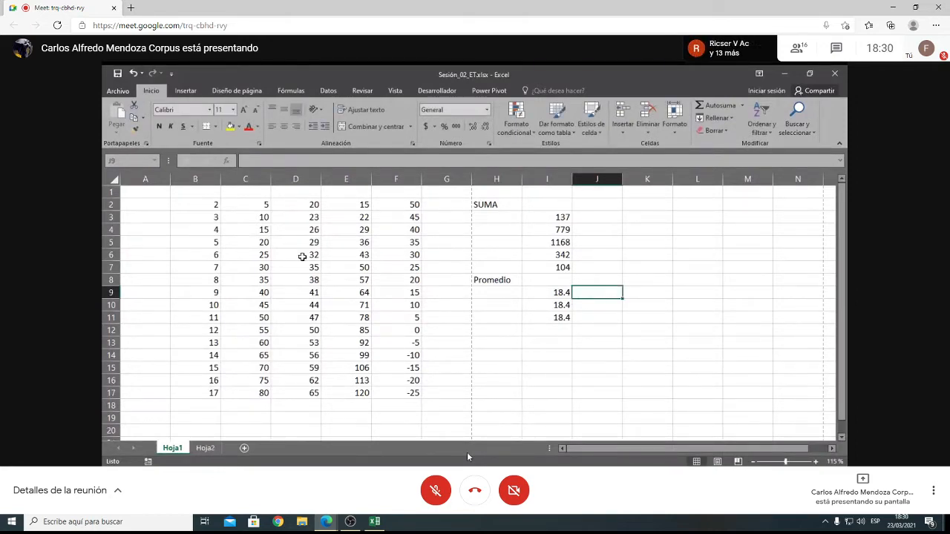
left_click(214, 205)
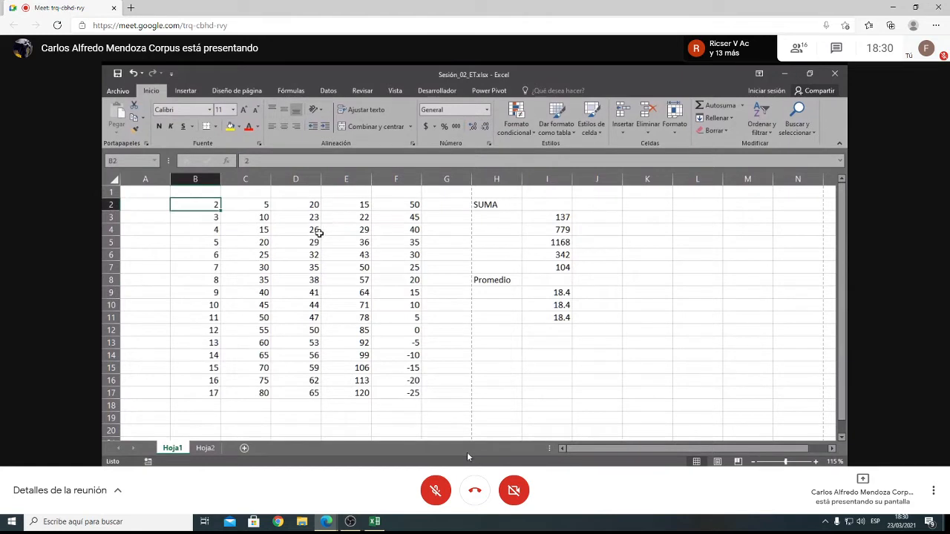
type("10")
key("Return")
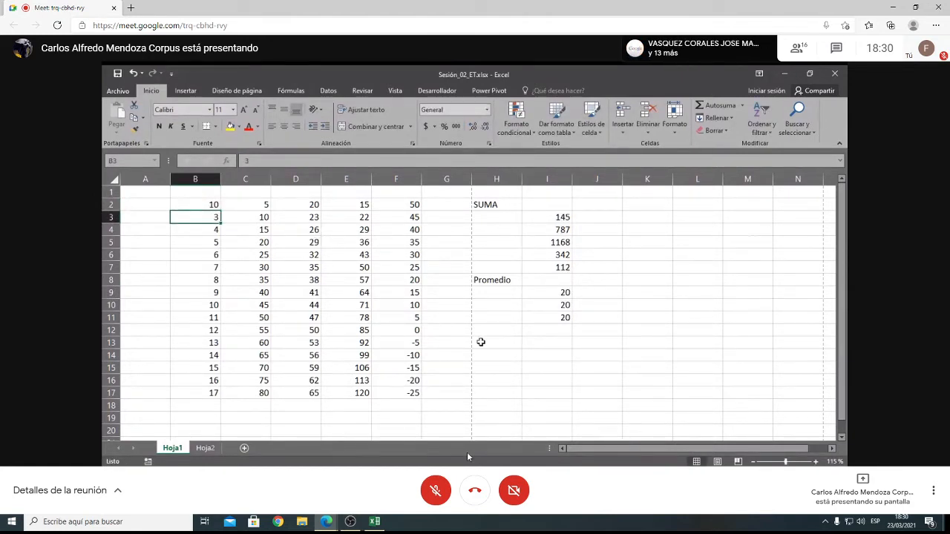
left_click(201, 207)
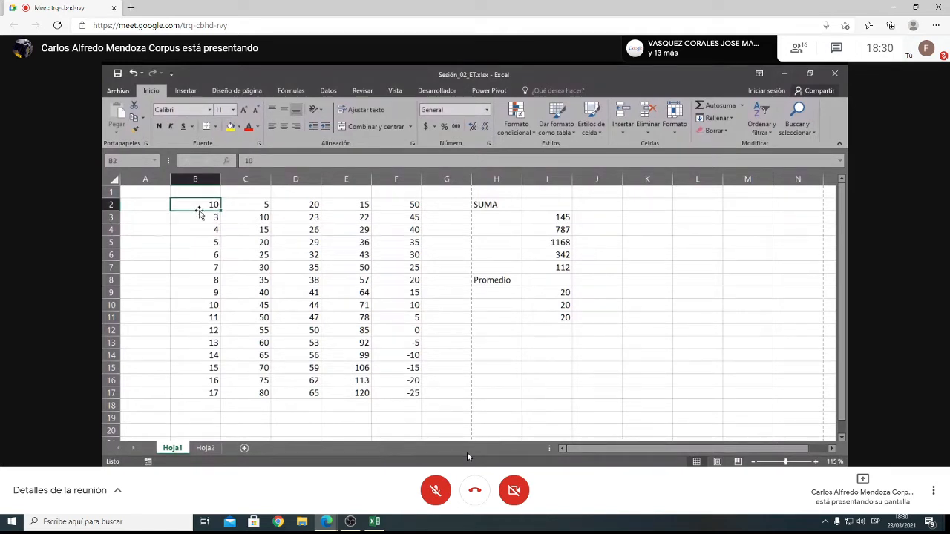
- Set cell B2 to 2 and inspect the average formula in I9
type("2")
key("Return")
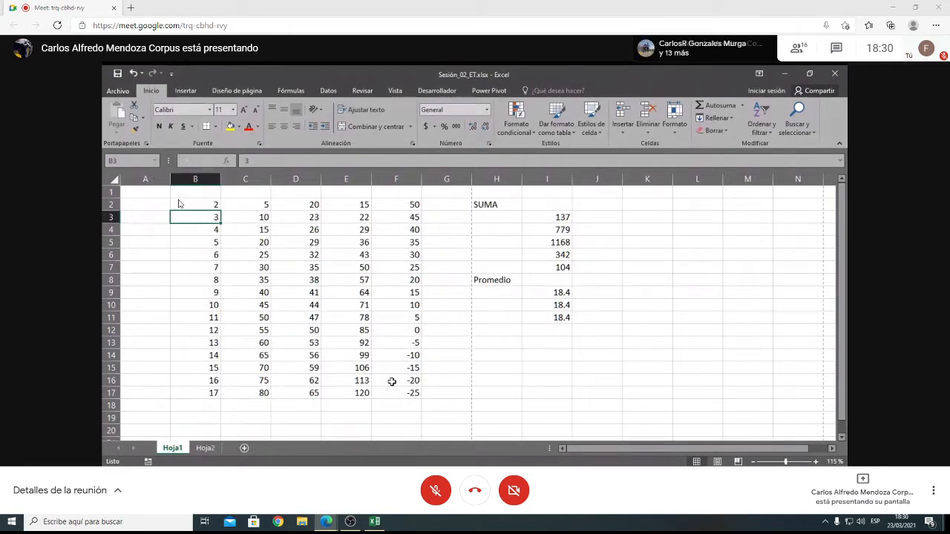
double_click(547, 293)
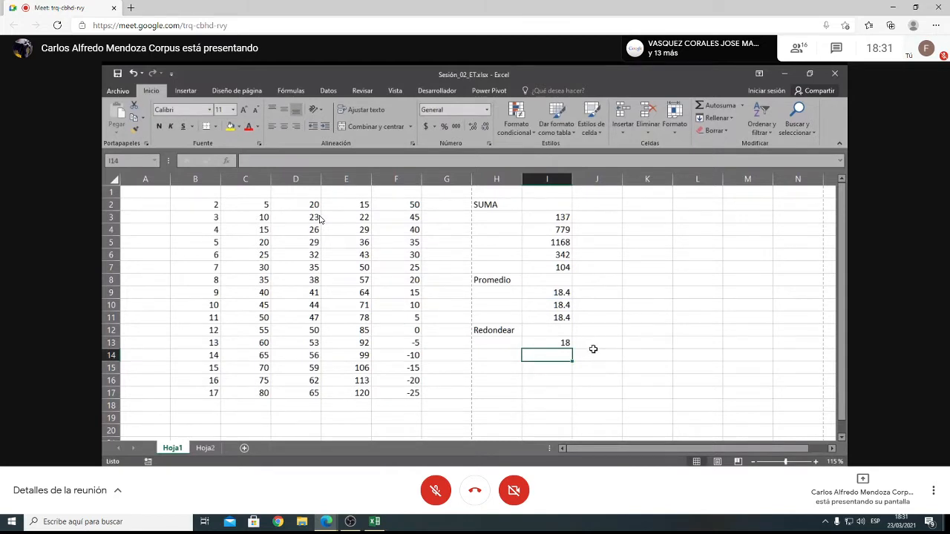
- Test the rounded average in I13 by setting cell B2 first to 5 and finally to 4
left_click(206, 207)
type("5")
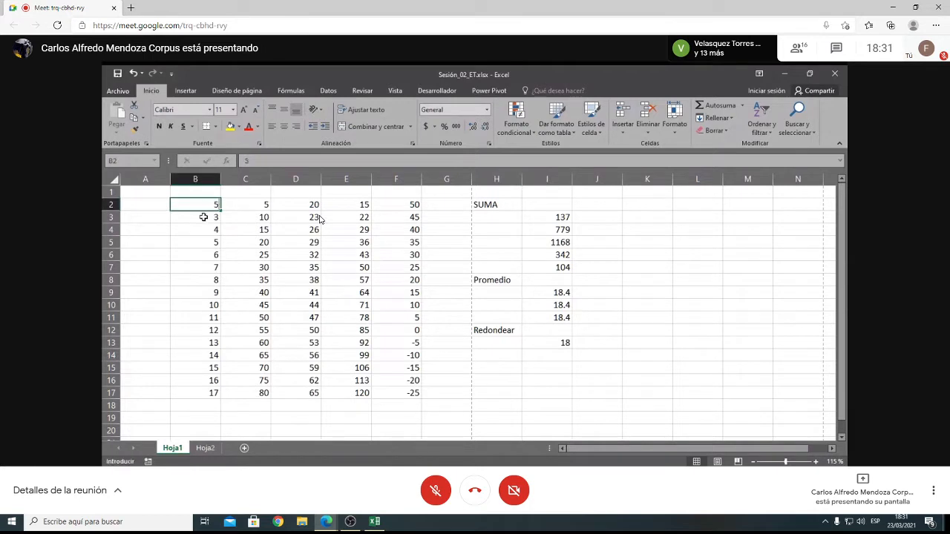
key("Return")
left_click(207, 207)
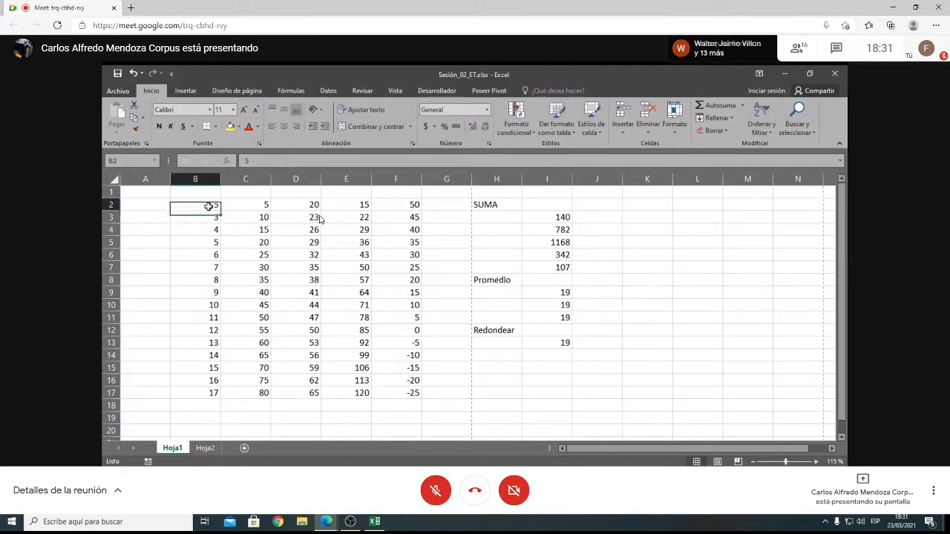
type("4")
key("Return")
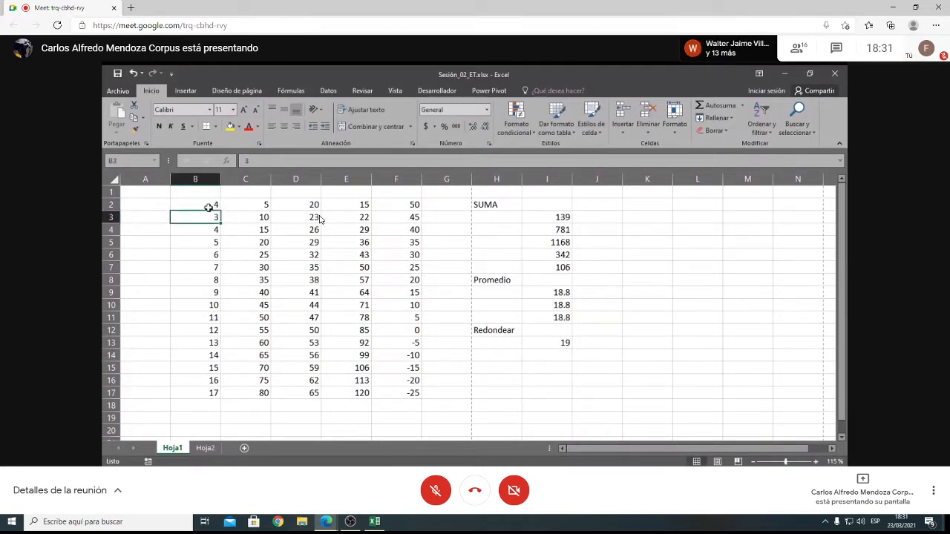
- Review the REDONDEAR formula in I13 and confirm the formula =TRUNCAR(I9) in I15
double_click(556, 341)
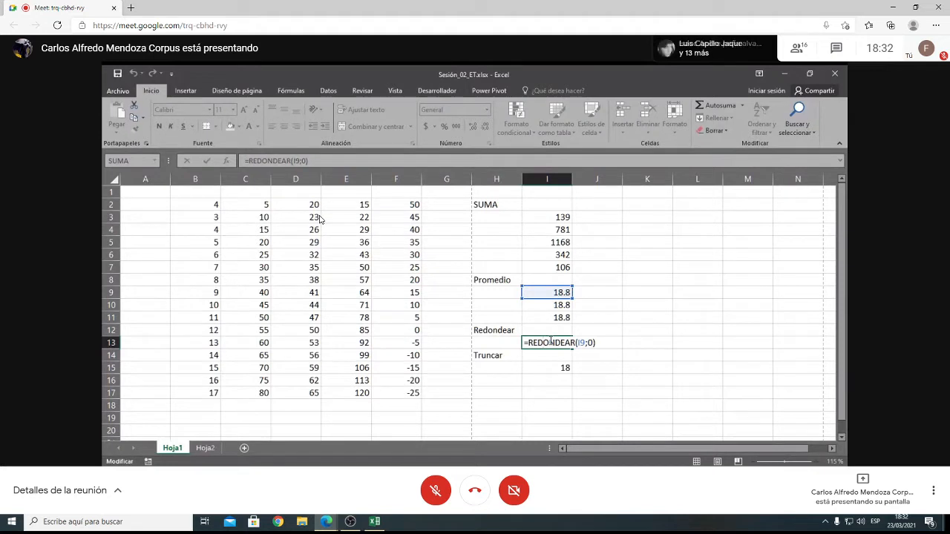
key("ctrl+Return")
left_click(539, 368)
type("=TRUNCAR(I9)")
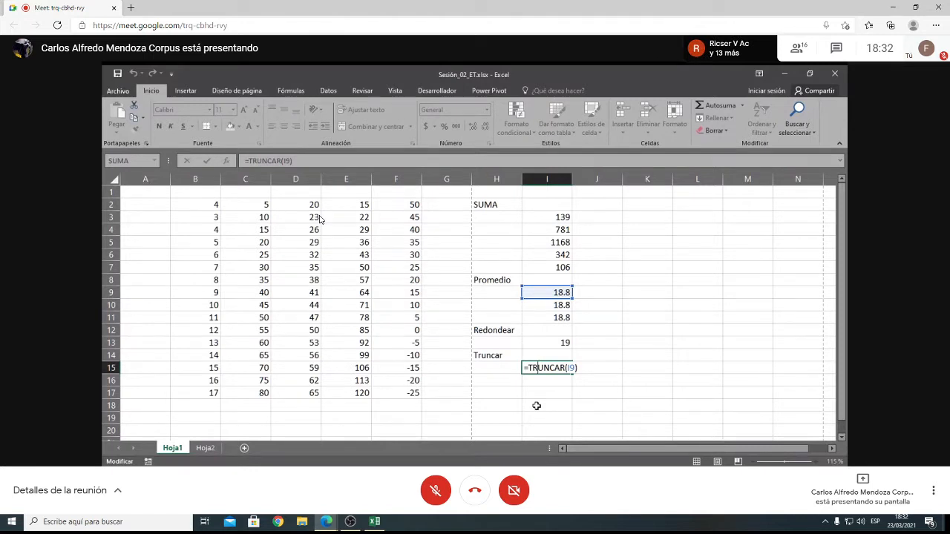
key("ctrl+Return")
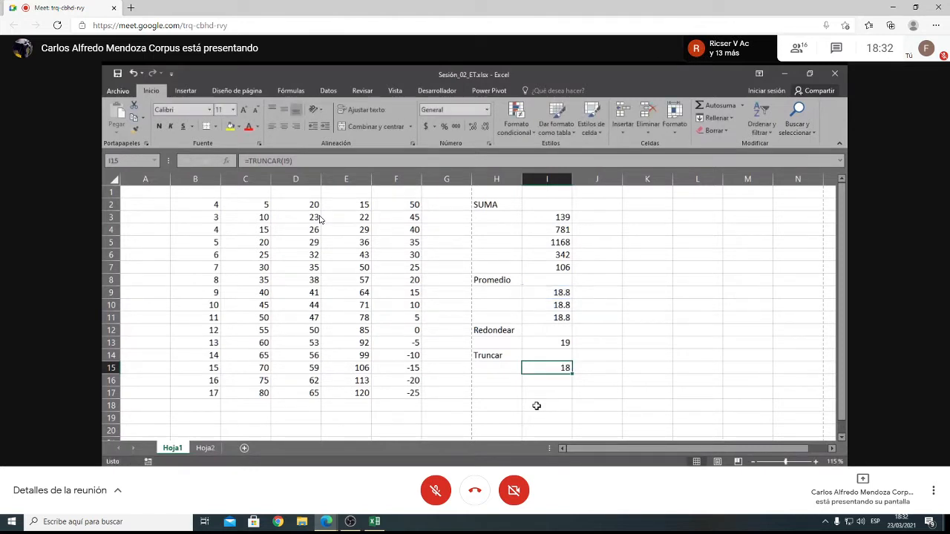
- Label cell H16 as Contar and enter the formula =CONTAR(B2:F17) in cell I17
left_click(489, 384)
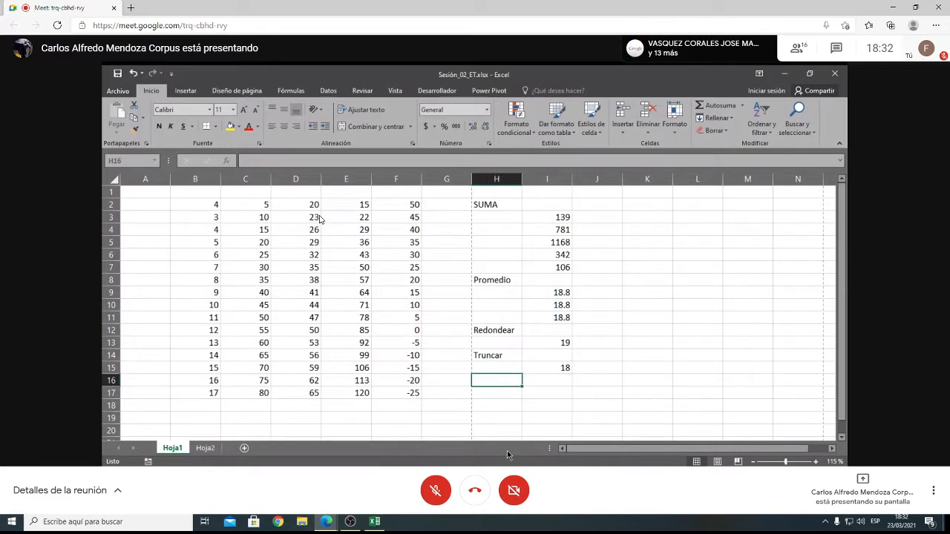
type("Contar")
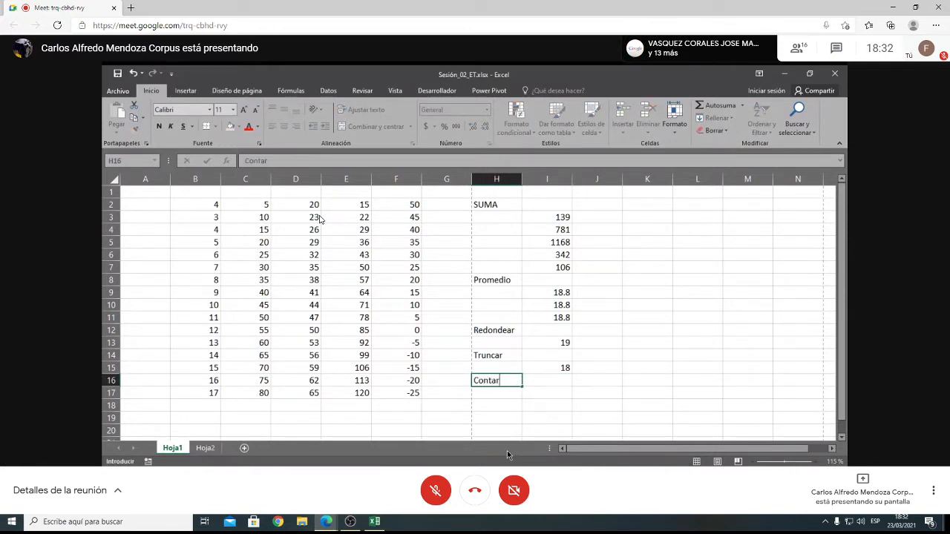
key("Return")
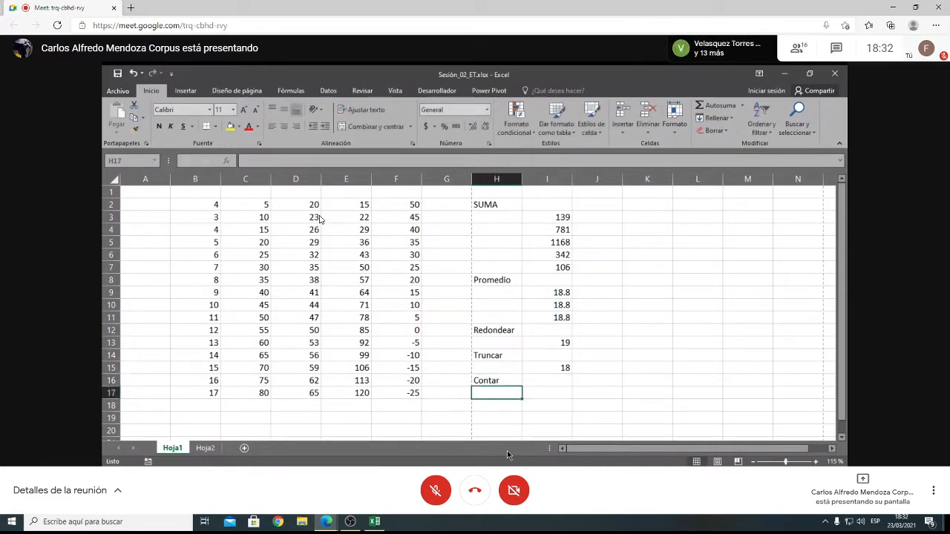
key("Right")
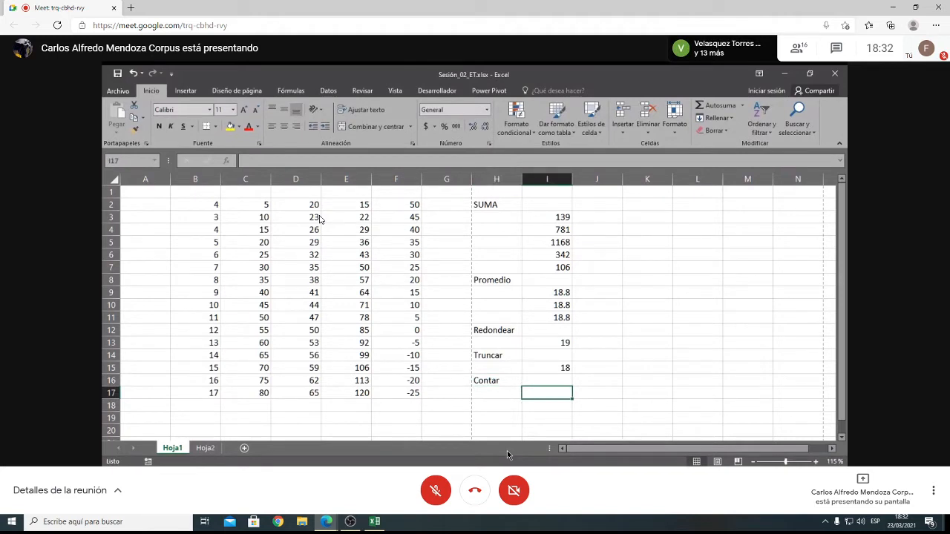
type("=cont")
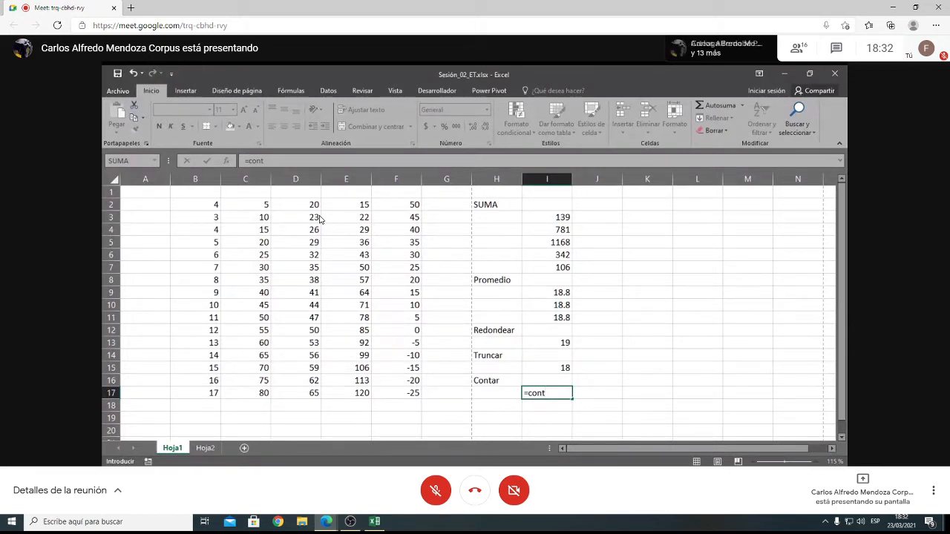
key("Tab")
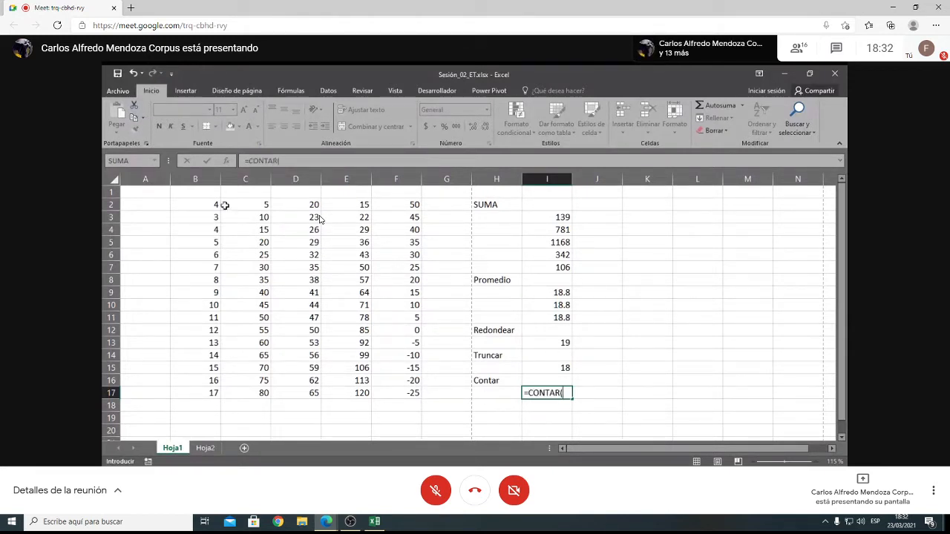
left_click_drag(214, 206, 417, 206)
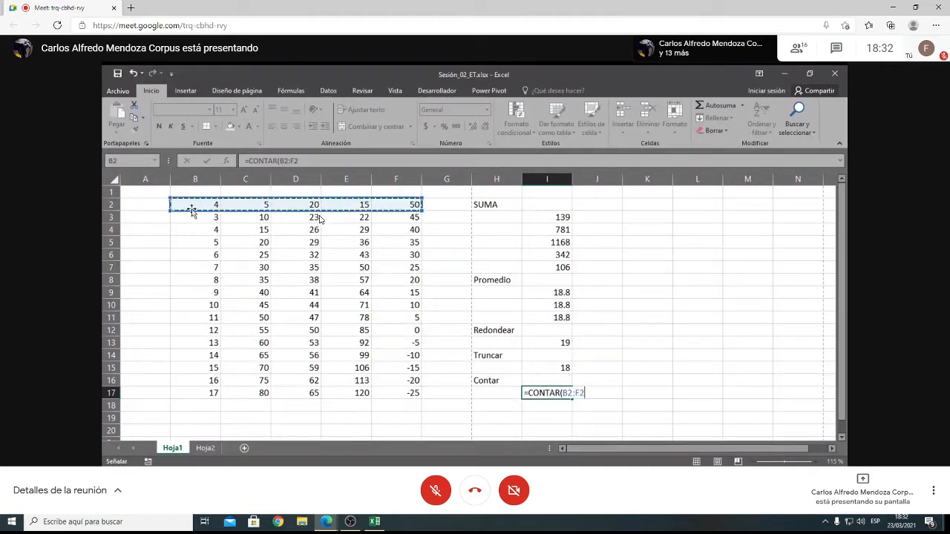
left_click_drag(192, 208, 389, 392)
type(")")
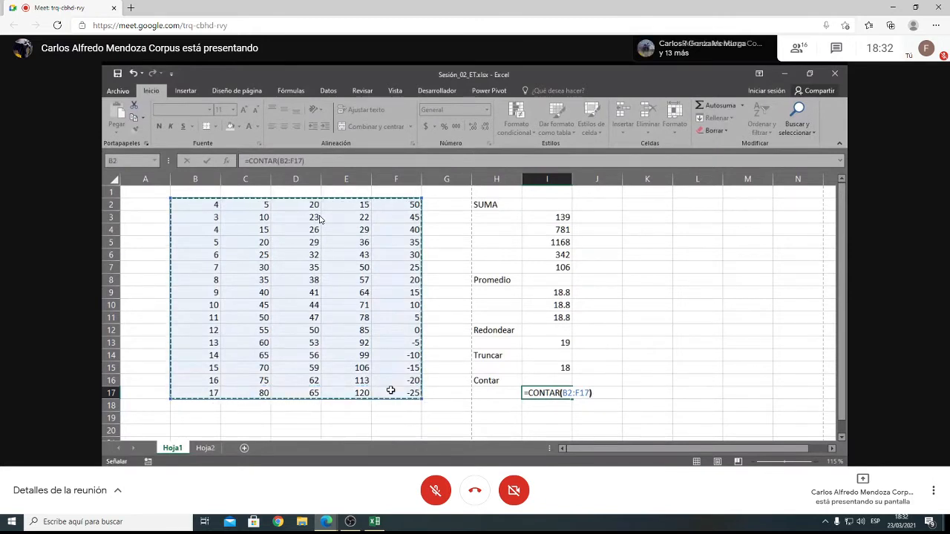
key("Return")
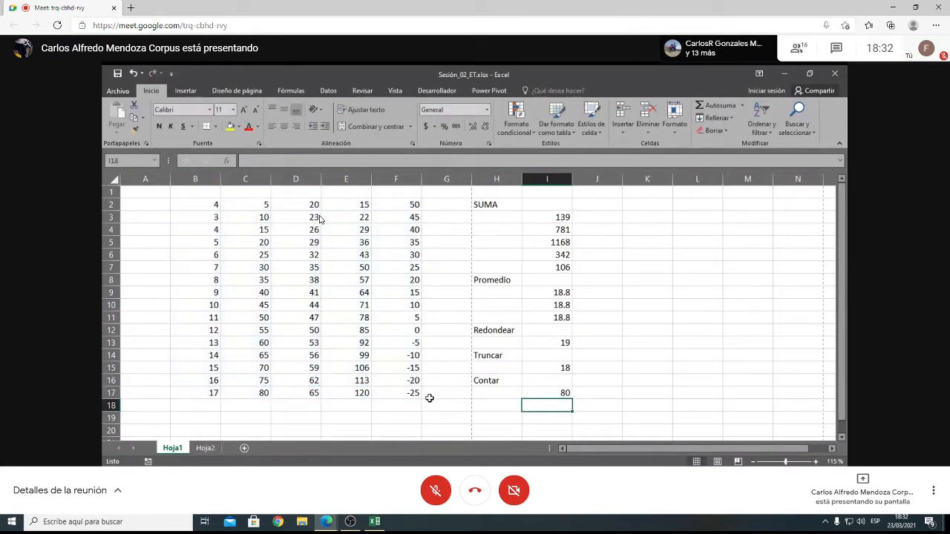
- Replace the number in B2 with A to test the CONTAR formula in I17, and undo the change
left_click(204, 210)
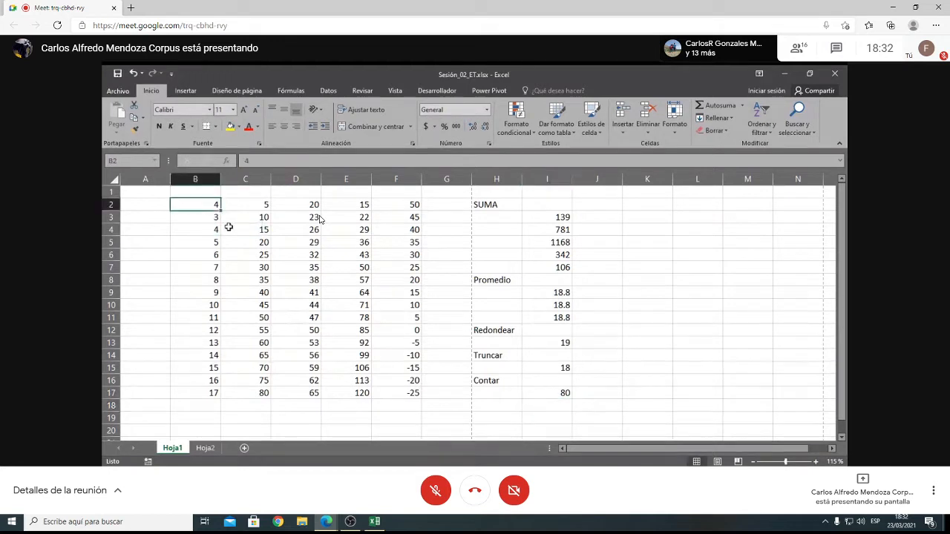
type("A")
left_click(260, 255)
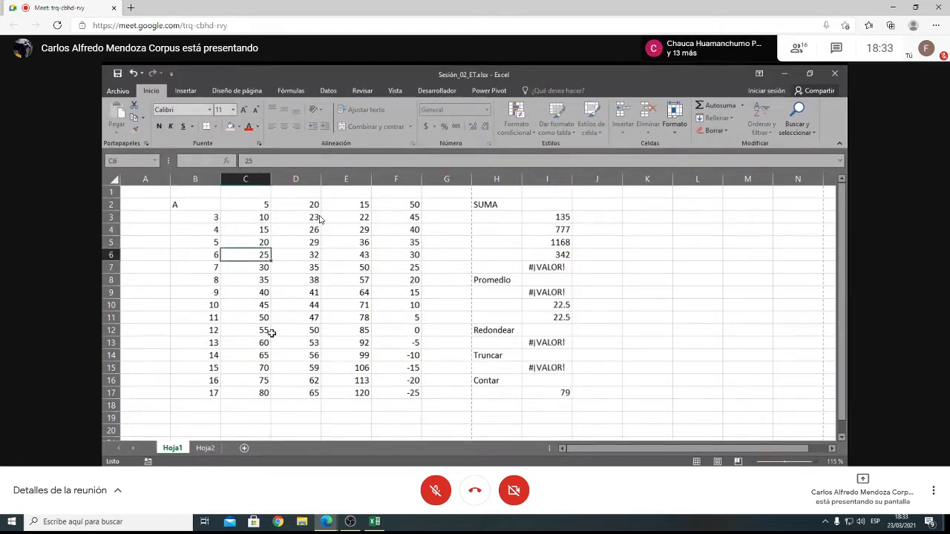
left_click(556, 397)
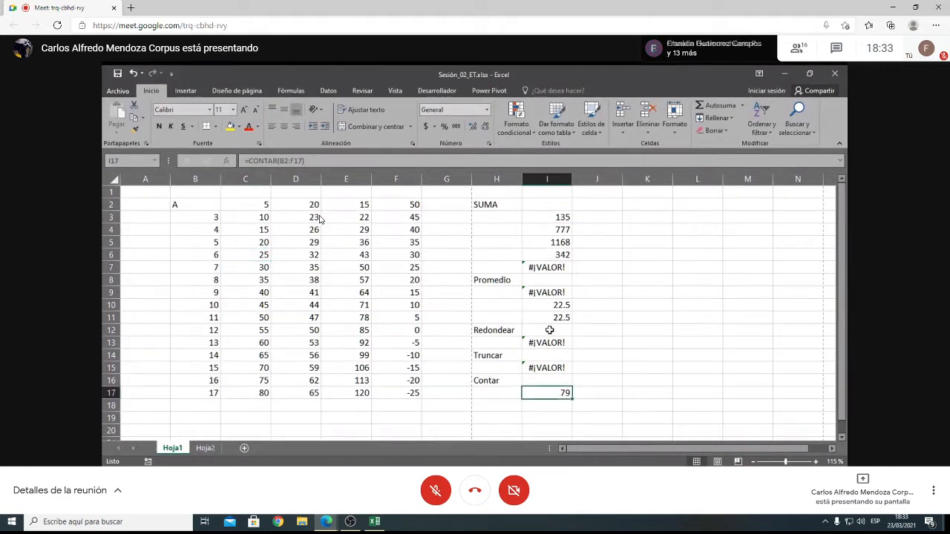
key("ctrl+z")
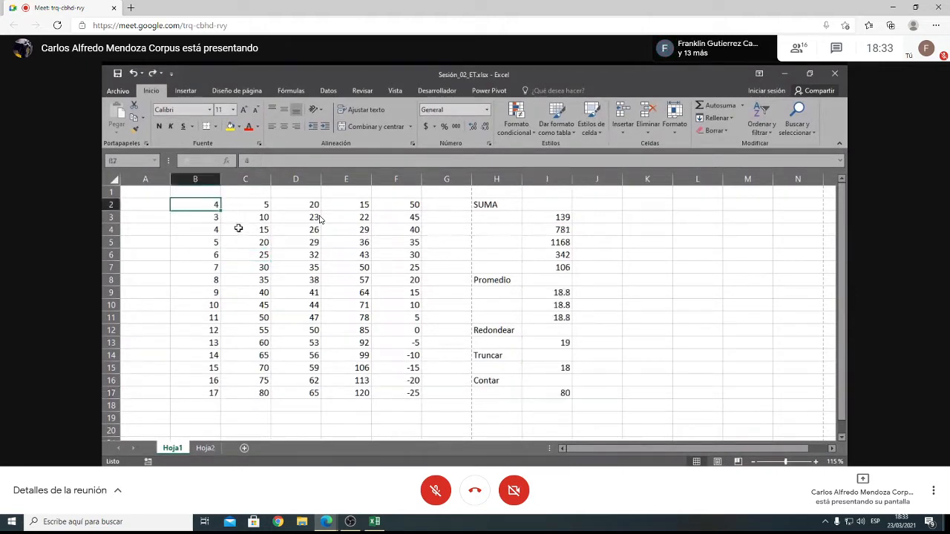
- Test the CONTAR formula in I17 with A in D9 and with D9 empty, and restore D9 to 41
left_click(314, 292)
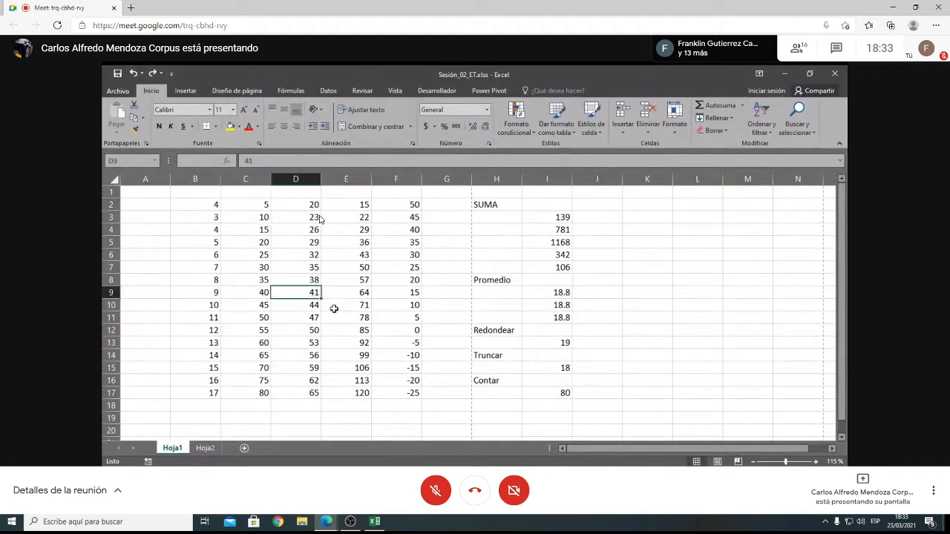
type("A")
left_click(344, 317)
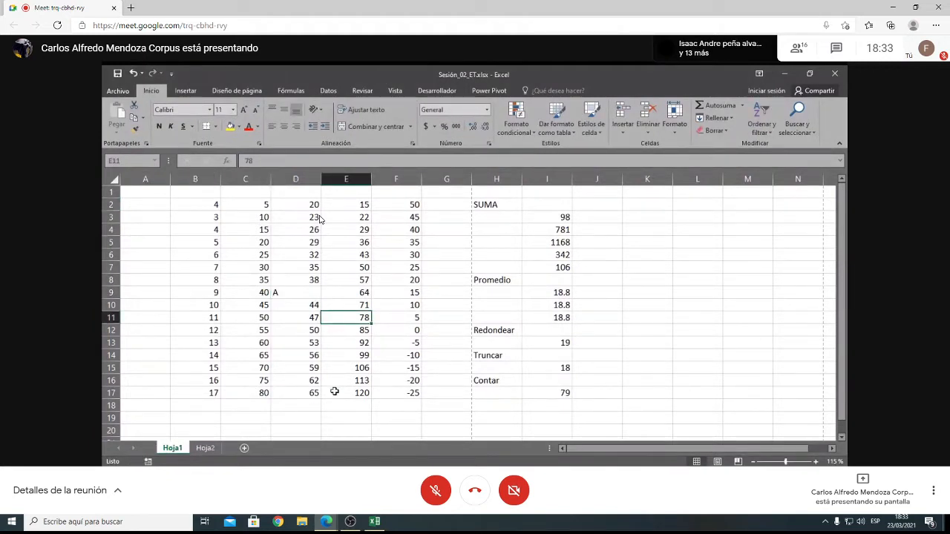
left_click(565, 393)
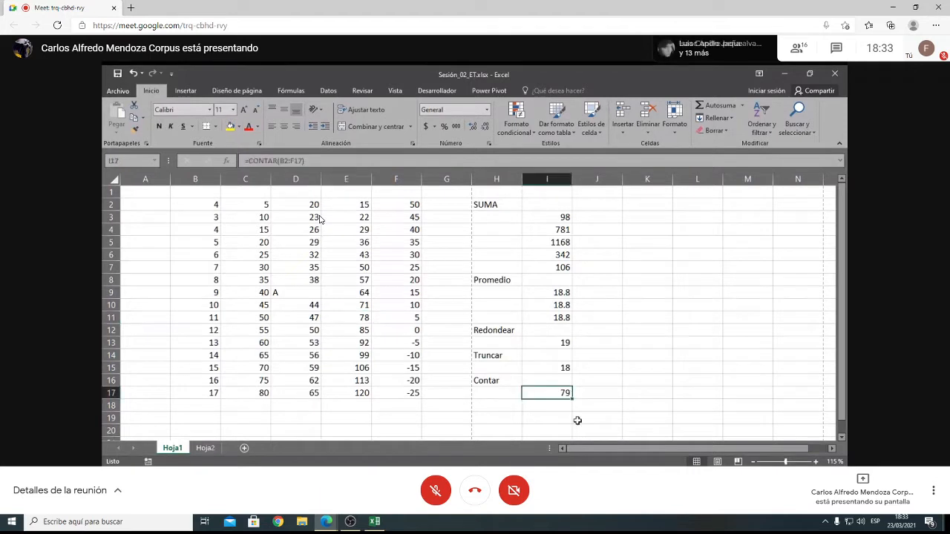
left_click(300, 294)
key("Delete")
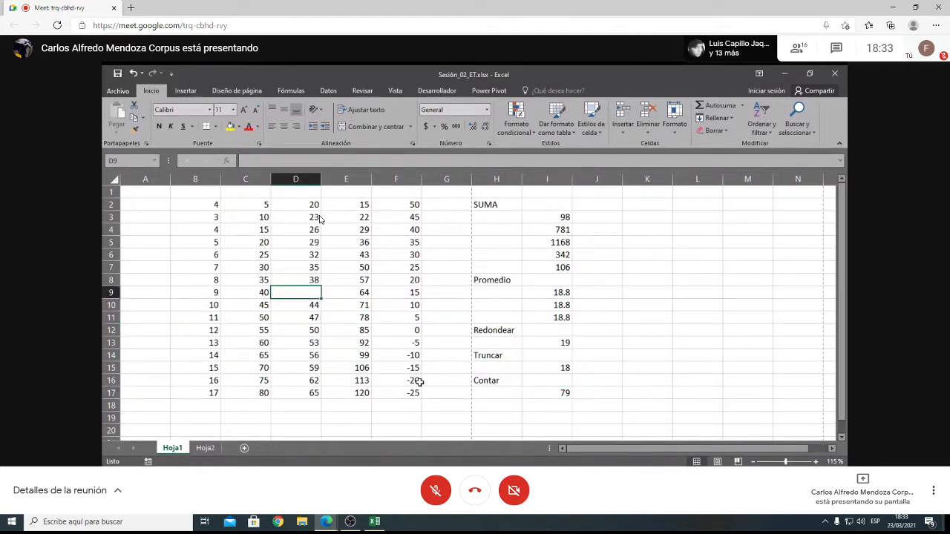
type("41")
key("ctrl+Return")
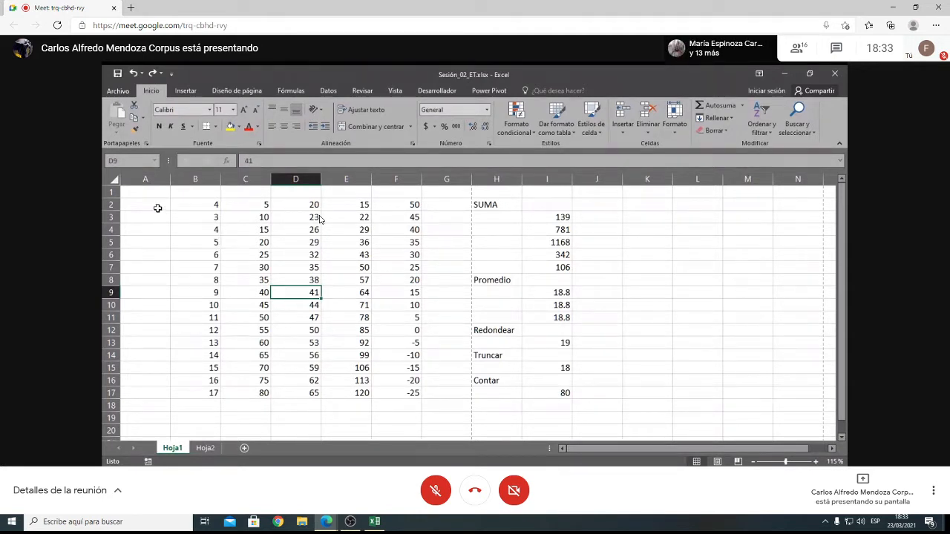
- Enter A in A2 and B in A3, and fill the alternating pattern down to A17
left_click(159, 208)
type("A")
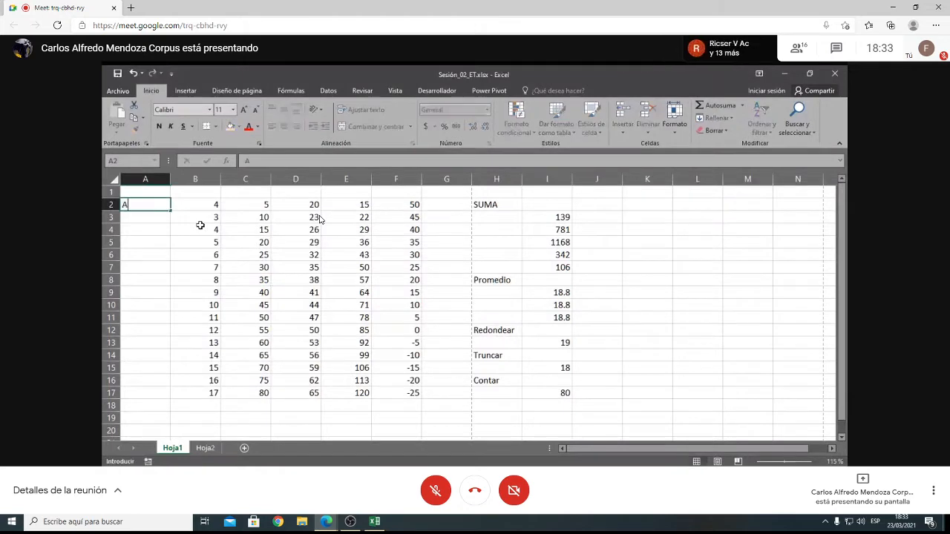
key("Return")
type("B")
key("Return")
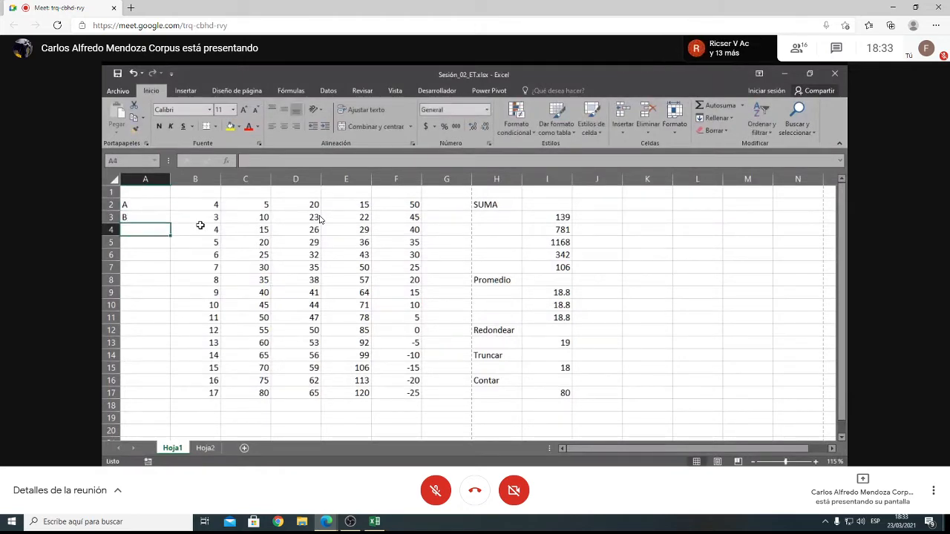
left_click_drag(136, 207, 177, 395)
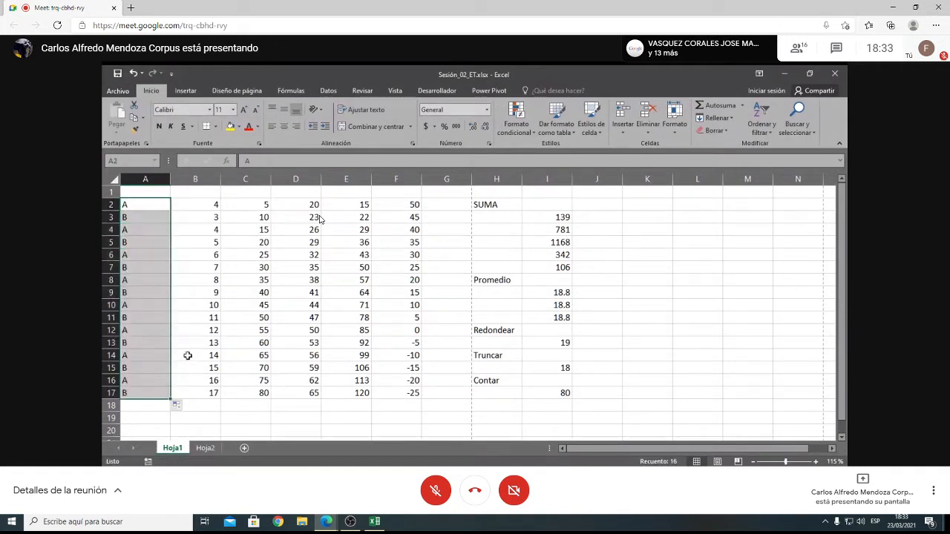
- Label cell H18 as Contara and enter the formula =CONTARA(A2:A17) in cell I19
left_click(490, 407)
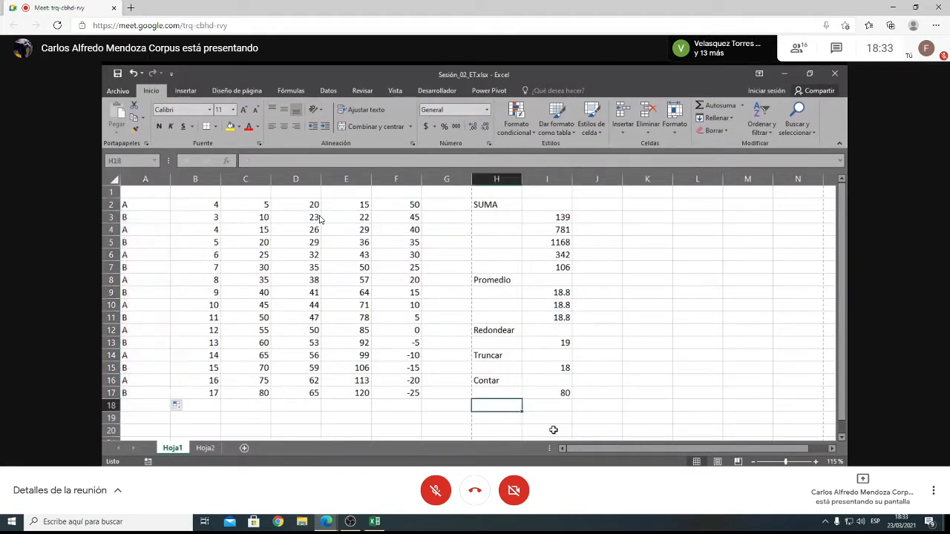
type("Contara")
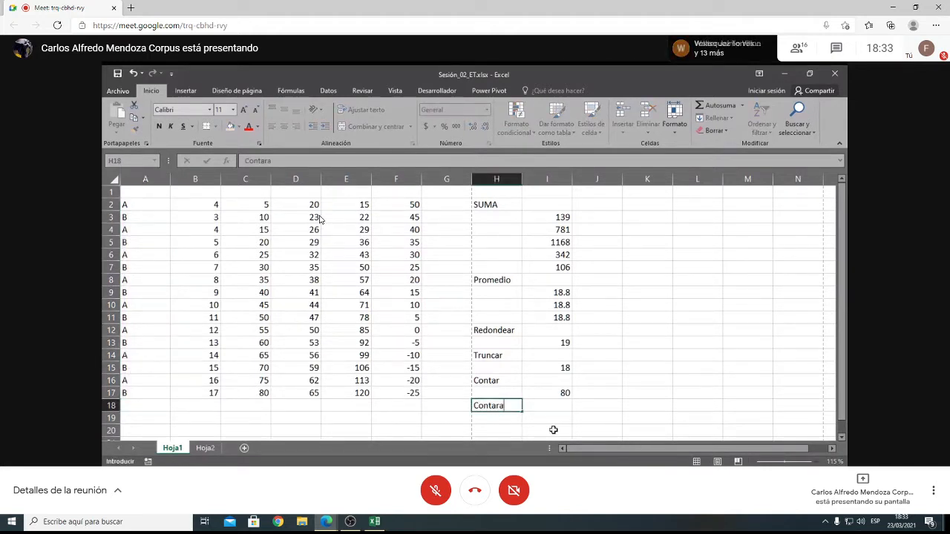
key("Return")
key("Right")
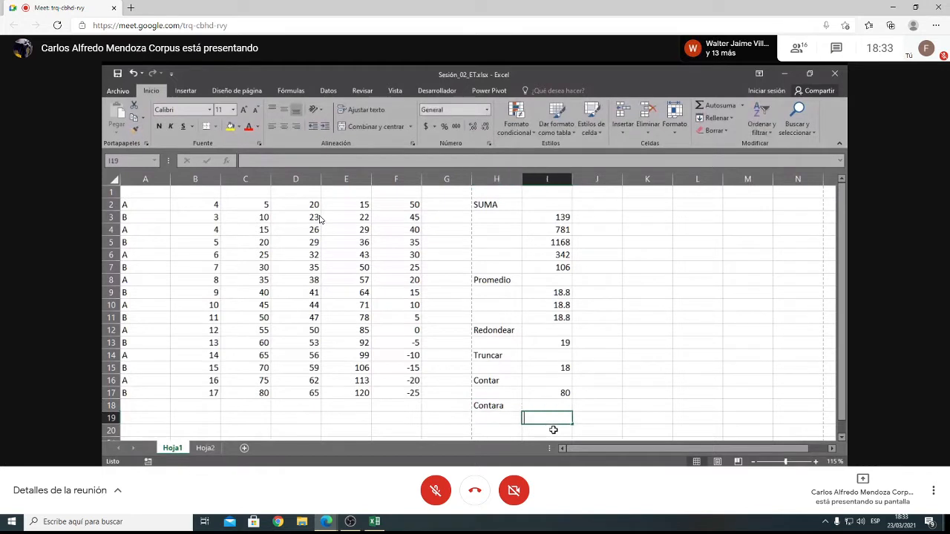
type("=conta")
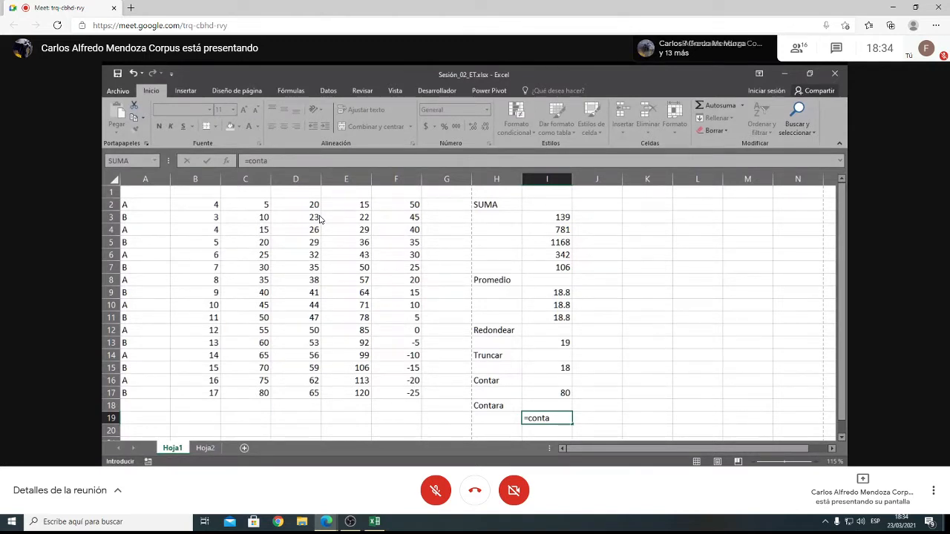
type("ra(")
left_click(145, 207)
left_click_drag(144, 207, 141, 388)
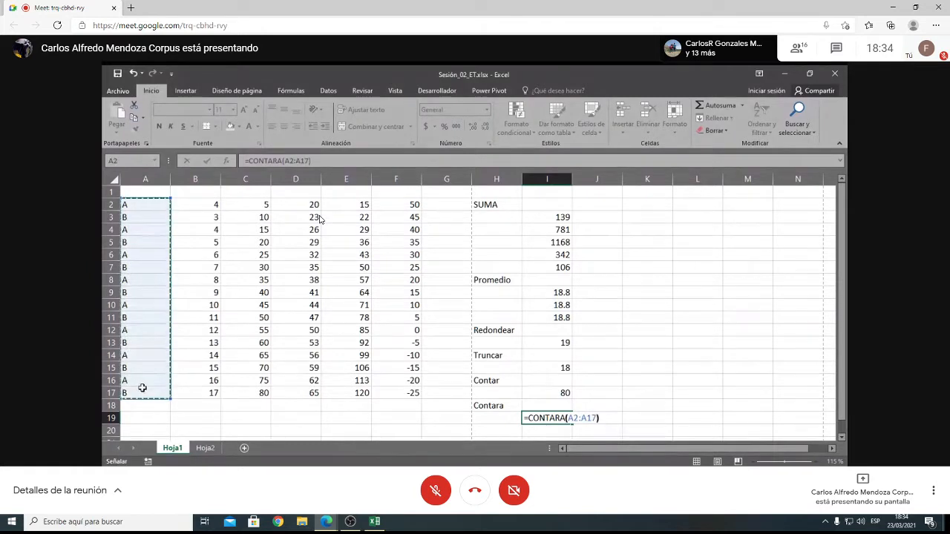
key("Return")
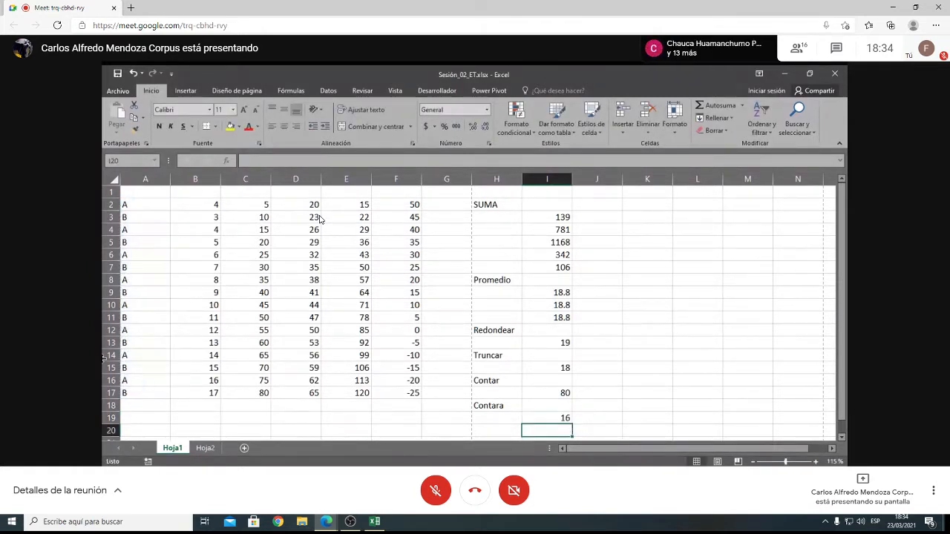
- Clear A2 and enter 2 in its place to test the CONTARA formula in I19
left_click(145, 207)
key("Delete")
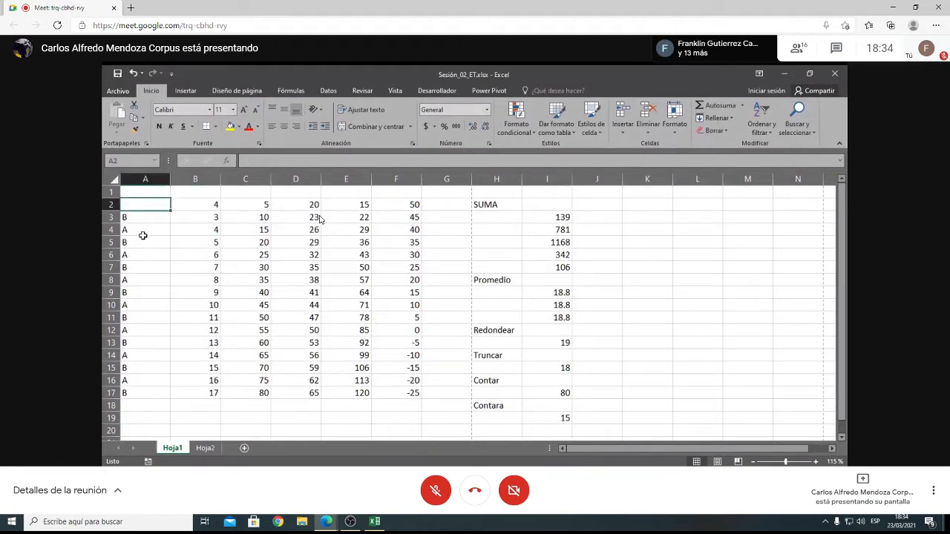
type("2")
left_click(179, 252)
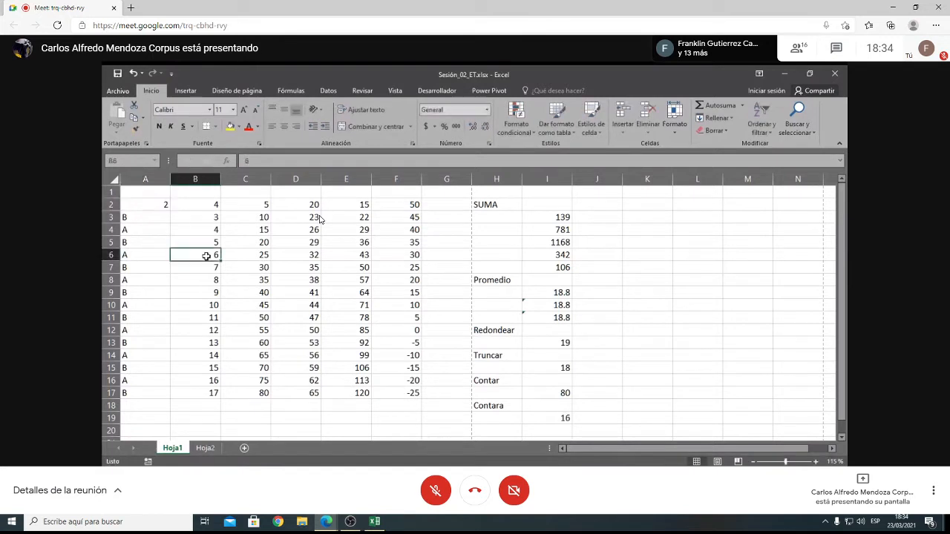
left_click(149, 205)
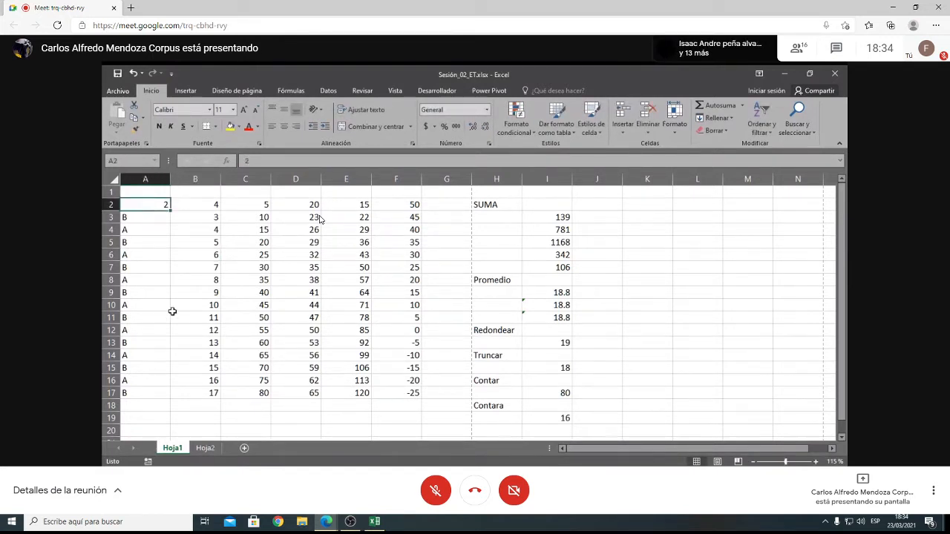
left_click(554, 420)
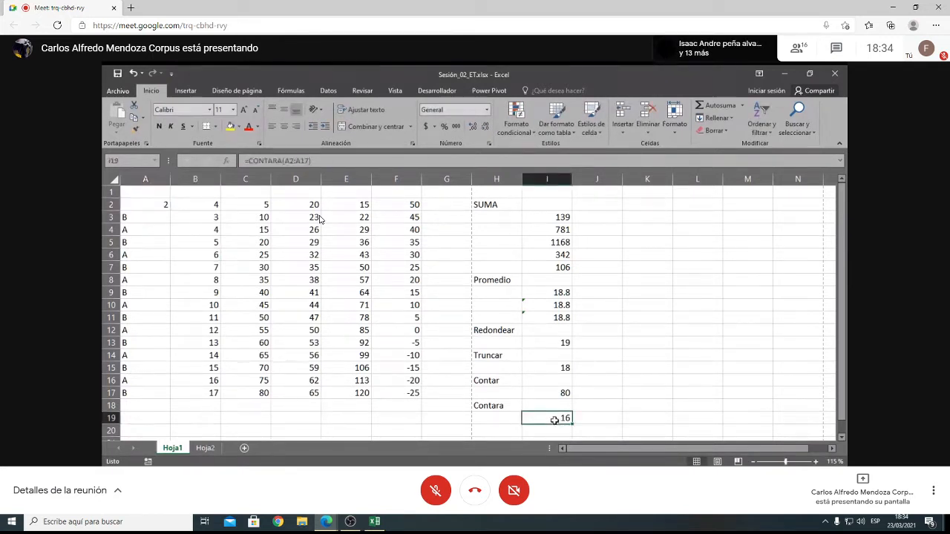
- Replace the letter in A3 with 4
left_click(155, 221)
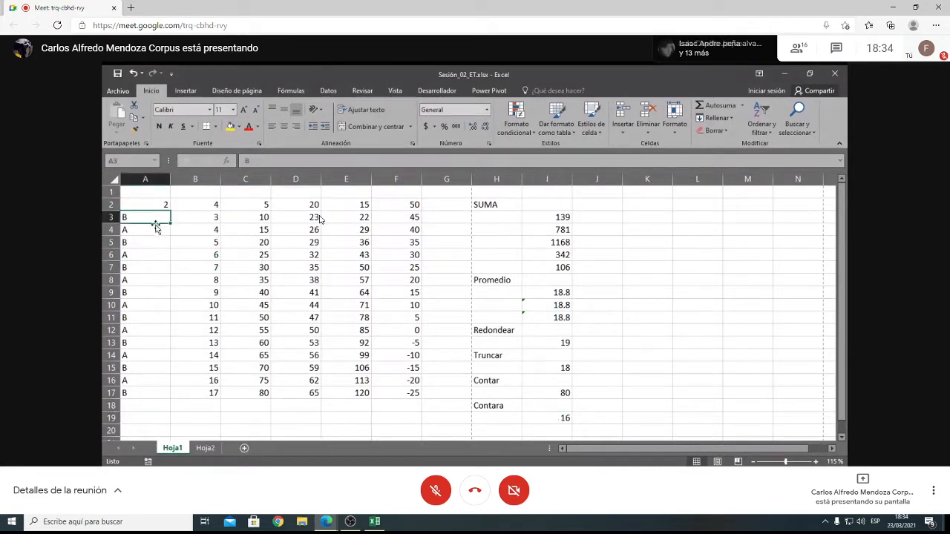
type("4")
left_click_drag(165, 247, 164, 251)
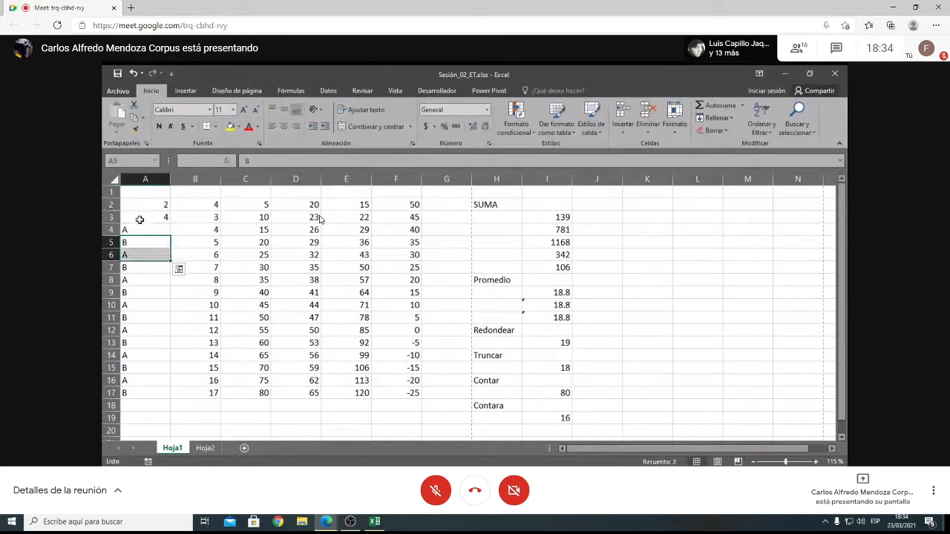
- Clear cell A4 and check the range used by the CONTARA formula in I19
left_click(135, 229)
key("Delete")
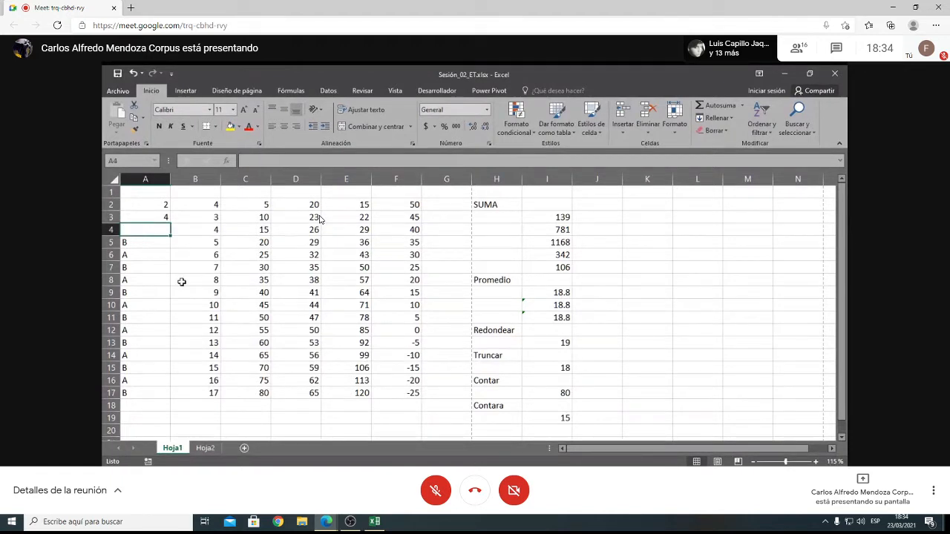
double_click(548, 421)
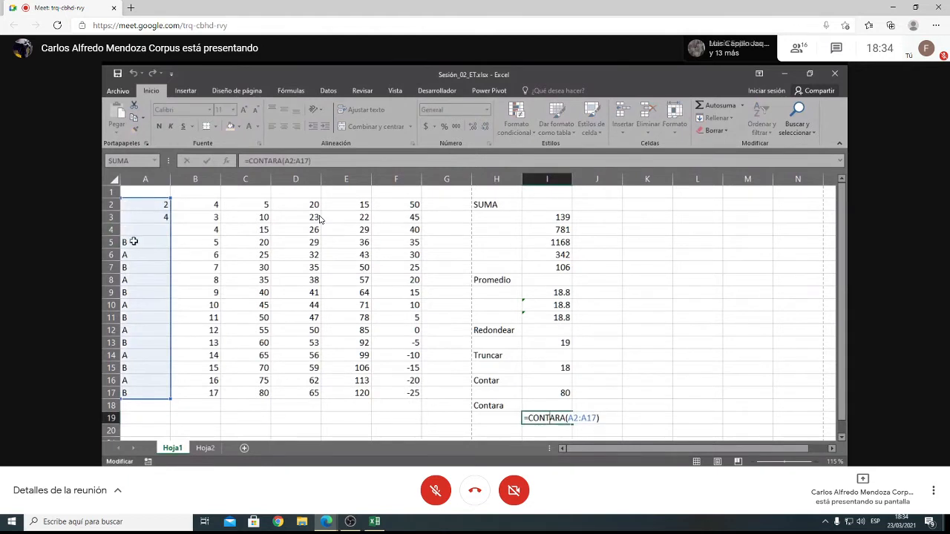
key("ctrl+Return")
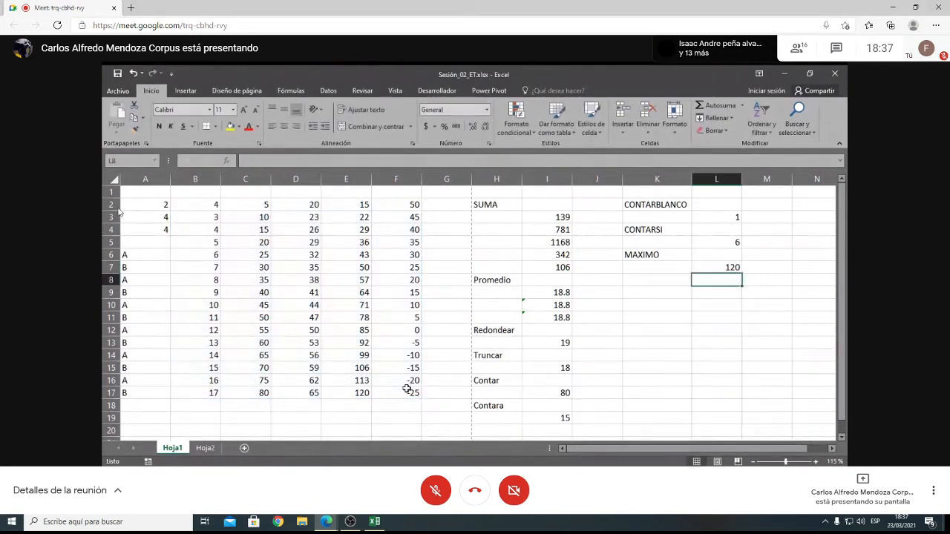
- Review the MAX formula in L7 and compare it with the number in E17
left_click(356, 398)
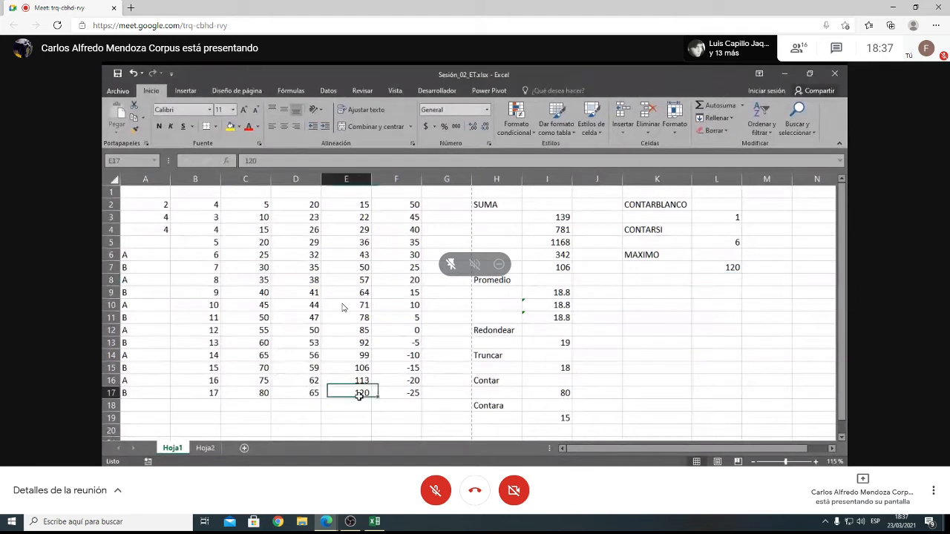
left_click(657, 256)
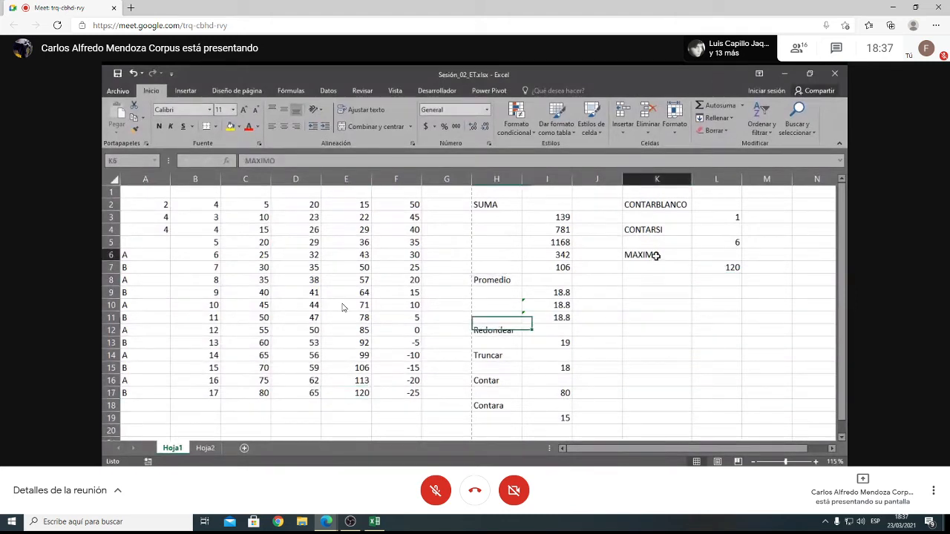
left_click(683, 283)
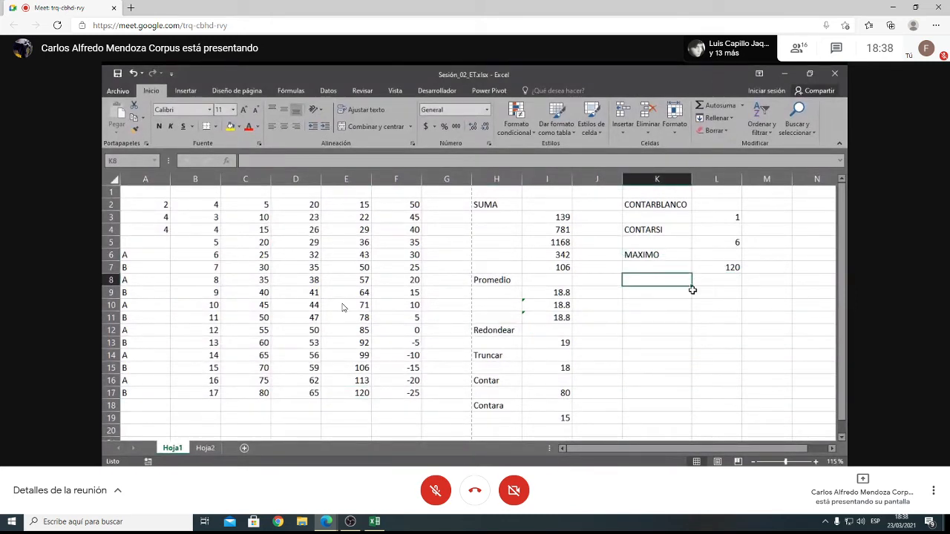
double_click(723, 267)
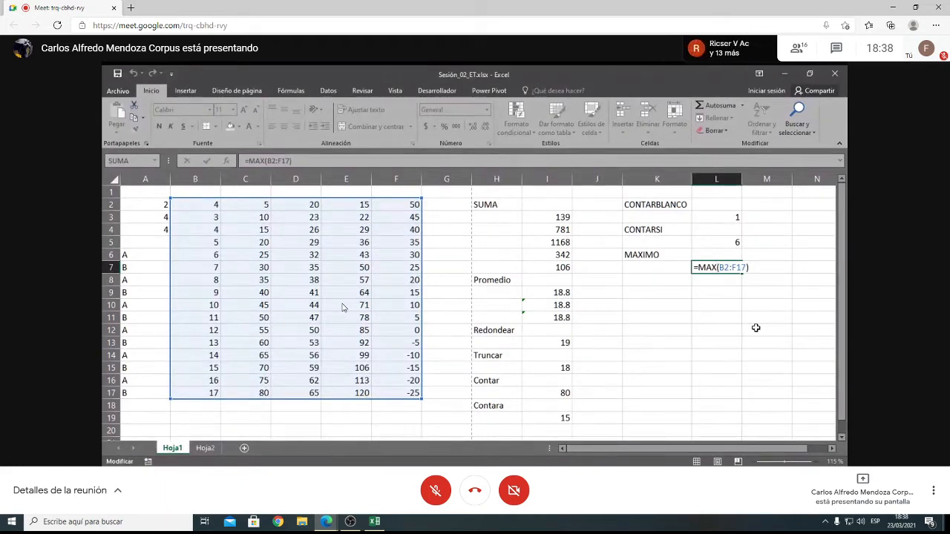
key("Return")
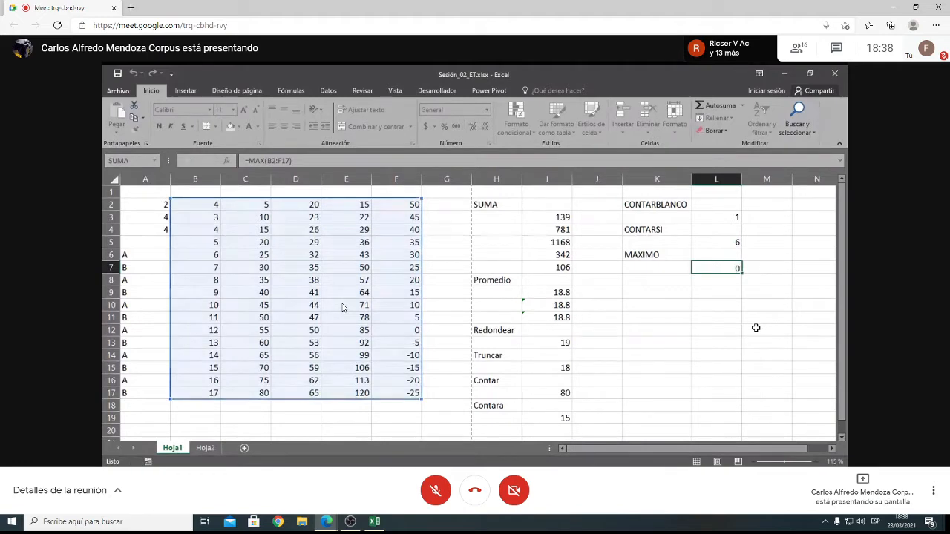
- Label cell K8 as MINIMO and enter the formula =MIN(B2:F17) in cell L9
key("Left")
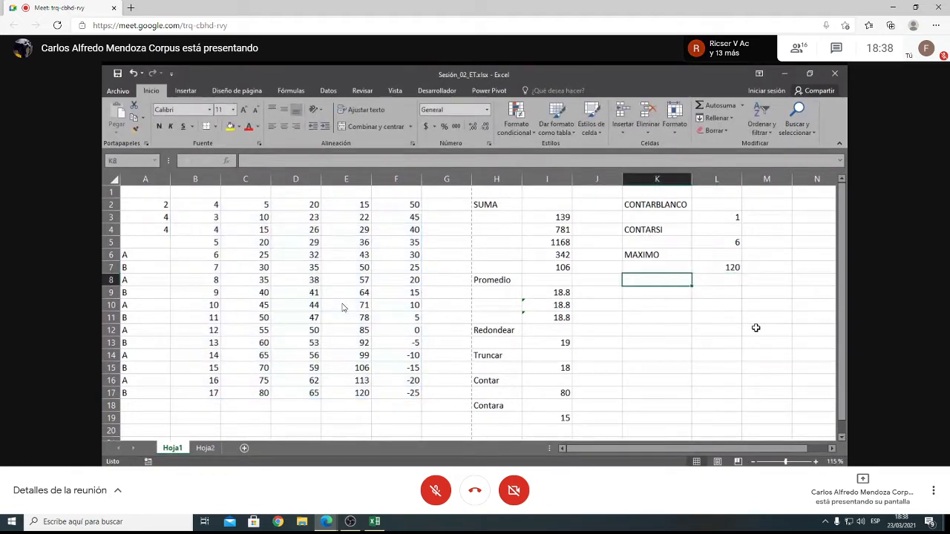
type("MINIMO")
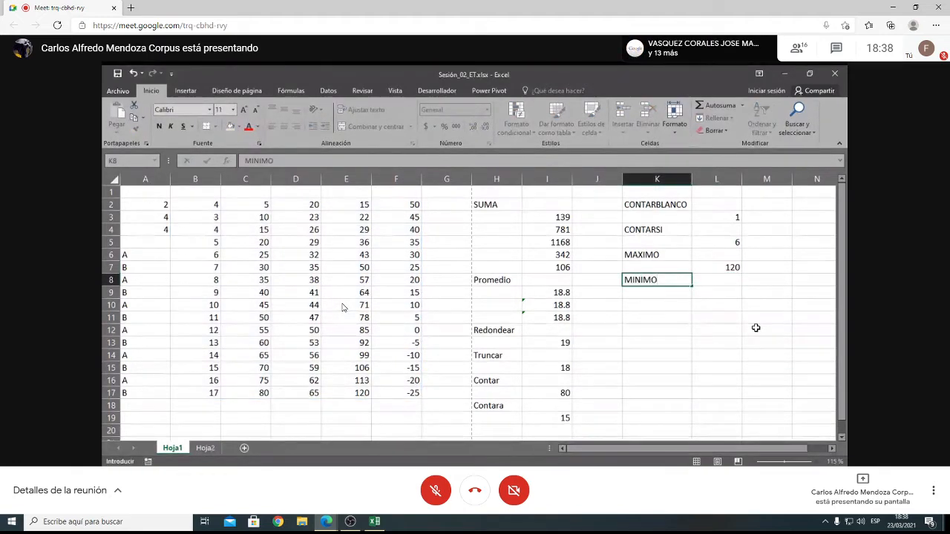
key("Tab")
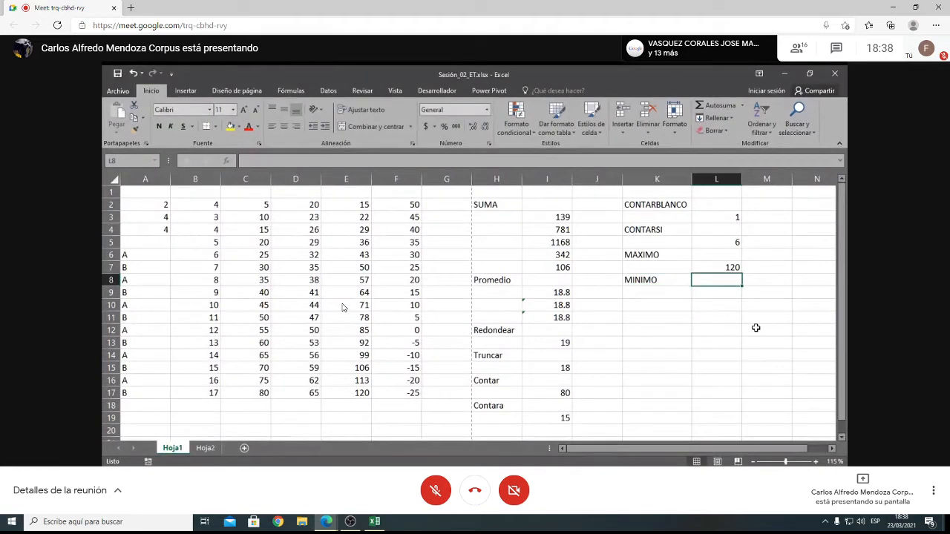
key("Down")
type("=MIN")
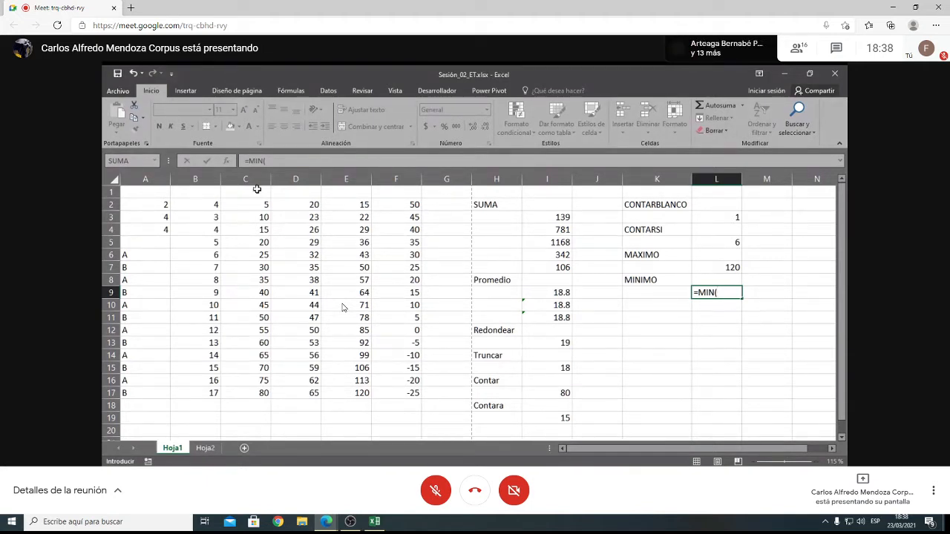
left_click_drag(195, 205, 397, 389)
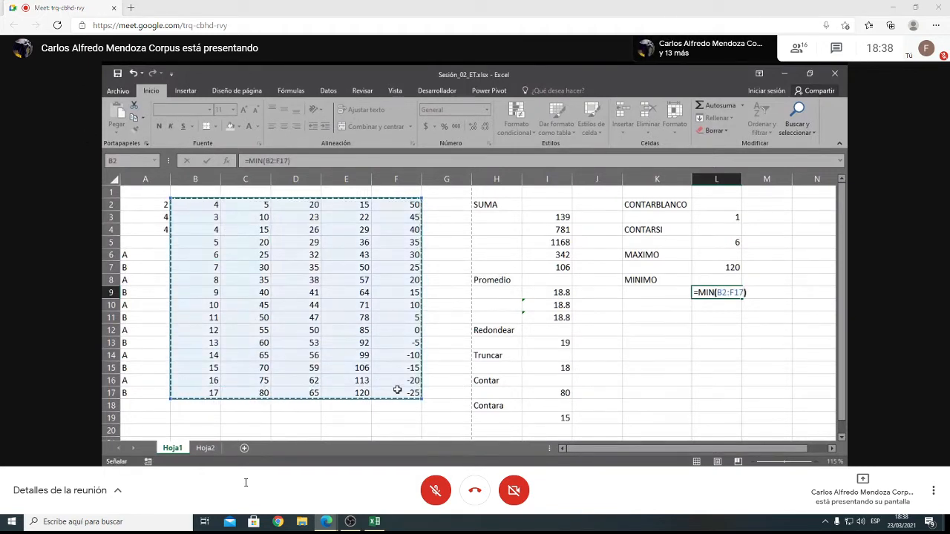
key("Return")
left_click(417, 394)
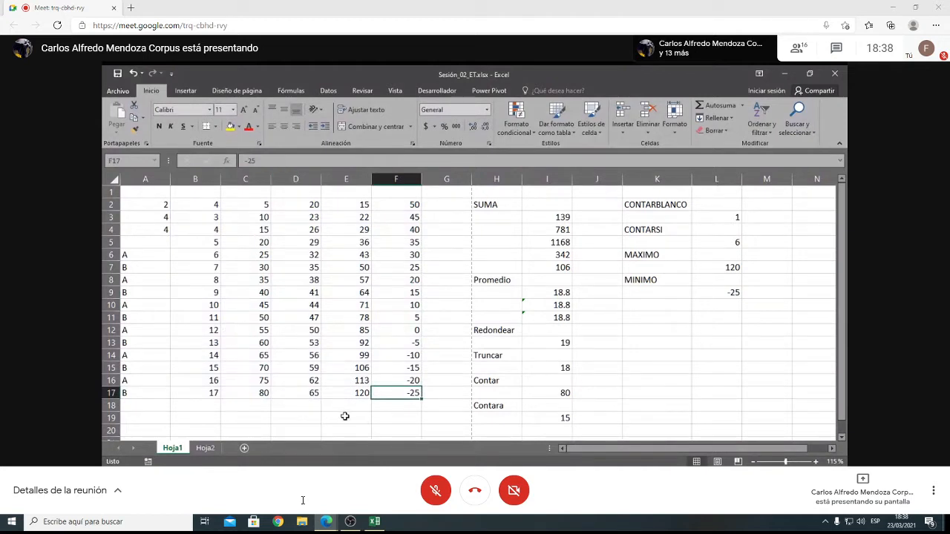
- Label cell K10 as TRANSPONES
left_click(656, 306)
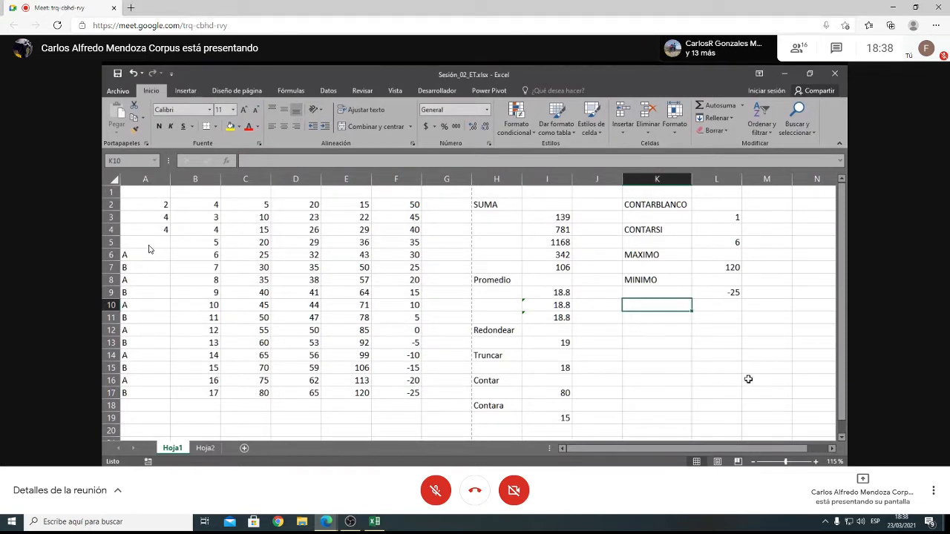
left_click(485, 281)
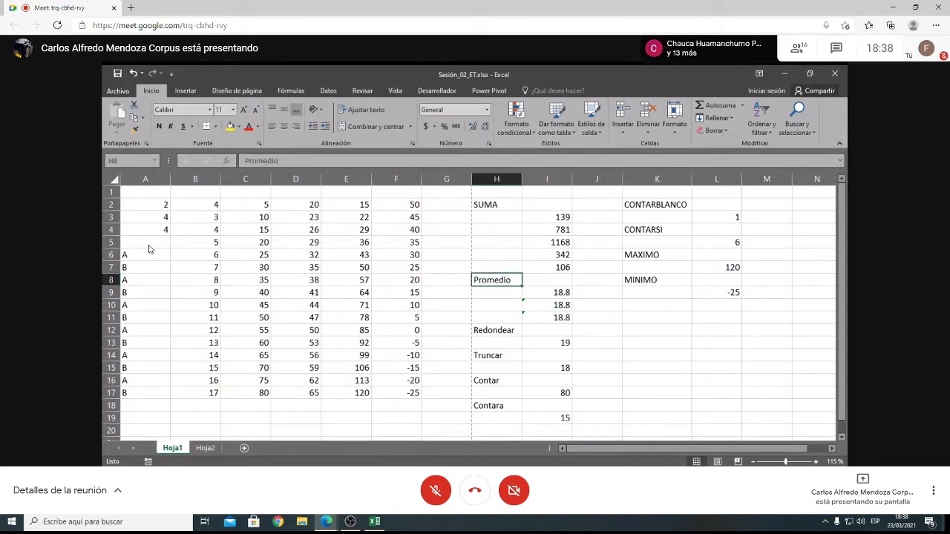
key("alt+Tab")
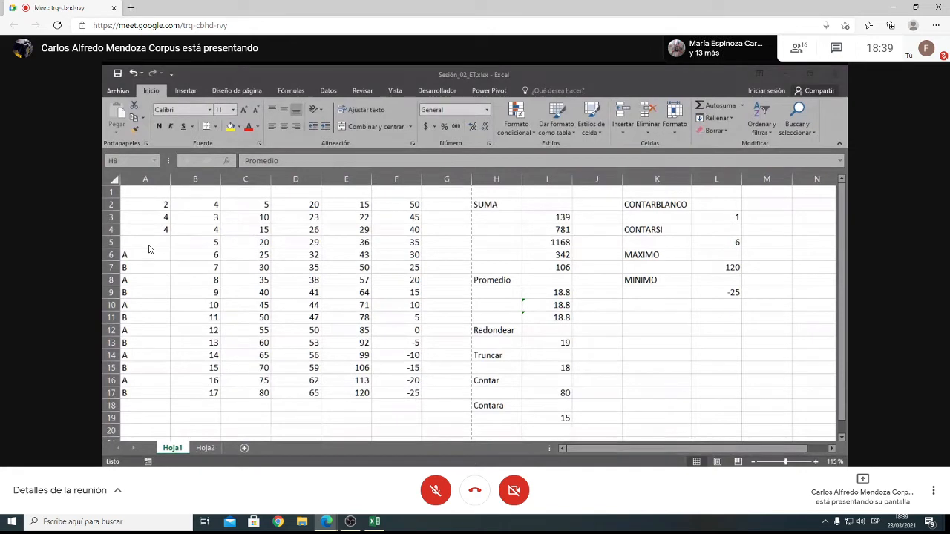
left_click(653, 306)
type("TR")
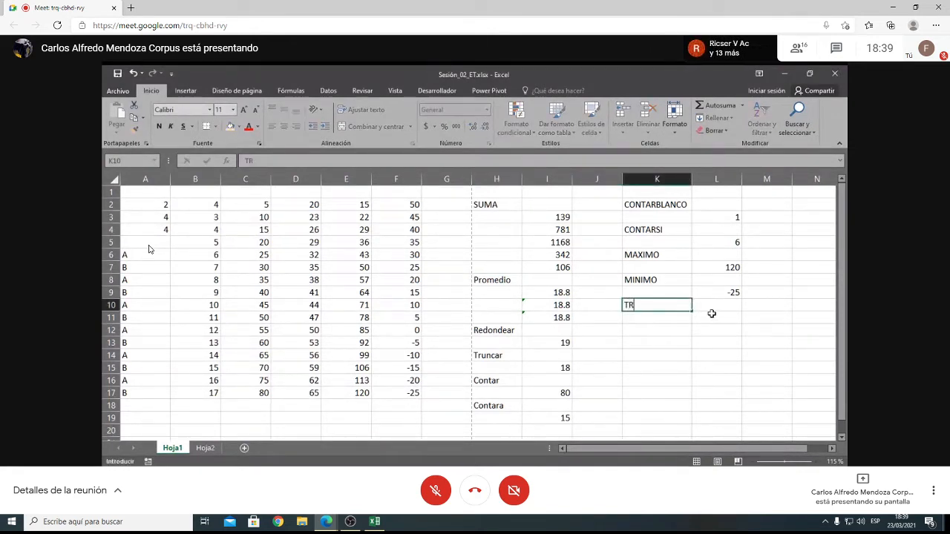
type("ANSPONES")
key("Return")
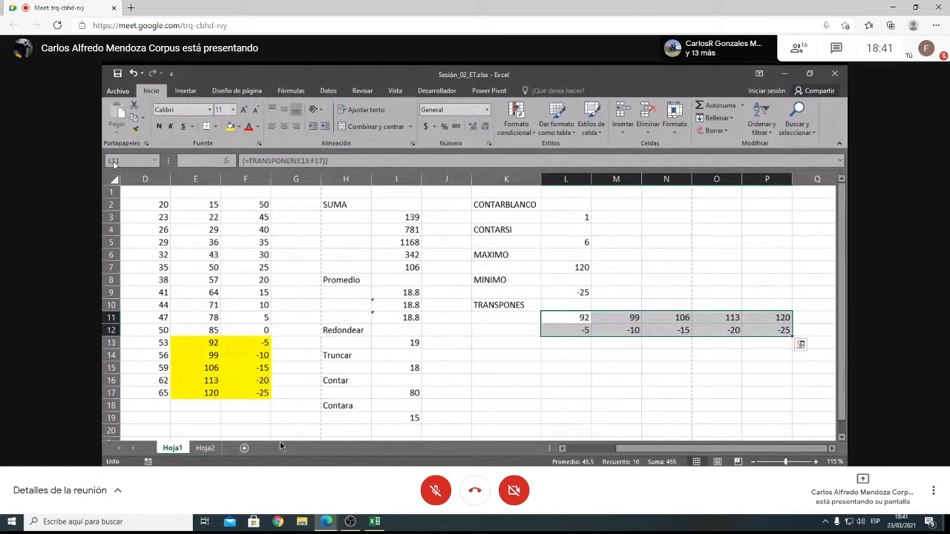
- Inspect the formula =TRANSPONER(E13:F17) in L11:P12 and re-enter it as an array formula
key("F2")
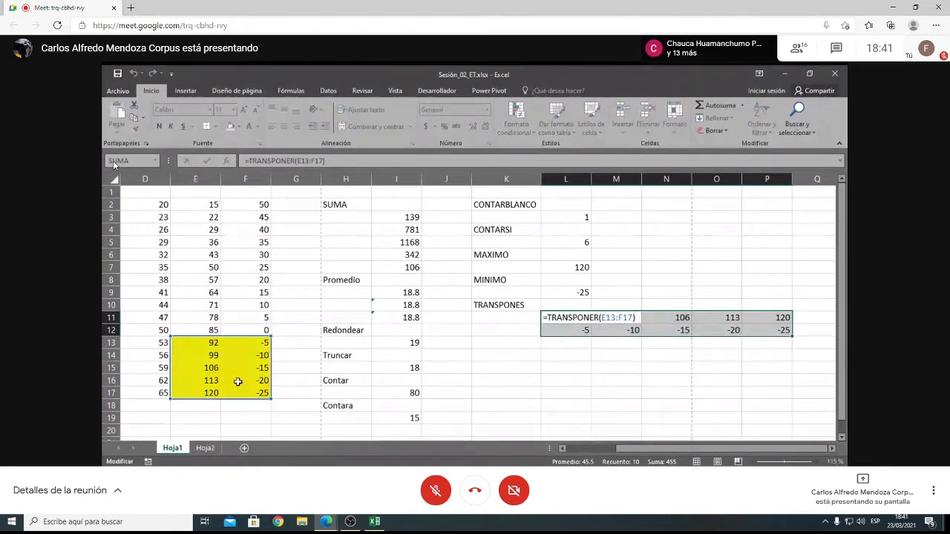
key("ctrl+shift+Return")
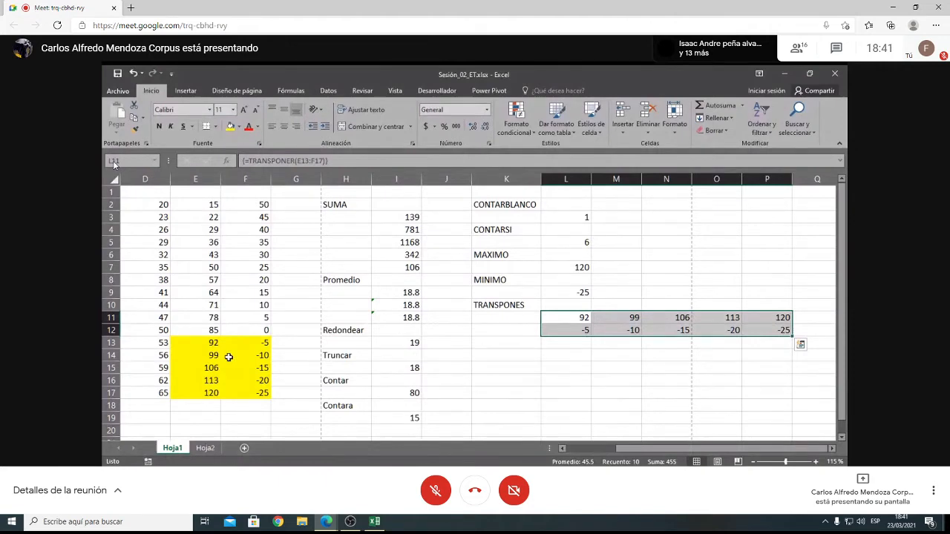
- Enter PRODUCTO01 in cell E19 and autofit the width of column E
scroll(222, 353, "down", 2)
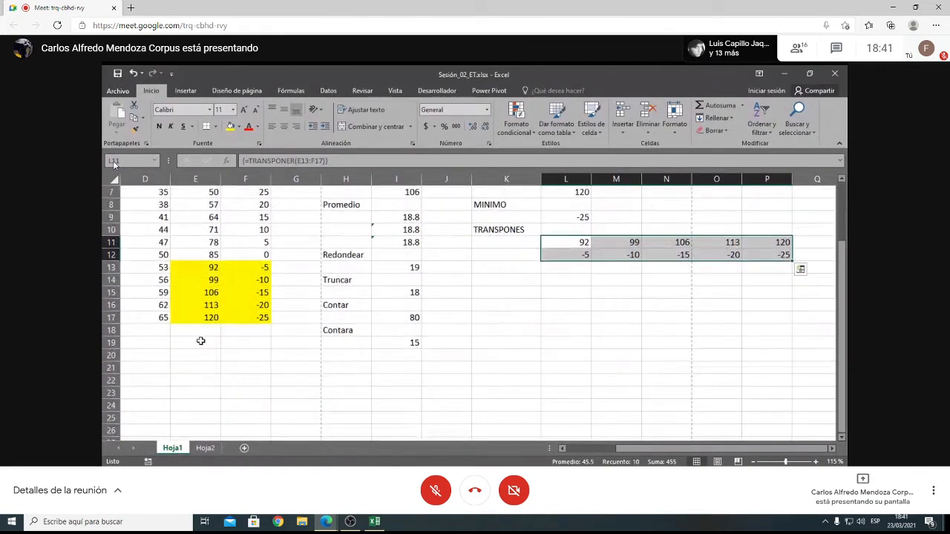
left_click(200, 340)
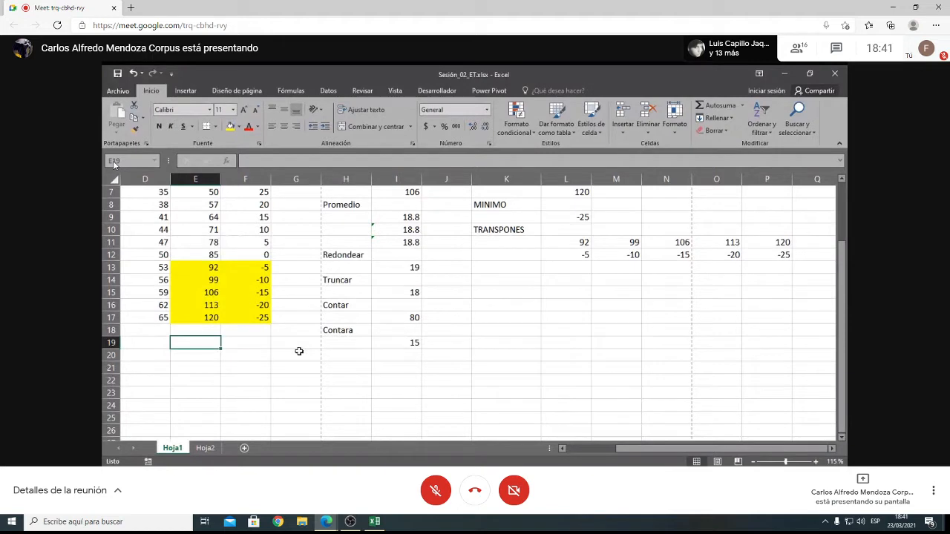
type("p")
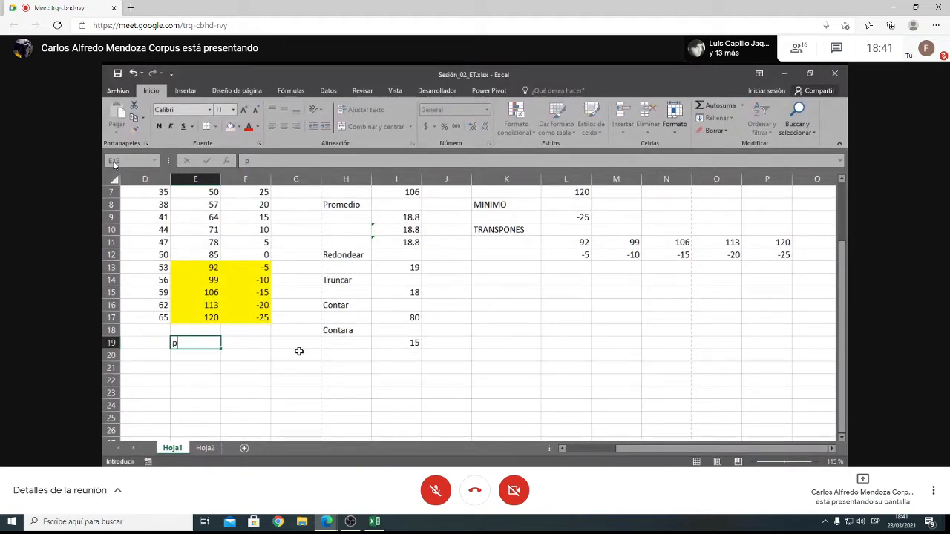
type("PRODUCTO01")
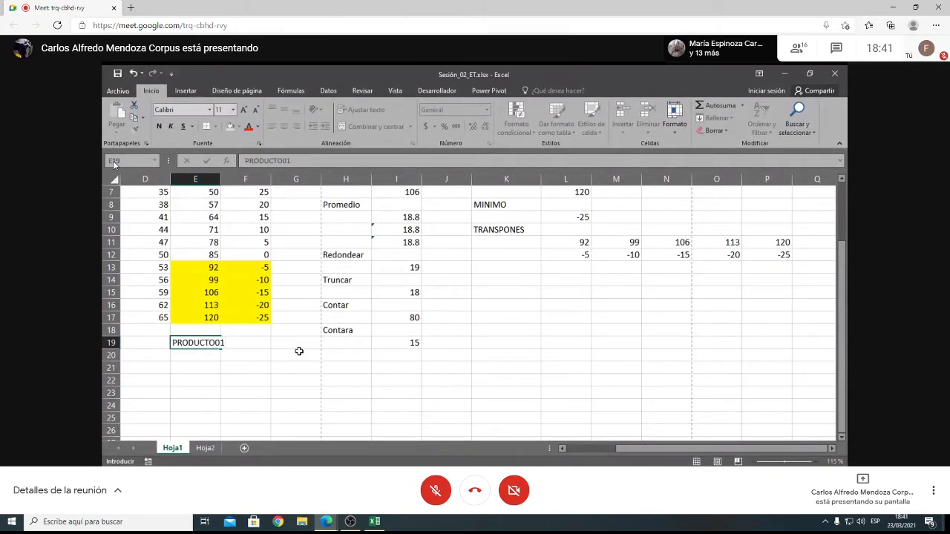
key("Return")
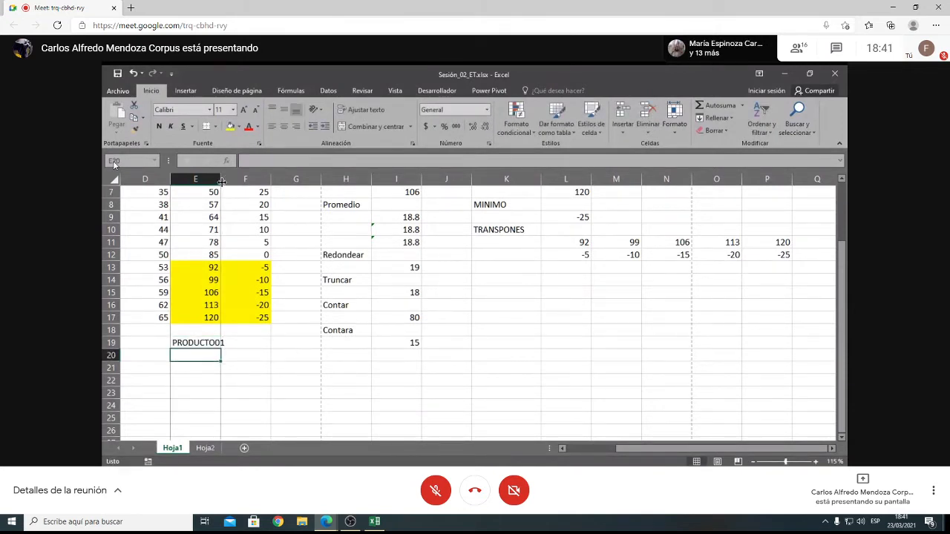
double_click(221, 181)
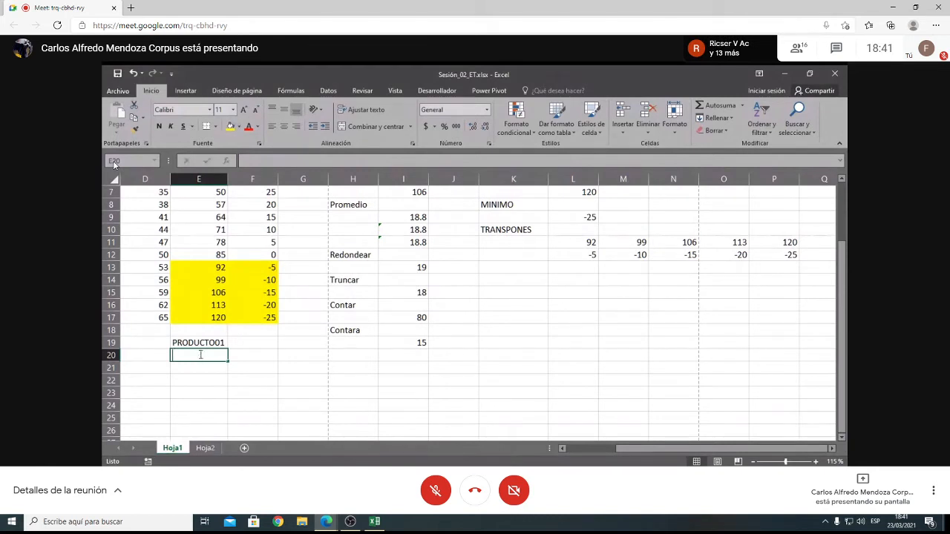
- Enter PRODUCTO02 in cell E20 and fill the product series down to E23
type("PRODUCTO01")
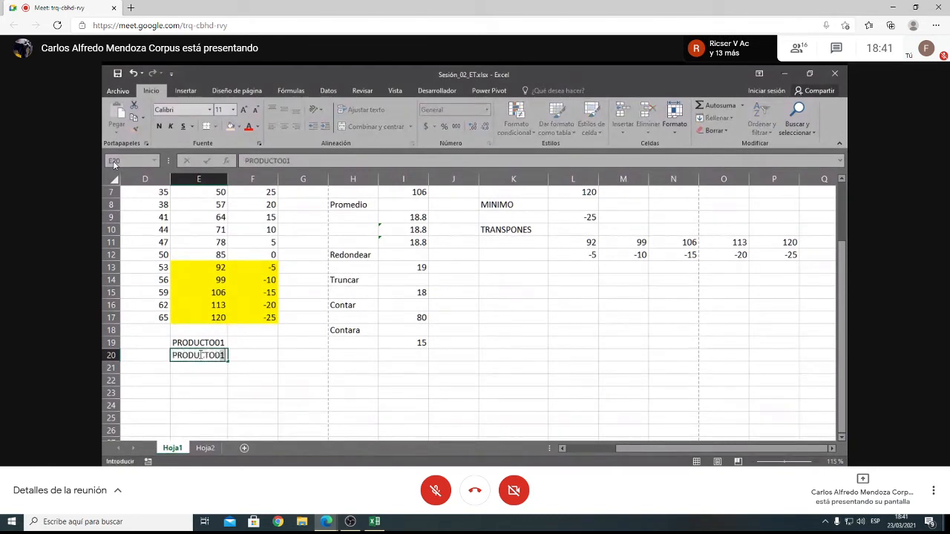
key("BackSpace")
type("2")
key("Return")
left_click_drag(205, 344, 227, 404)
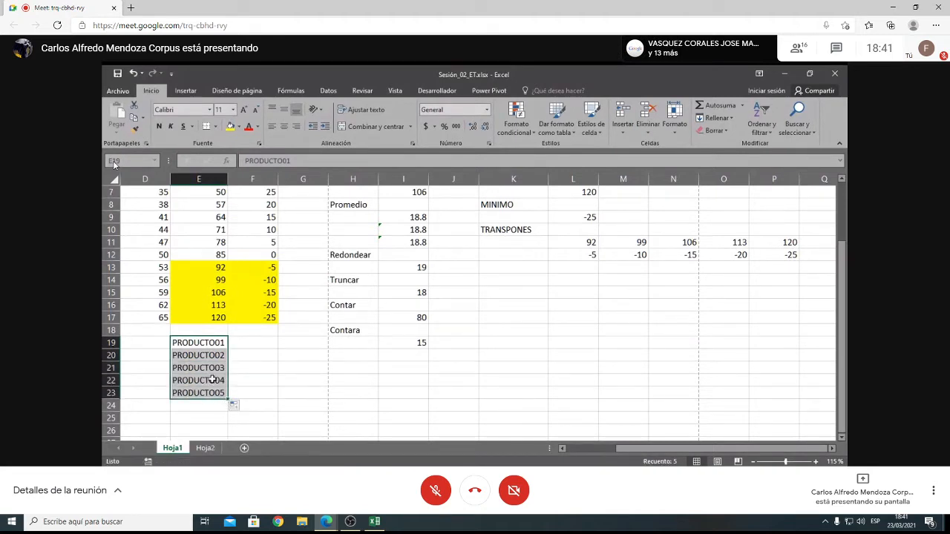
- Enter the product values 500, 600, 300, 100 and 800 in cells F19 to F23
left_click(260, 343)
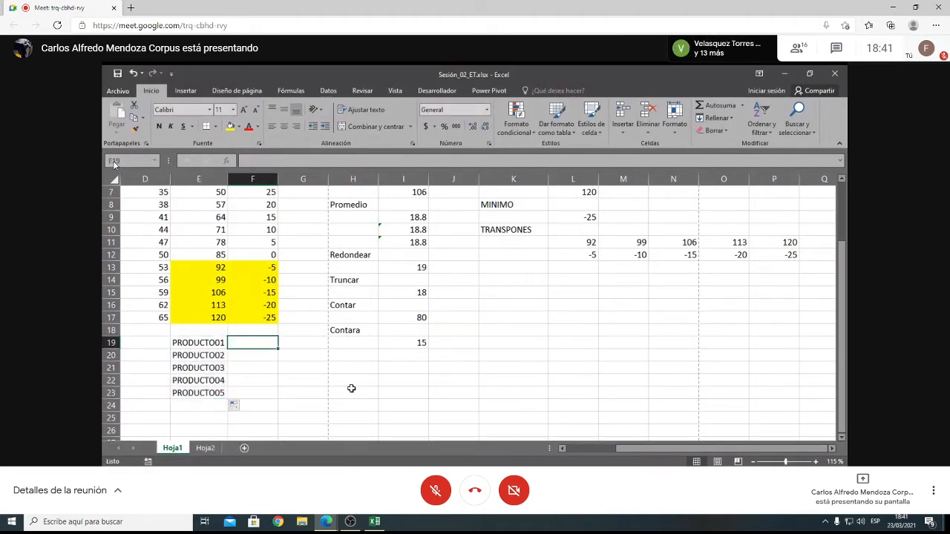
type("500")
key("Return")
type("600")
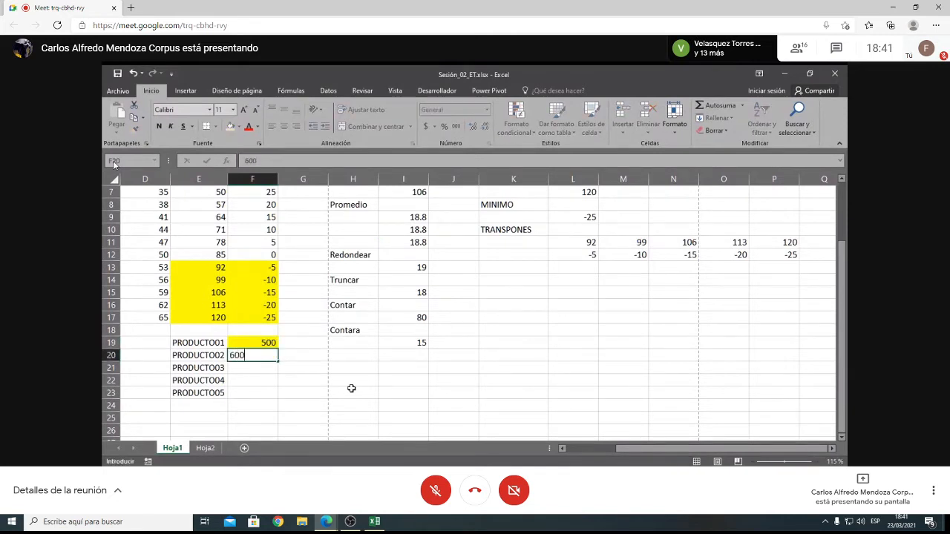
key("Return")
type("300")
key("Return")
type("100")
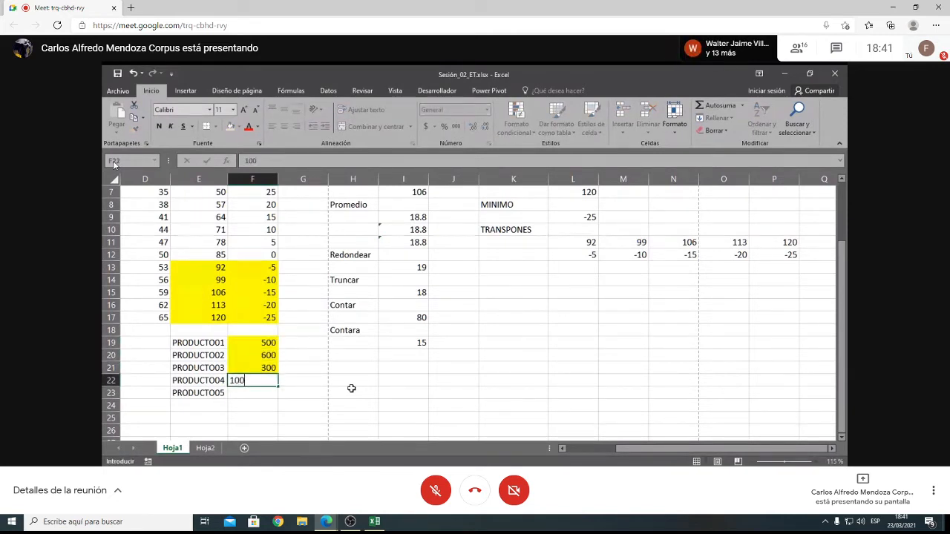
key("Return")
type("800")
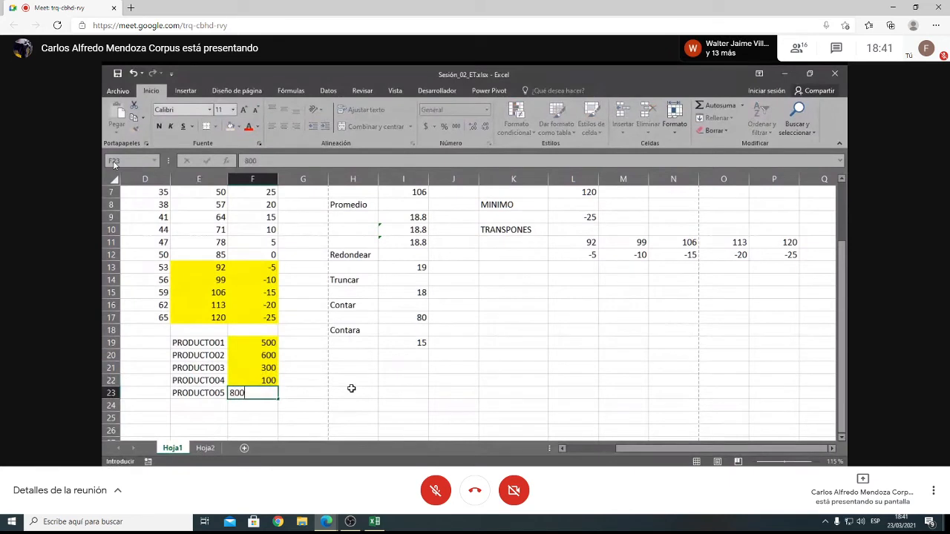
key("Return")
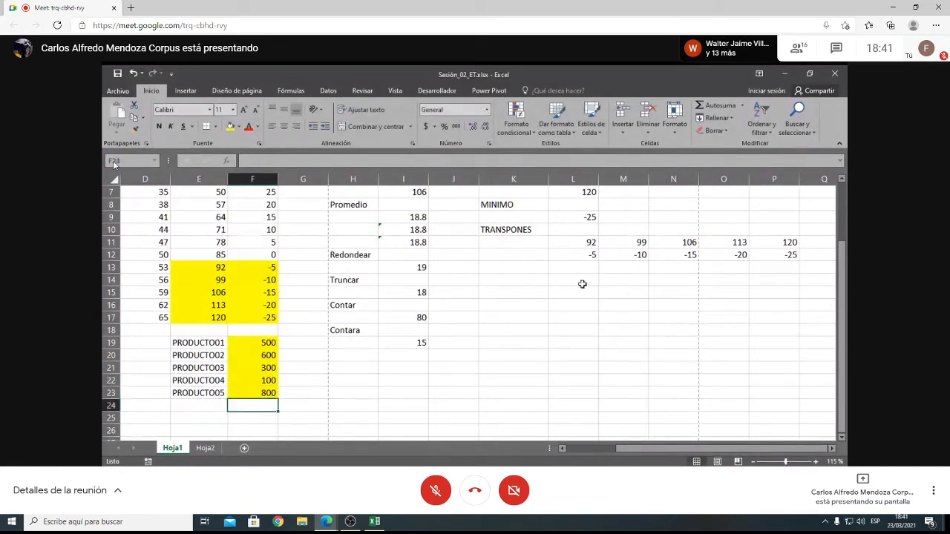
- Transpose the product table into L14:P15 with the array formula =TRANSPONER(E19:F23)
left_click_drag(582, 283, 775, 285)
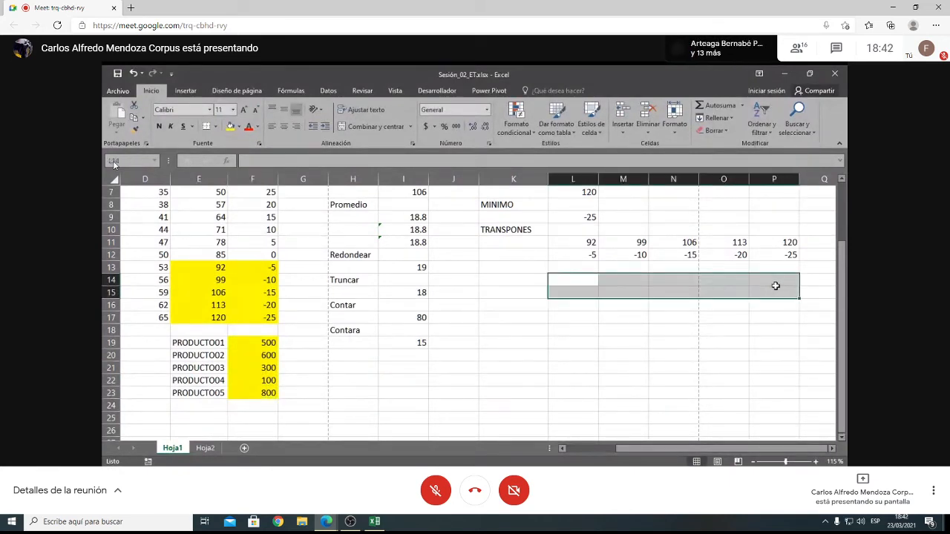
type("=TRSN")
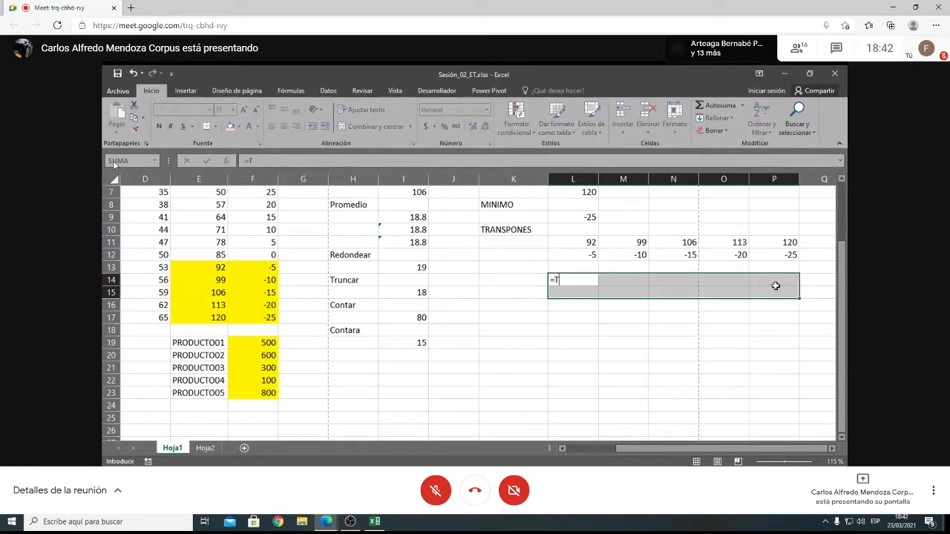
key("BackSpace")
key("BackSpace")
type("ANSPONER")
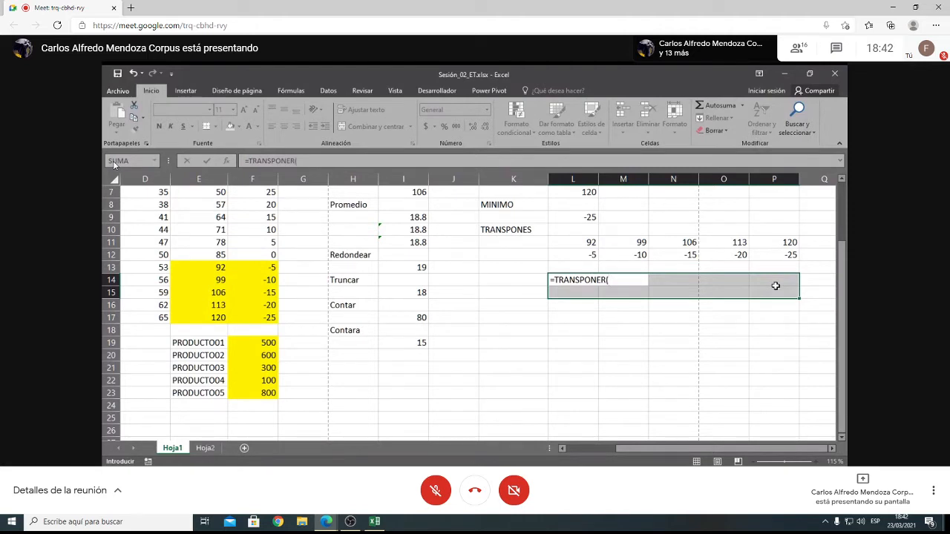
type("(")
left_click_drag(214, 346, 244, 389)
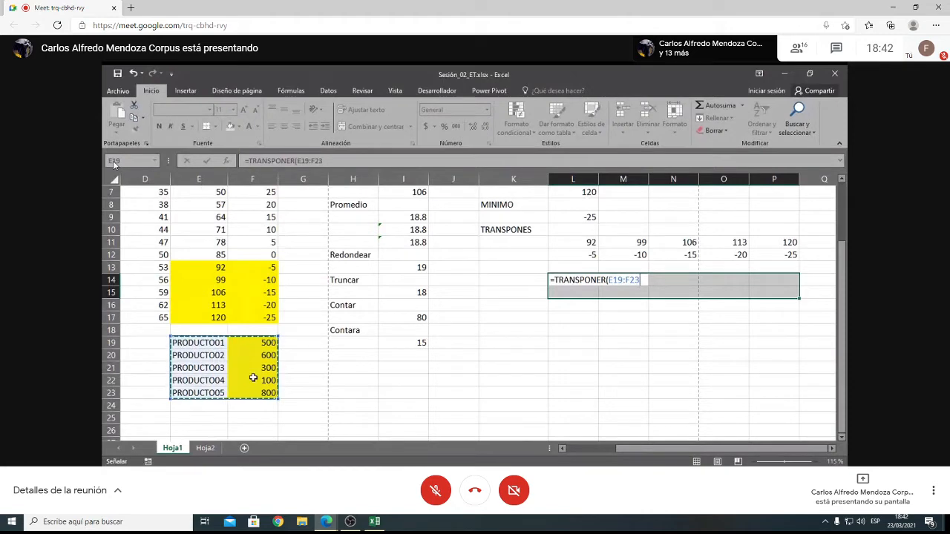
type(")")
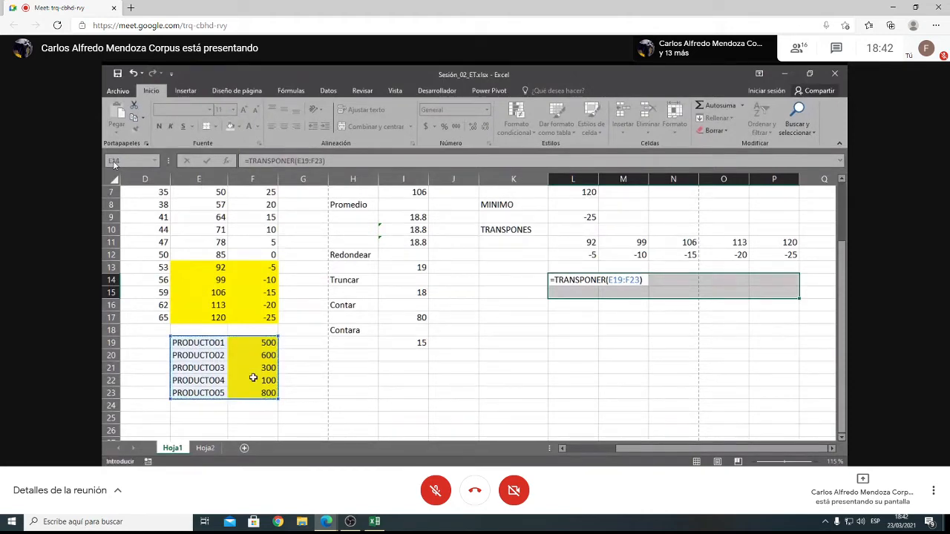
key("ctrl+shift+Return")
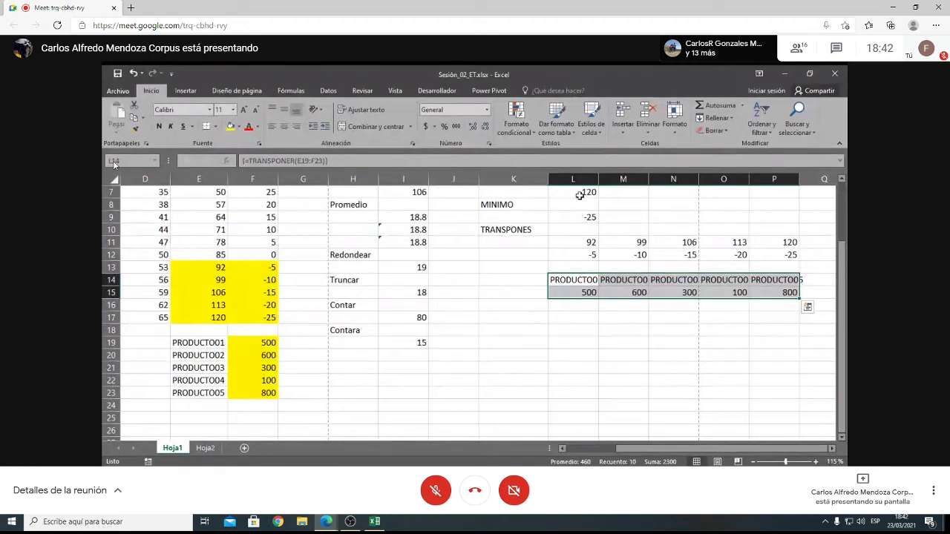
- Autofit the widths of columns L to P to the transposed product names
left_click_drag(575, 179, 807, 179)
left_click_drag(746, 449, 746, 456)
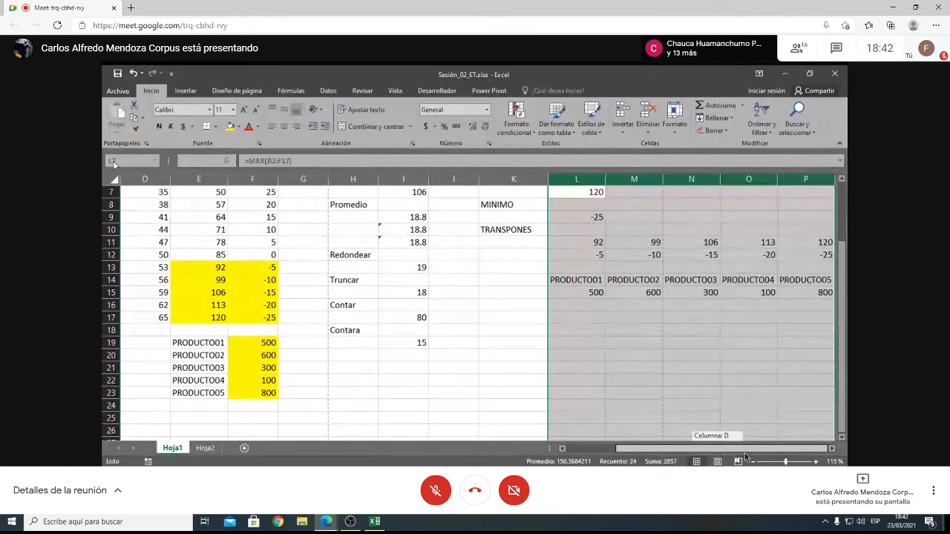
left_click(830, 448)
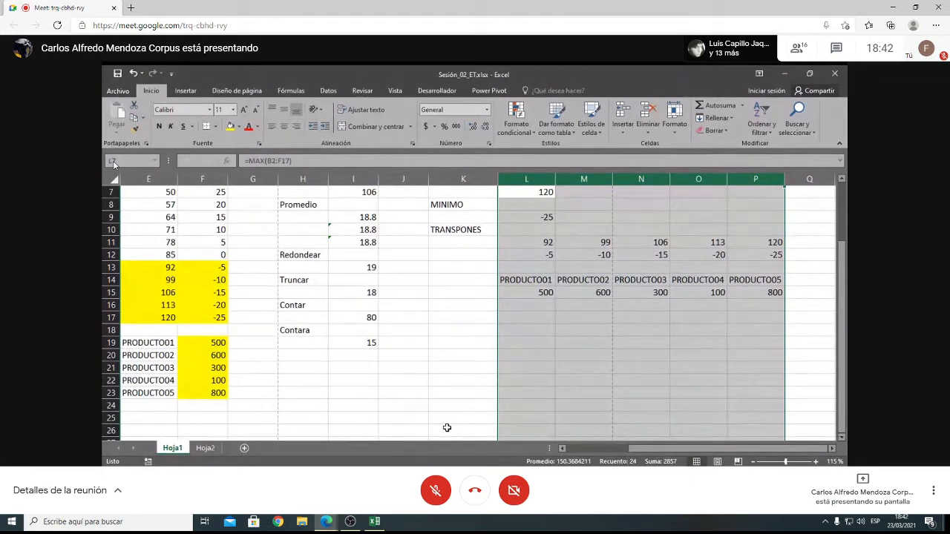
- Inspect the TRANSPONER formula in cell L14 and re-enter it as an array formula
left_click(579, 292)
left_click(523, 284)
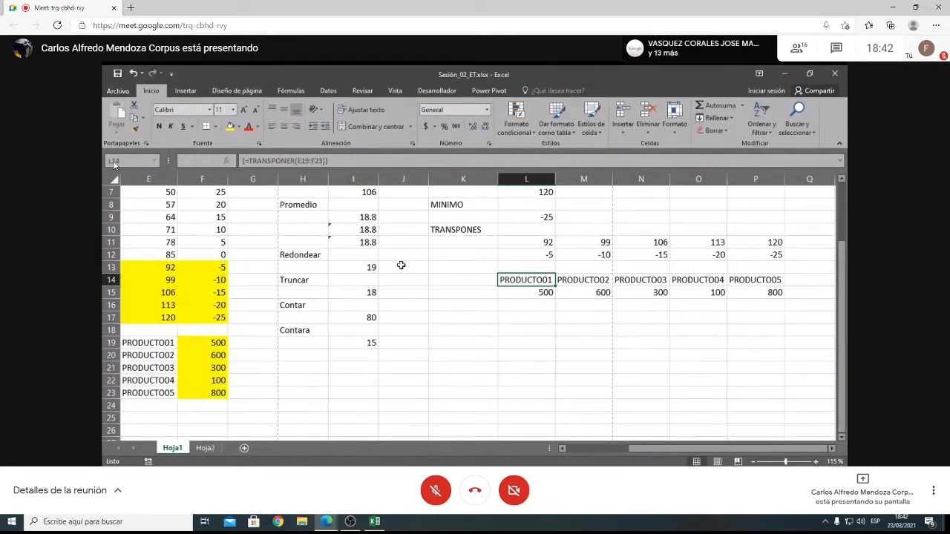
key("F2")
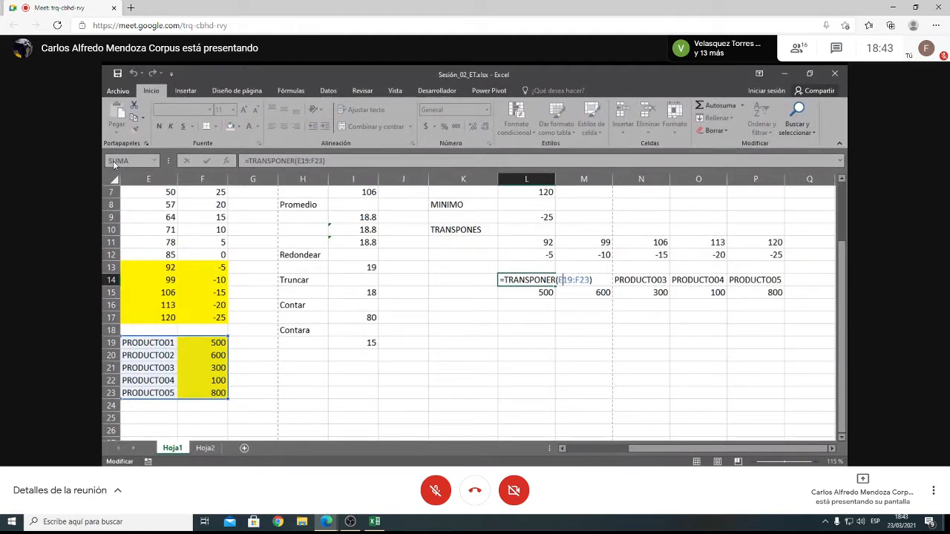
key("ctrl+shift+Return")
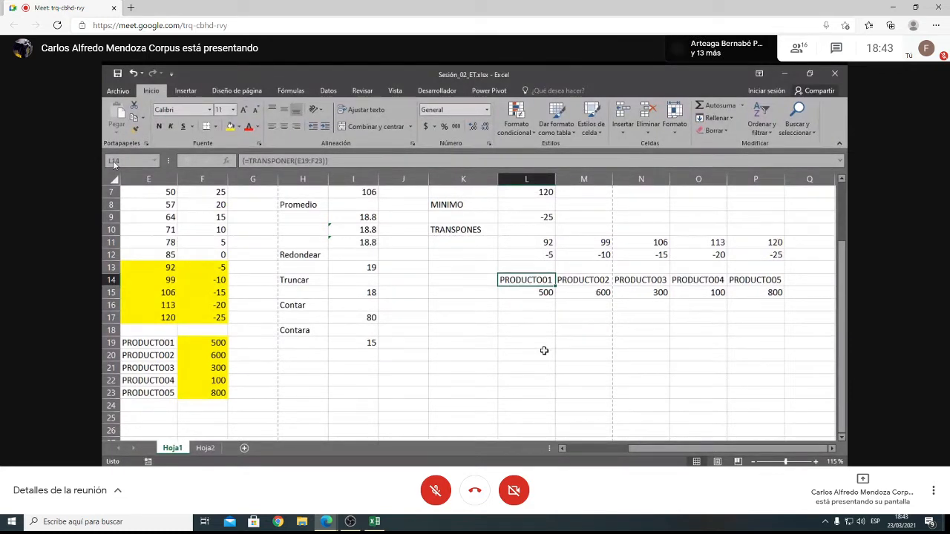
- Correct the label in cell K10 to TRANSPONER
left_click(454, 295)
double_click(468, 236)
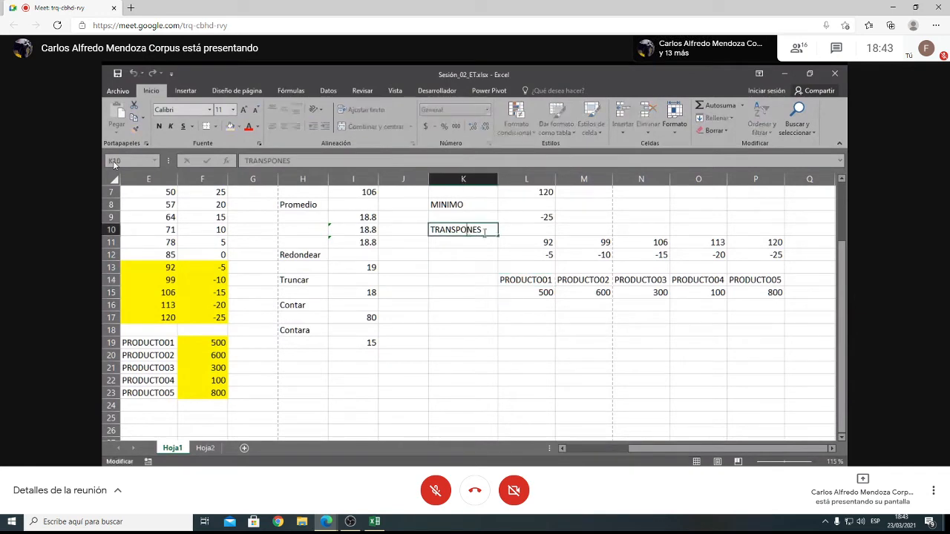
key("BackSpace")
type("R")
key("Return")
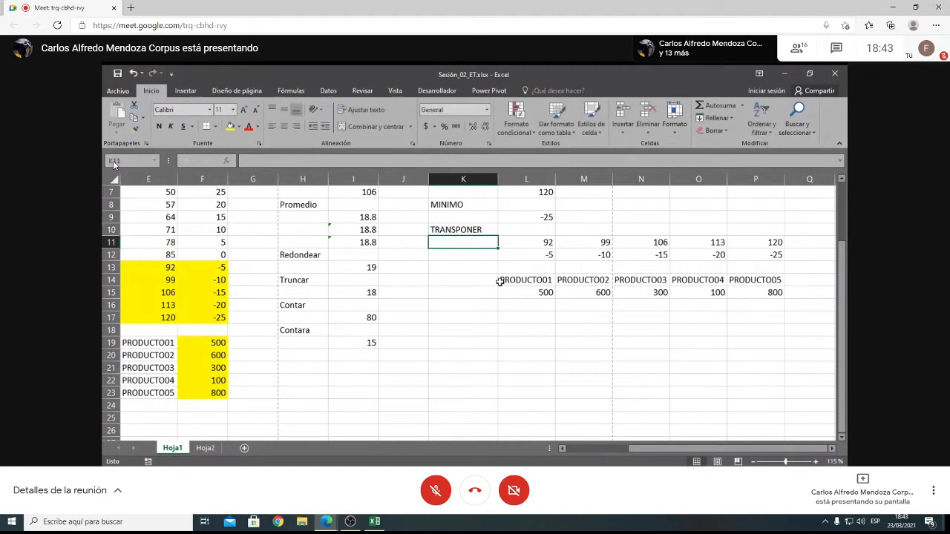
- Label cell K17 as HIPERVINCULO
left_click(463, 319)
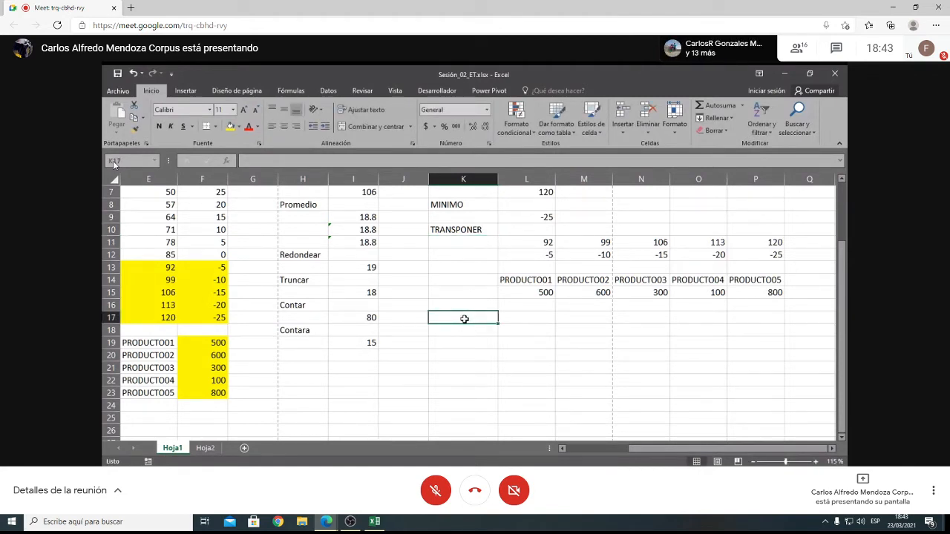
key("alt+Tab")
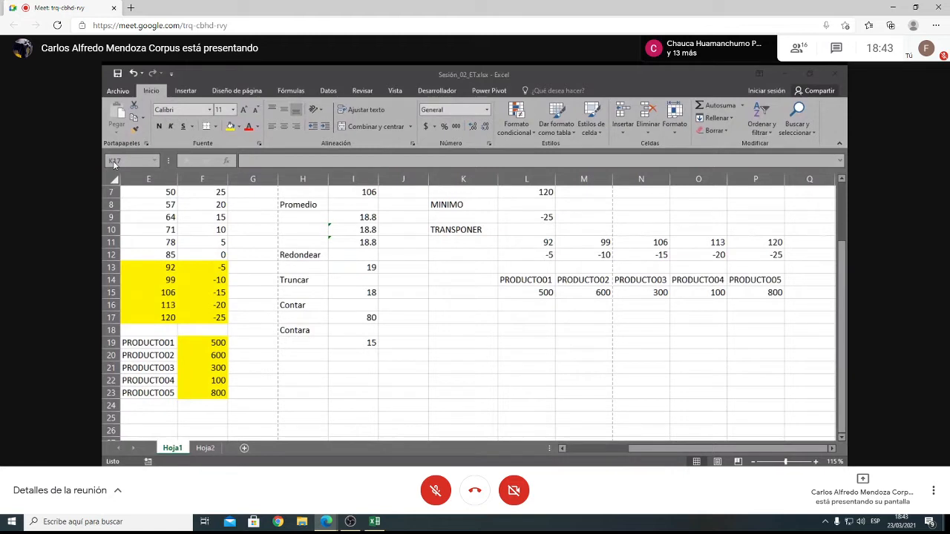
left_click(469, 315)
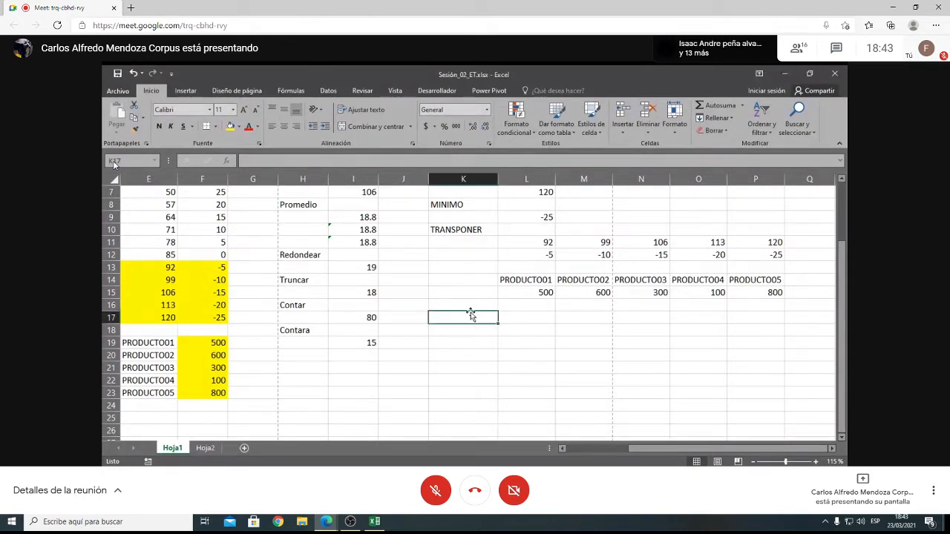
type("HIPERVINV")
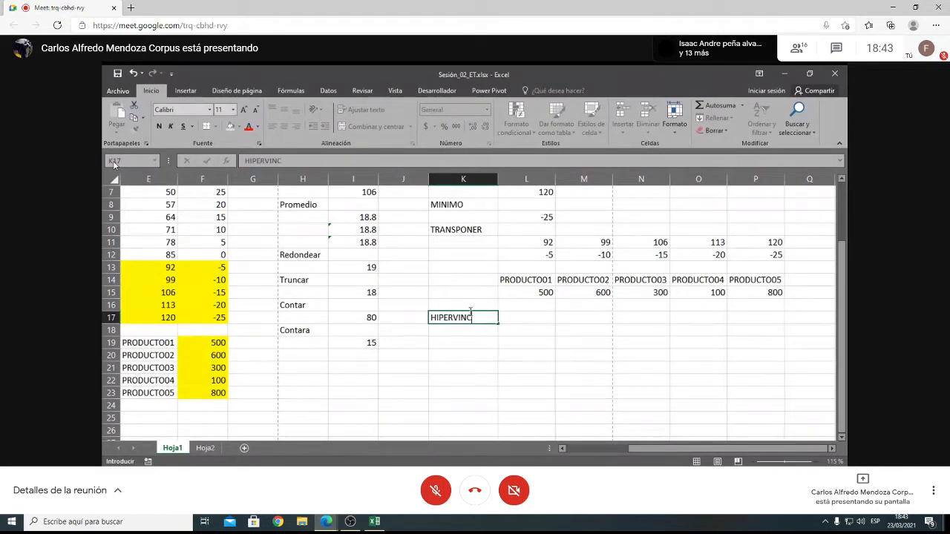
type("ULO")
key("Return")
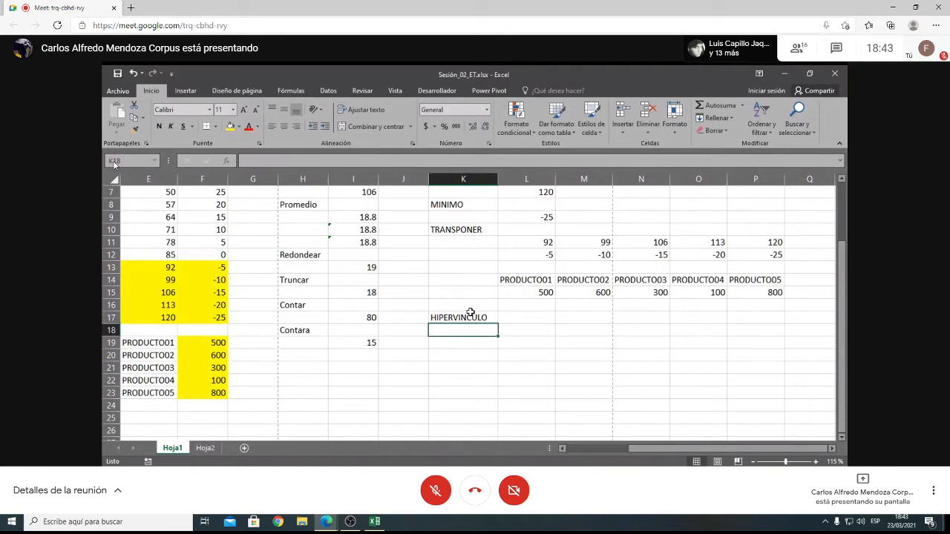
- Enter the text Universidad Nacional del Santa in cell L18
left_click(515, 332)
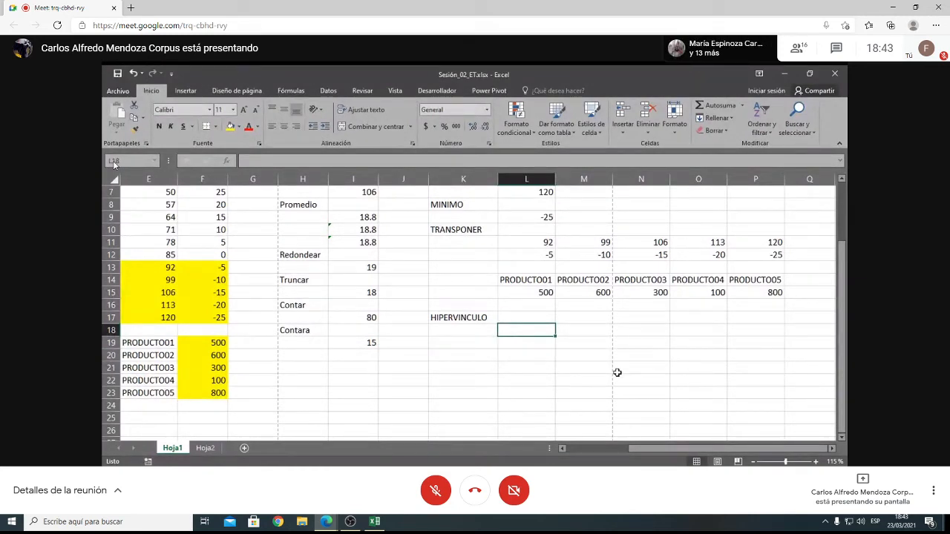
type("universidad")
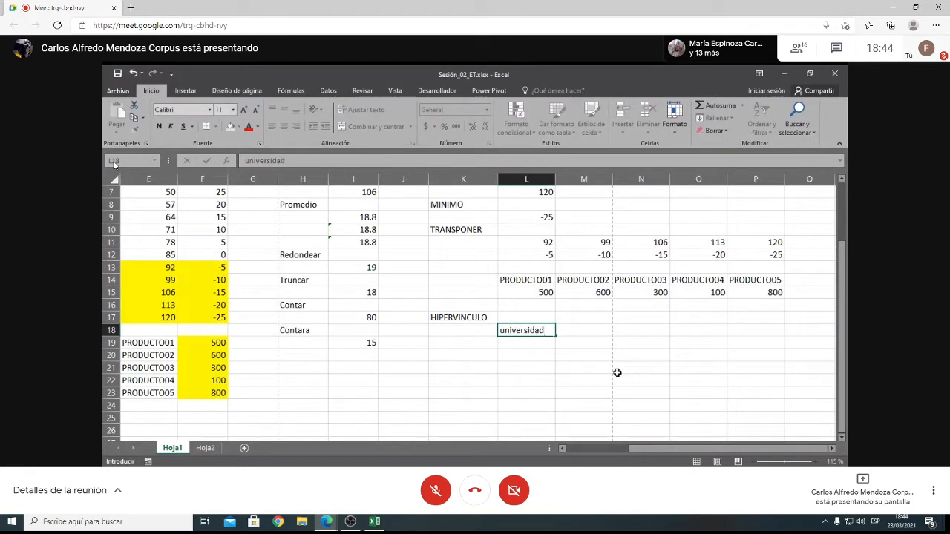
key("Escape")
type("U")
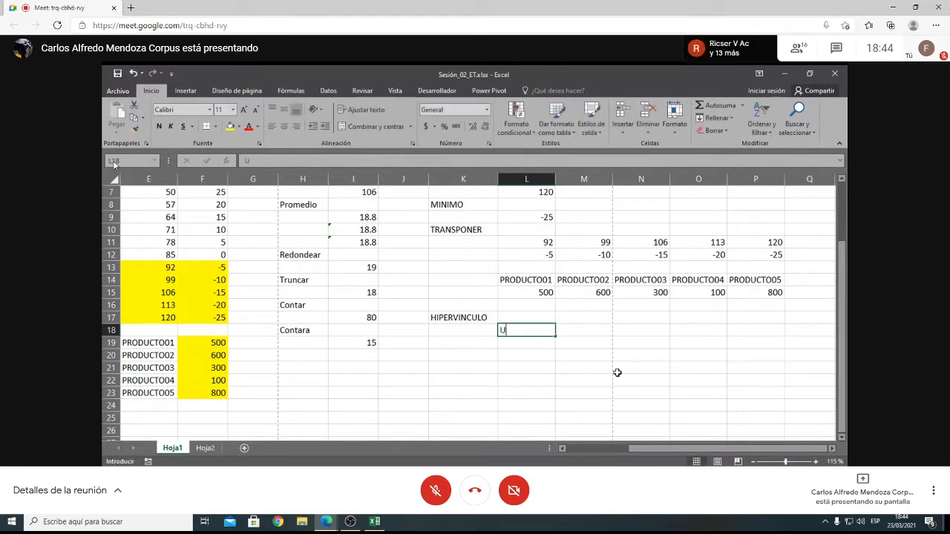
type("niversidad ")
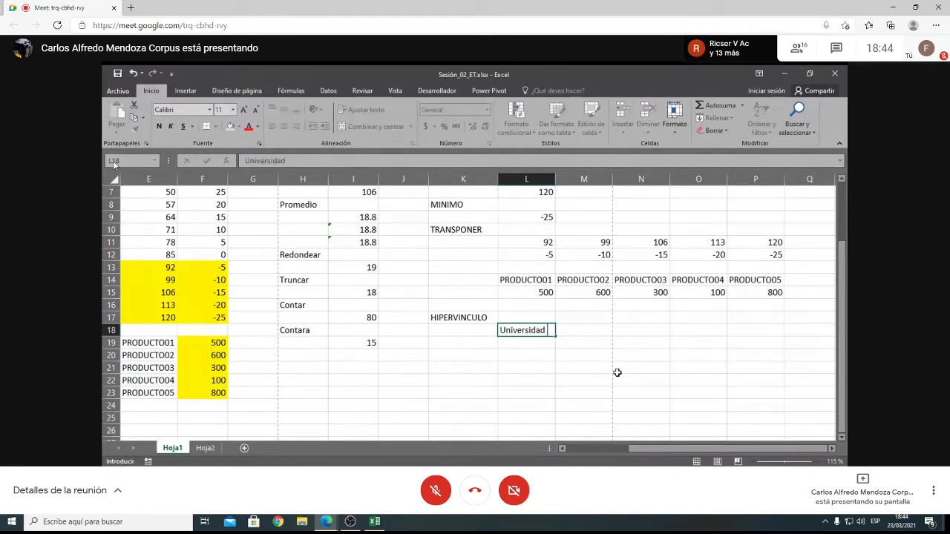
type("Nacional de")
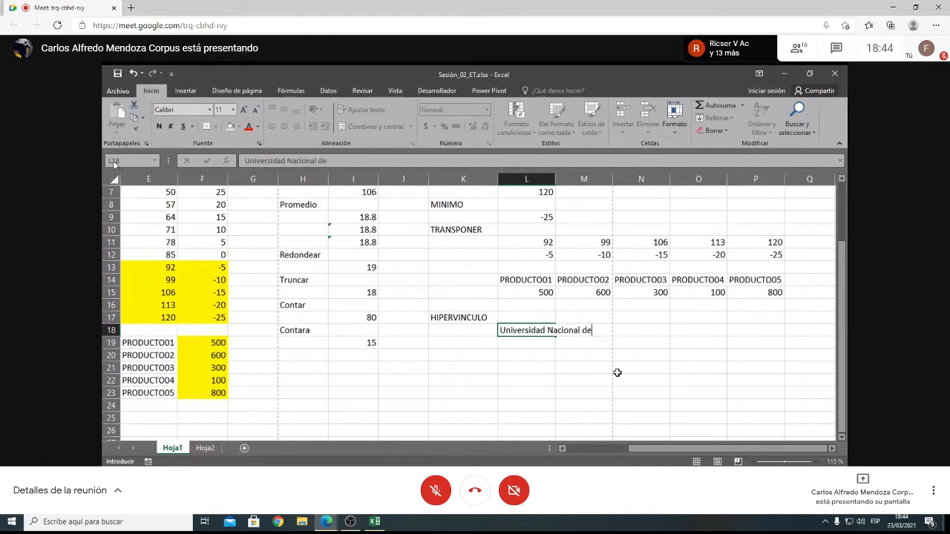
type("l Santa")
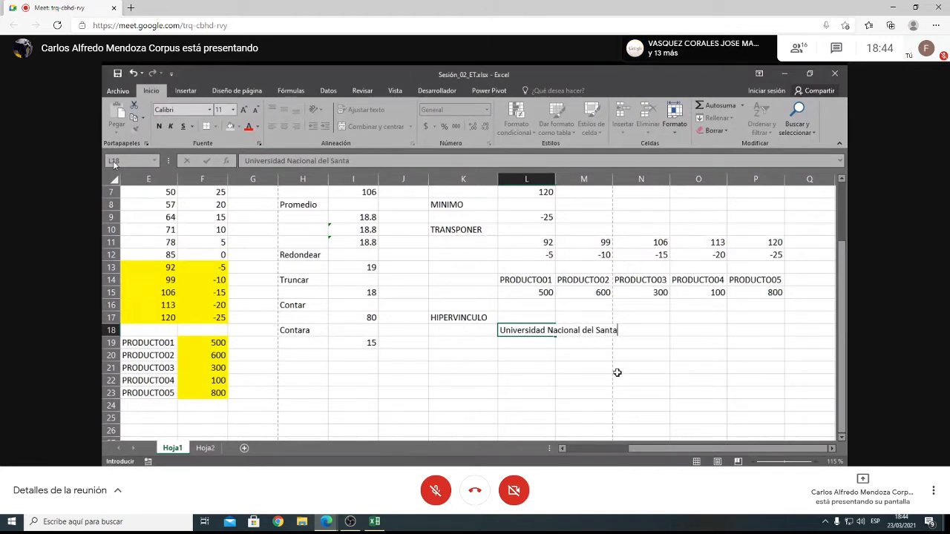
key("Return")
- Enter the text Ingresar a Sitio Web in cell L19
type("En")
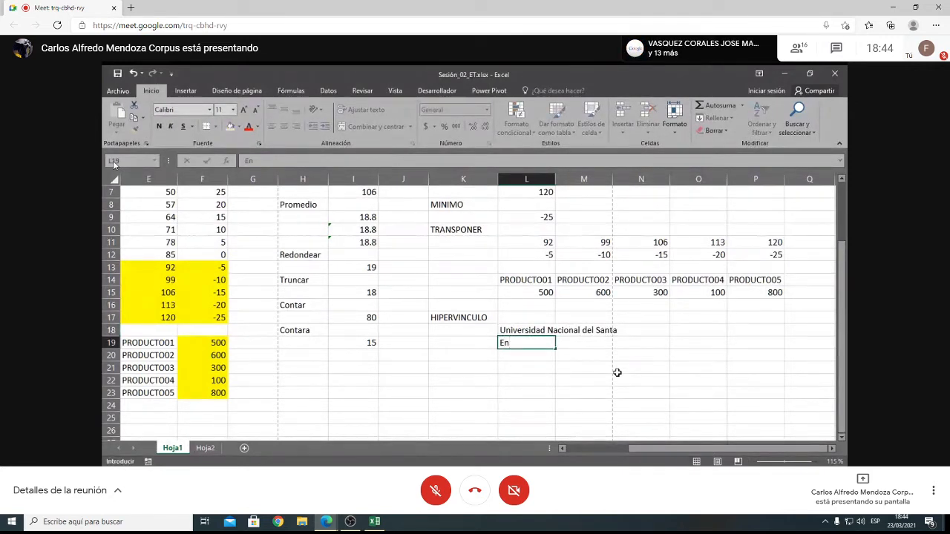
key("BackSpace")
key("BackSpace")
type("FA")
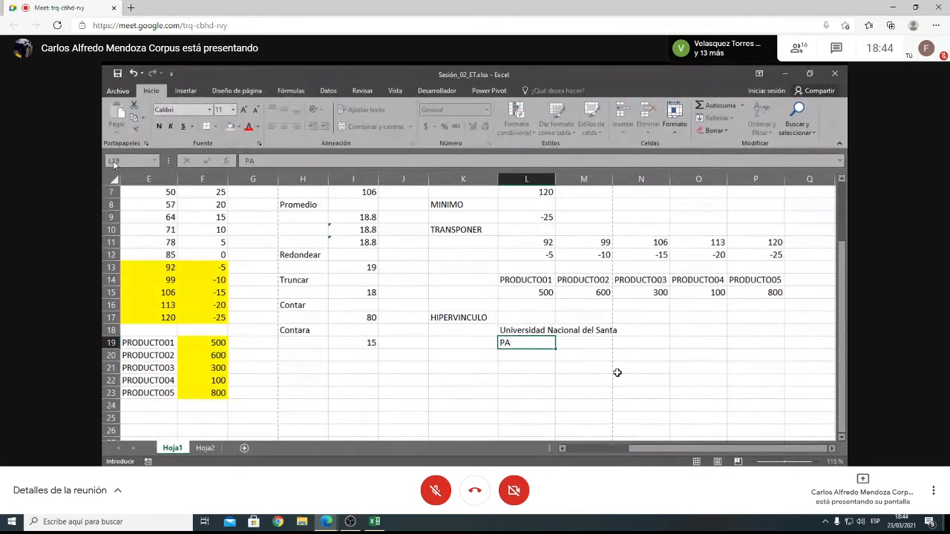
key("BackSpace")
key("BackSpace")
type("Ingres")
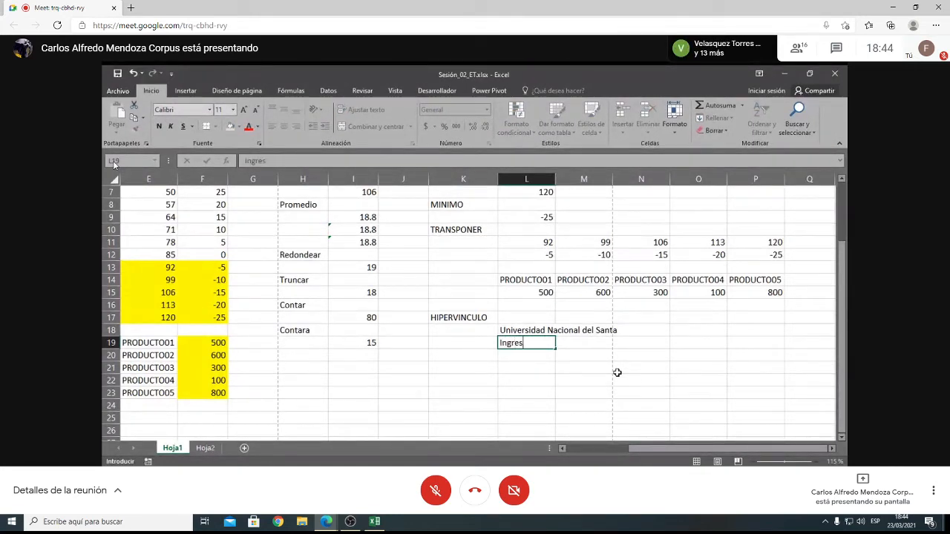
type("ar a pag")
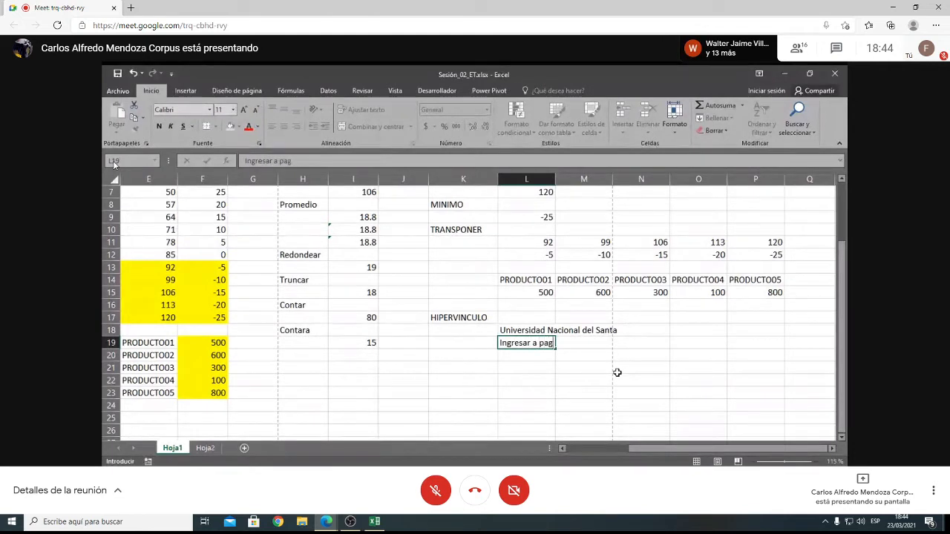
type("ina We")
key("BackSpace")
key("BackSpace")
key("BackSpace")
key("BackSpace")
key("BackSpace")
key("BackSpace")
key("BackSpace")
key("BackSpace")
key("BackSpace")
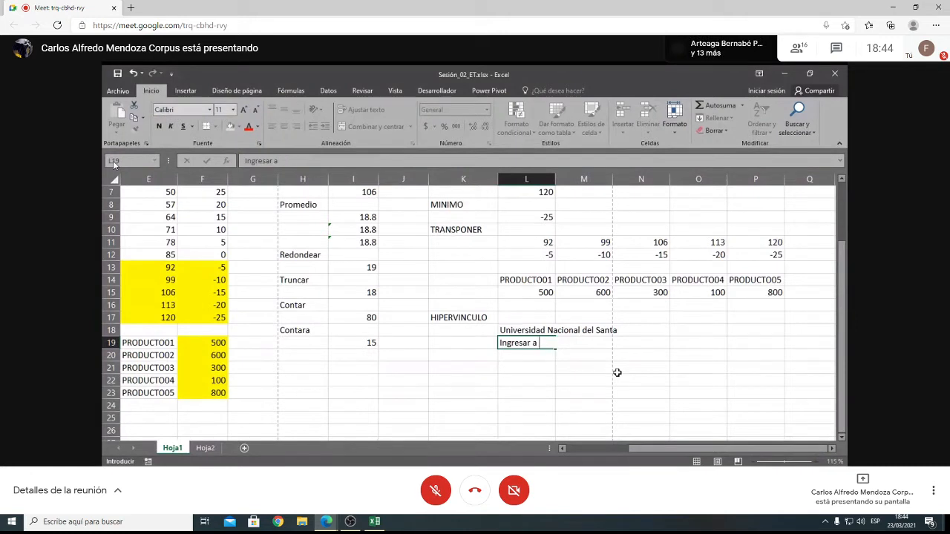
type("Sitio Web")
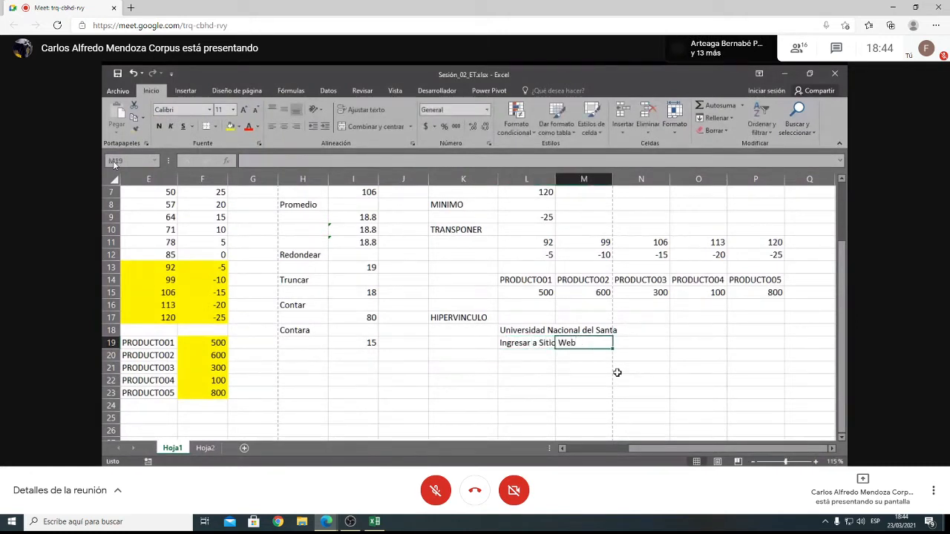
- Apply bold, italic, underline and strikethrough to the text Universidad Nacional del Santa in cell L18
left_click(505, 329)
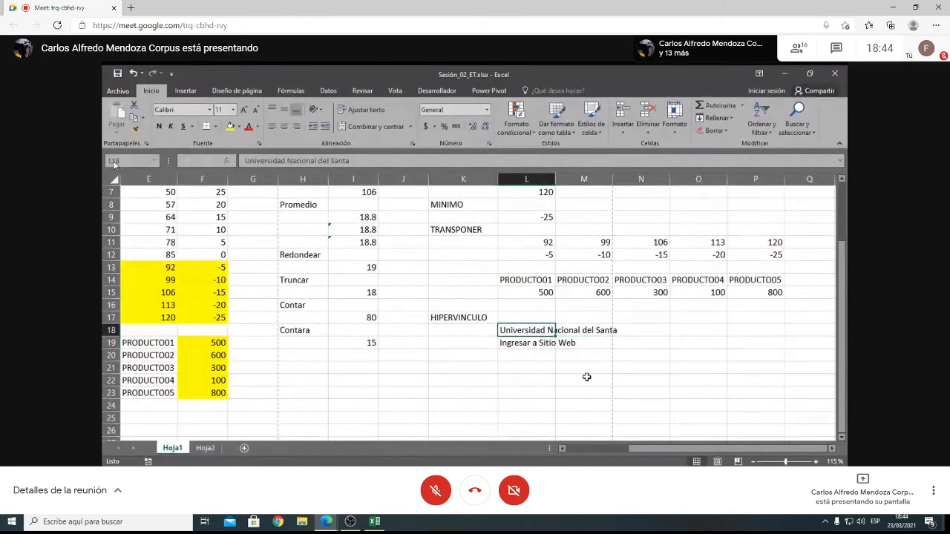
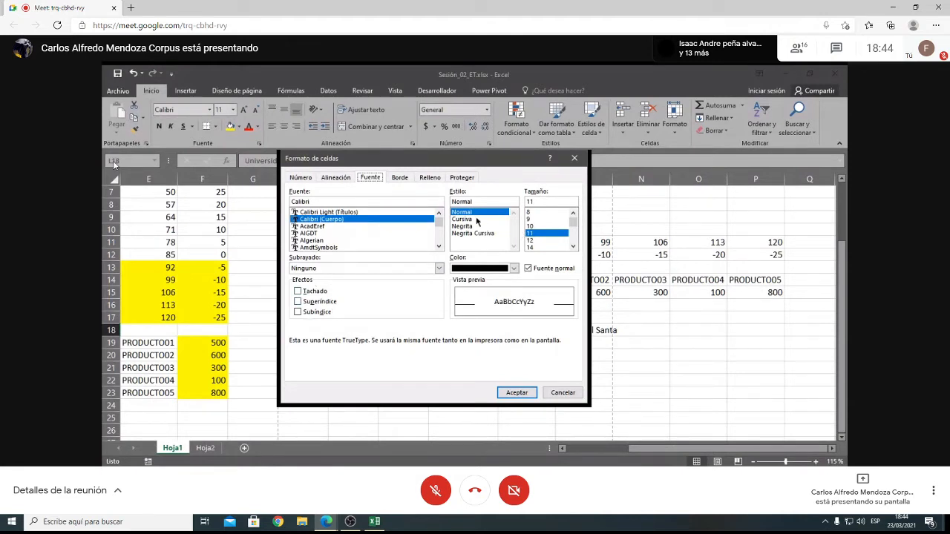
key("Escape")
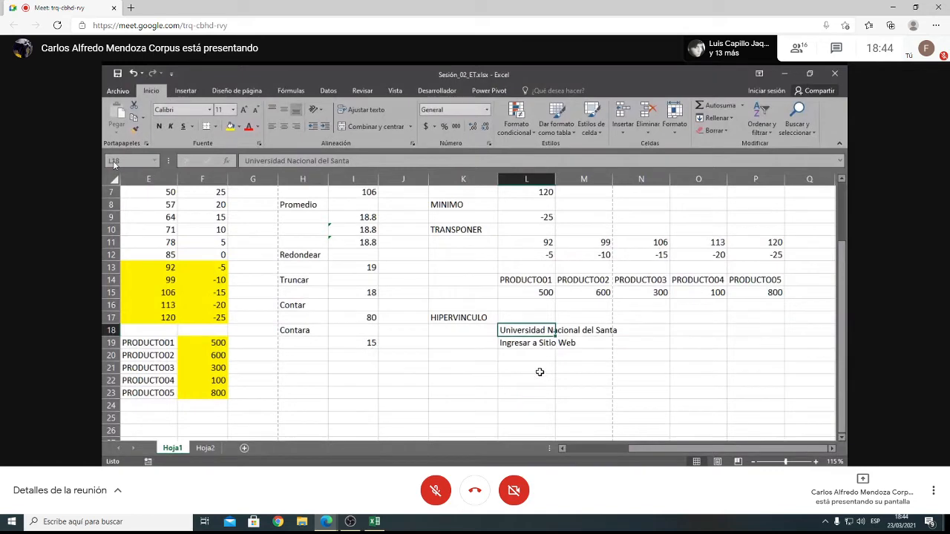
key("ctrl+n")
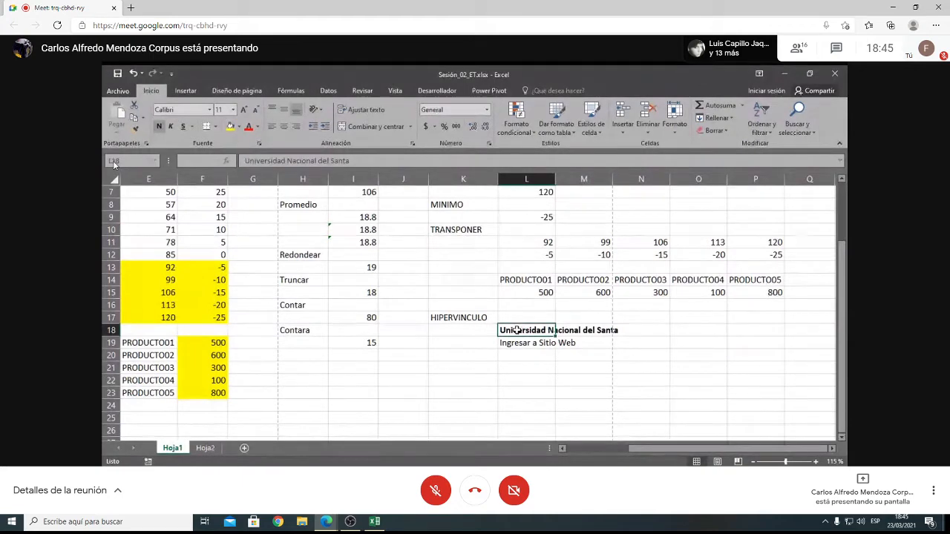
key("ctrl+k")
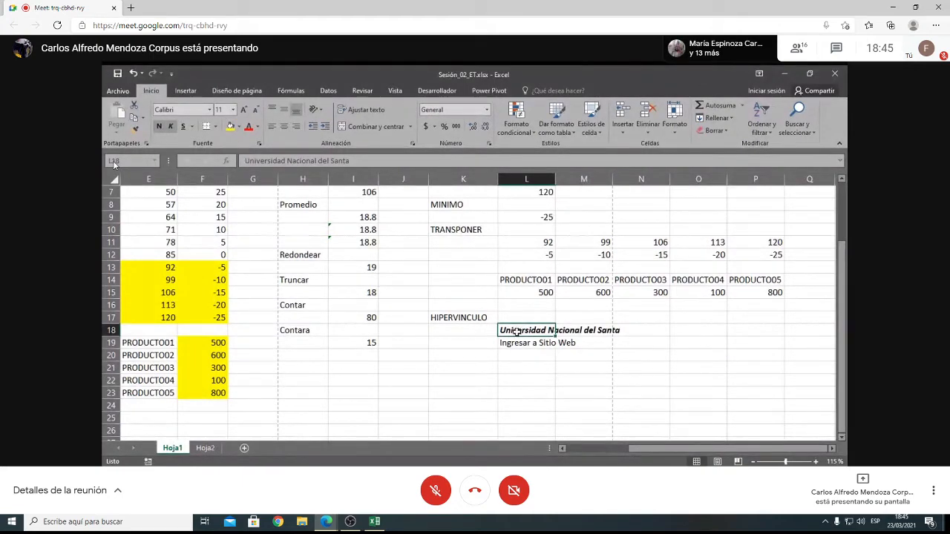
key("ctrl+s")
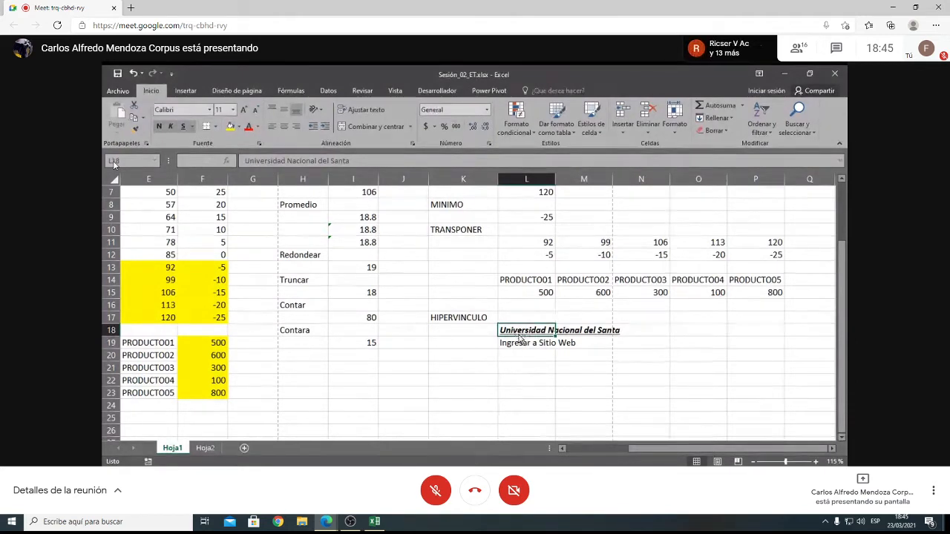
key("ctrl+5")
- Check the font settings of cell L18 in Formato de celdas and the available underline styles
key("ctrl+1")
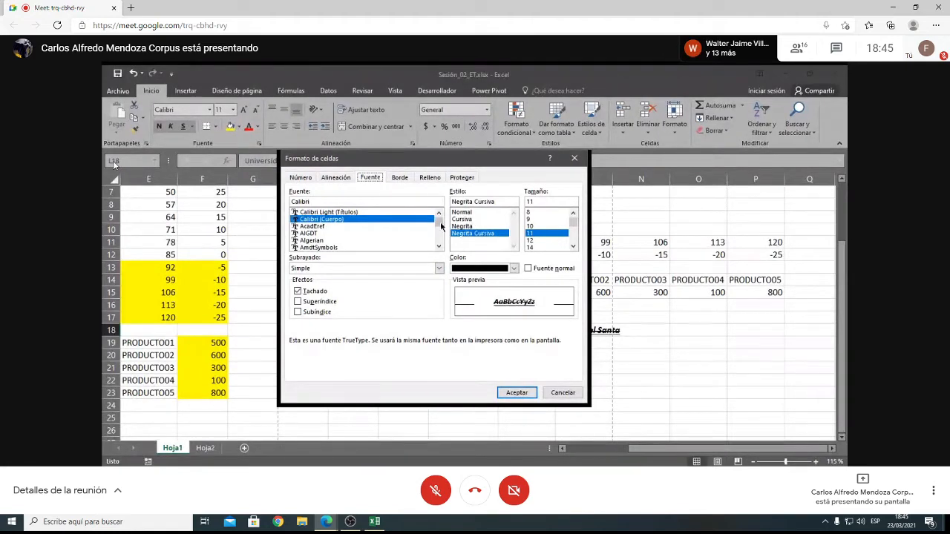
key("Escape")
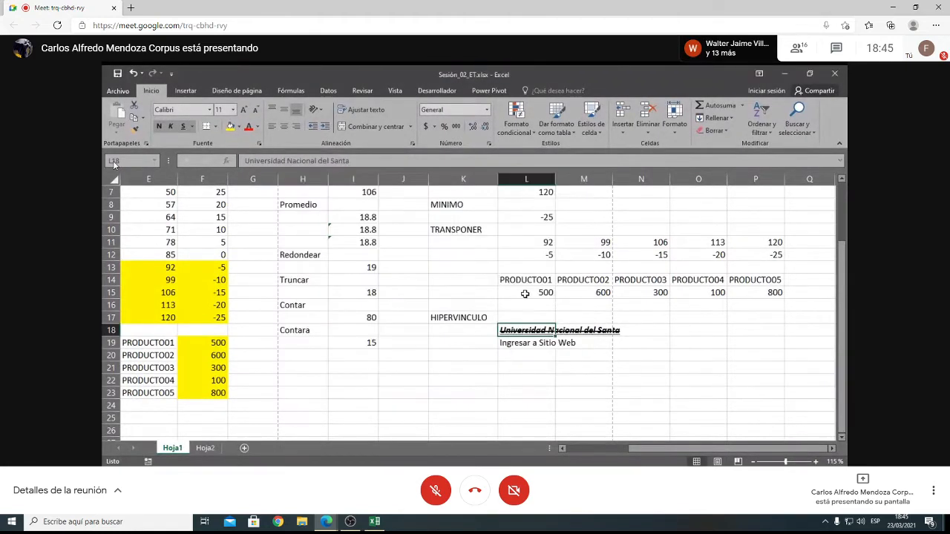
left_click(195, 128)
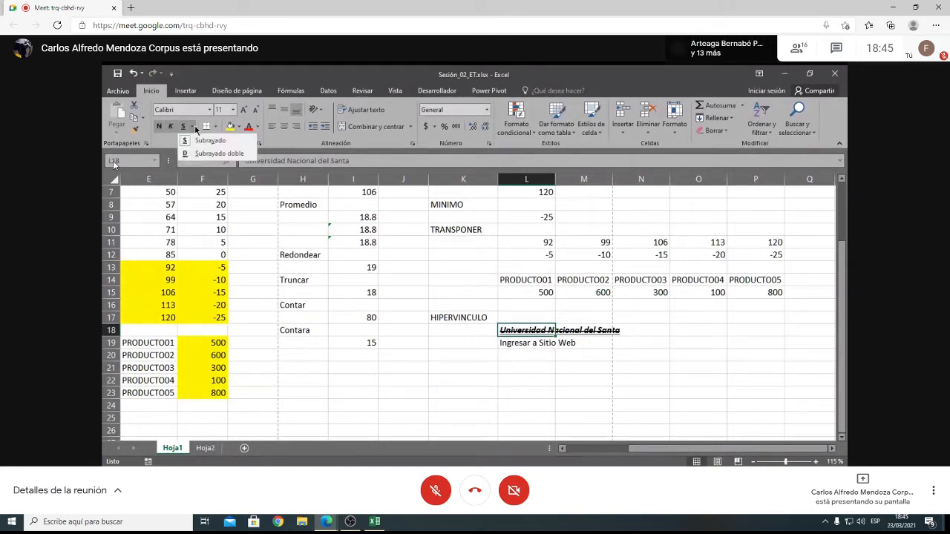
left_click(232, 70)
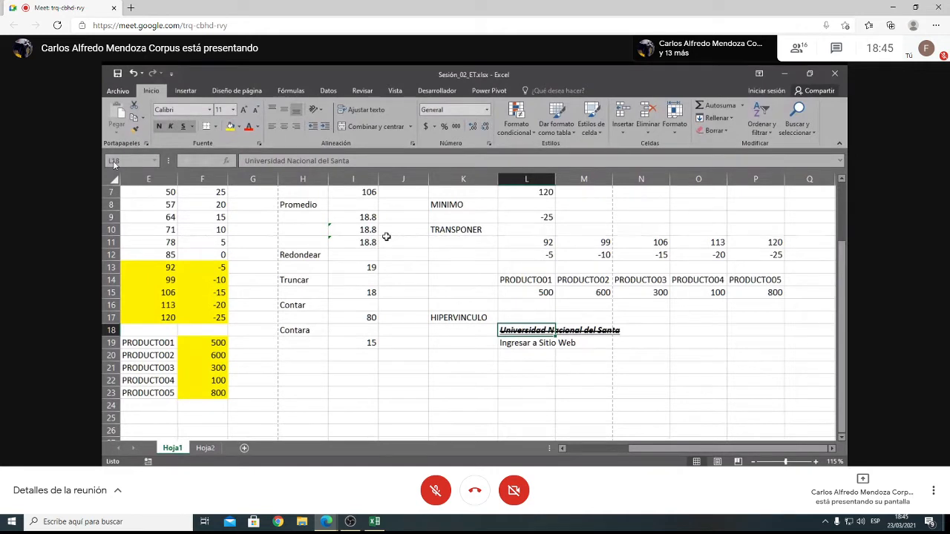
- Remove the bold, italic, underline and strikethrough formatting from cell L18
key("ctrl+n")
key("ctrl+k")
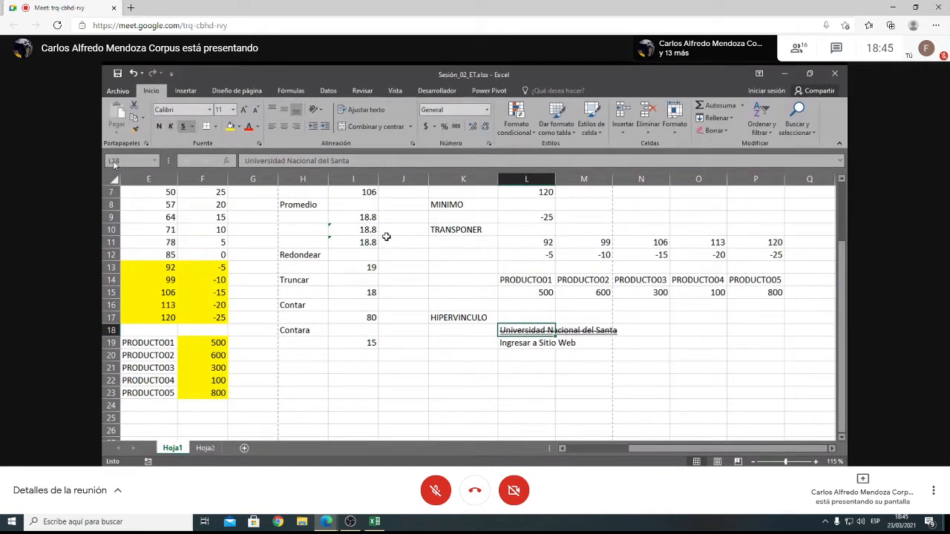
key("ctrl+s")
key("ctrl+5")
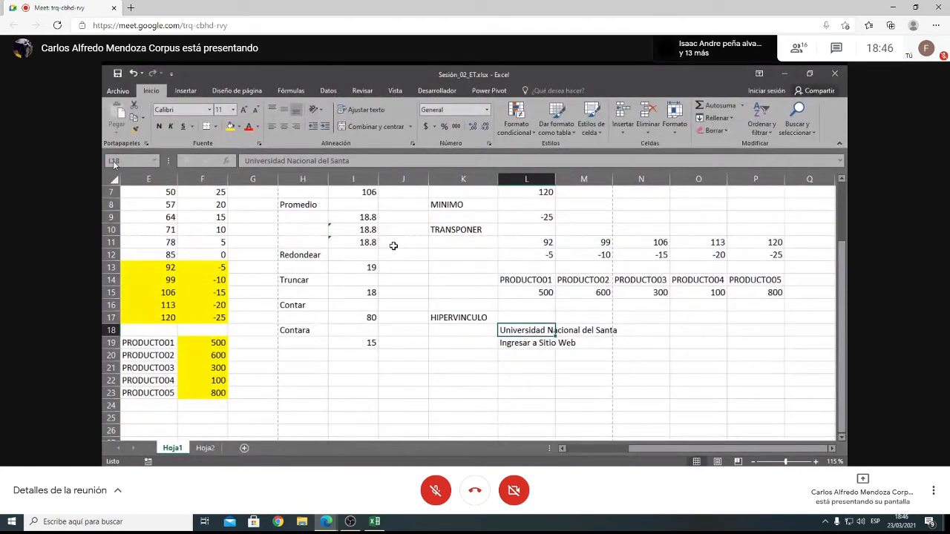
- Make the text Universidad Nacional del Santa in cell L18 bold
key("ctrl+n")
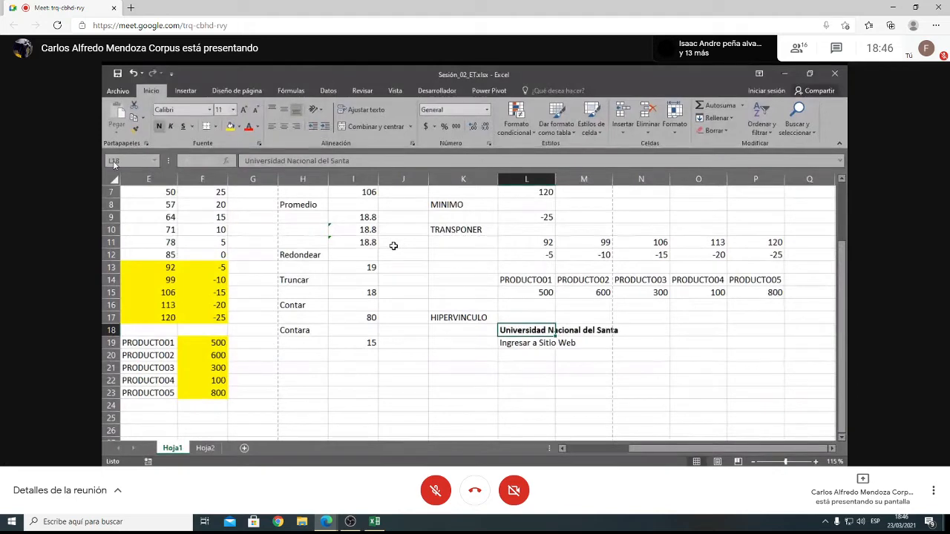
left_click(626, 346)
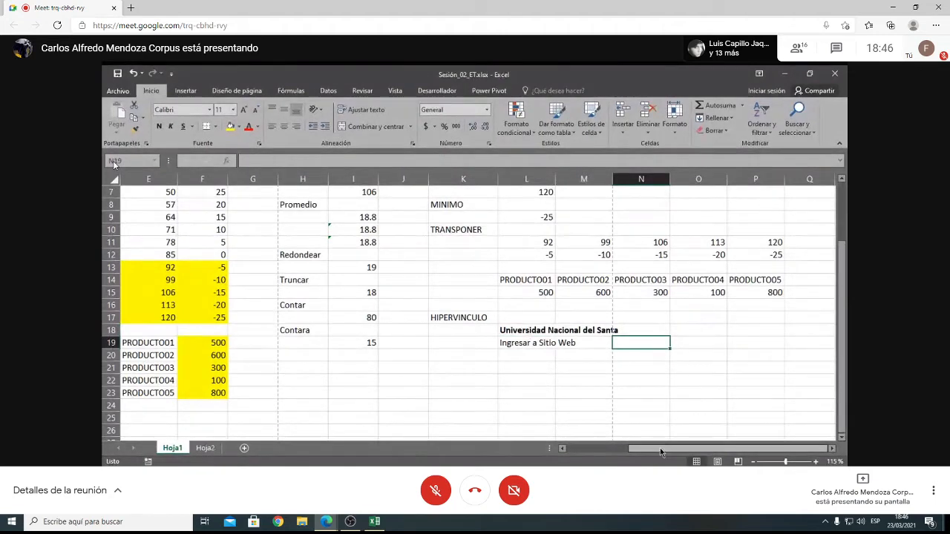
- Hide rows 2 and 3 of Hoja1 one at a time, and unhide rows 1 to 3
left_click_drag(660, 448, 512, 451)
scroll(170, 334, "up", 2)
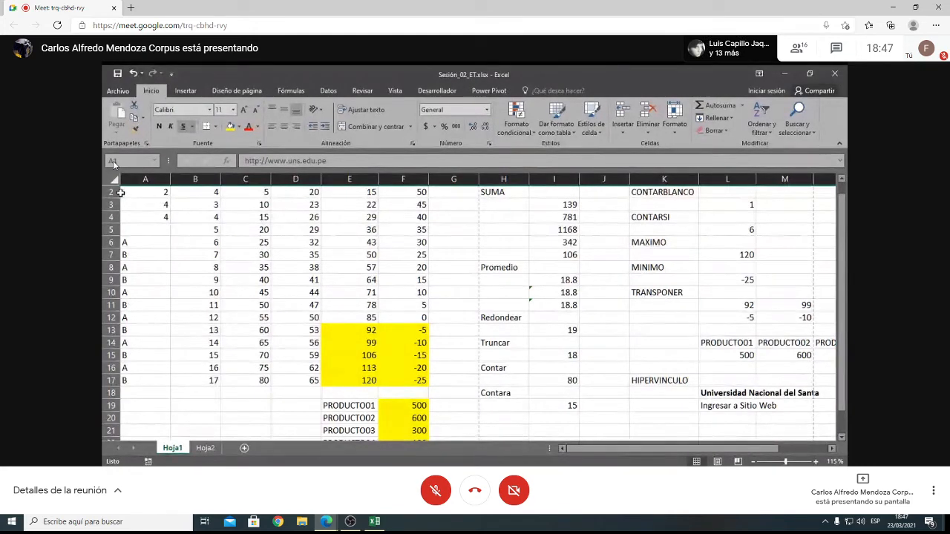
left_click_drag(110, 192, 110, 172)
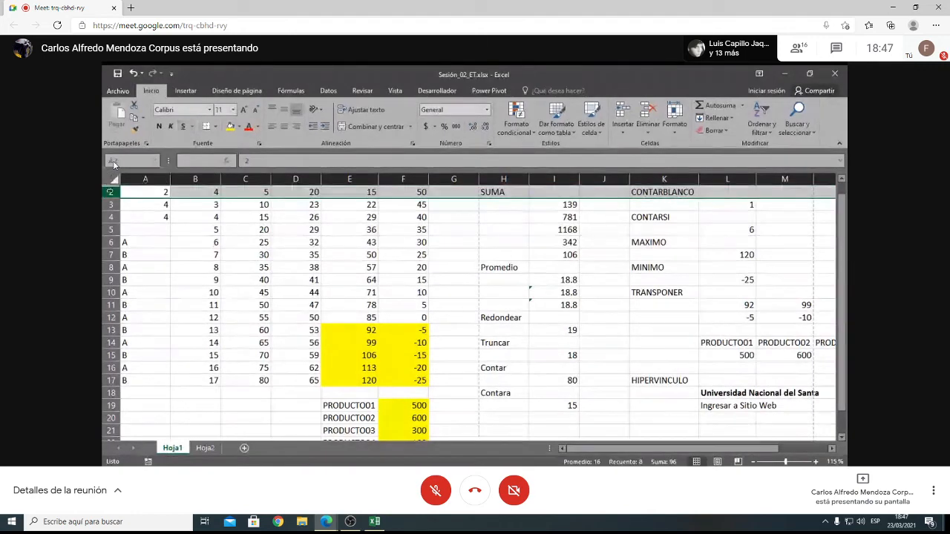
key("ctrl+9")
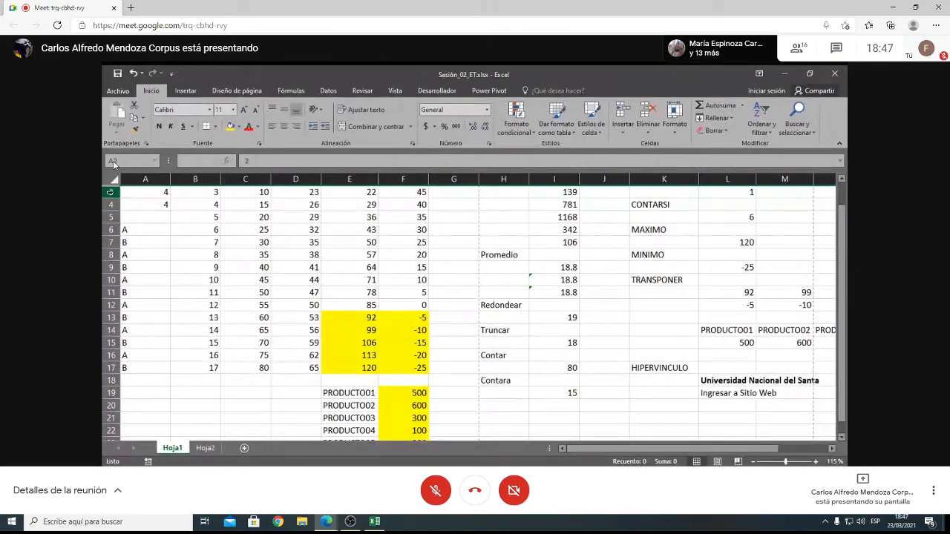
left_click(110, 192)
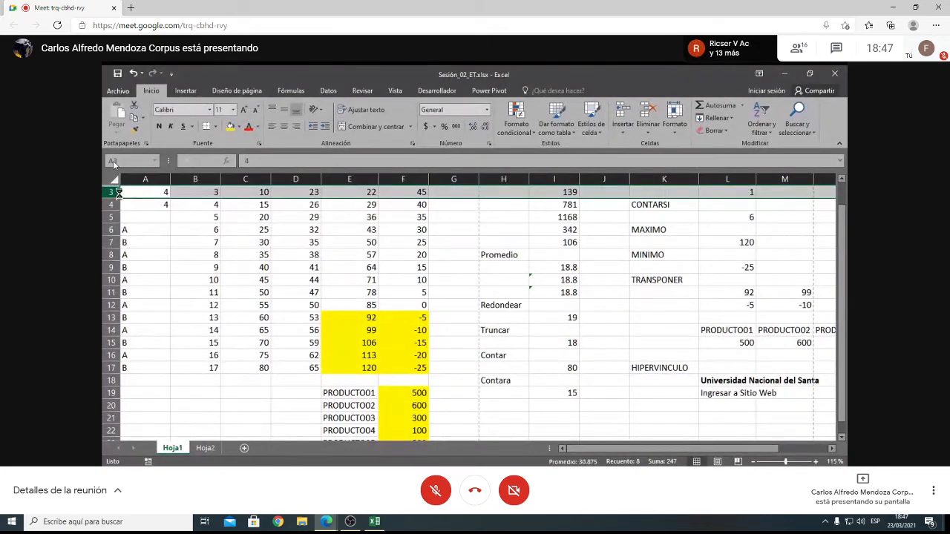
key("ctrl+9")
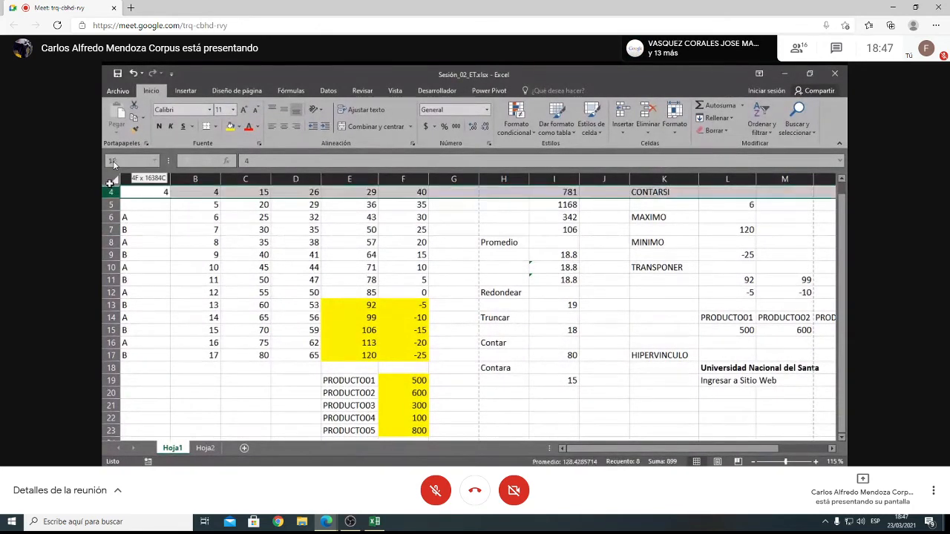
left_click(110, 192)
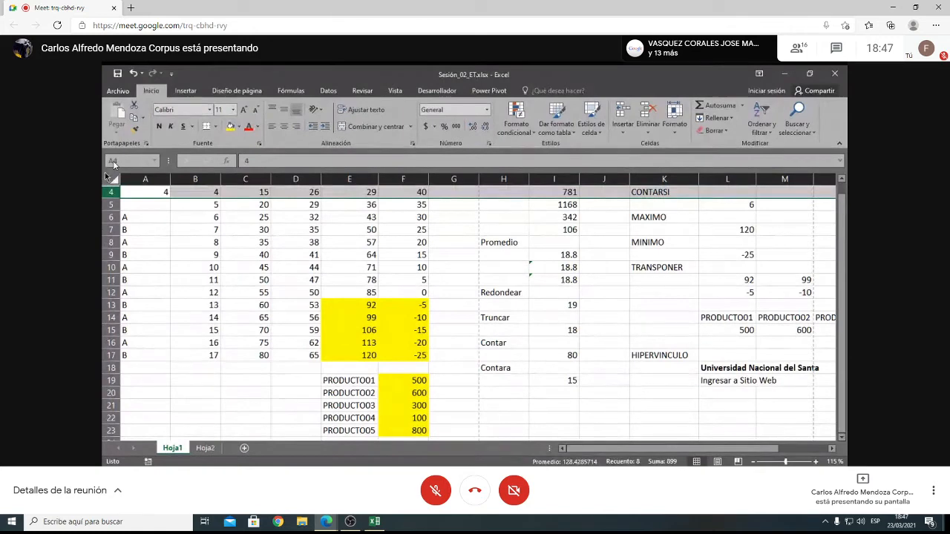
left_click_drag(110, 192, 106, 176)
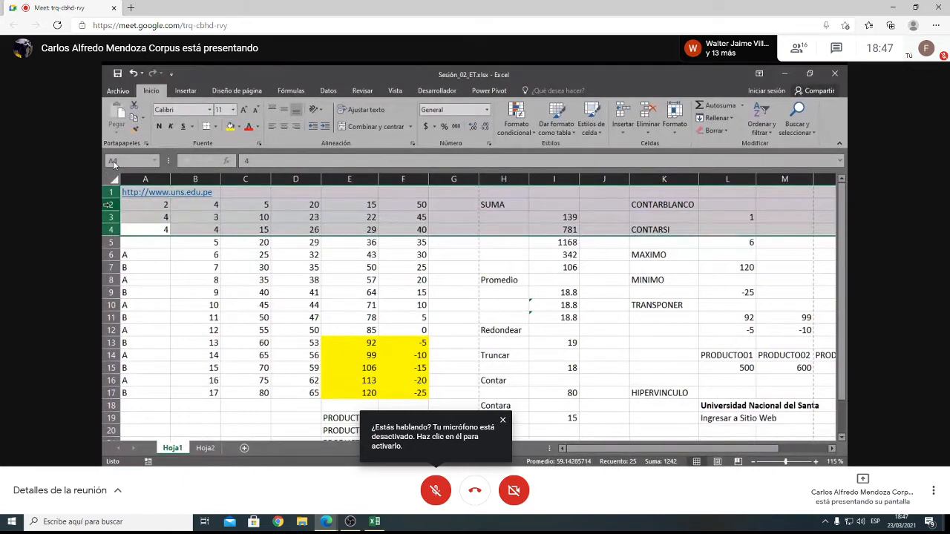
- Hide rows 1 to 4 together and unhide them again
right_click(112, 209)
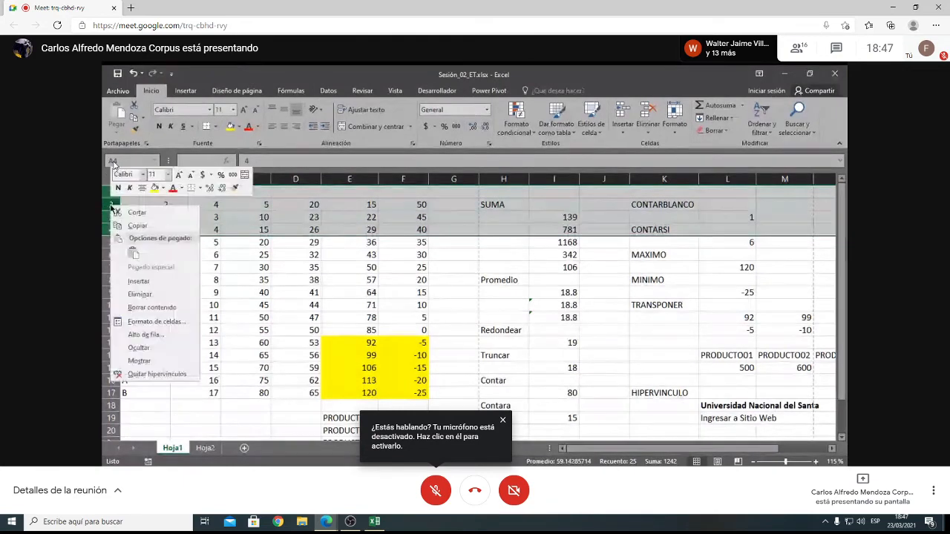
left_click(140, 348)
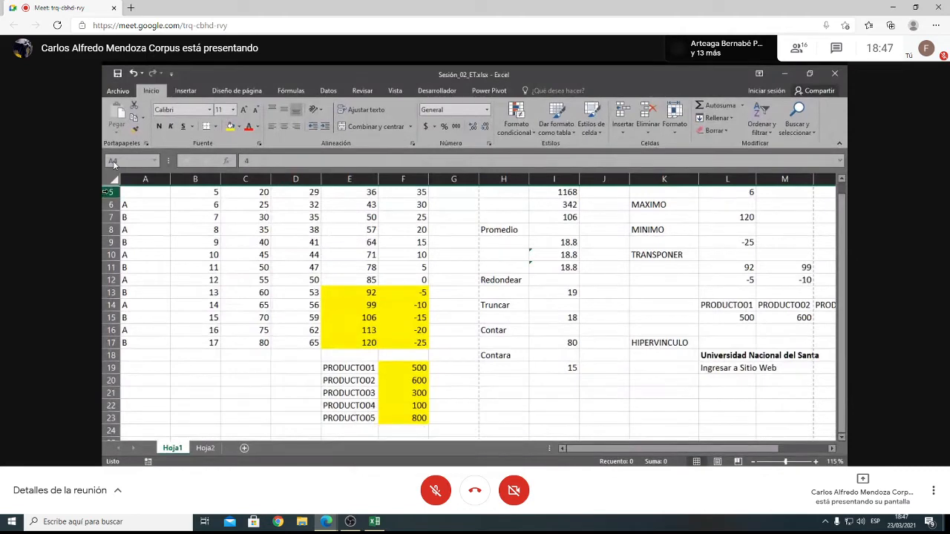
left_click(109, 193)
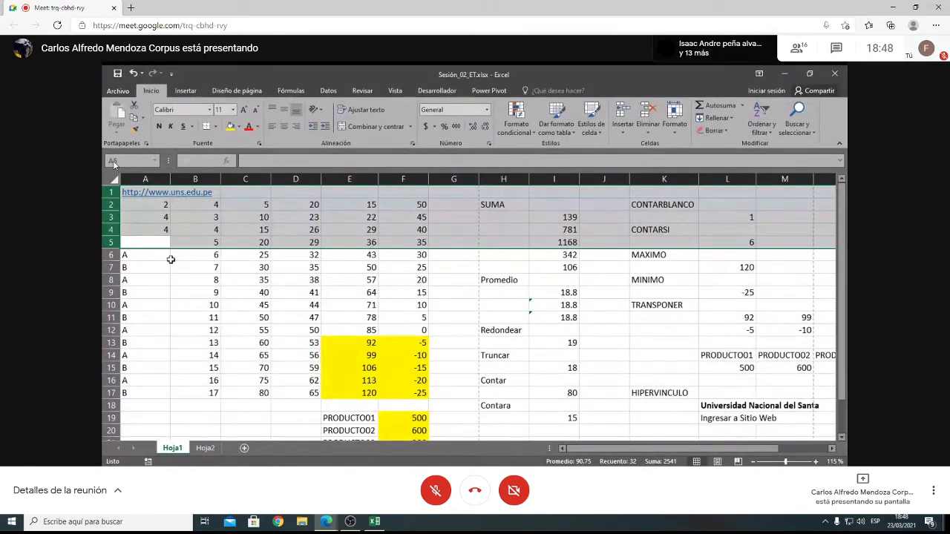
- Hide column A of the worksheet and unhide it again
left_click(248, 180)
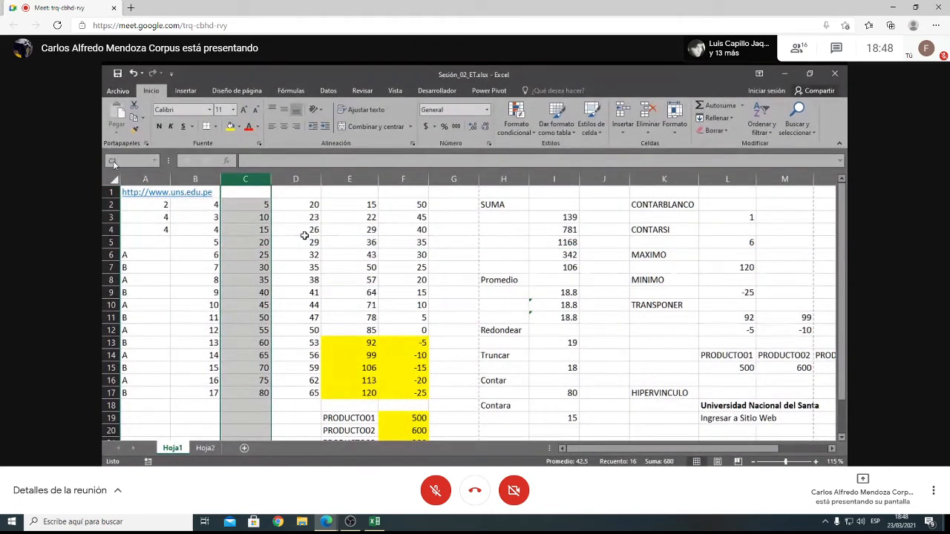
left_click(145, 179)
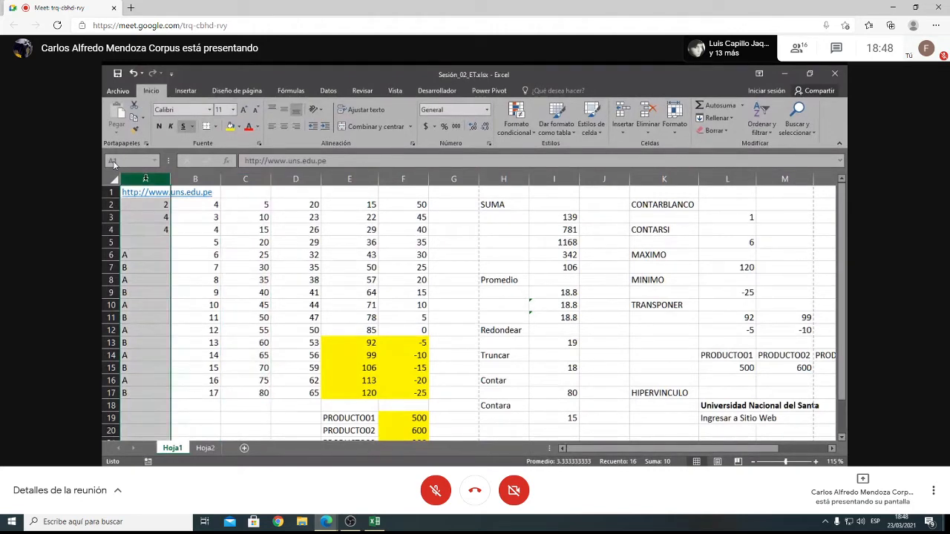
key("ctrl+0")
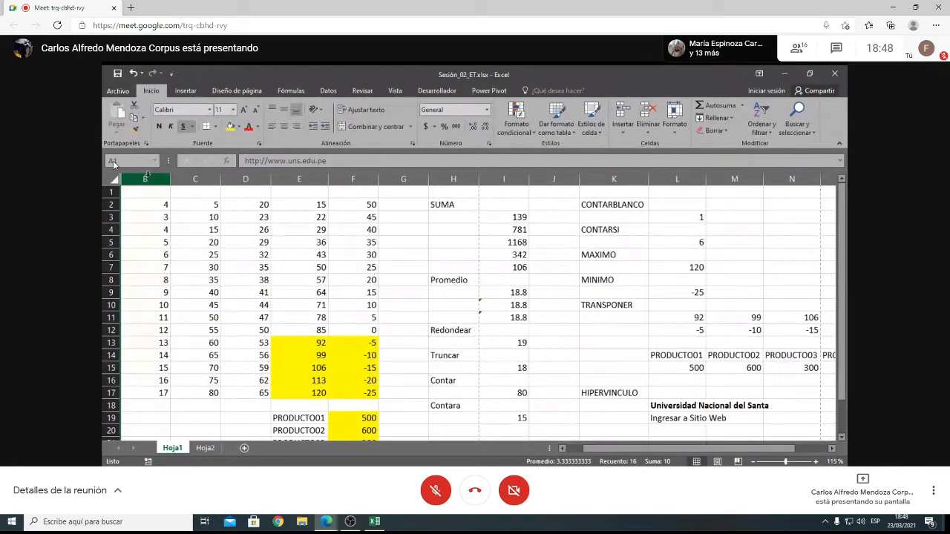
left_click_drag(147, 179, 111, 178)
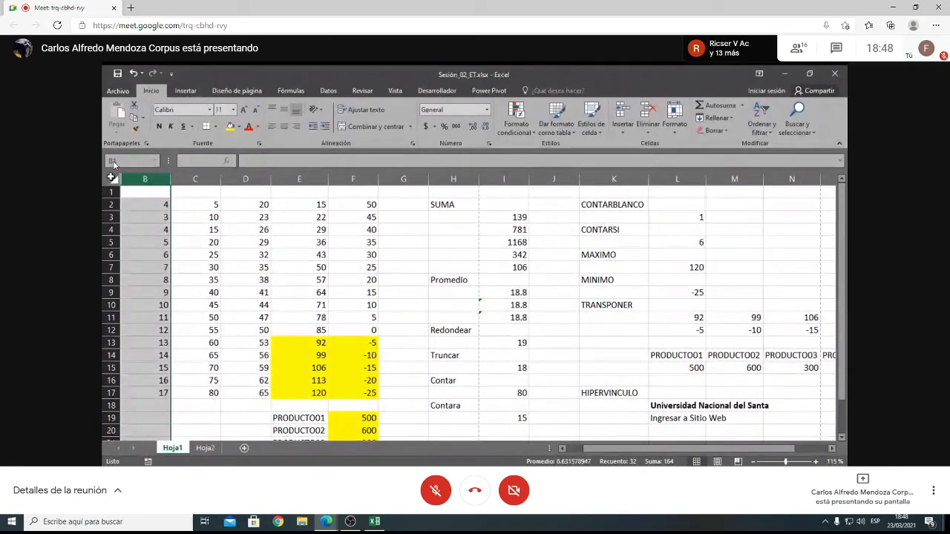
key("ctrl+shift+0")
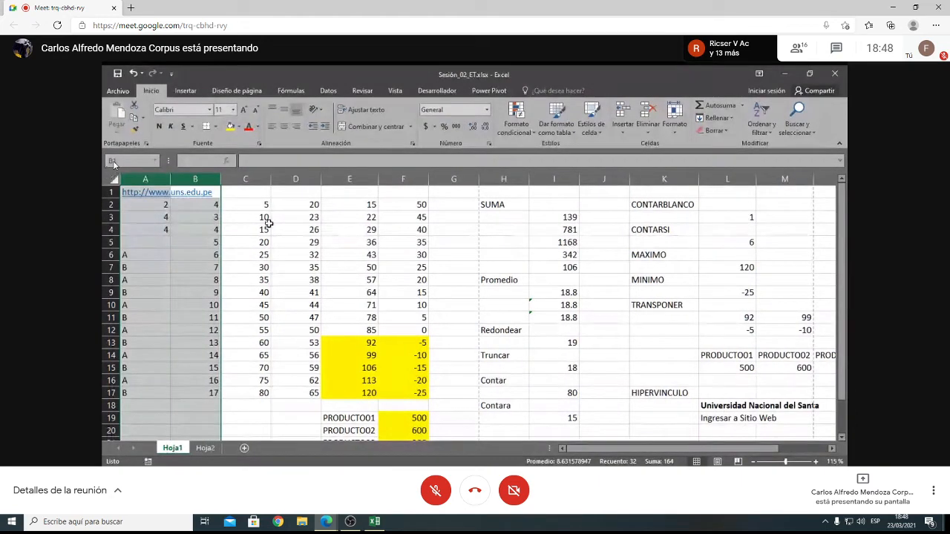
left_click(250, 219)
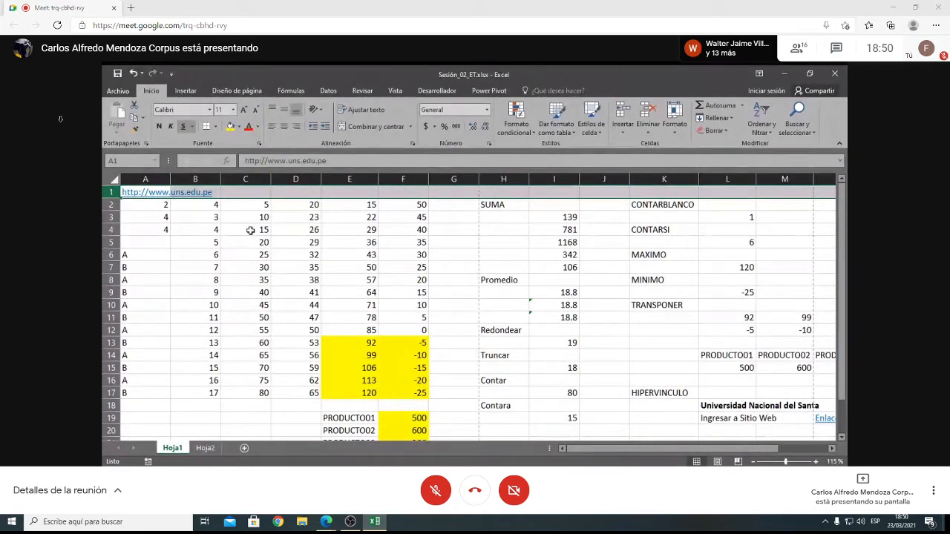
- Pin the shared Excel presentation as the main view of the Google Meet call
left_click(744, 488)
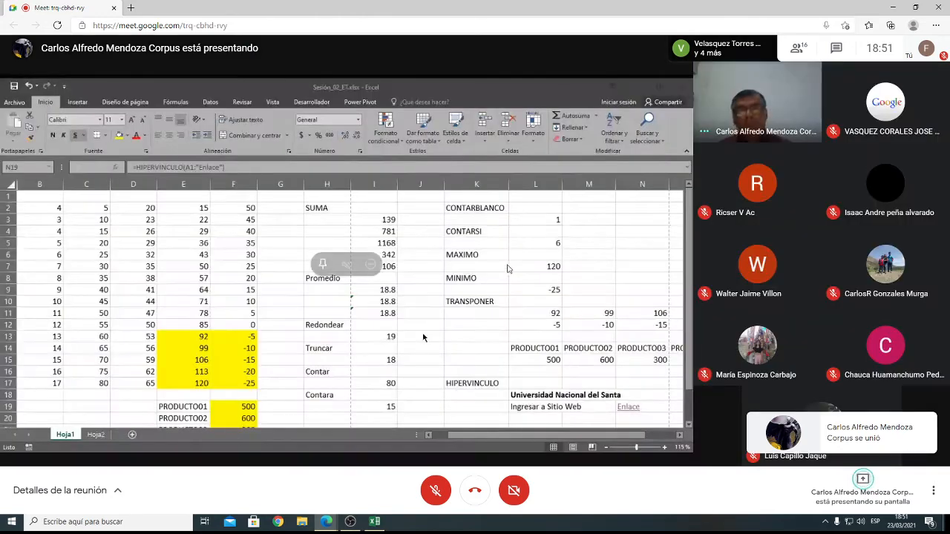
left_click(326, 268)
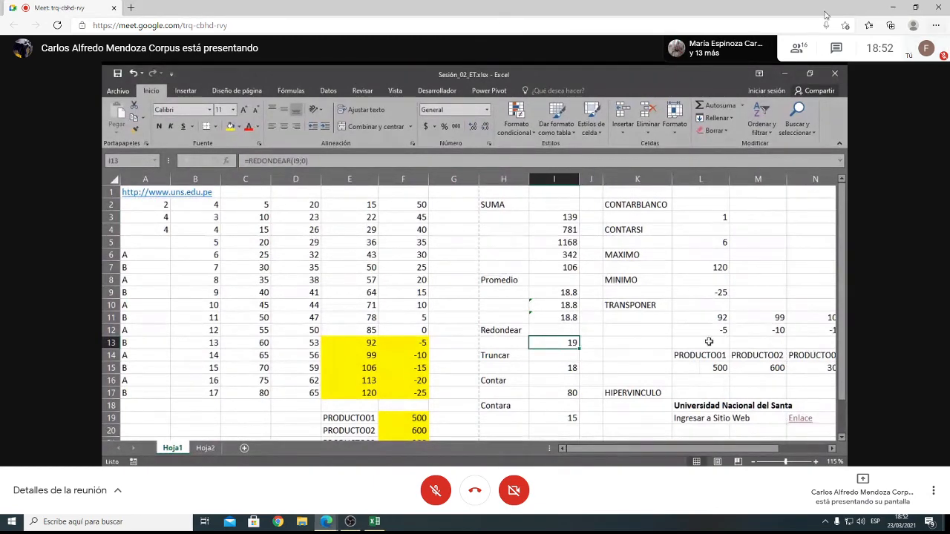
- Look through the Google Meet call's participant list and its chat messages
left_click(829, 50)
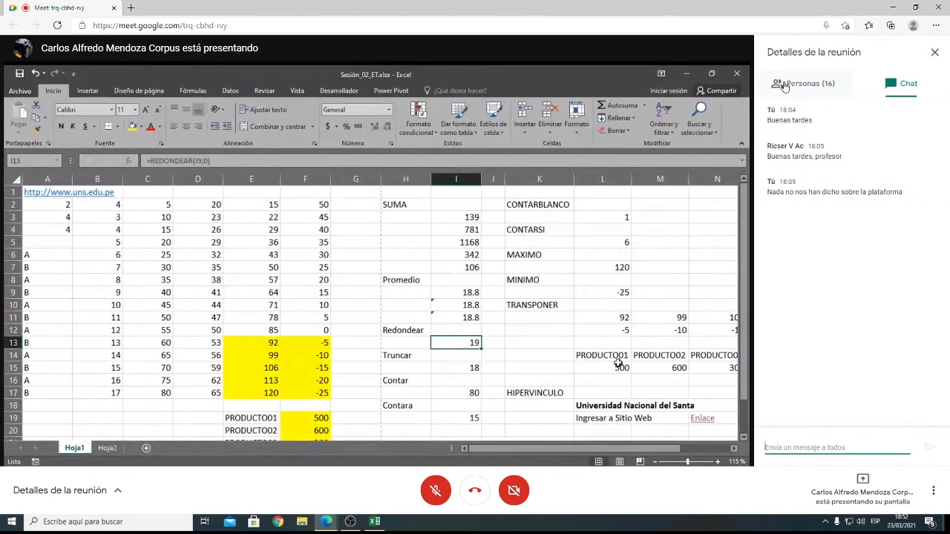
left_click(785, 85)
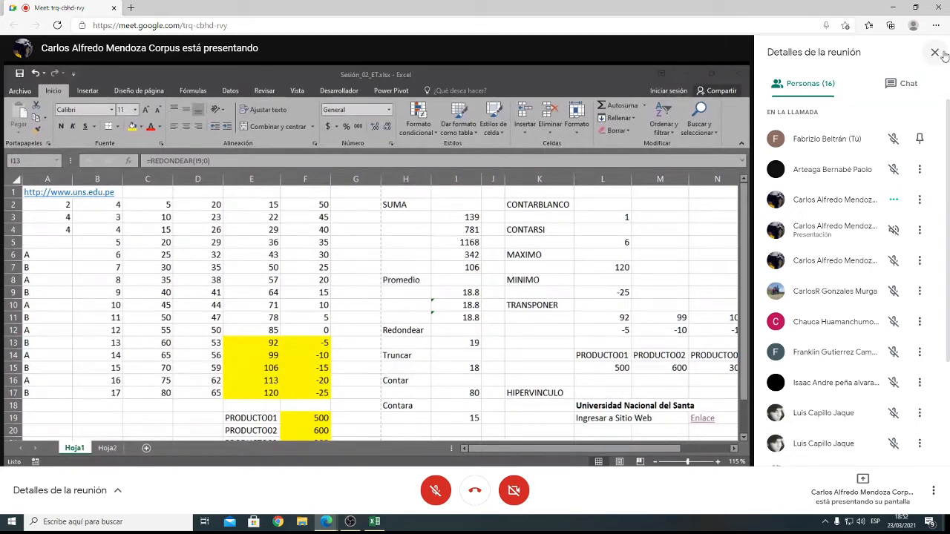
left_click(904, 83)
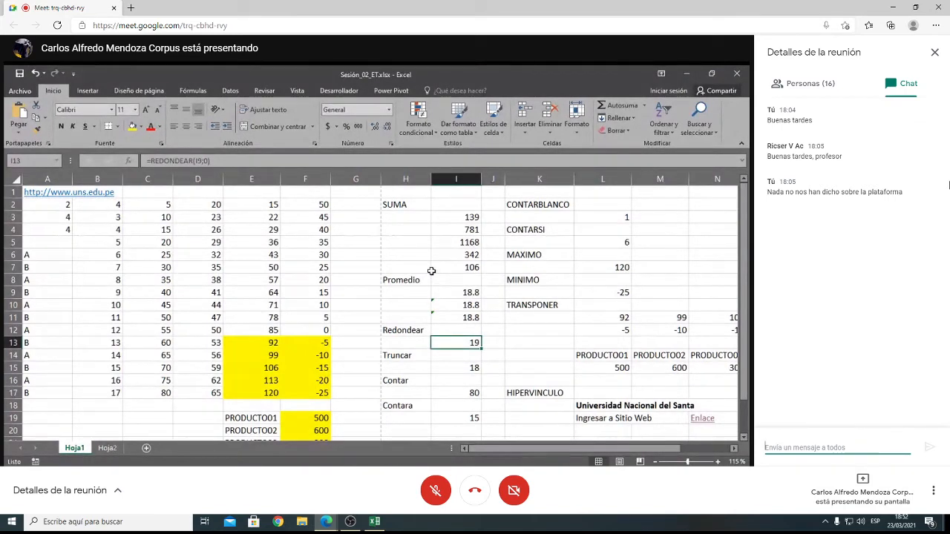
- Close the meeting details pane and enter the heading FECHA in cell R2 of the shared sheet
left_click(935, 52)
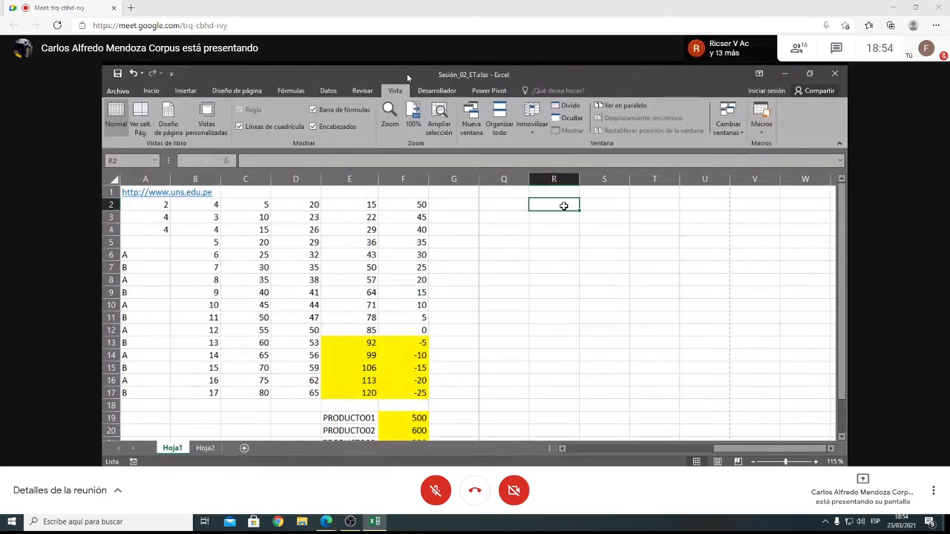
type("F")
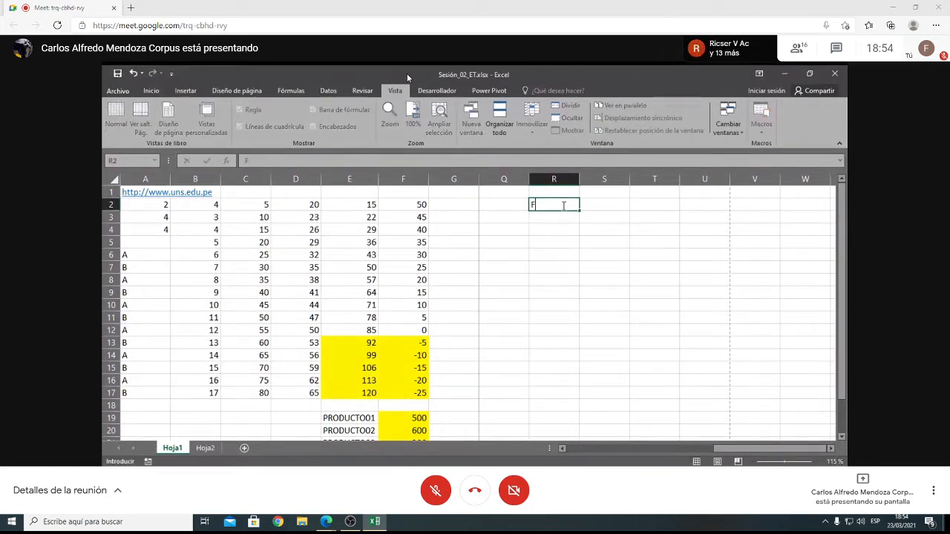
type("ECHA")
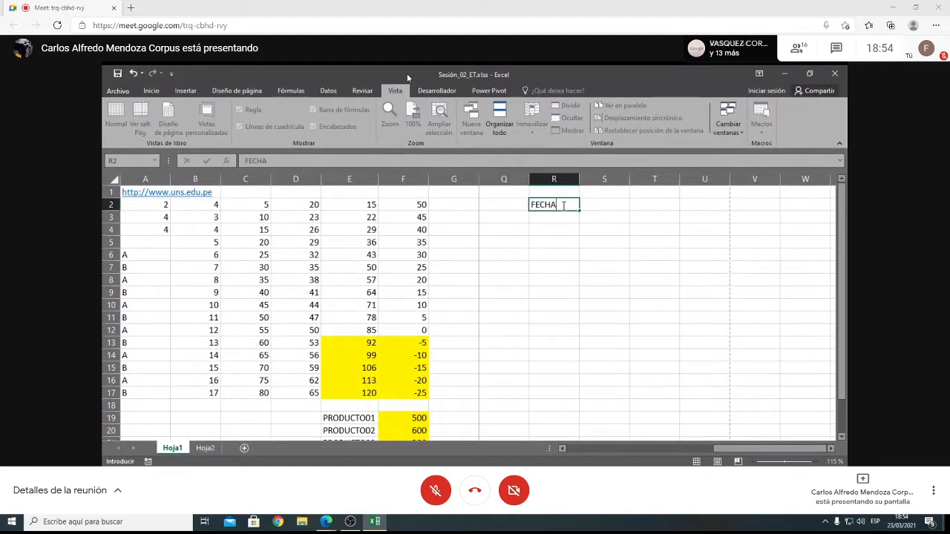
key("Return")
- Enter the number 3258 in cell S3, diagonally below the FECHA heading
key("Right")
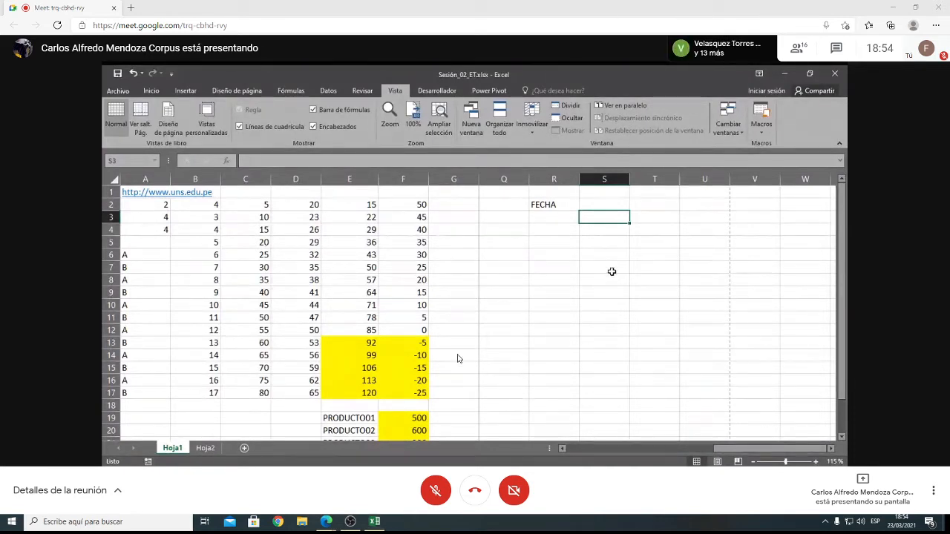
type("3")
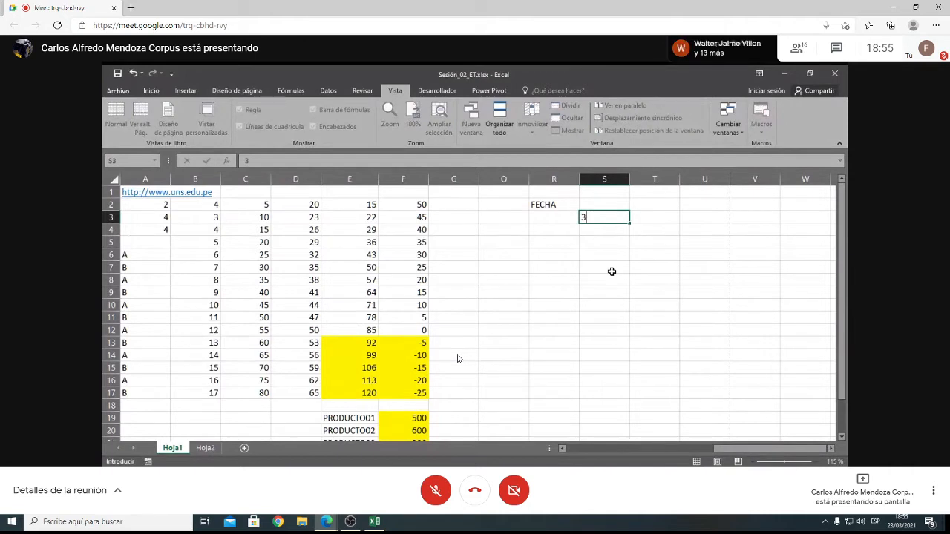
type("258")
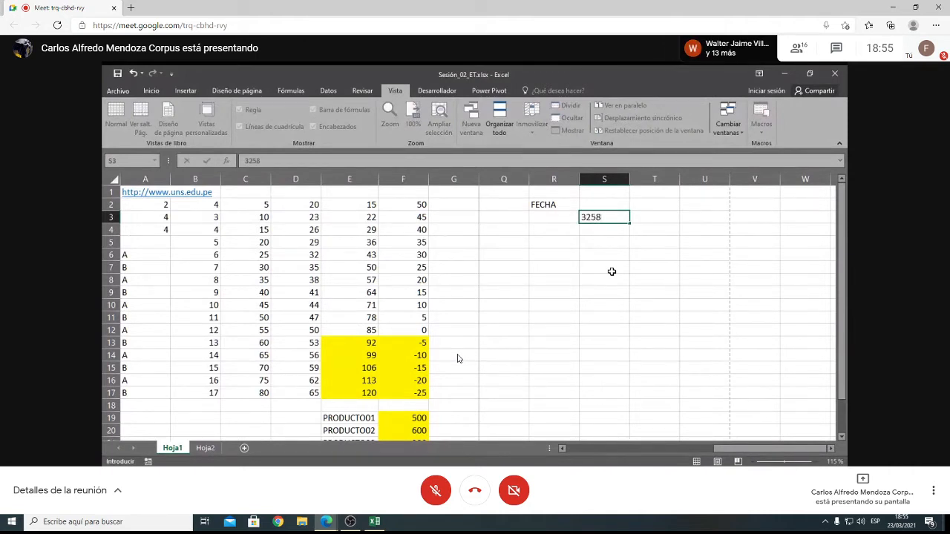
key("Return")
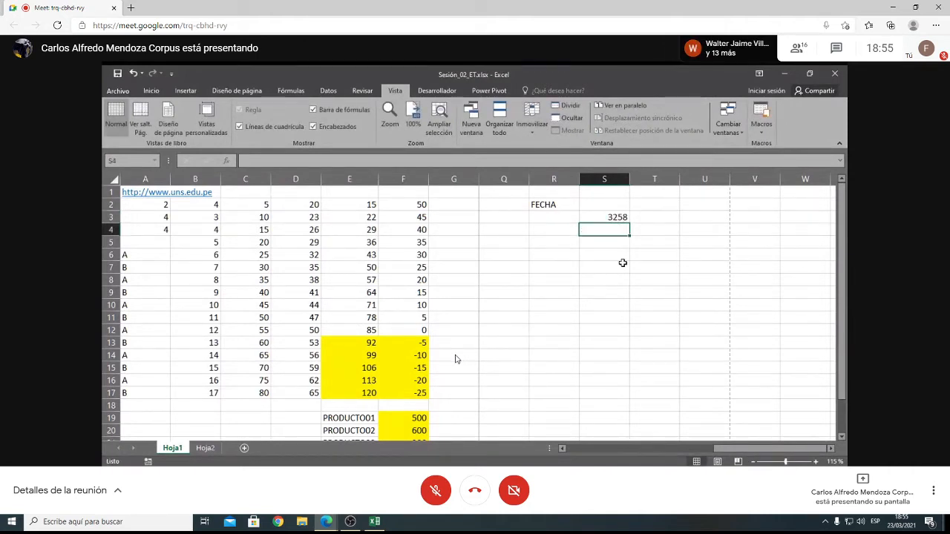
- Apply the short date format (Fecha corta) to the number in cell S3
left_click(617, 217)
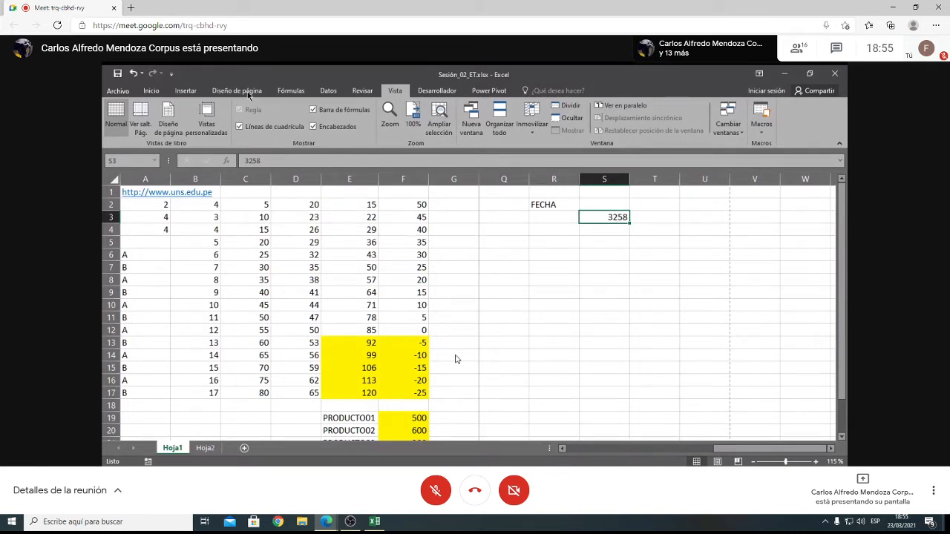
left_click(155, 96)
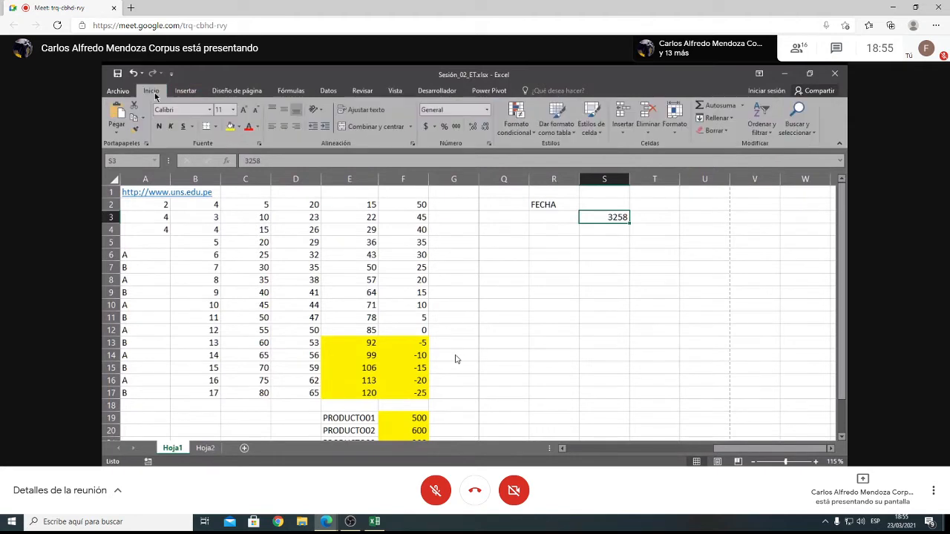
left_click(487, 110)
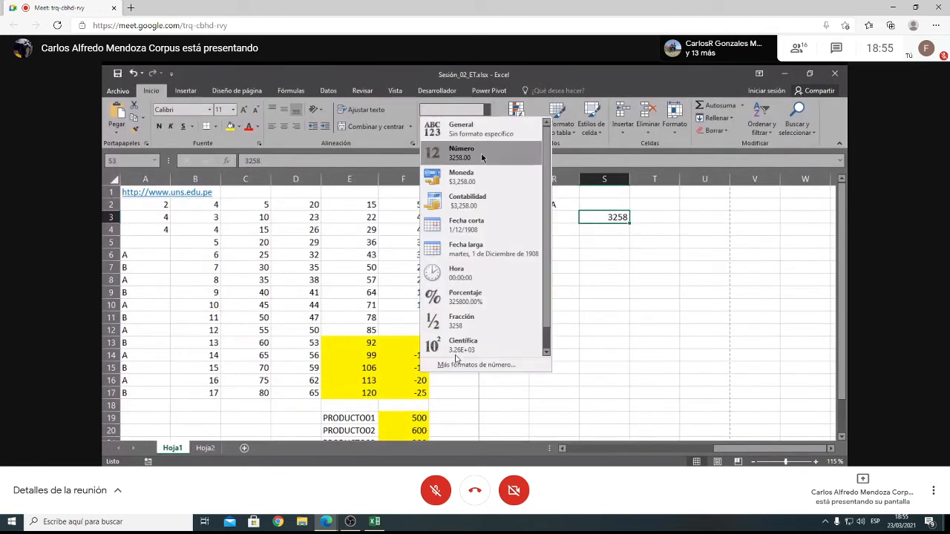
left_click(506, 230)
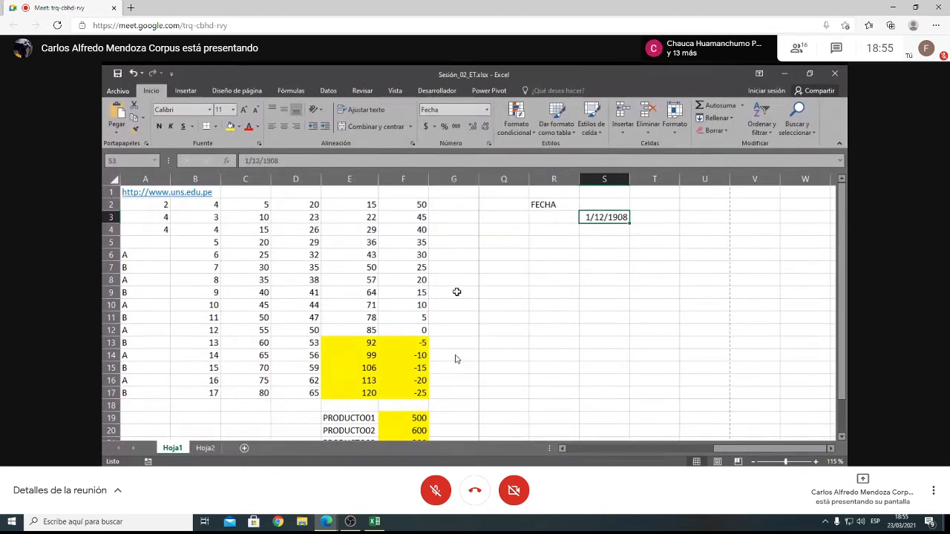
- Switch cell S3 back to the General format and reapply the short date format (Fecha corta)
double_click(599, 216)
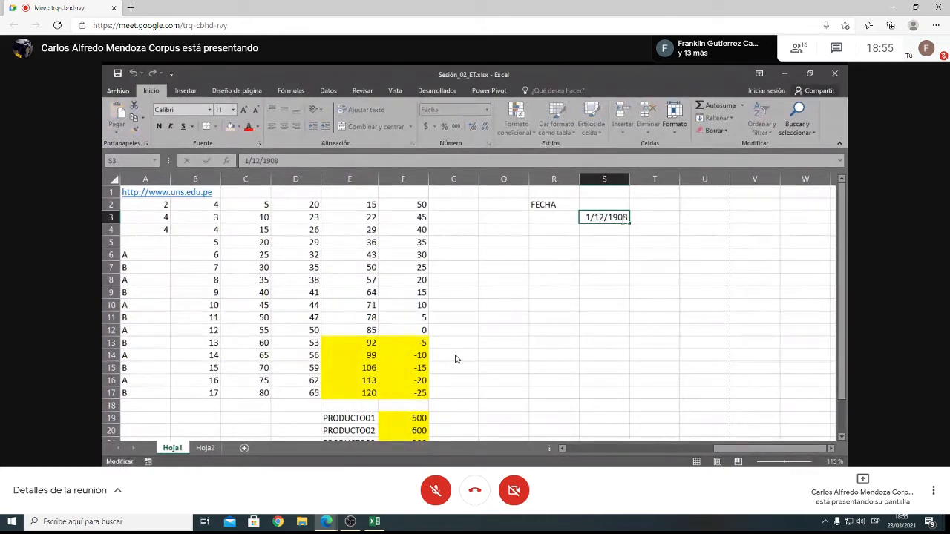
key("Escape")
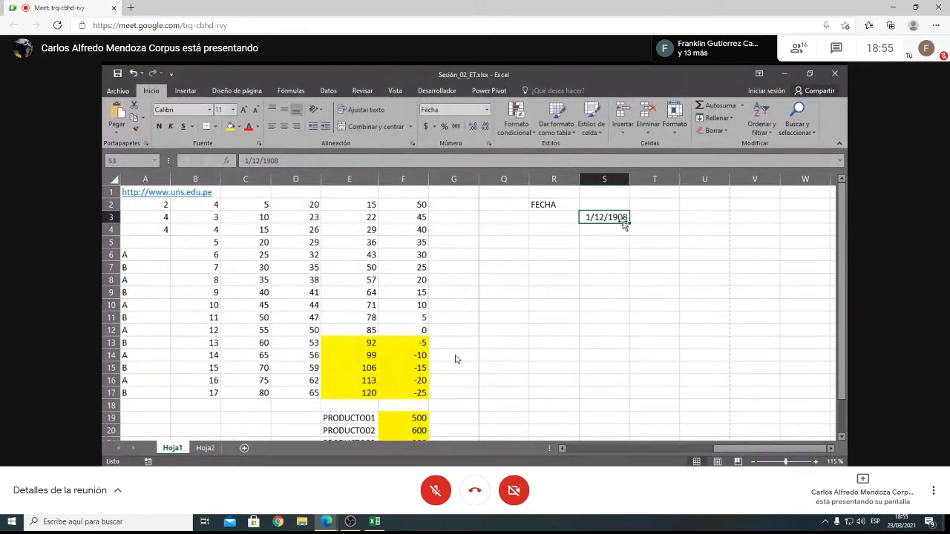
left_click(487, 110)
left_click(485, 131)
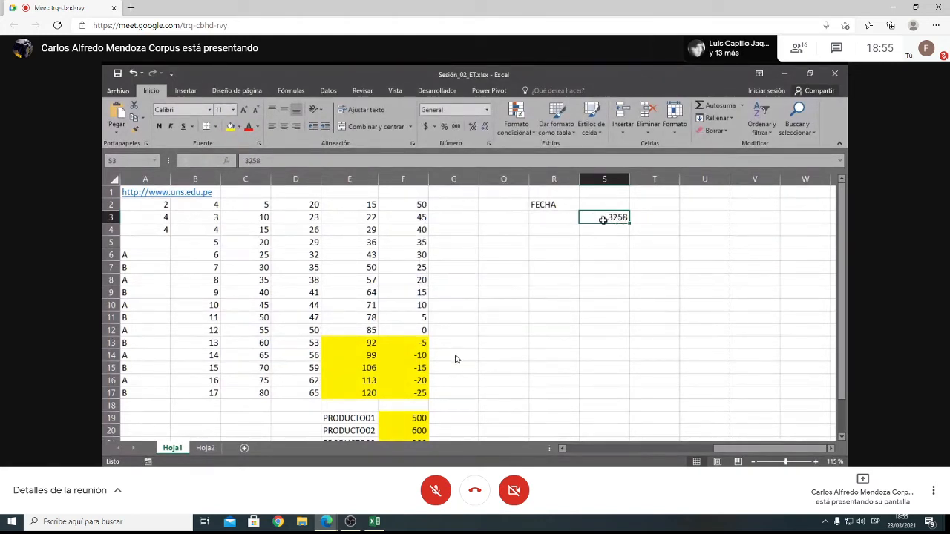
left_click(486, 111)
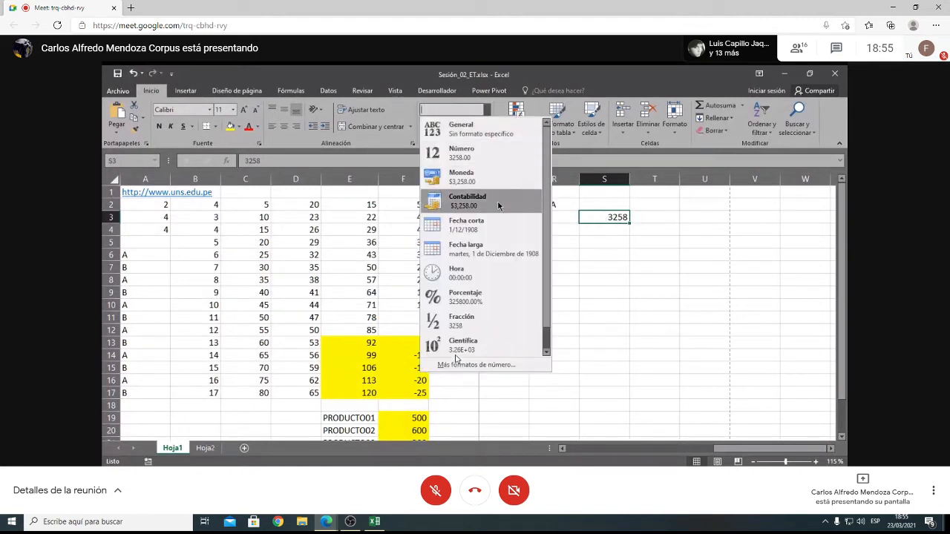
left_click(491, 223)
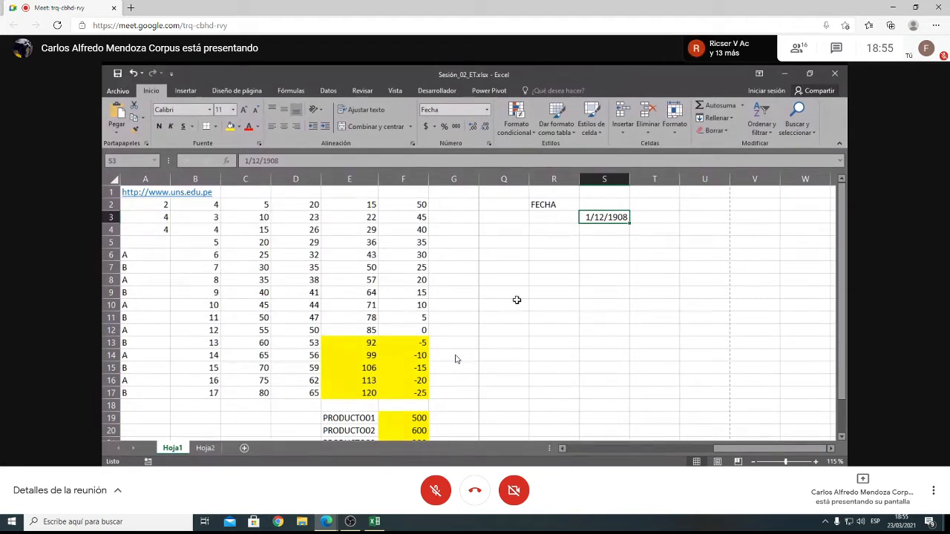
- Enter the formula =FECHANUMERO("23/03/2021") in cell S4 to get that date's serial number
left_click(582, 234)
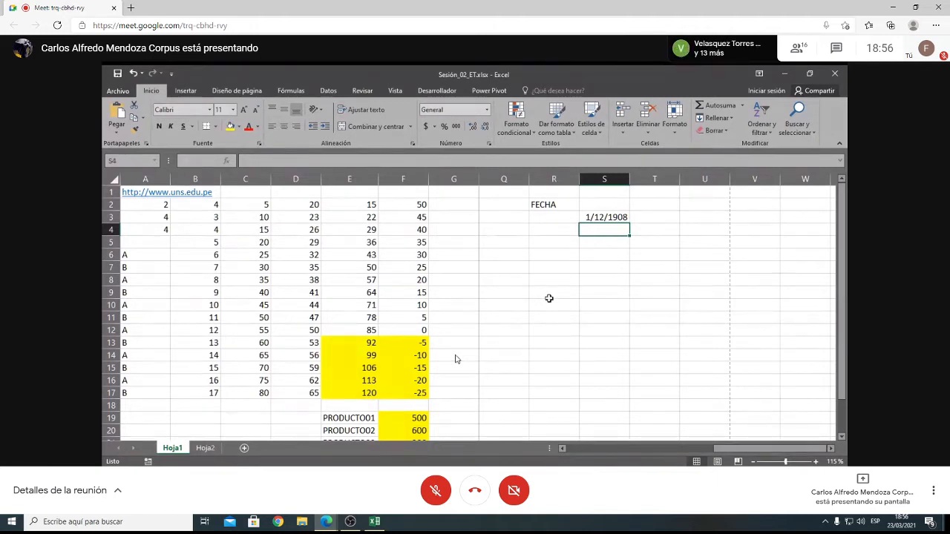
type("=FECH")
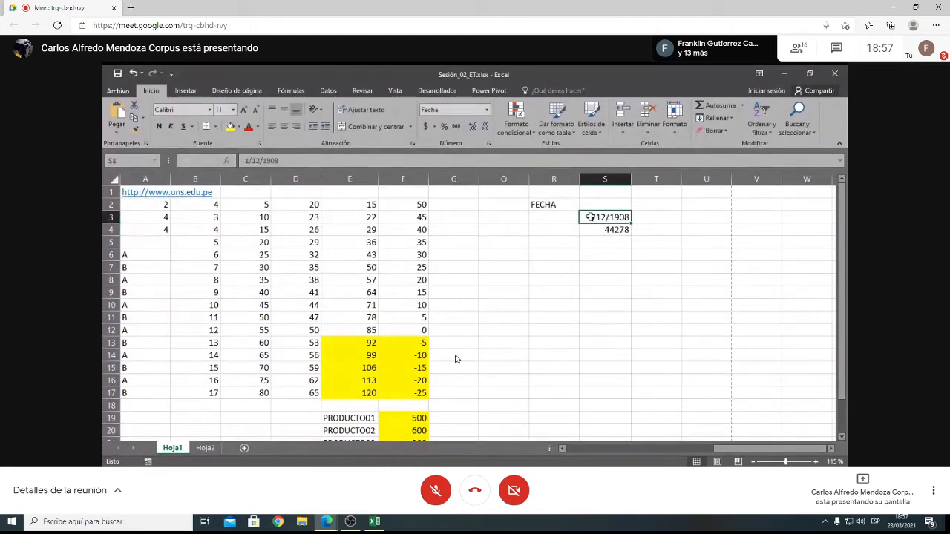
- Set cell S3 to the General number format and review the formula in S4 without changing it
left_click(481, 122)
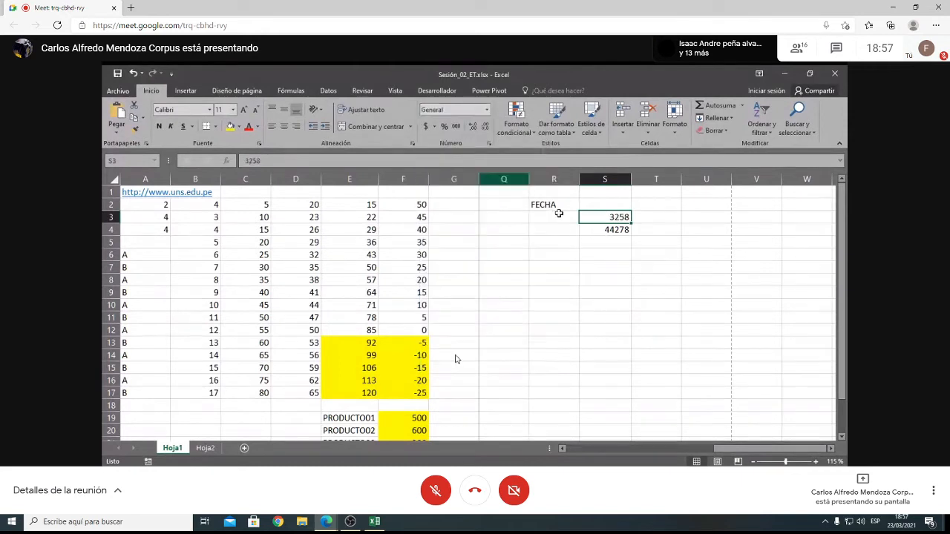
double_click(601, 231)
key("Escape")
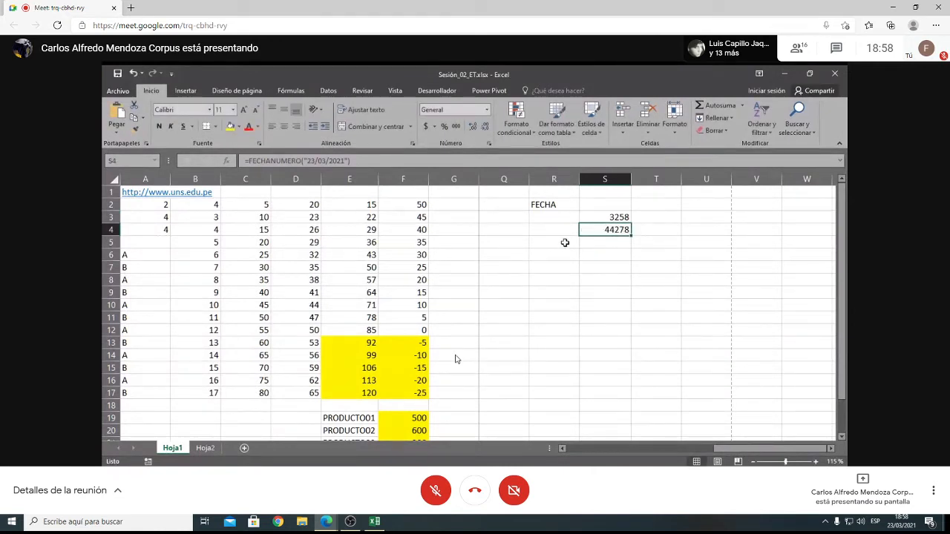
- Enter the label DIA in cell R5 in capital letters
left_click(566, 242)
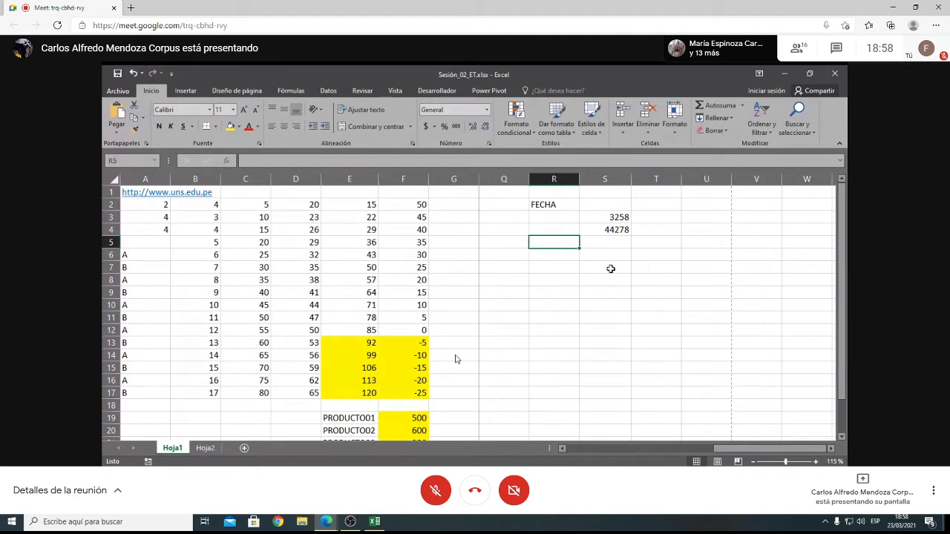
type("di")
key("BackSpace")
key("BackSpace")
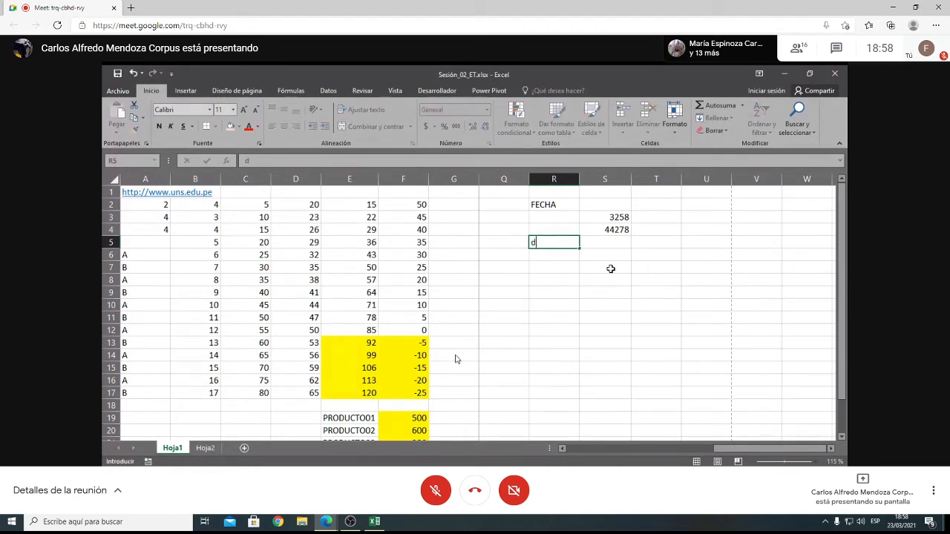
type("DIA")
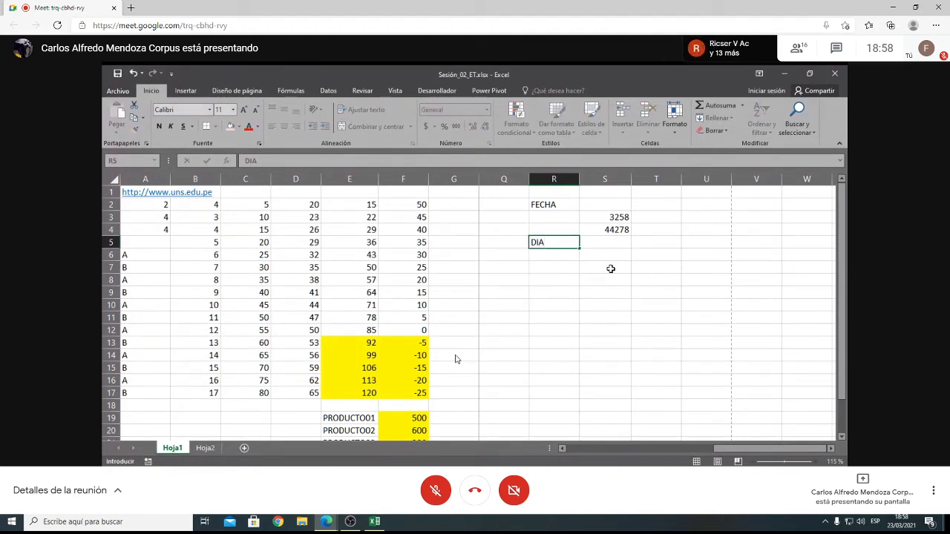
key("Return")
- Enter the formula =DIA(S4) in cell S6 to extract the day from the date
key("Right")
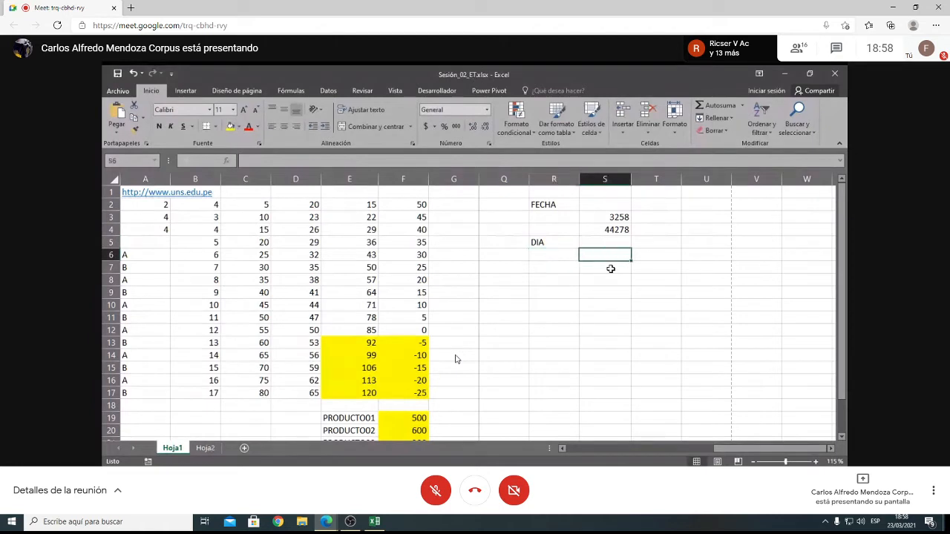
type("=")
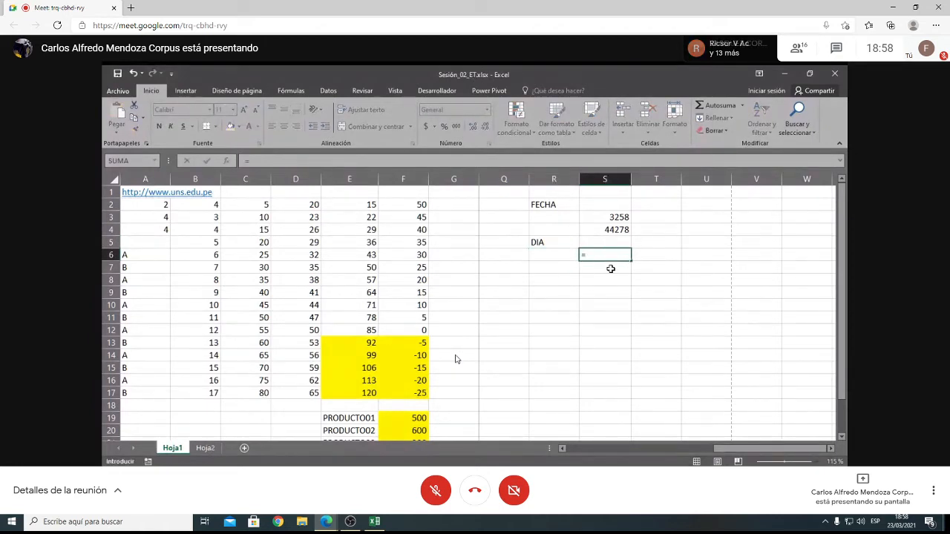
type("DIA")
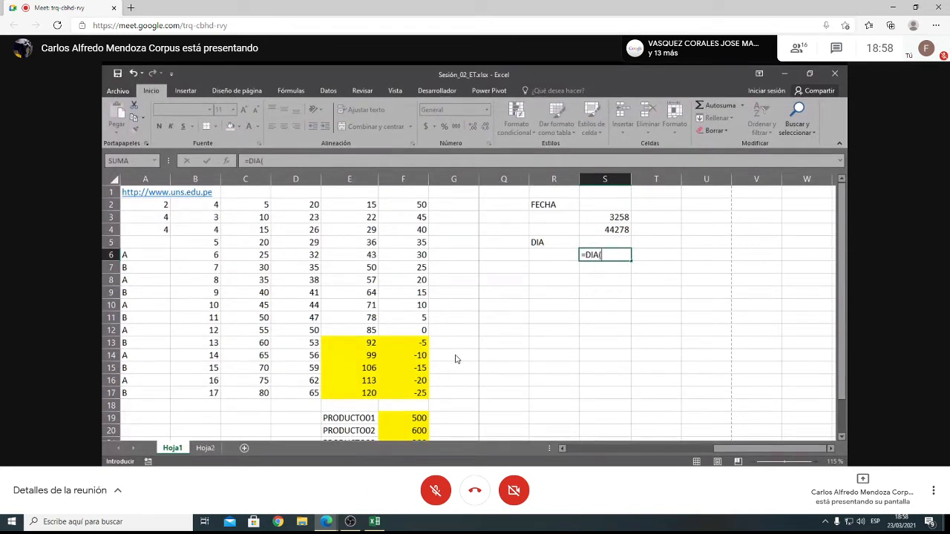
type("(")
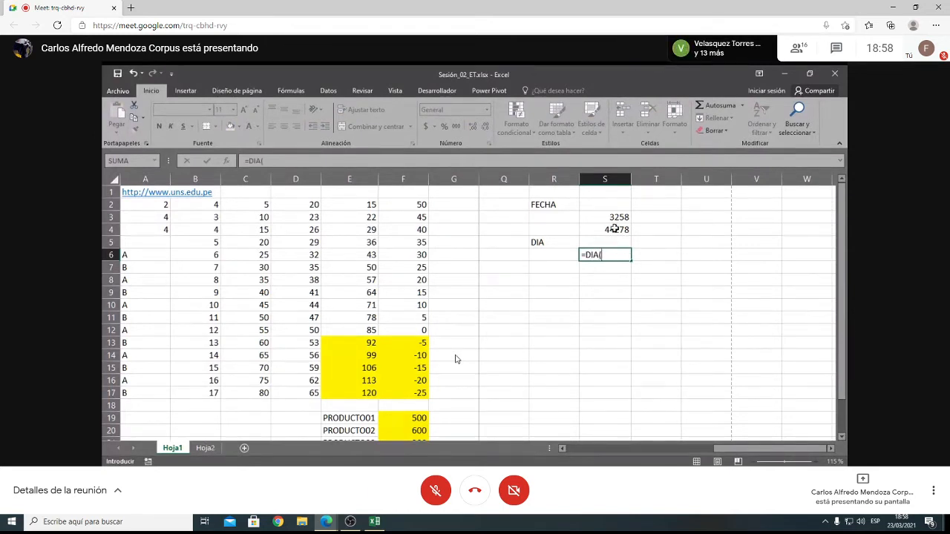
left_click(615, 230)
type(")")
key("Return")
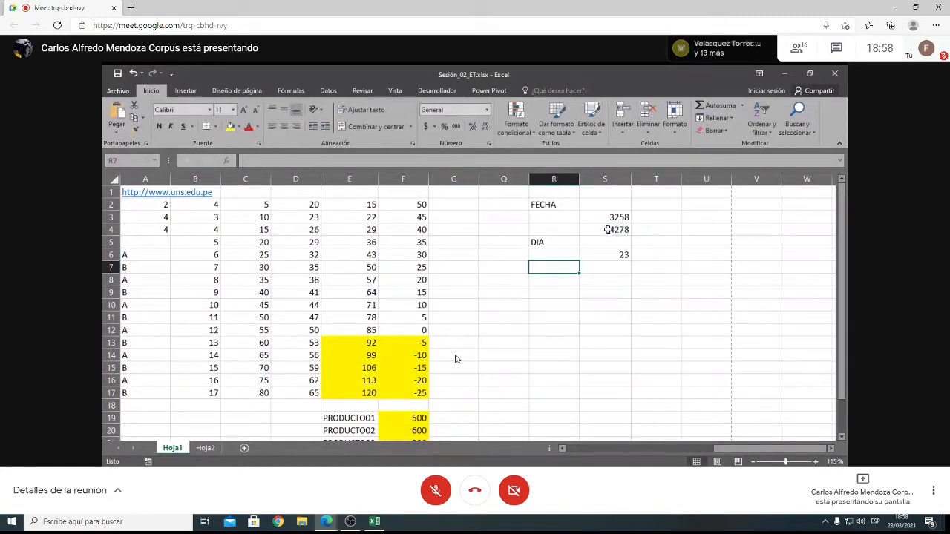
- Examine the date argument of the FECHANUMERO formula in cell S4 and leave the formula unedited
left_click(606, 230)
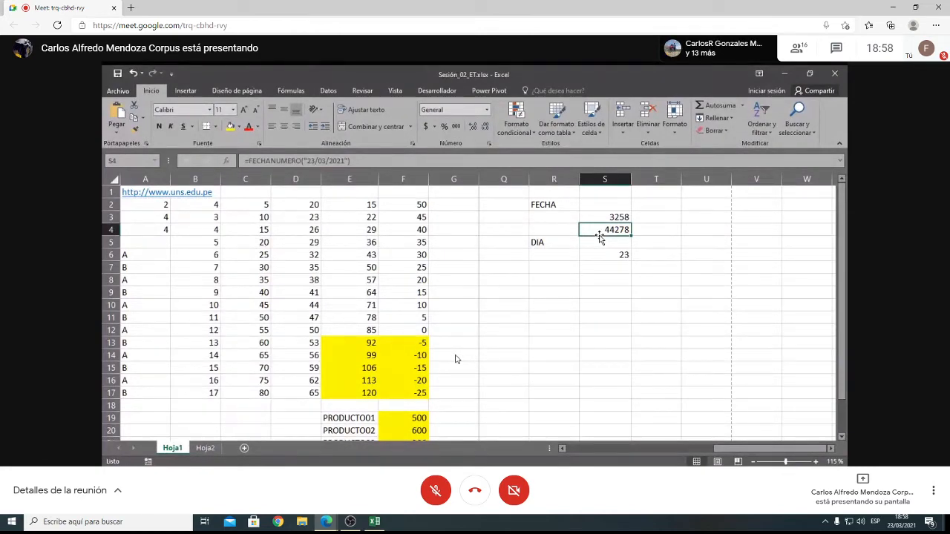
double_click(615, 230)
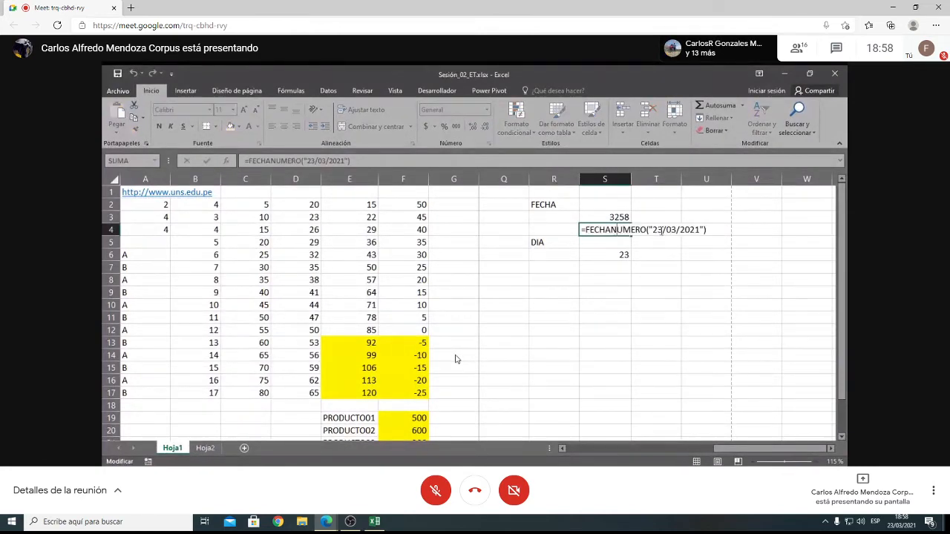
left_click_drag(650, 230, 709, 226)
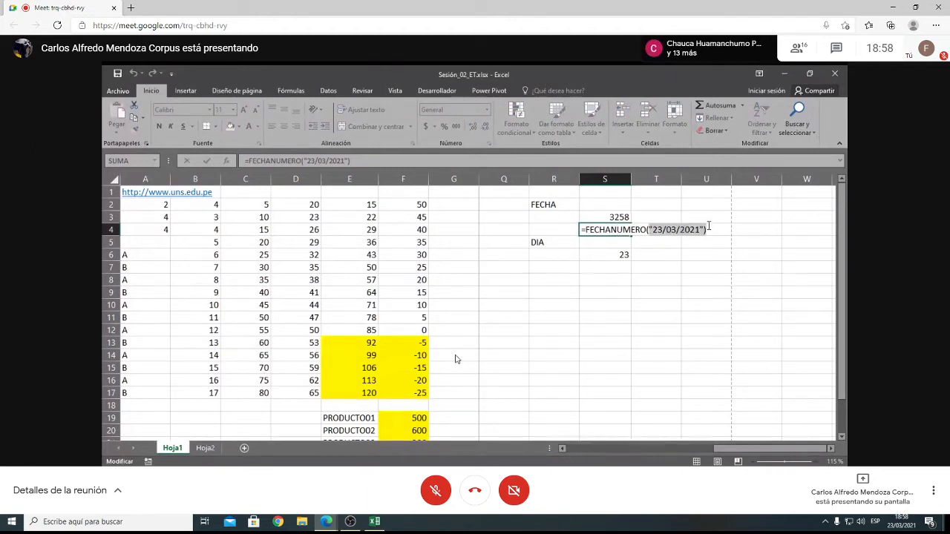
key("Escape")
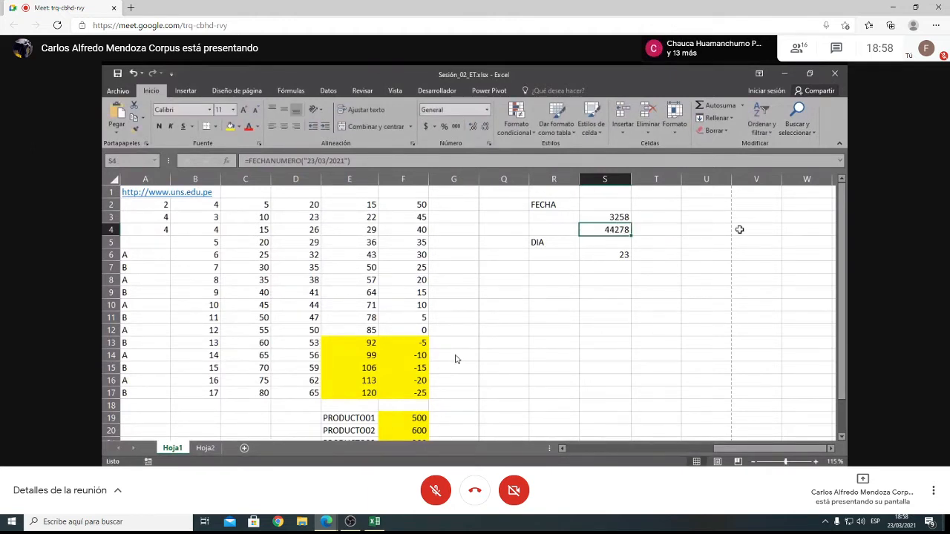
- Enter the label MES in cell R7 and select cell S8 for its formula
left_click(541, 270)
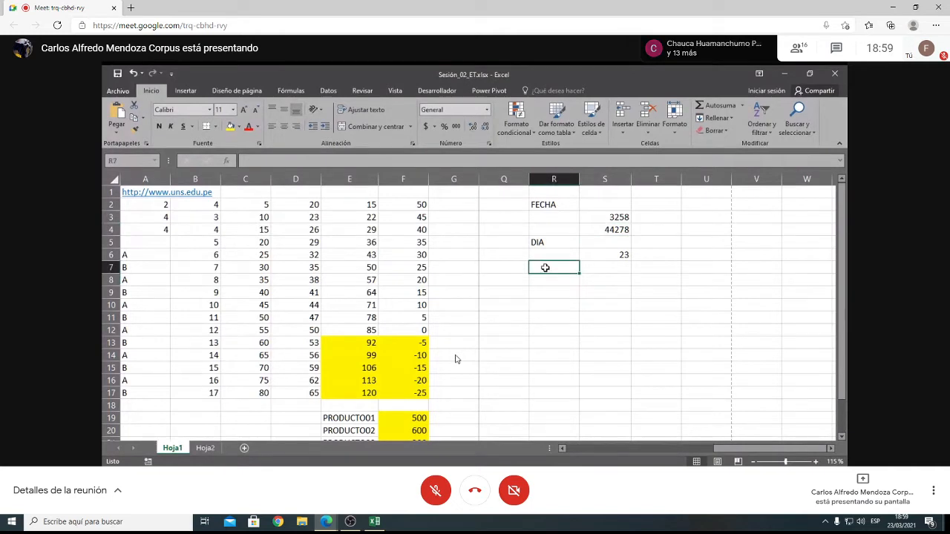
type("MES")
key("Tab")
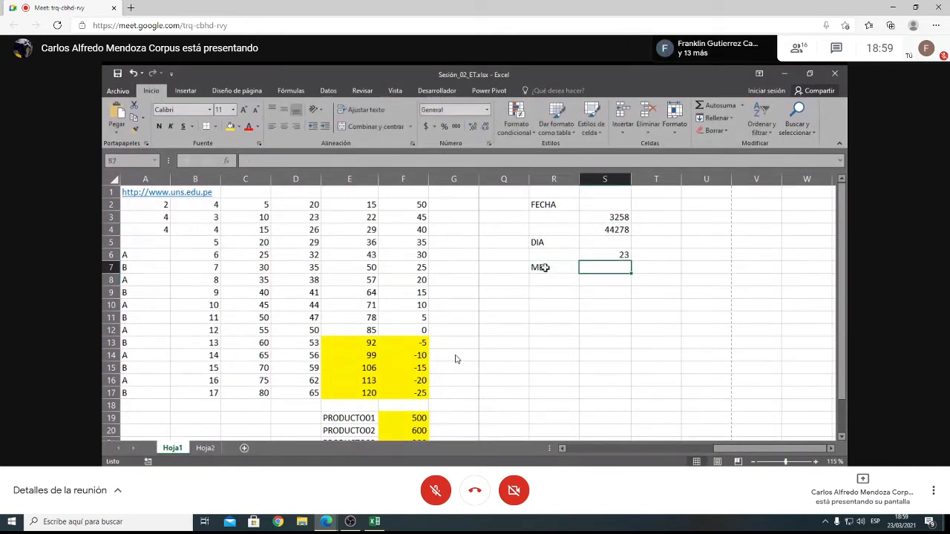
key("Down")
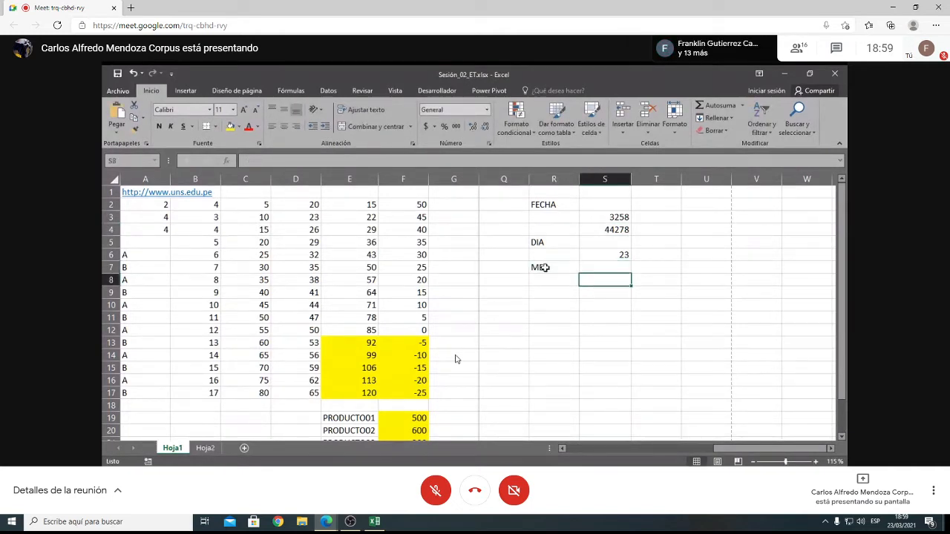
- Enter the formula =MES(S4) in cell S8 to extract the month from the date
type("=MES")
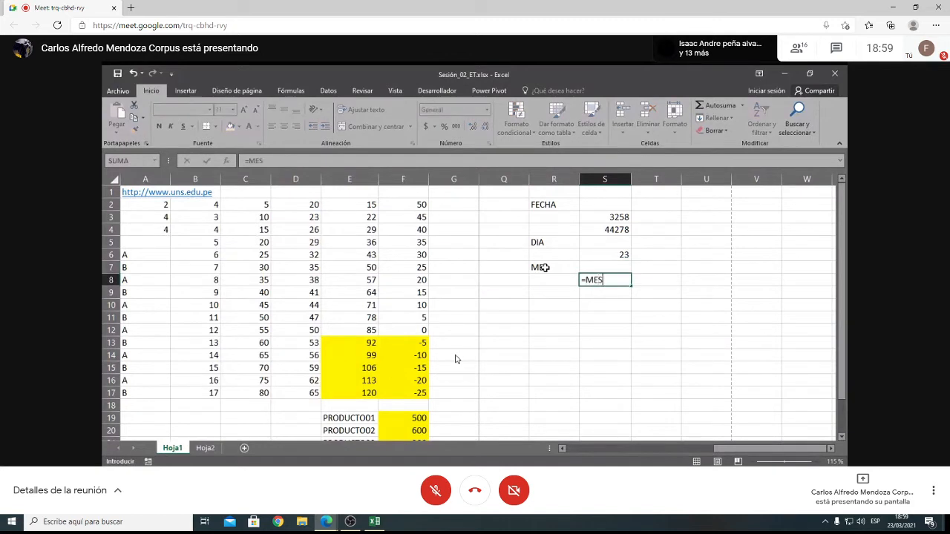
type("(")
left_click(608, 229)
type(")")
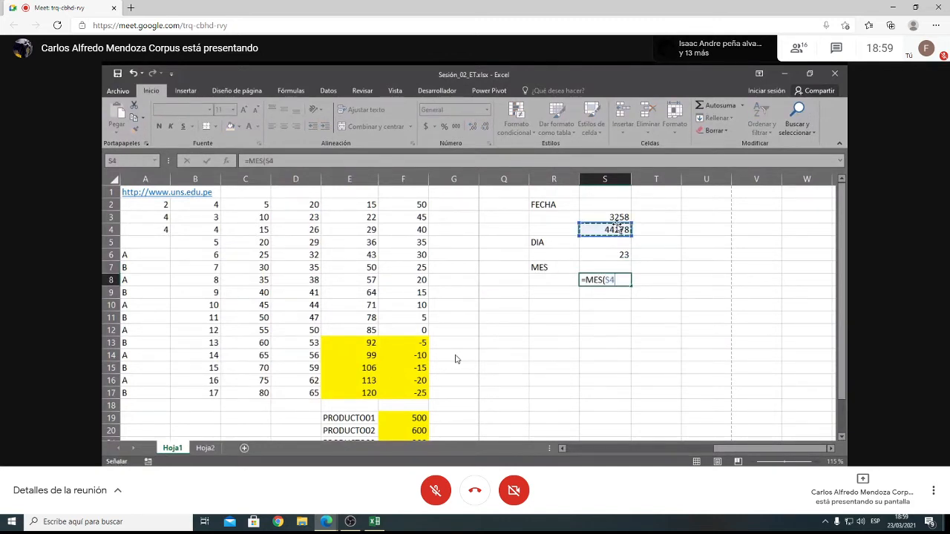
key("Return")
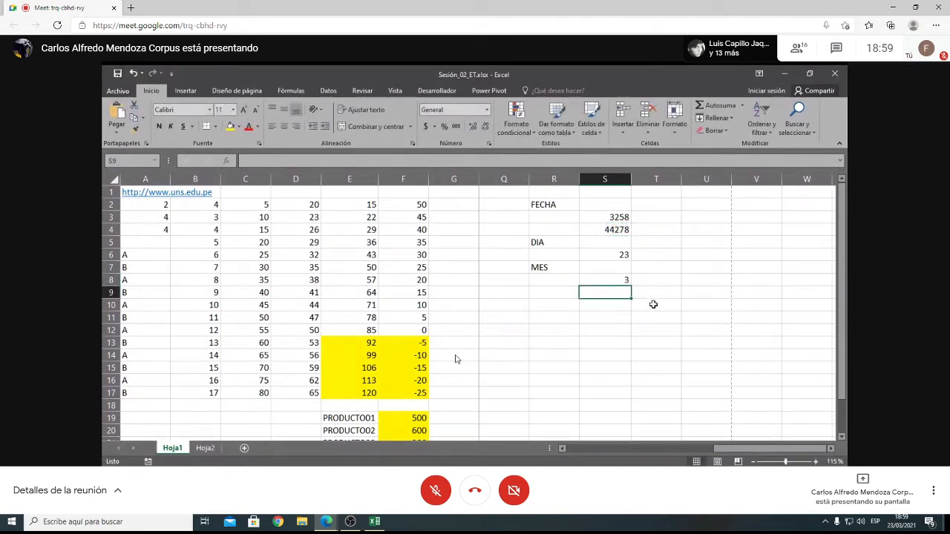
- Enter the label AÑO in cell R9 and the formula =AÑO(S4) in cell S10 to extract the year
left_click(572, 293)
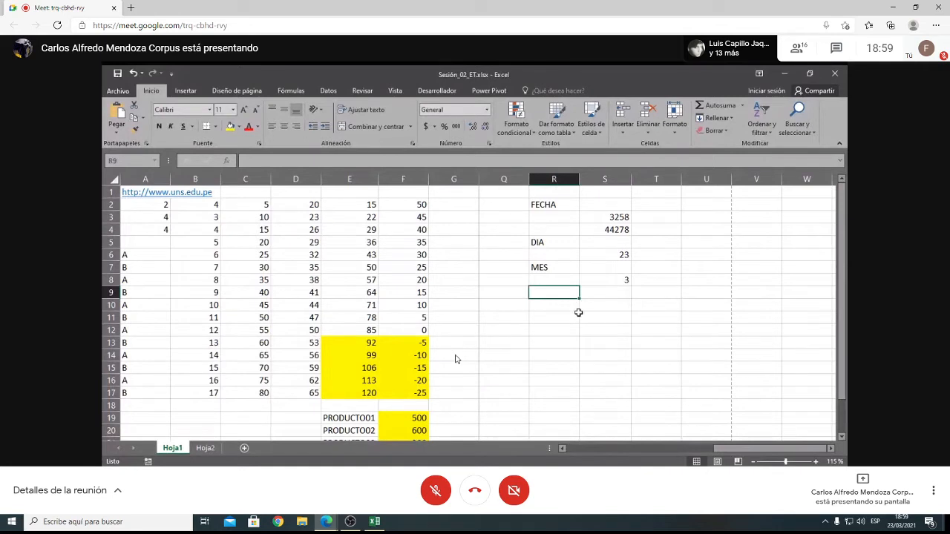
type("AÑO")
left_click(580, 310)
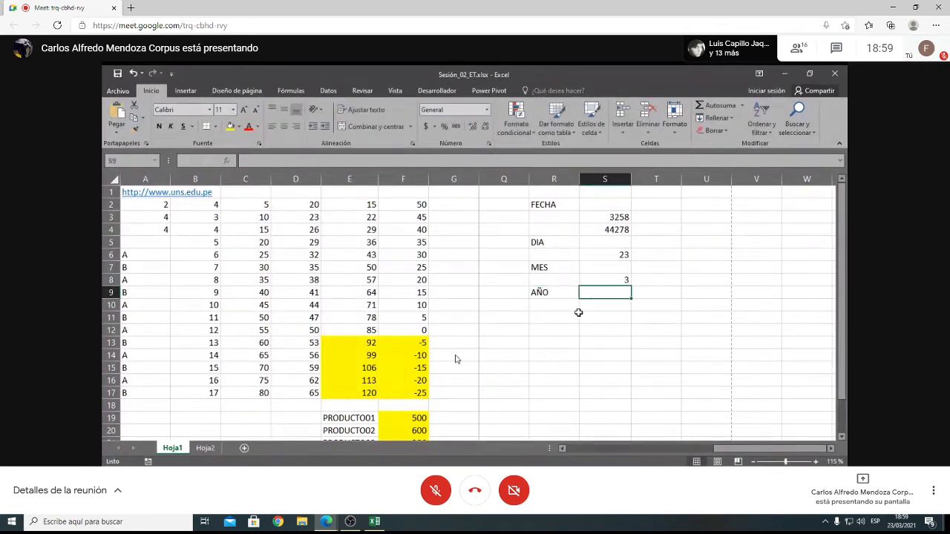
type("=A")
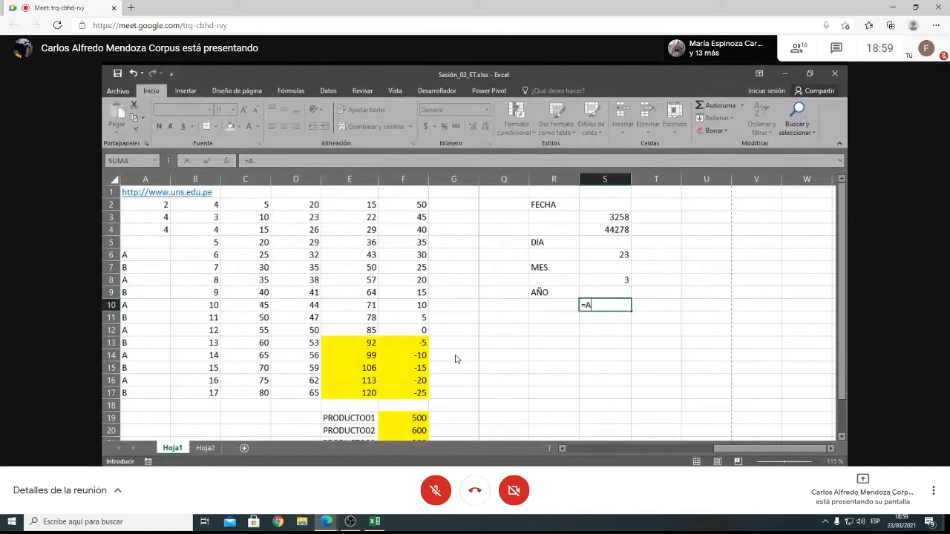
type("ÑO(")
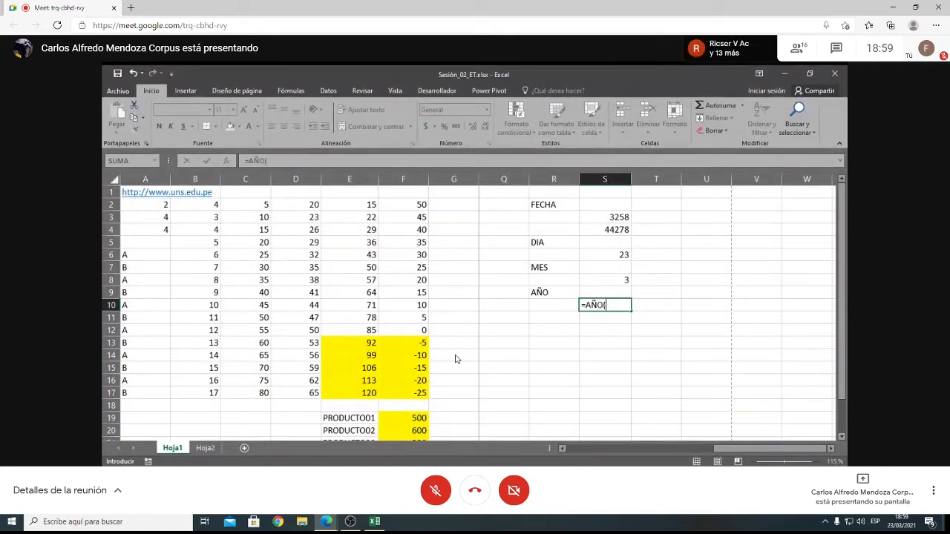
left_click(610, 230)
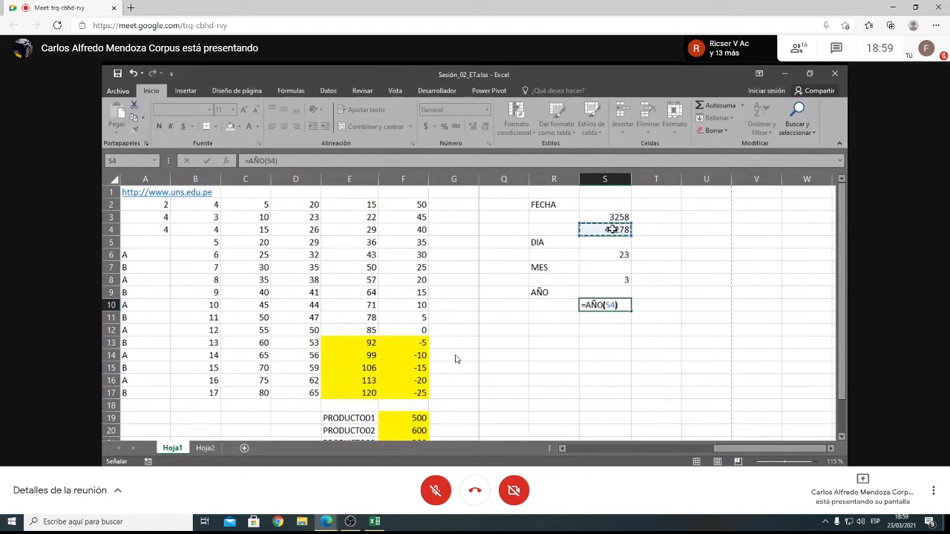
key("Return")
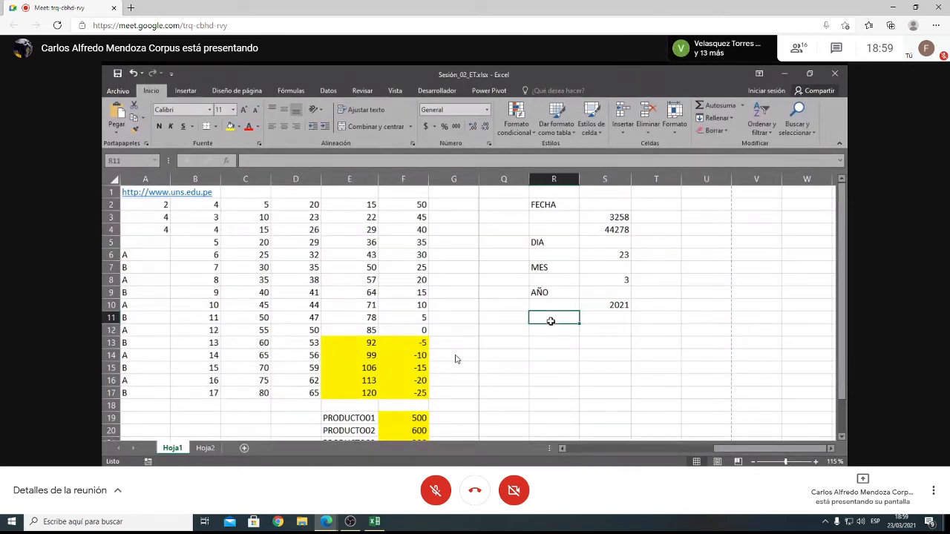
- Enter the formula =AHORA() in cell S12 to return the current date and time
left_click(606, 333)
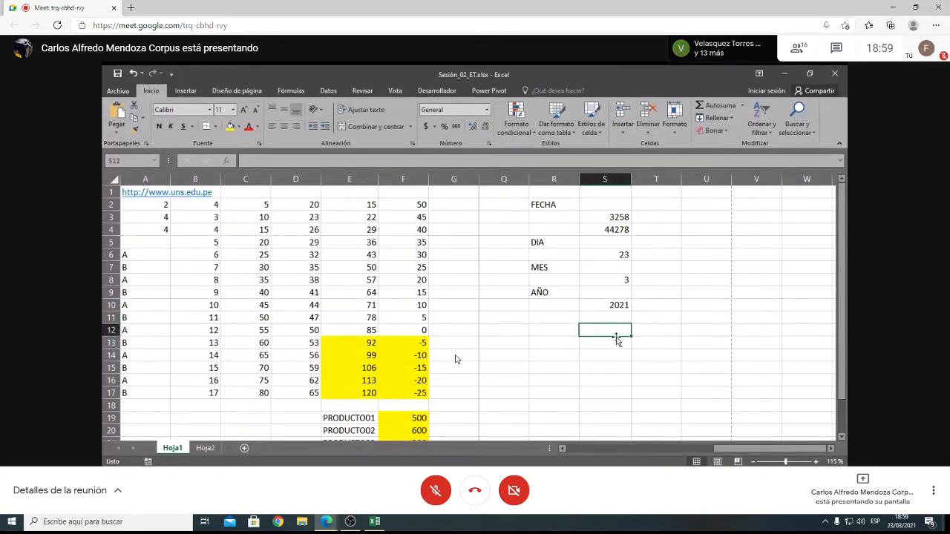
type("=AHORA")
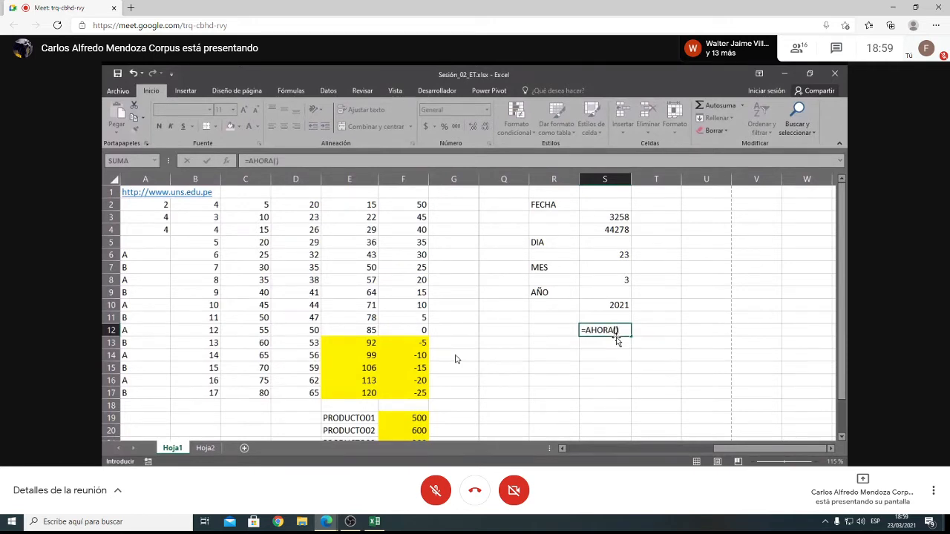
type("()")
key("Return")
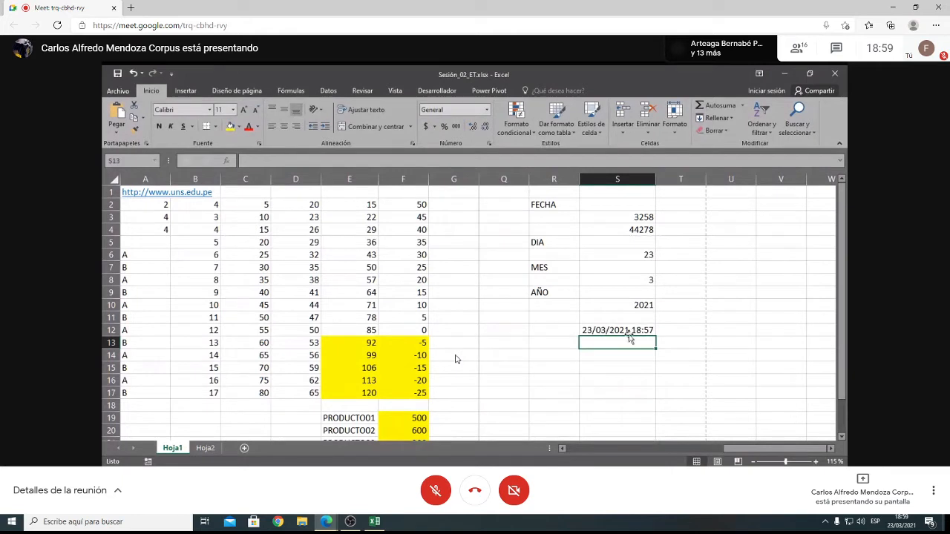
left_click(600, 332)
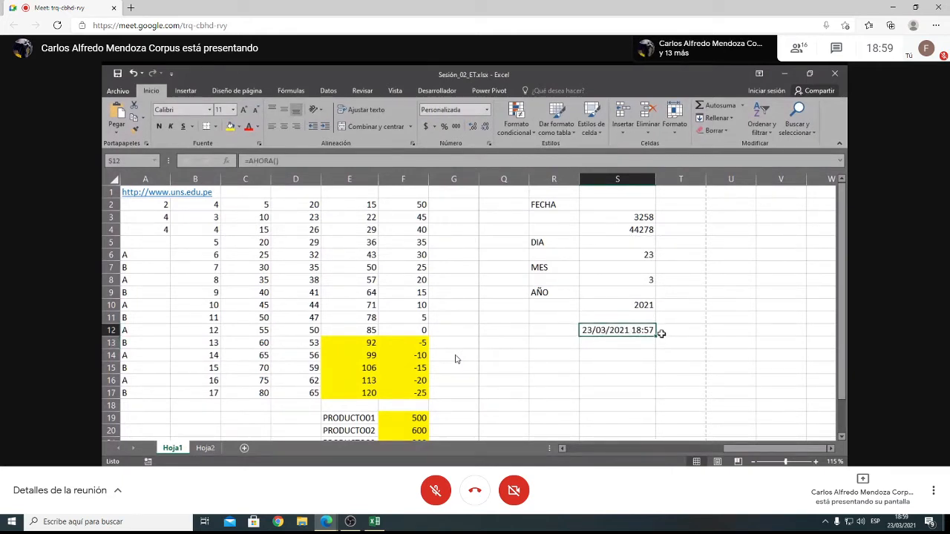
- Enter the formula =HOY() in cell S13 to return the current date
left_click(600, 345)
type("=")
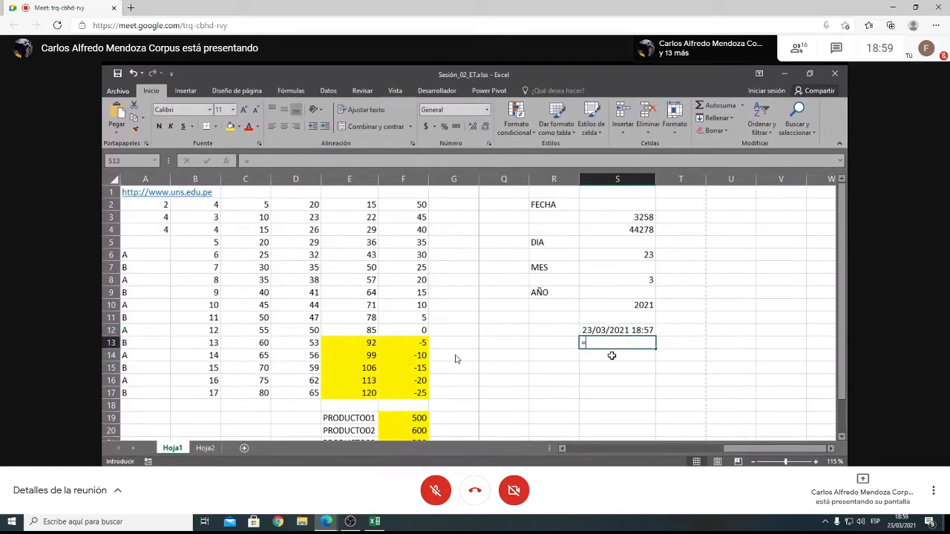
type("HOY")
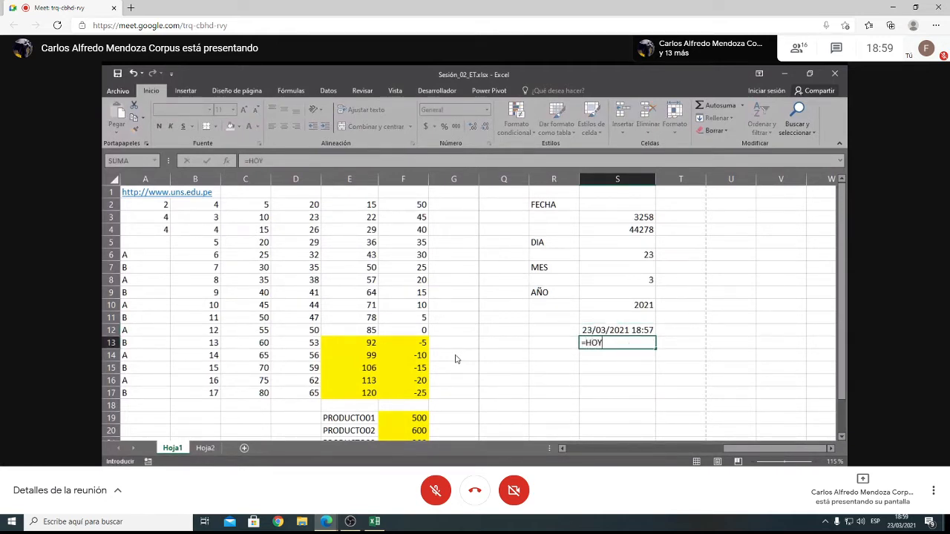
type("()")
key("Return")
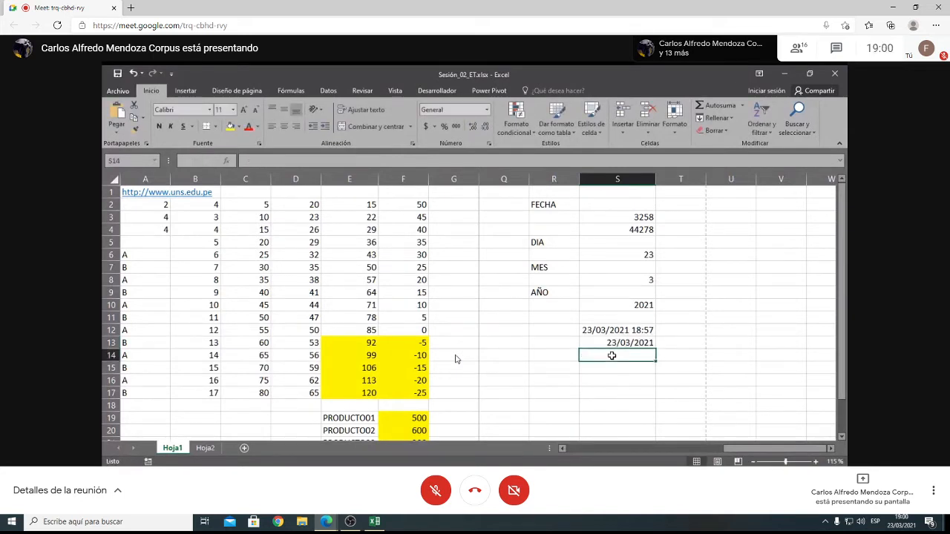
left_click(596, 344)
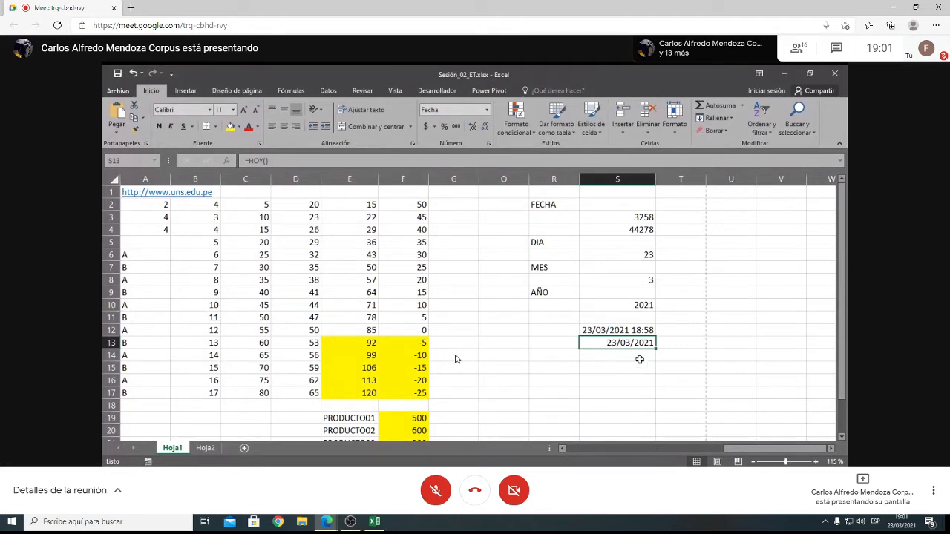
- Open the function browser for cell S14 and look through the Todo, Financiera and Fecha y hora categories, reading the date functions
left_click(640, 359)
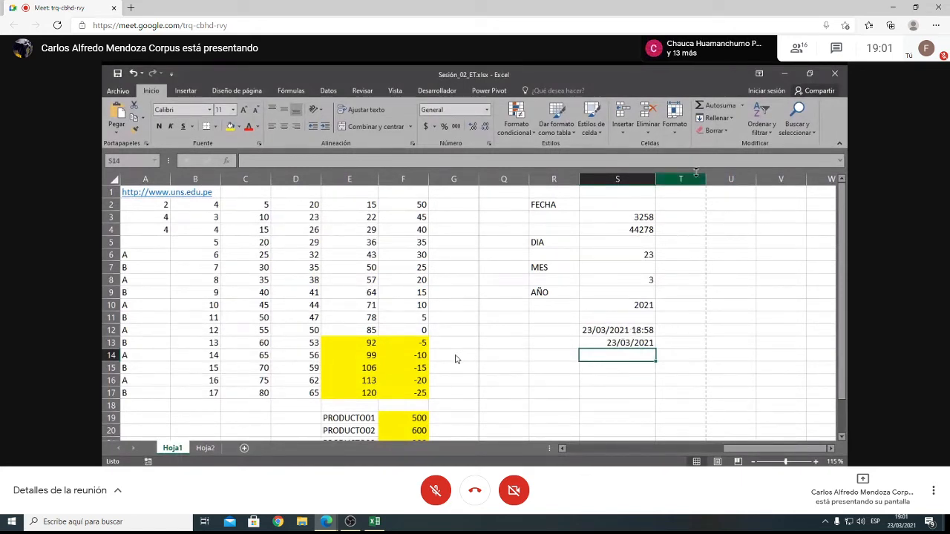
left_click(743, 106)
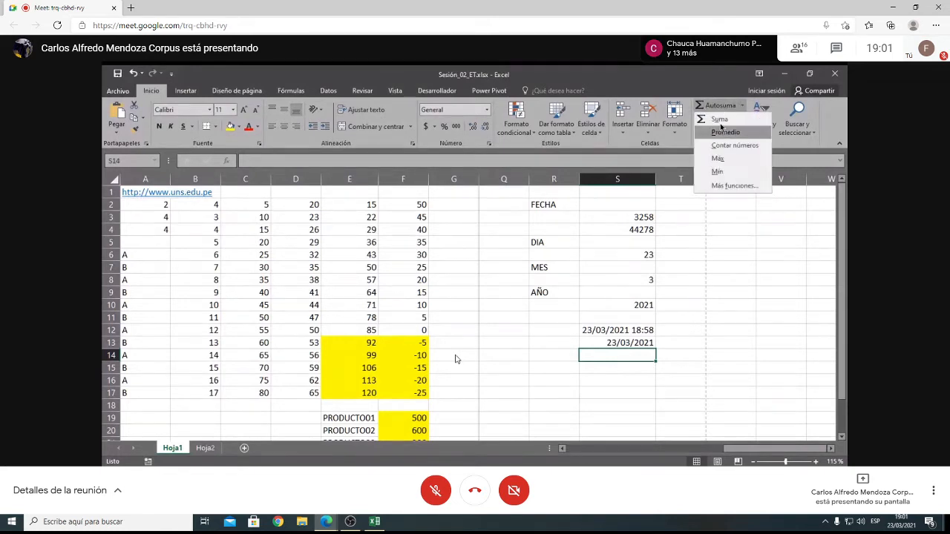
left_click(735, 187)
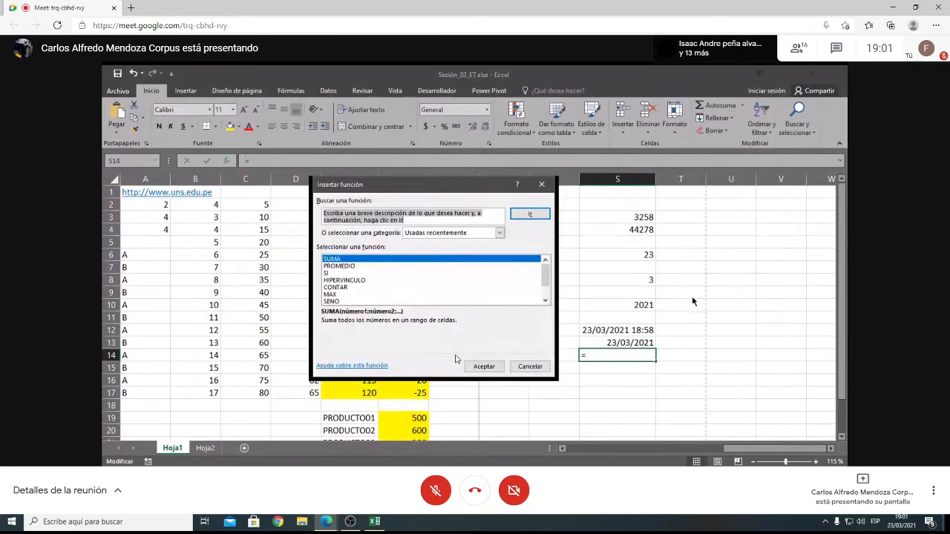
left_click(501, 233)
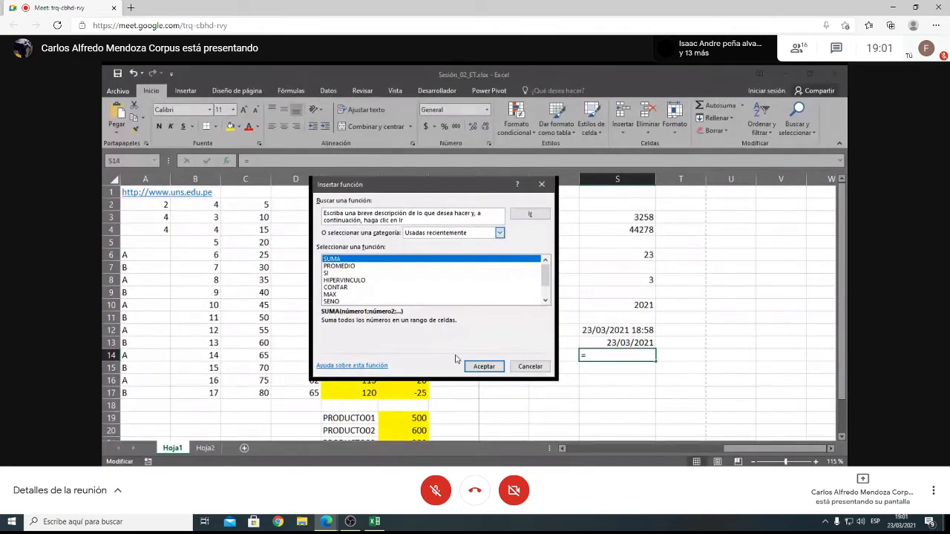
left_click(479, 251)
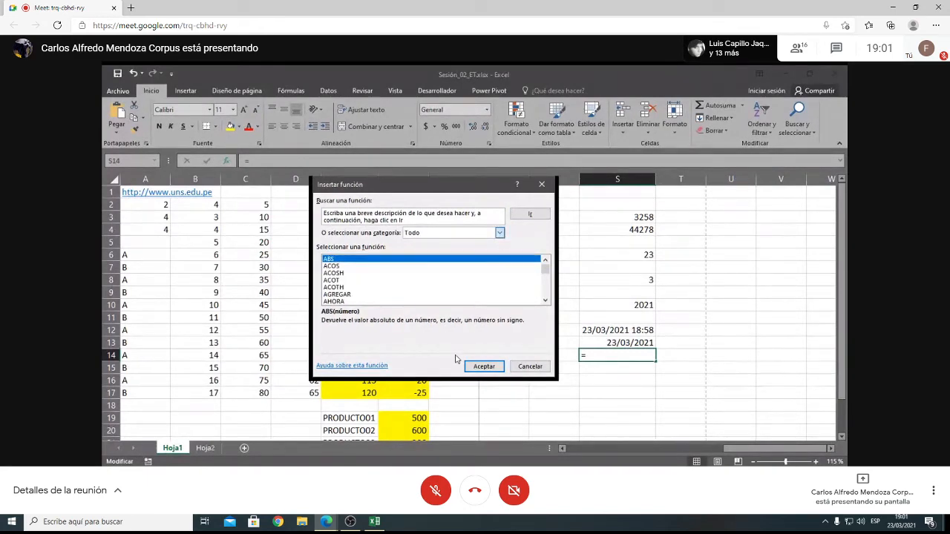
left_click(477, 260)
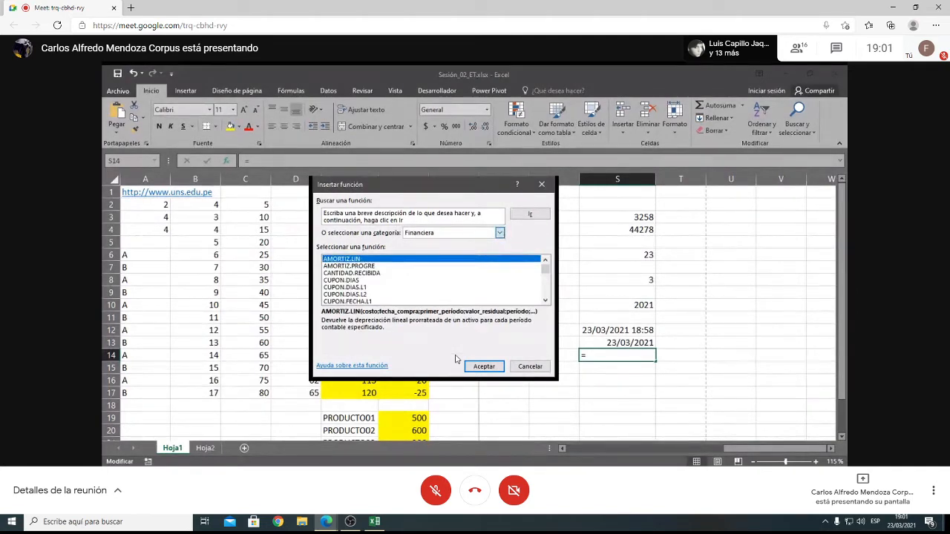
left_click(462, 265)
scroll(383, 287, "down", 4)
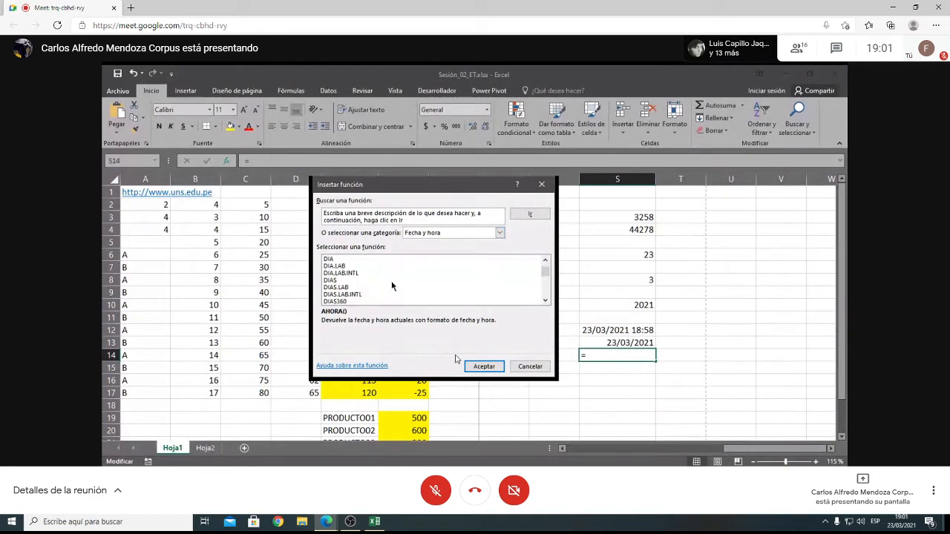
scroll(394, 288, "down", 3)
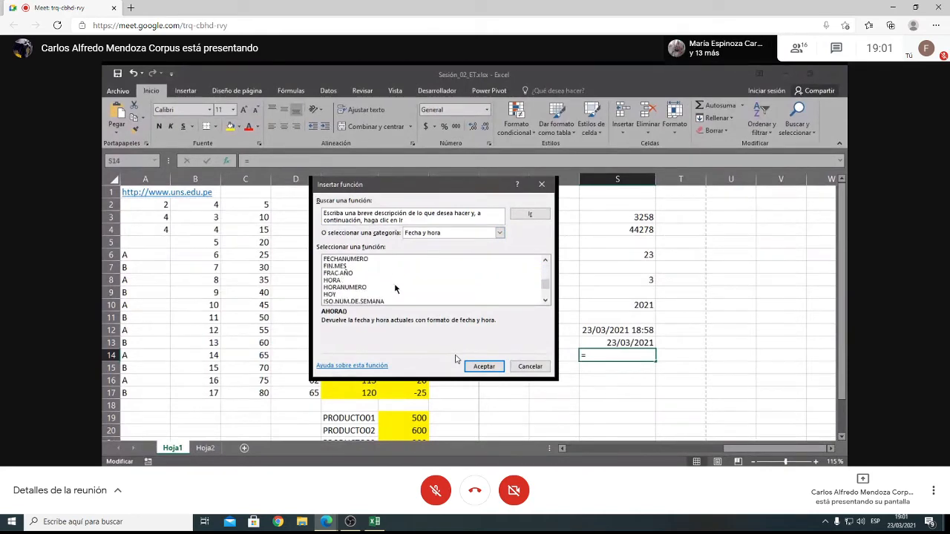
scroll(397, 290, "down", 1)
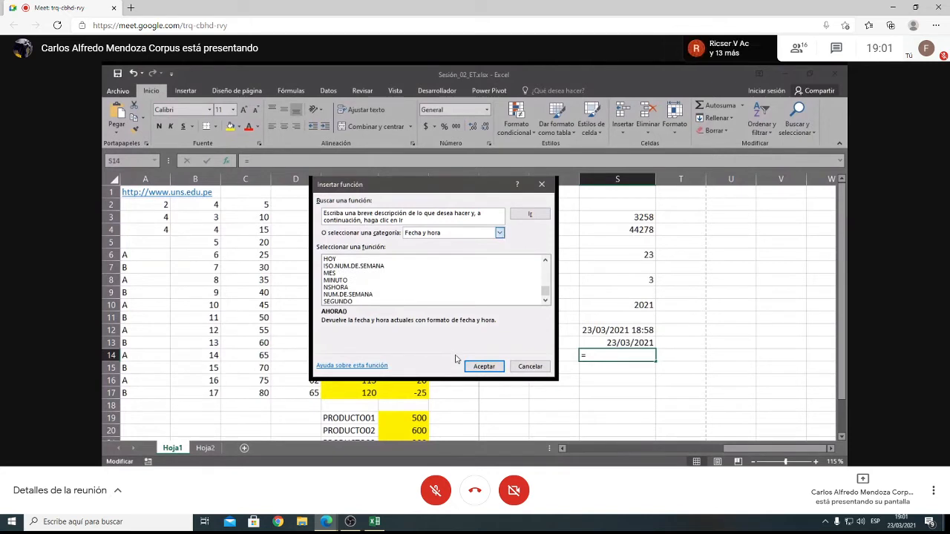
- Show the Matemáticas y trigonométricas function category and look through its functions
left_click(499, 233)
left_click(475, 272)
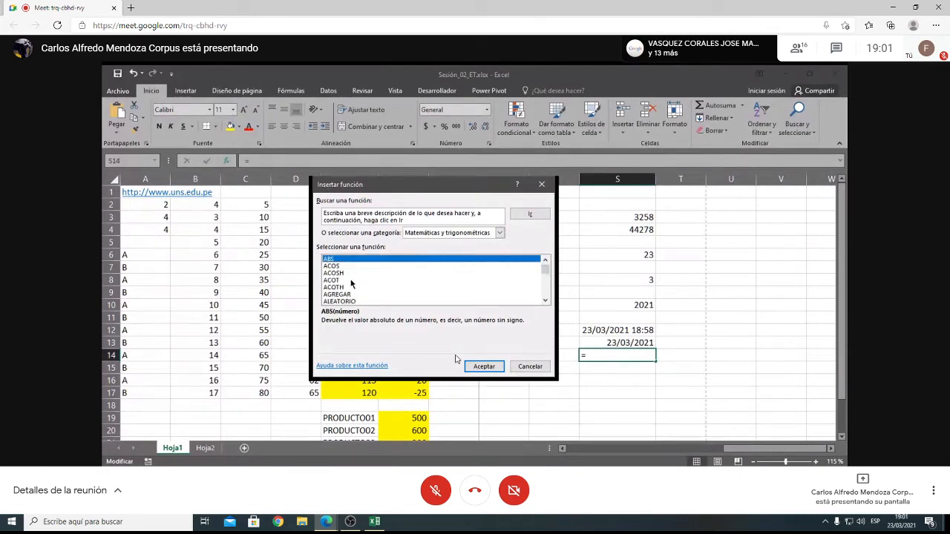
scroll(356, 281, "down", 2)
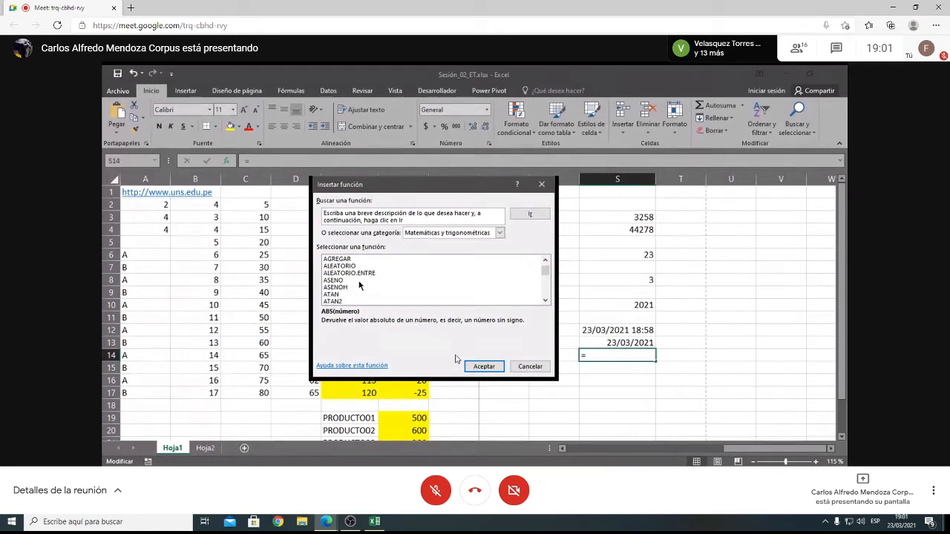
- Browse the Matemáticas y trigonométricas function list and view the description of the LOG function
scroll(356, 289, "down", 1)
scroll(356, 288, "down", 1)
scroll(360, 285, "down", 3)
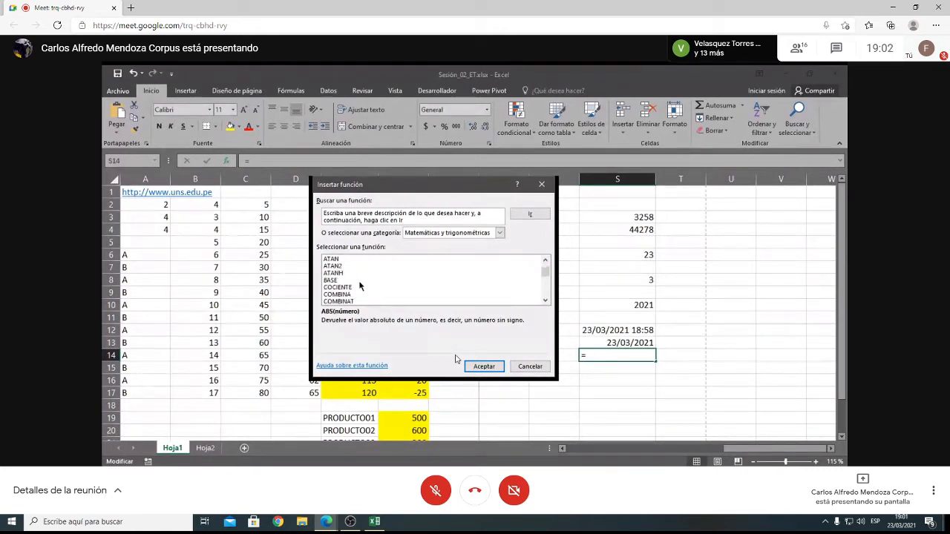
scroll(377, 299, "down", 1)
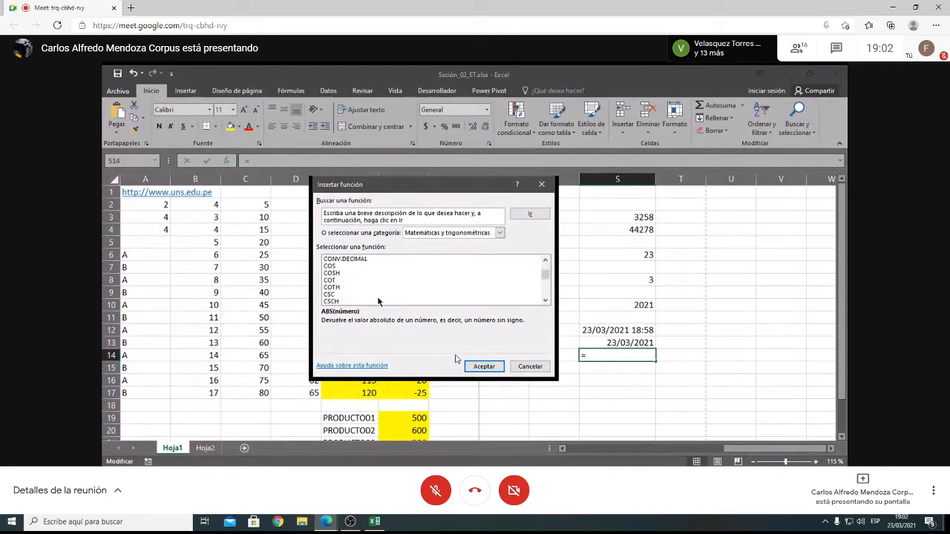
scroll(377, 292, "down", 2)
scroll(377, 291, "down", 2)
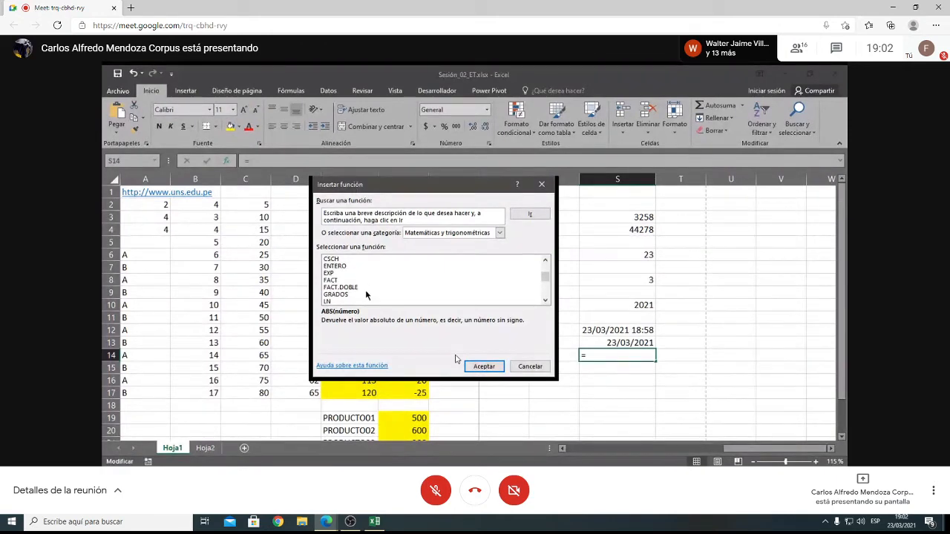
scroll(395, 285, "down", 3)
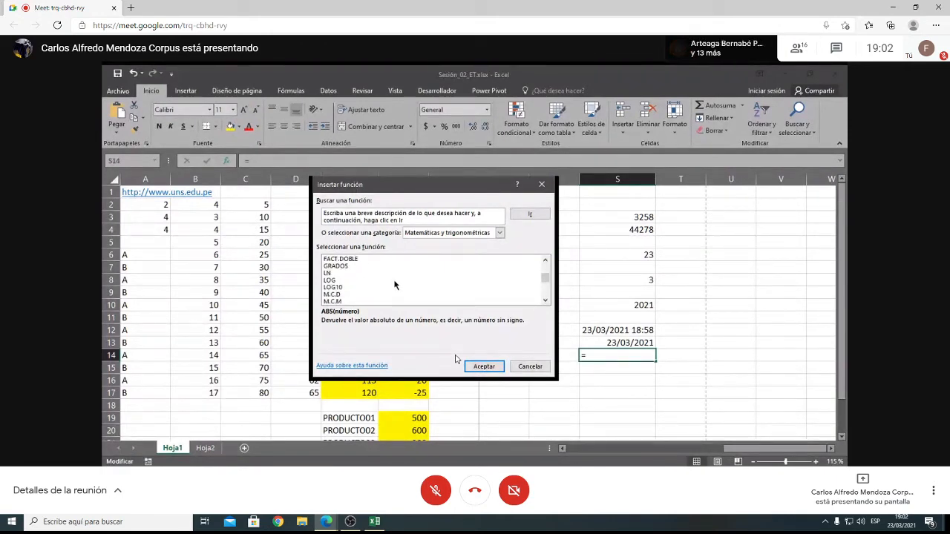
left_click(337, 281)
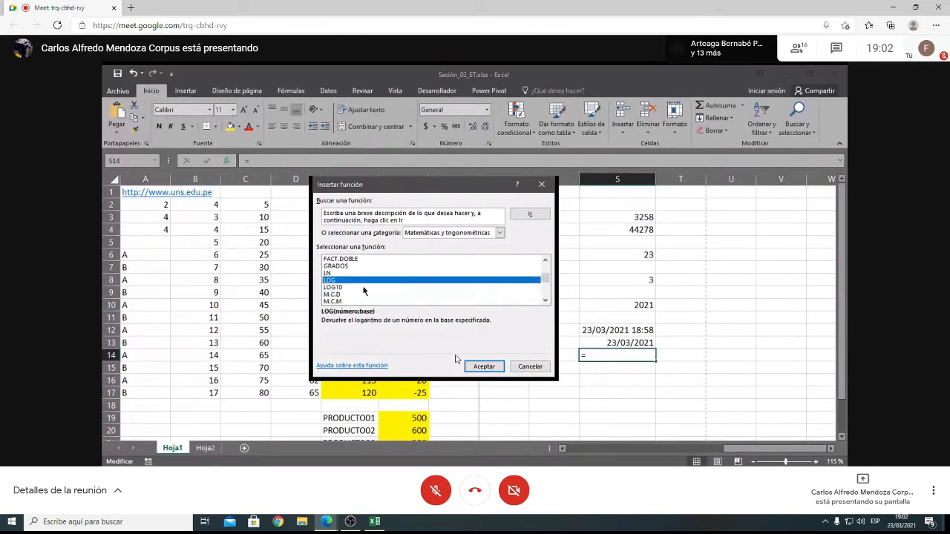
- Insert the PI function from the Matemáticas y trigonométricas category into cell S14
scroll(366, 287, "down", 3)
scroll(373, 290, "down", 3)
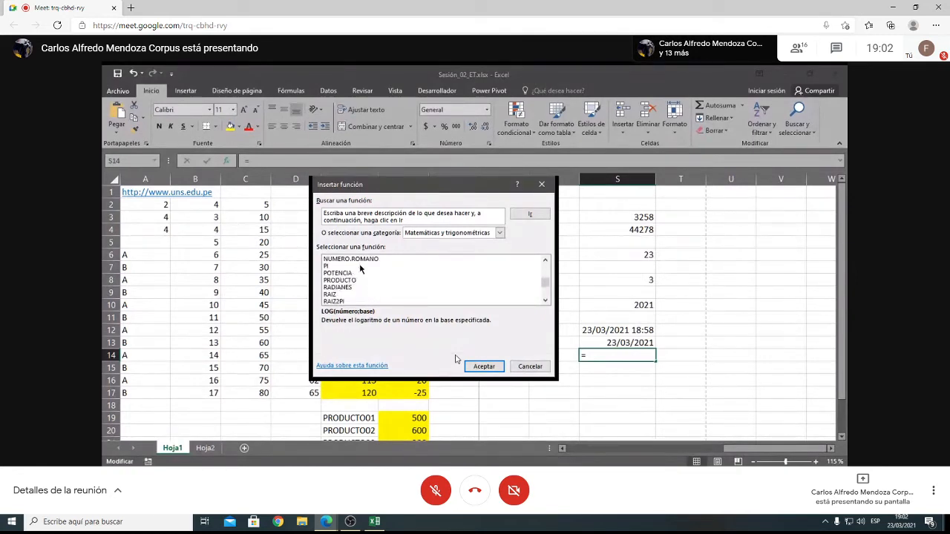
left_click(360, 267)
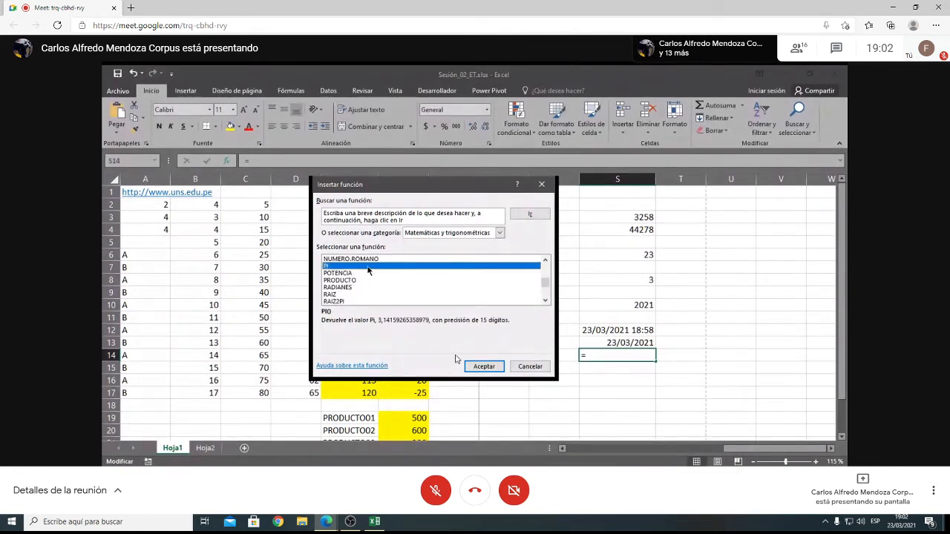
key("Return")
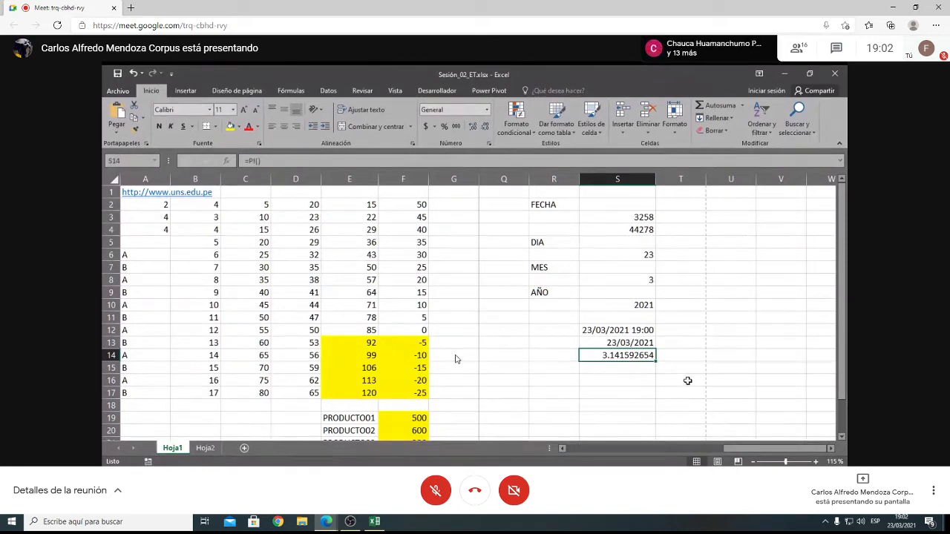
- Increase the decimals of the PI value in cell S14 to 12 places
left_click(484, 127)
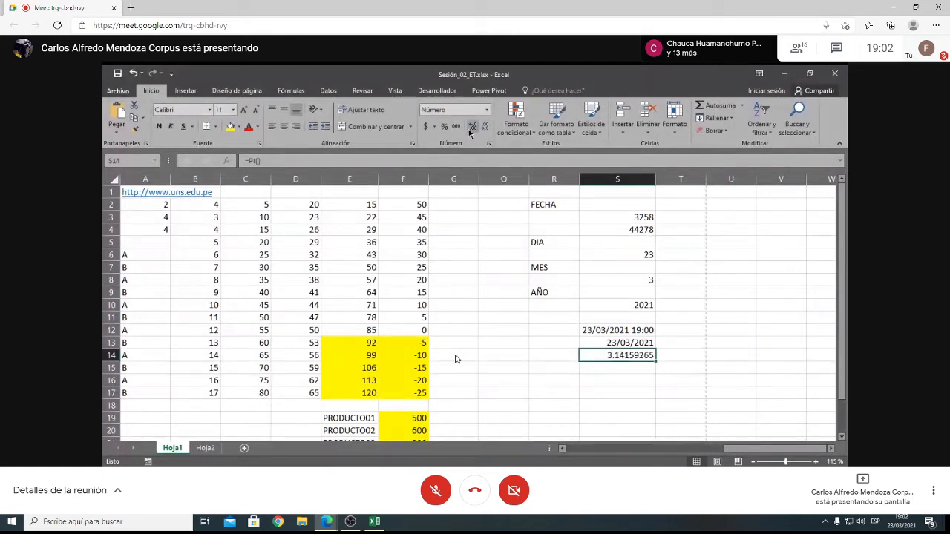
left_click(474, 128)
left_click(474, 128)
left_click(473, 128)
left_click(474, 128)
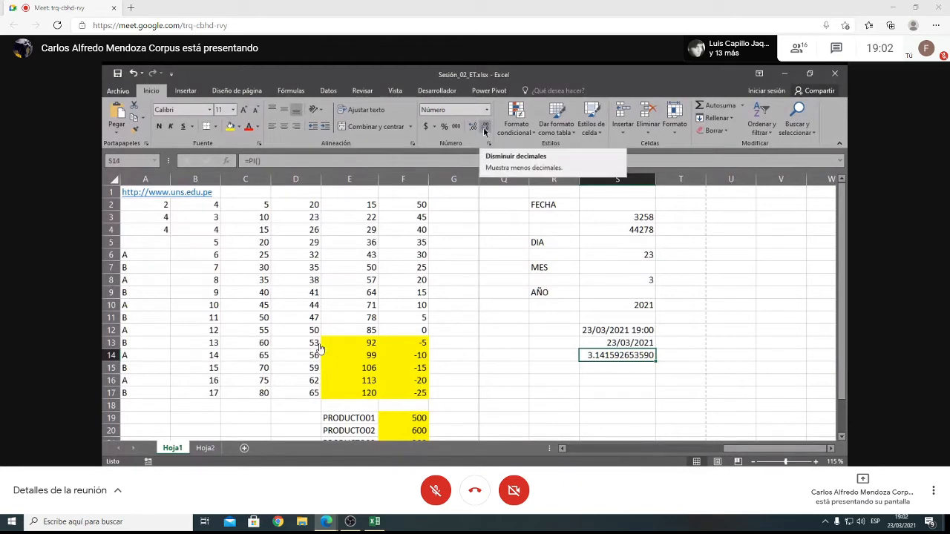
- Reduce the decimals shown in cell S14 to six places and increase them back to 12
left_click(484, 128)
left_click(484, 128)
left_click(484, 128)
left_click(484, 128)
left_click(484, 128)
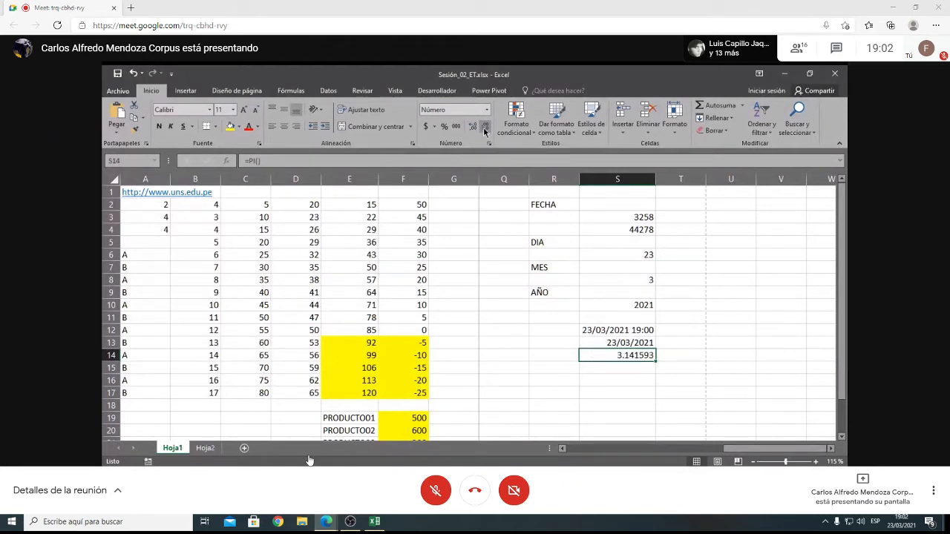
left_click(473, 126)
left_click(473, 127)
left_click(473, 127)
left_click(472, 127)
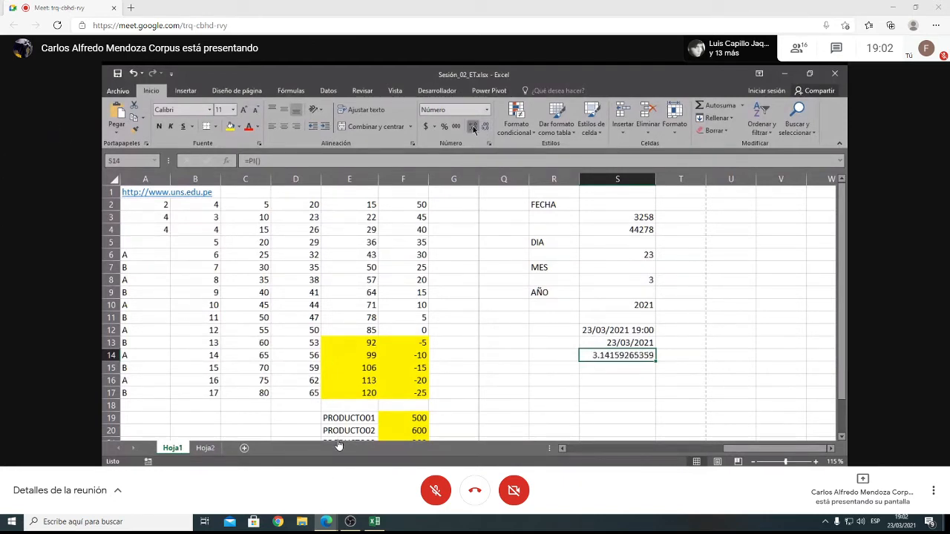
left_click(473, 127)
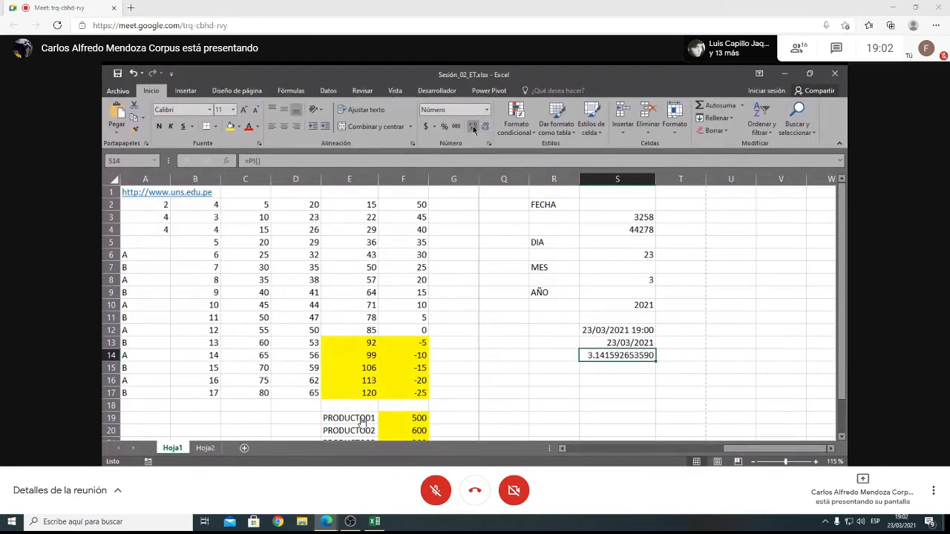
left_click(630, 369)
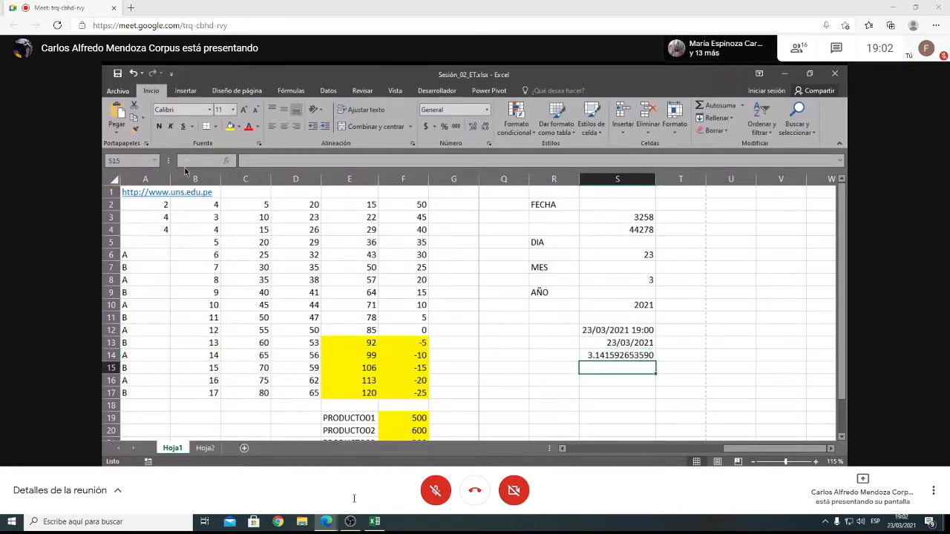
left_click(730, 108)
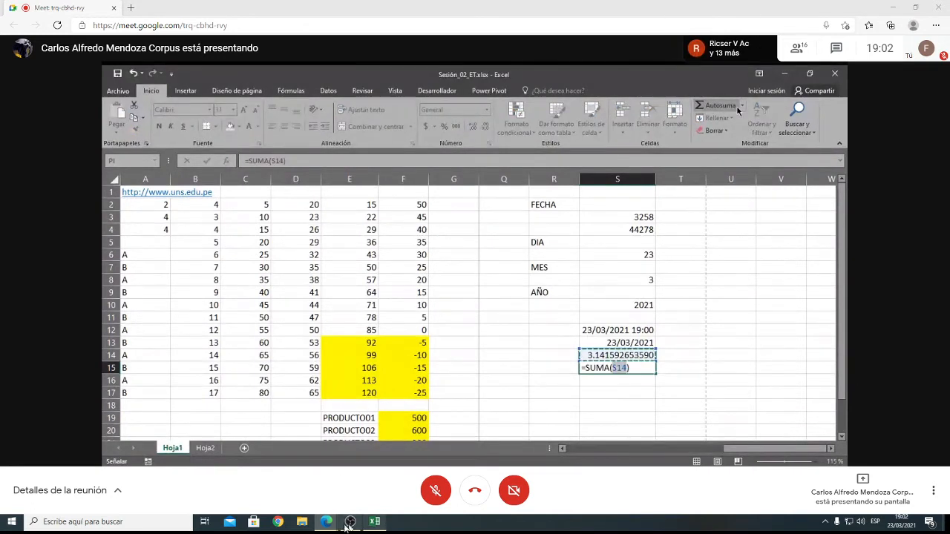
key("Escape")
left_click(741, 107)
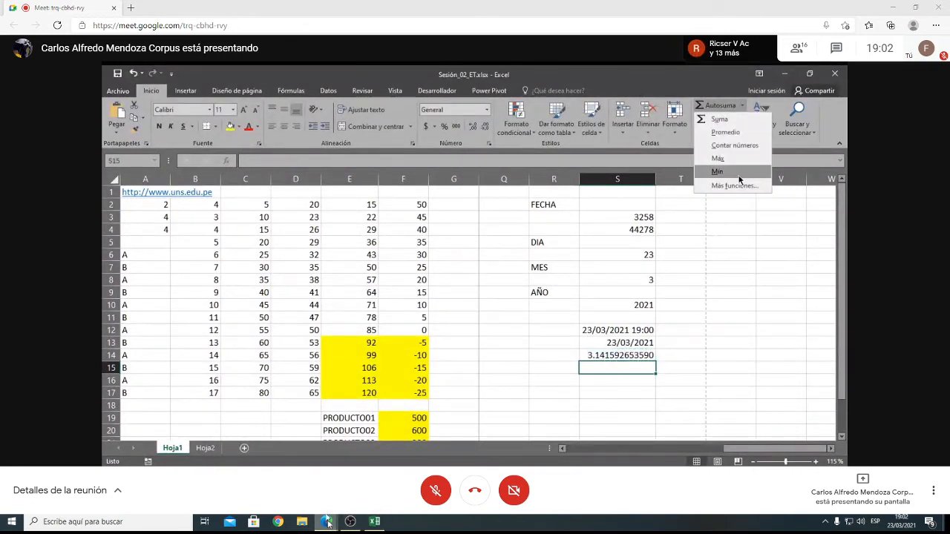
left_click(328, 523)
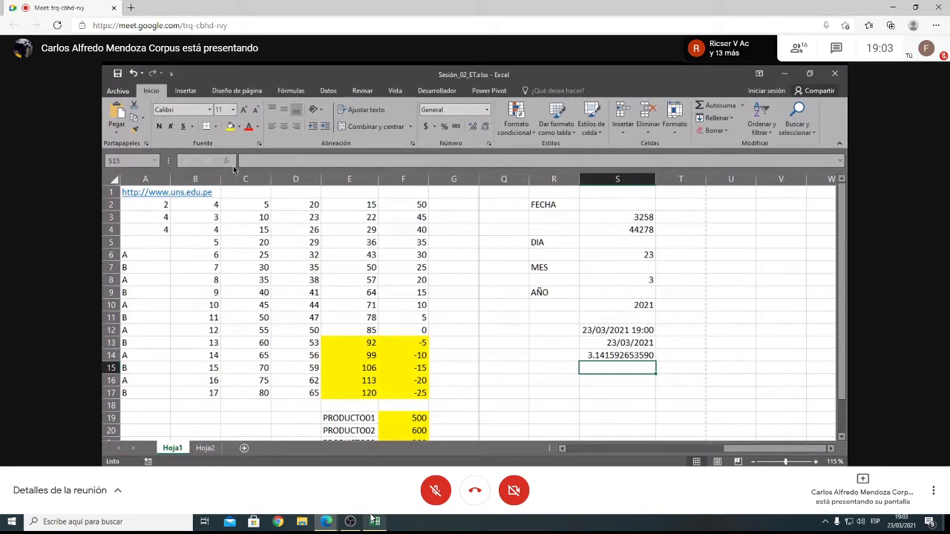
- Open the function catalogue for cell S15, browse the Estadísticas category and view the description of FRECUENCIA
left_click(227, 161)
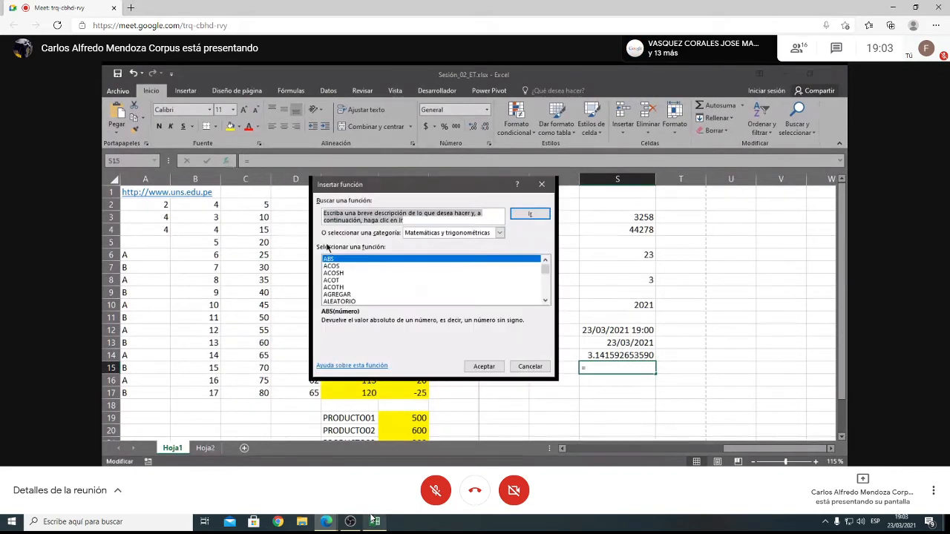
left_click_drag(409, 190, 536, 180)
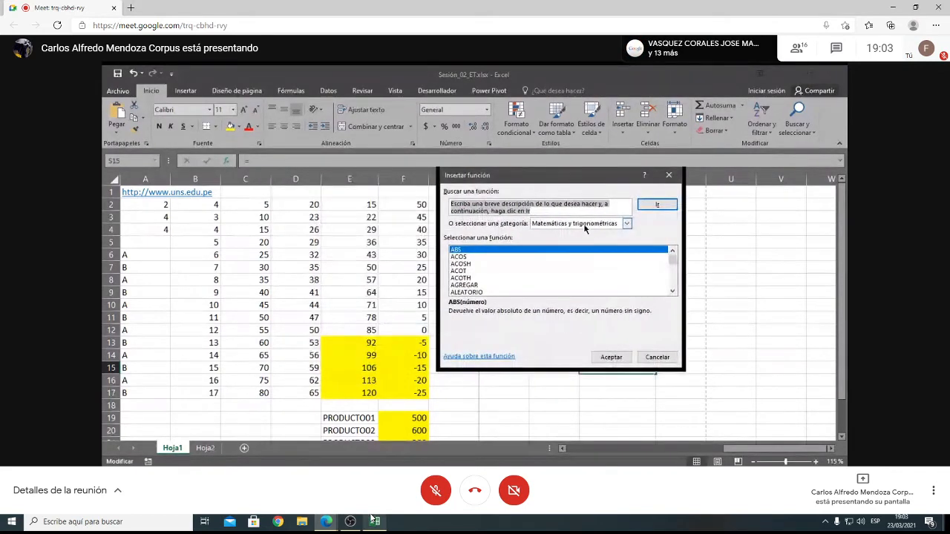
scroll(549, 271, "down", 3)
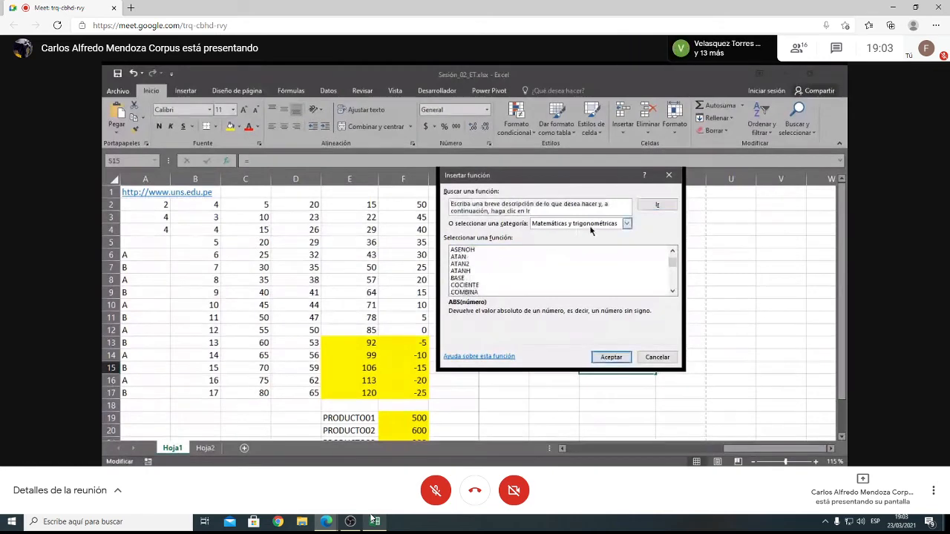
left_click(627, 223)
left_click(574, 268)
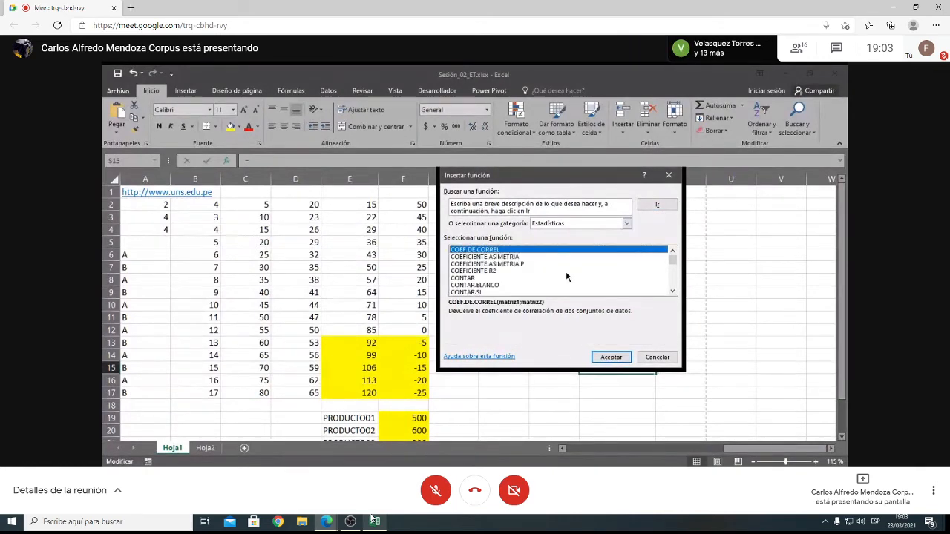
scroll(565, 272, "down", 4)
scroll(566, 276, "down", 10)
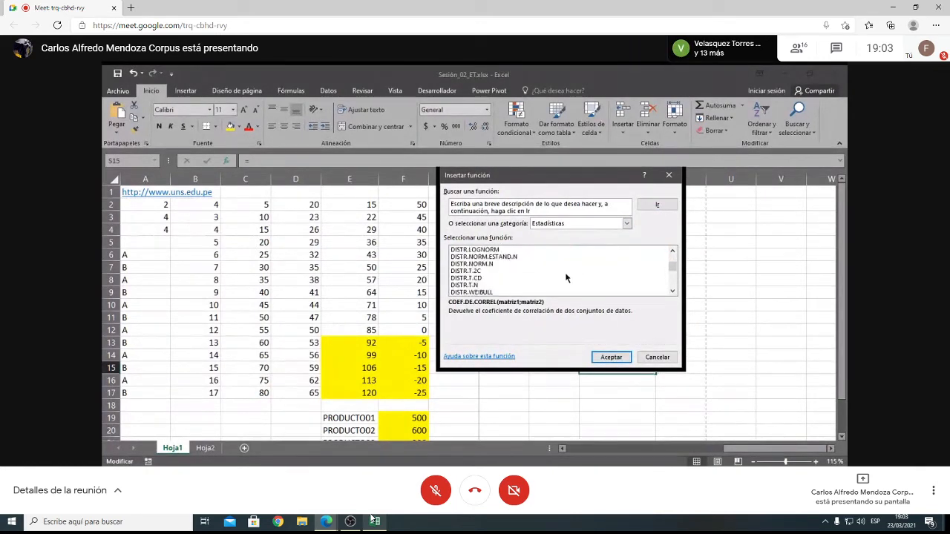
scroll(566, 275, "up", 3)
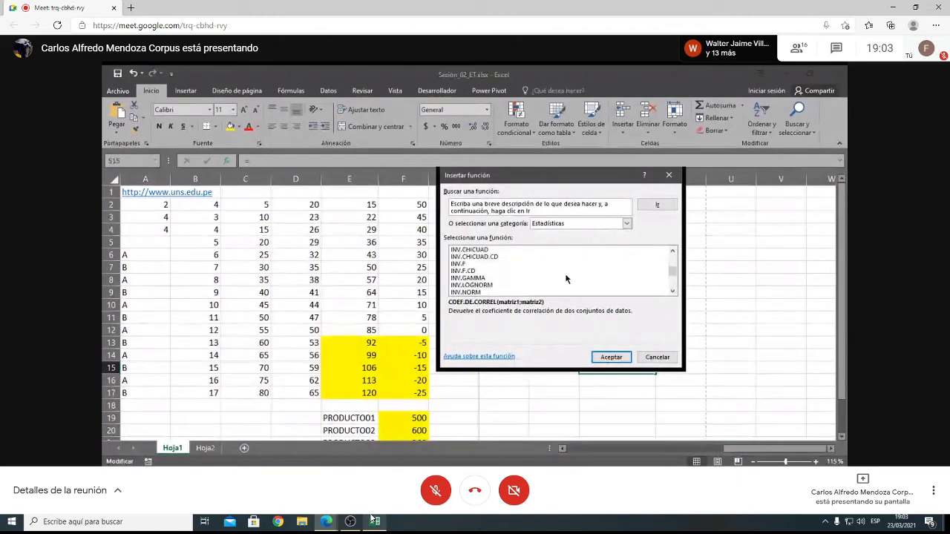
scroll(566, 275, "down", 2)
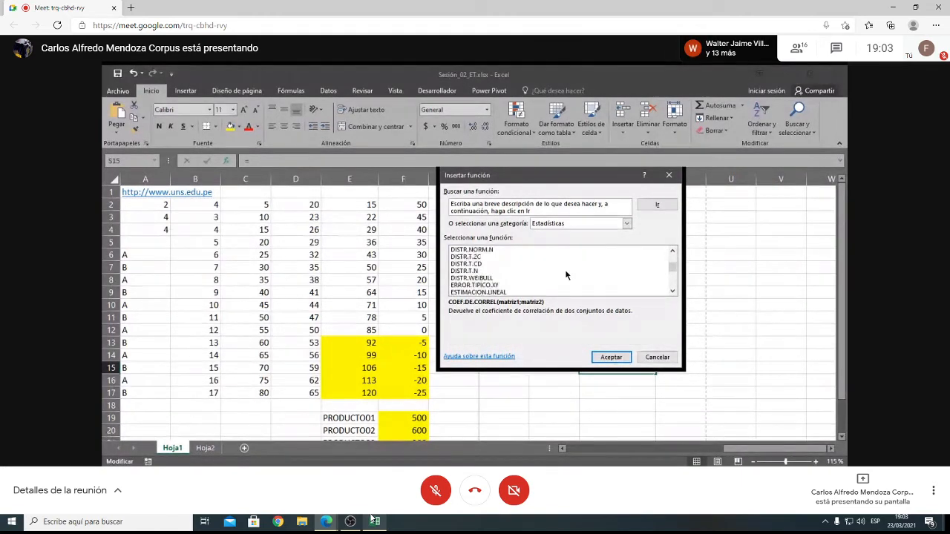
left_click(481, 272)
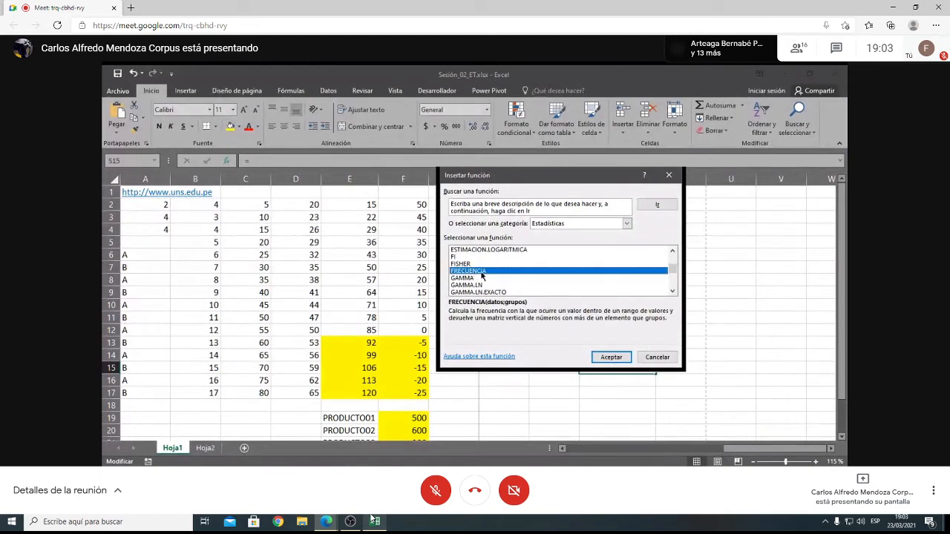
- Look through the functions in the Búsqueda y referencia and Base de datos categories
left_click(626, 223)
left_click(597, 275)
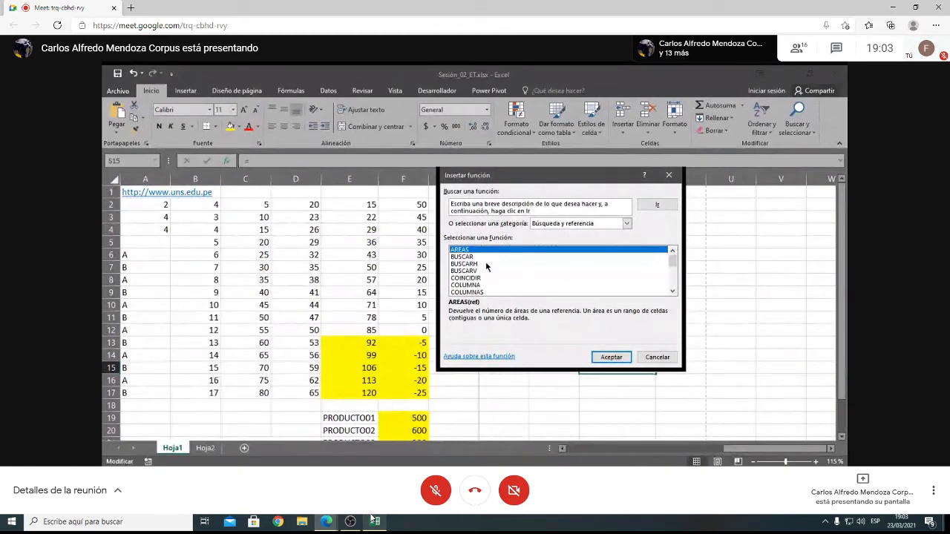
scroll(486, 266, "down", 1)
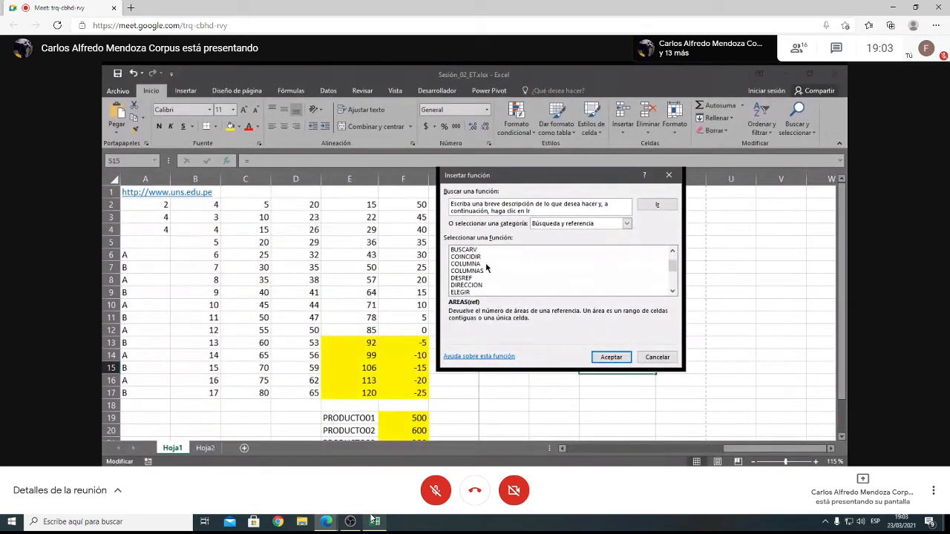
scroll(486, 265, "down", 2)
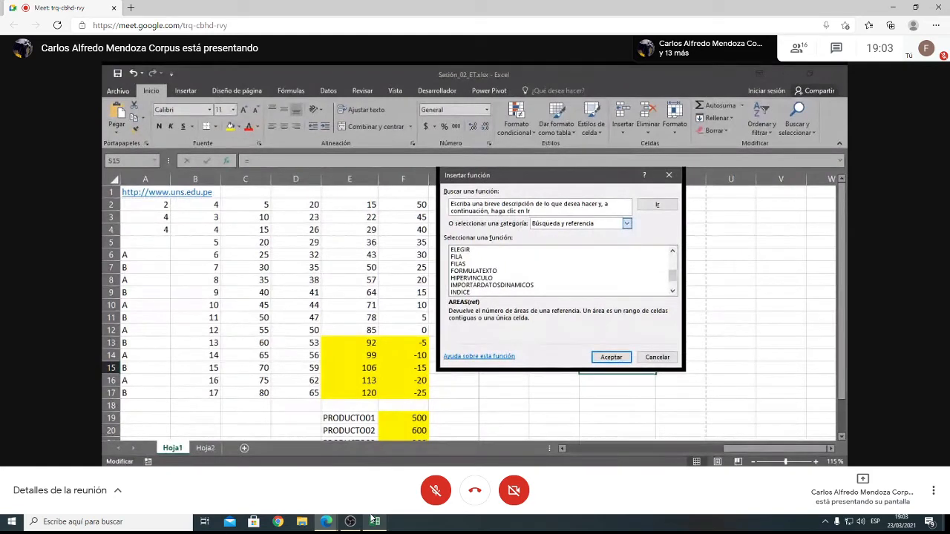
left_click(600, 279)
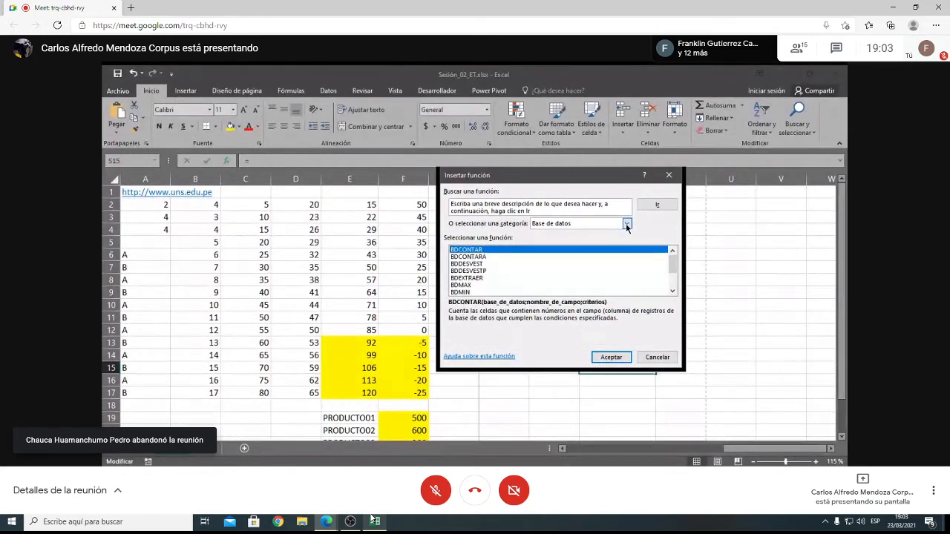
- Show the functions in the Texto category and compare the descriptions of CODIGO and CARACTER
left_click(583, 297)
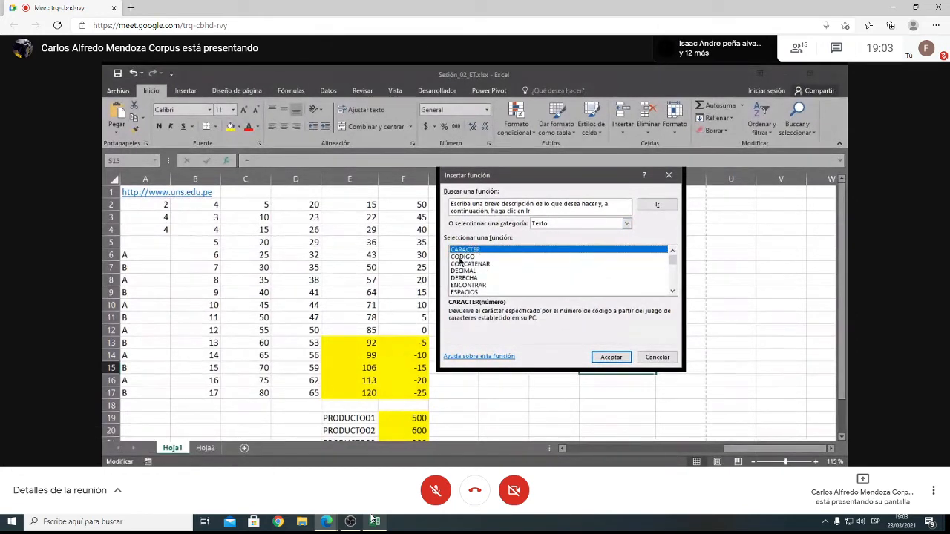
left_click(460, 257)
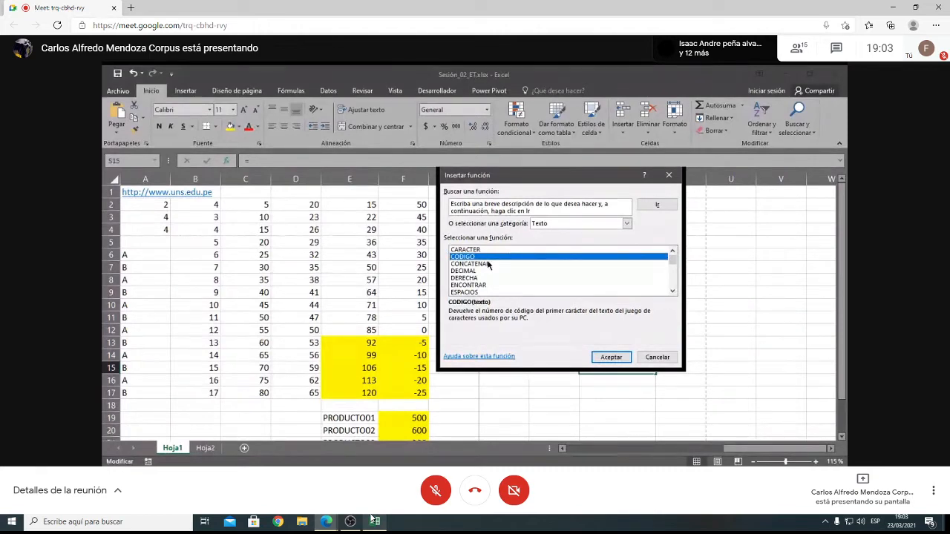
left_click(486, 251)
left_click(486, 257)
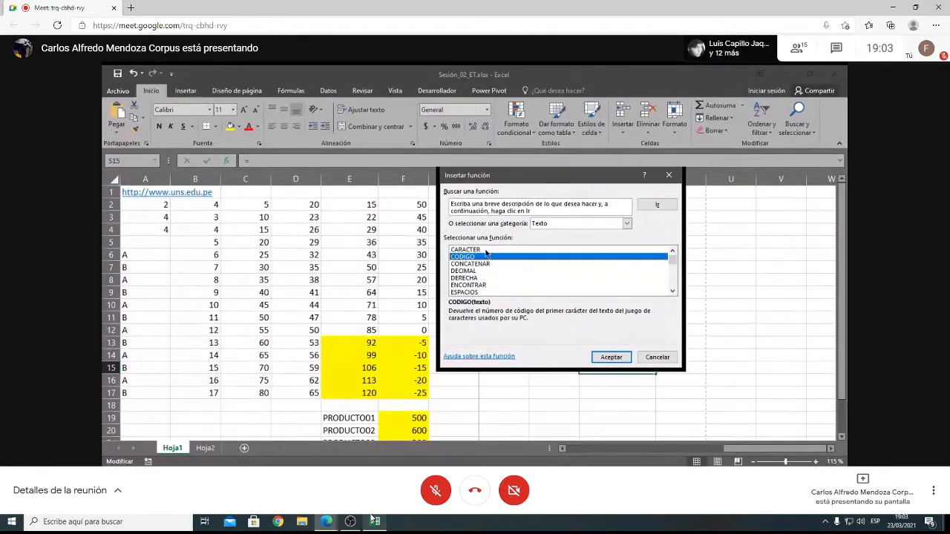
left_click(485, 249)
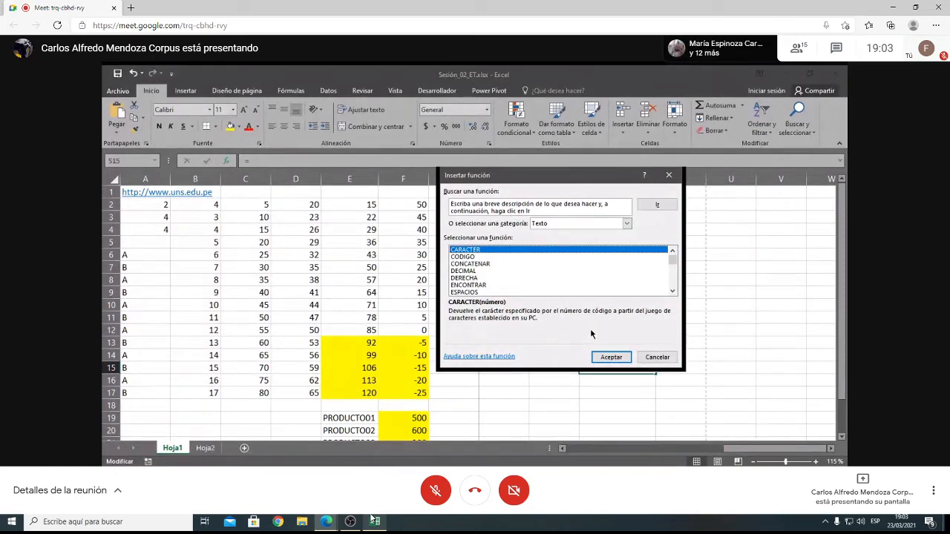
- Insert the CODIGO function in cell S15 with the text "A" as its argument
left_click(466, 257)
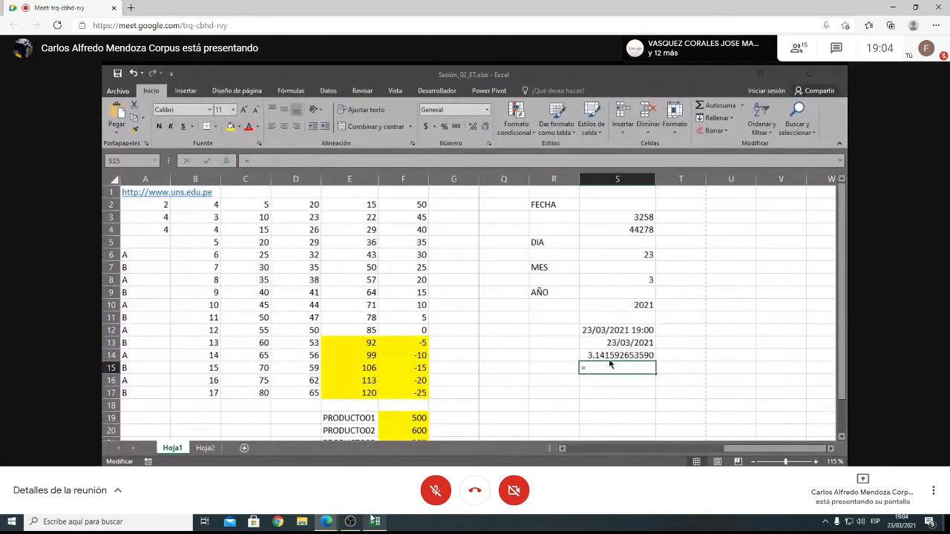
left_click(613, 358)
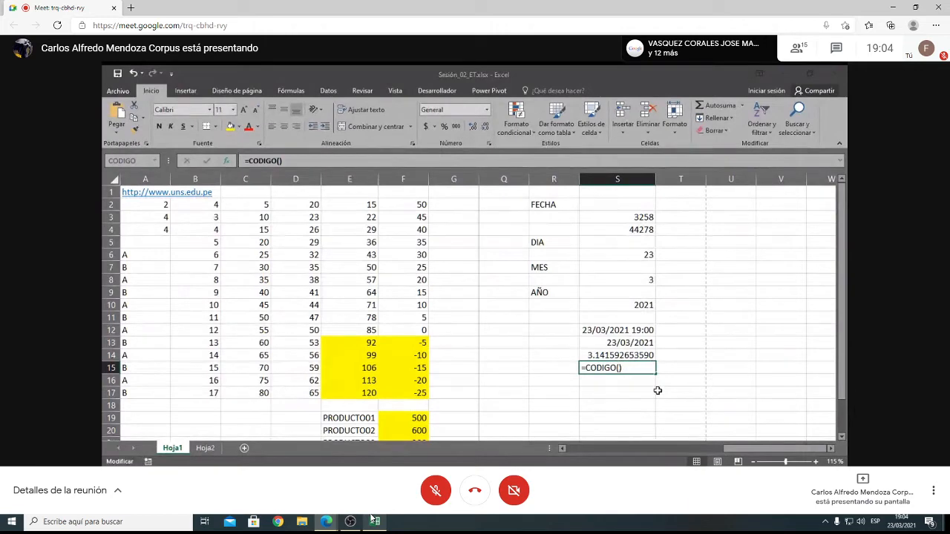
key("F2")
key("Left")
type("A")
left_click(647, 314)
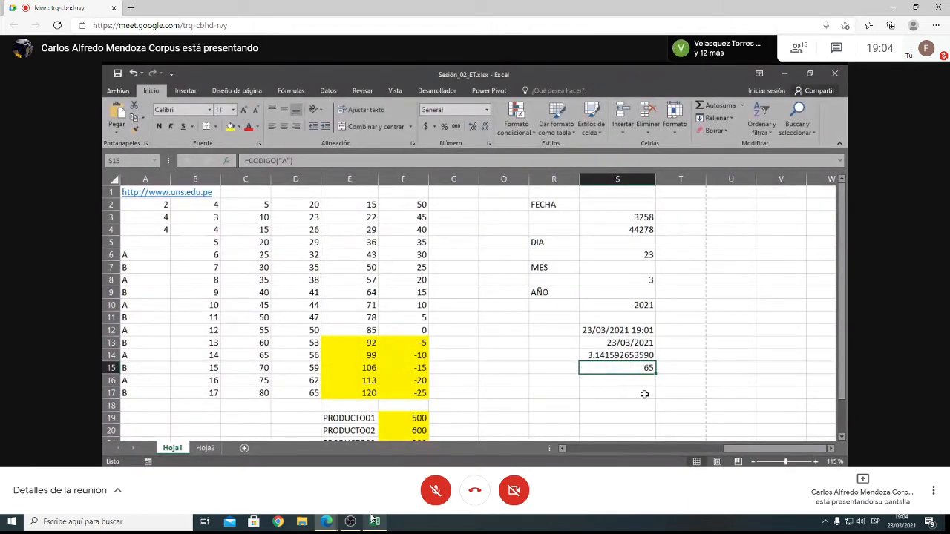
- Move the CODIGO formula from cell S15 down to cell S16
left_click(673, 369)
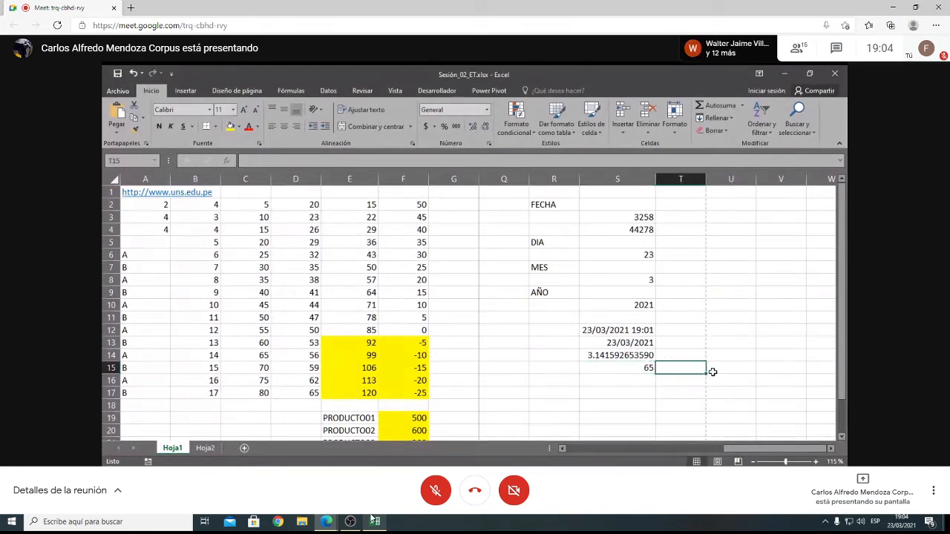
left_click(614, 368)
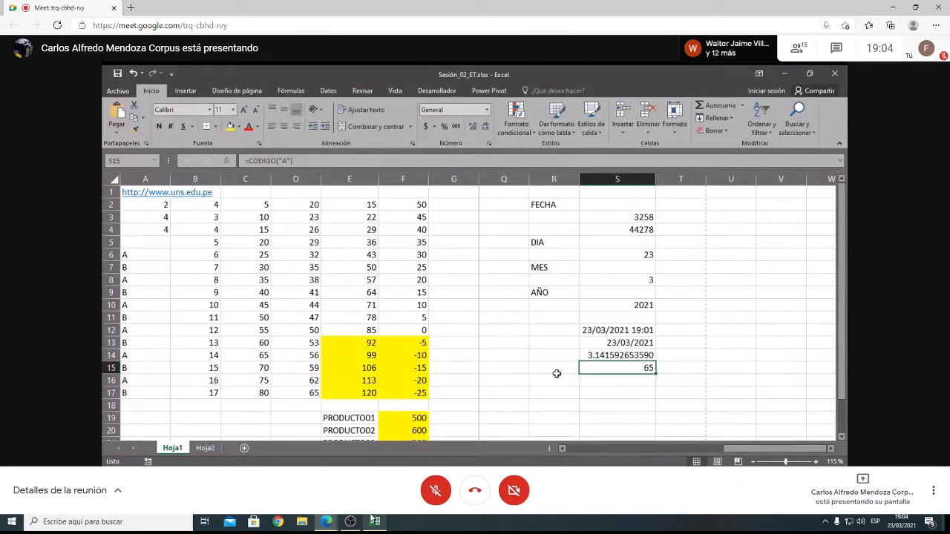
left_click_drag(599, 373, 600, 386)
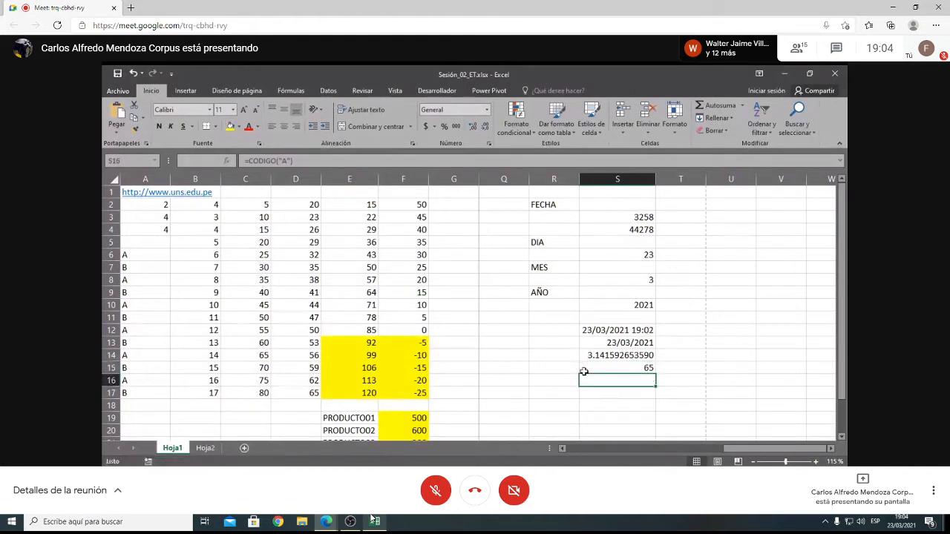
left_click(557, 368)
left_click(625, 381)
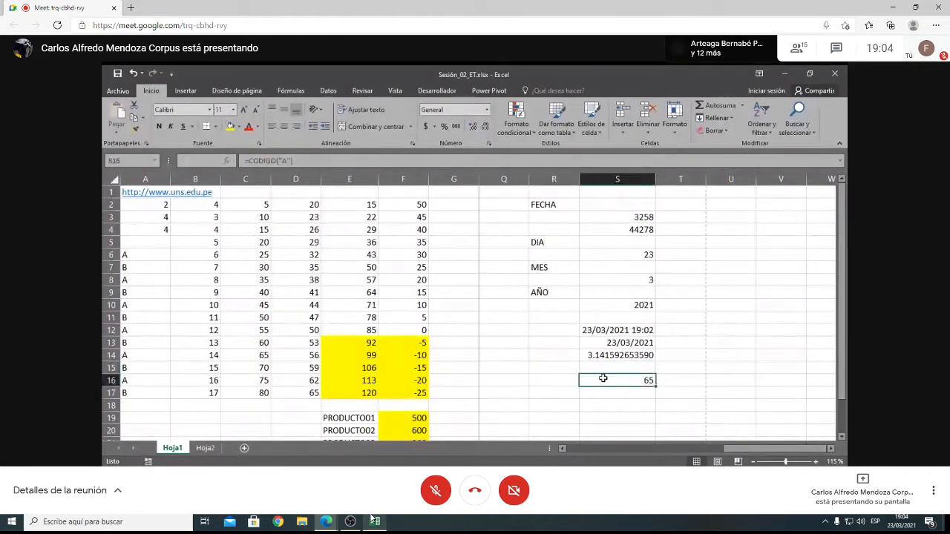
- Enter the uppercase label CODIGO in cell R15
left_click(557, 369)
type("c")
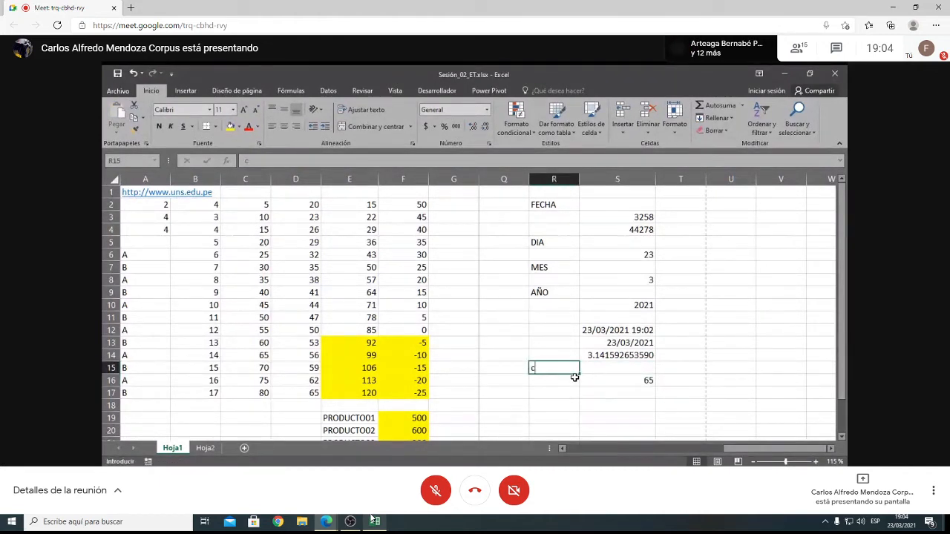
type("odigo")
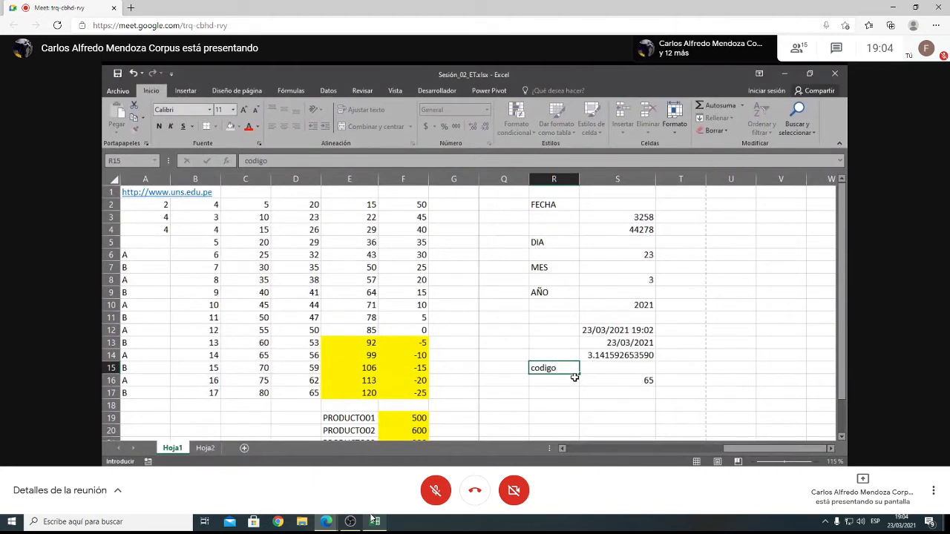
key("Escape")
type("CODIGO")
key("Return")
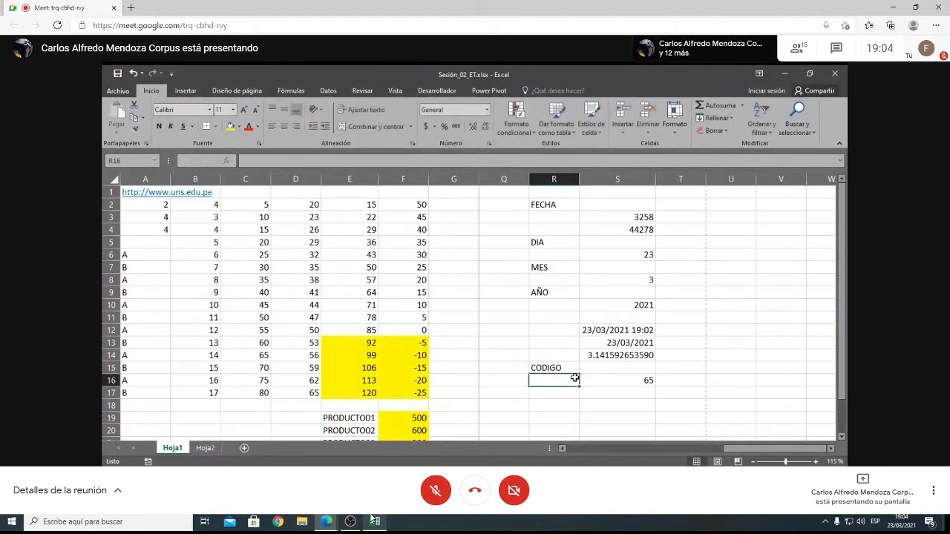
- Enter the label CARÁCTER in cell R17
left_click(555, 394)
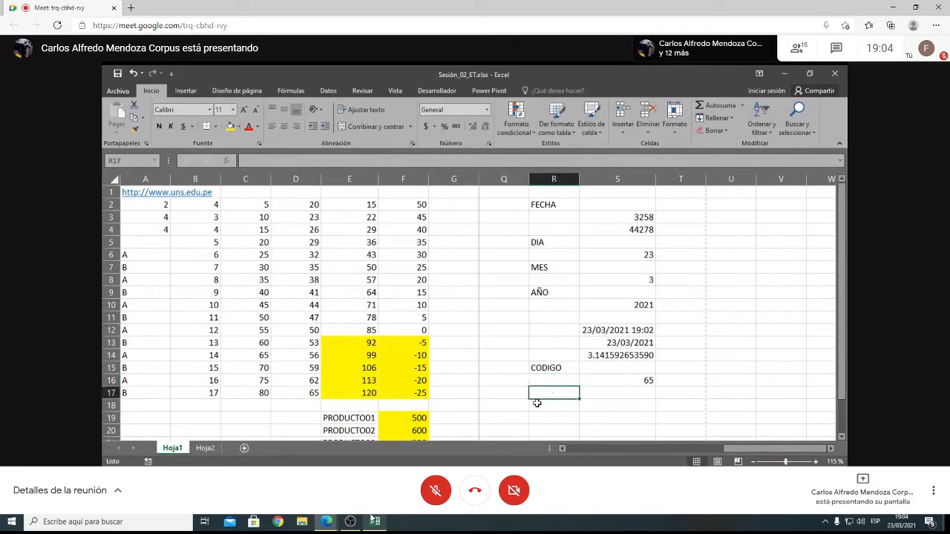
type("CARACTER")
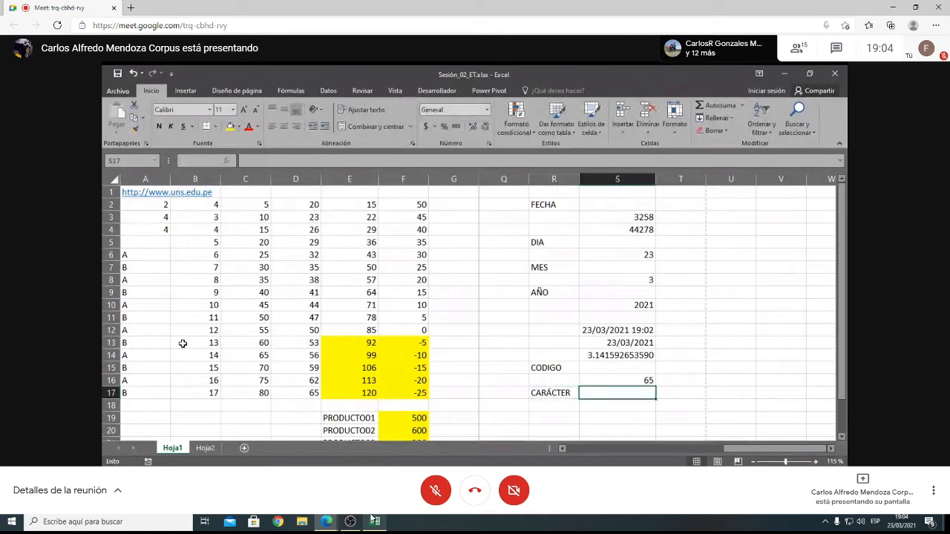
key("Return")
- Enter a CARACTER formula in cell S18 that converts the code in S16
type("=C")
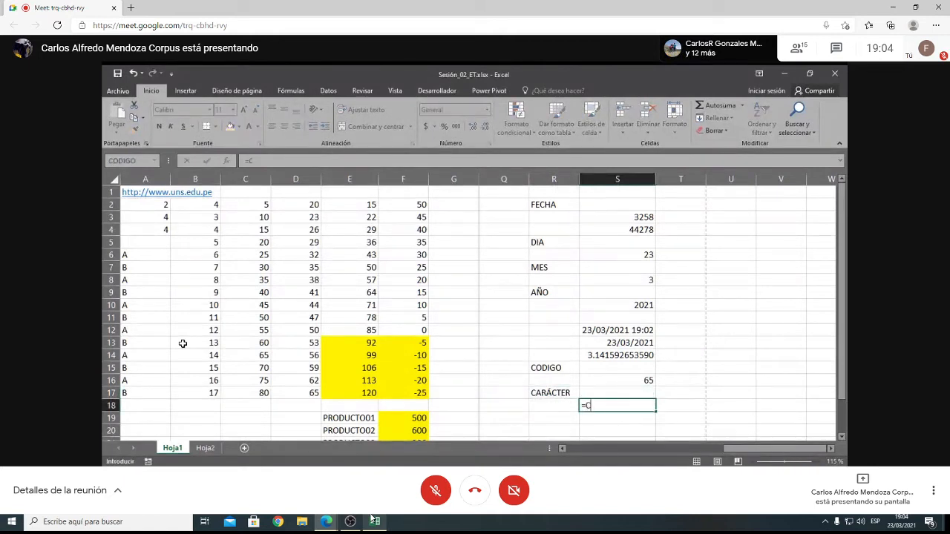
type("ARACTER(")
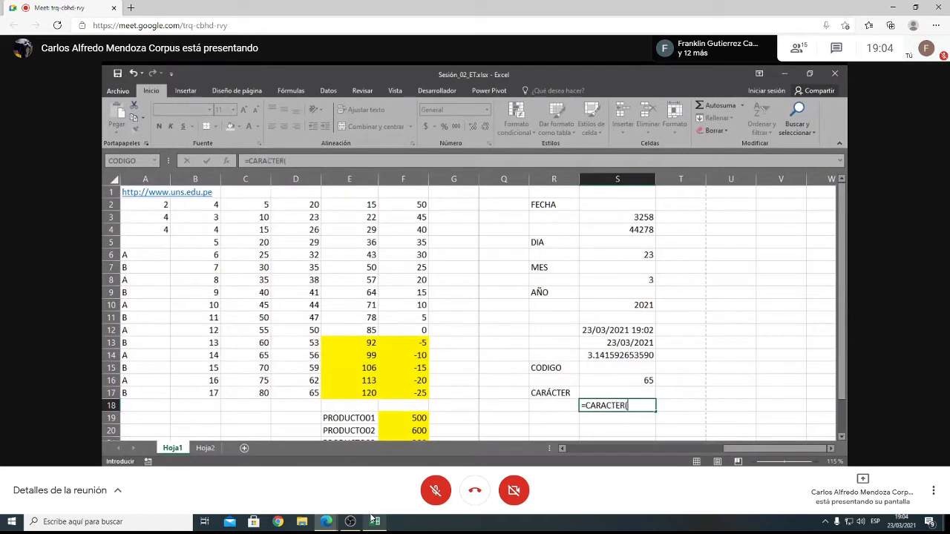
left_click(629, 381)
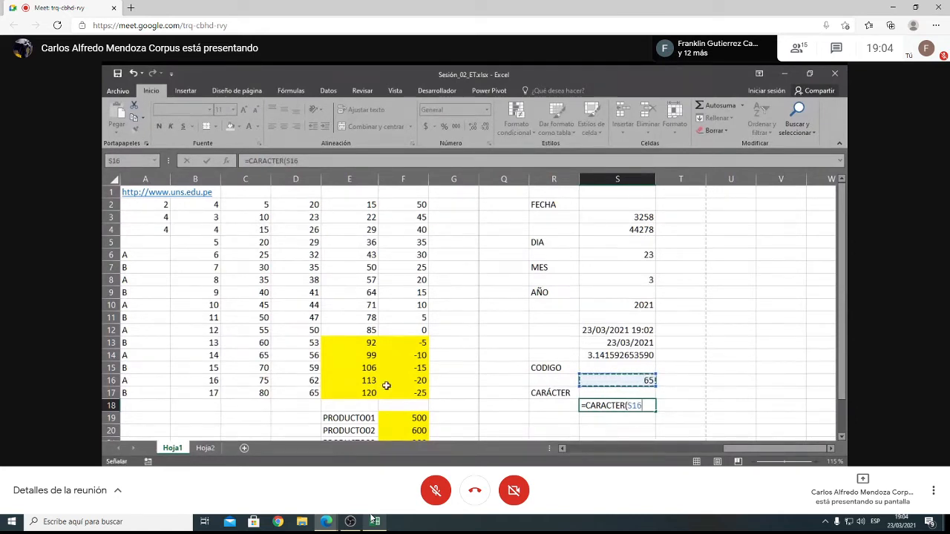
key("Return")
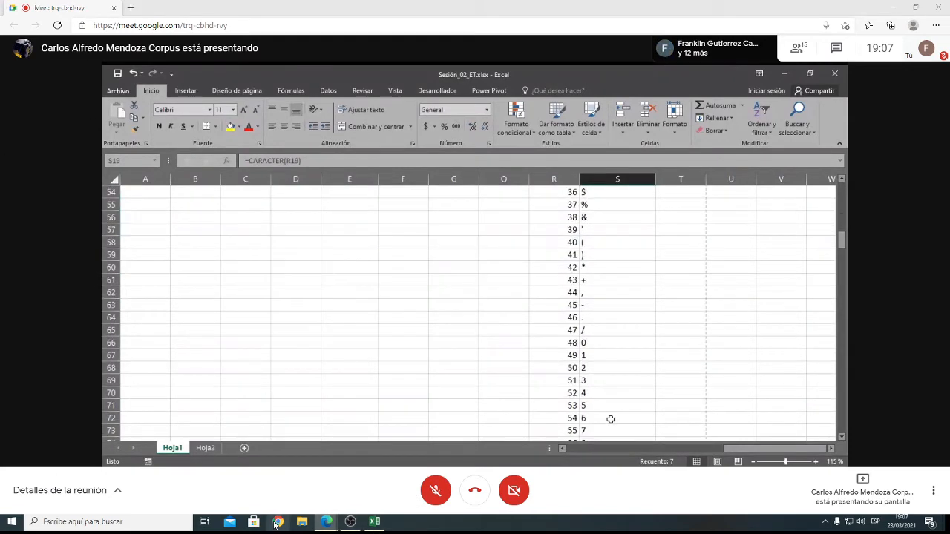
- Examine the list of codes and characters in columns R and S, from the digits through the uppercase letters to the lowercase ones
scroll(611, 419, "down", 2)
scroll(611, 419, "down", 2)
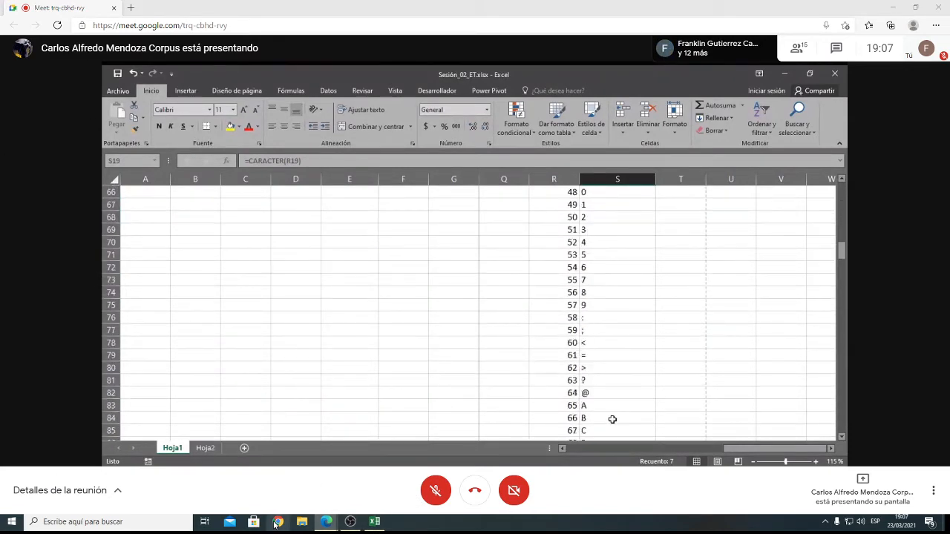
scroll(613, 419, "down", 2)
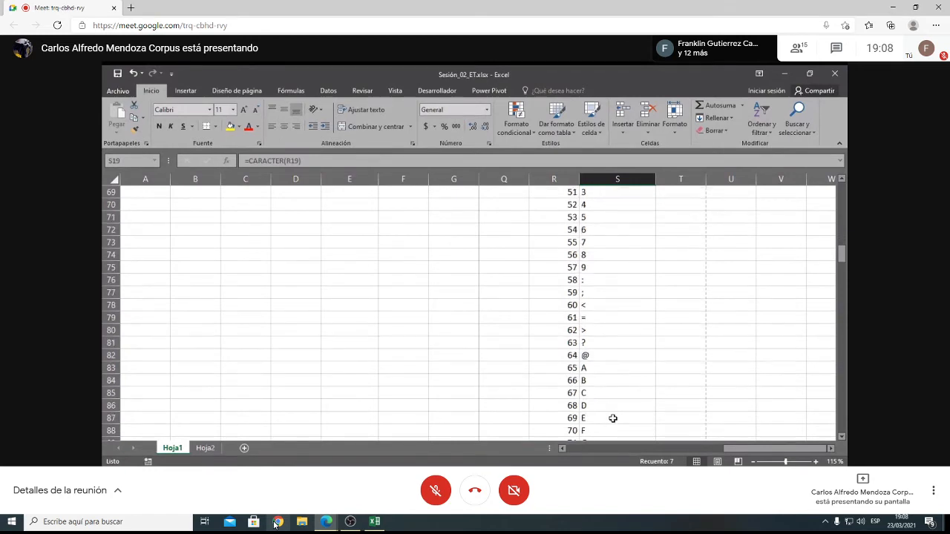
left_click(611, 301)
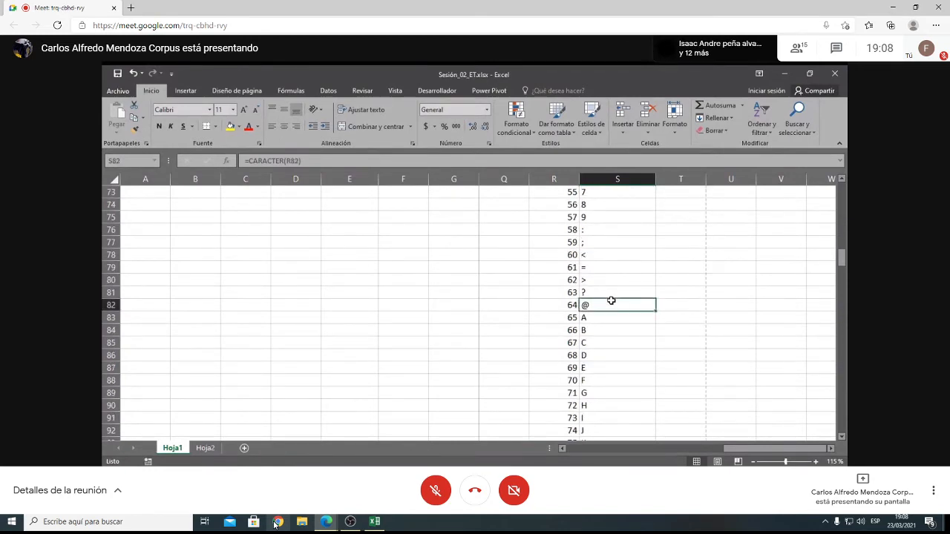
scroll(669, 343, "down", 2)
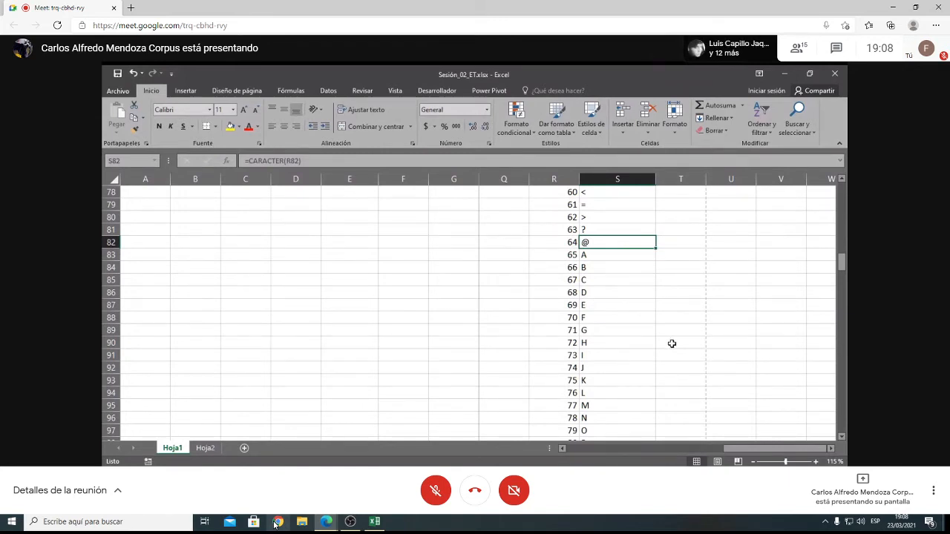
scroll(672, 343, "down", 8)
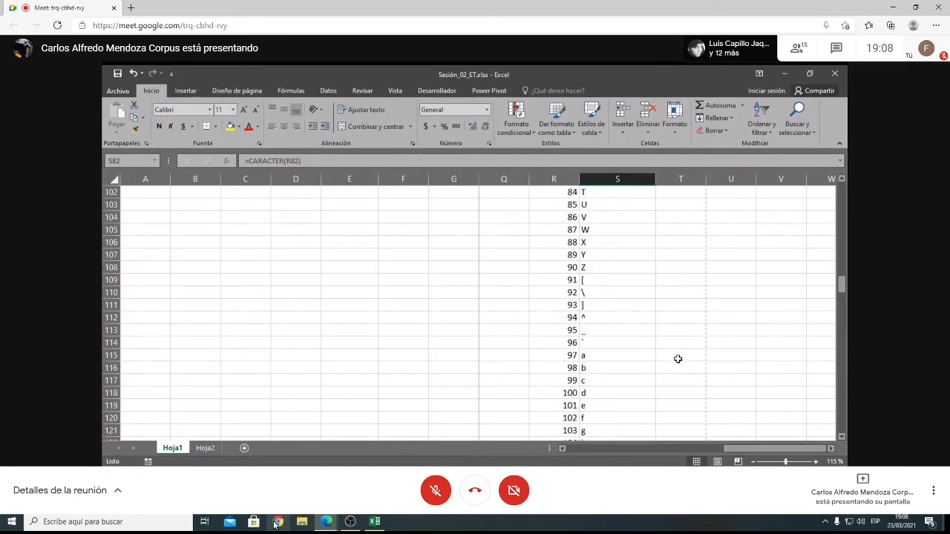
scroll(678, 359, "down", 1)
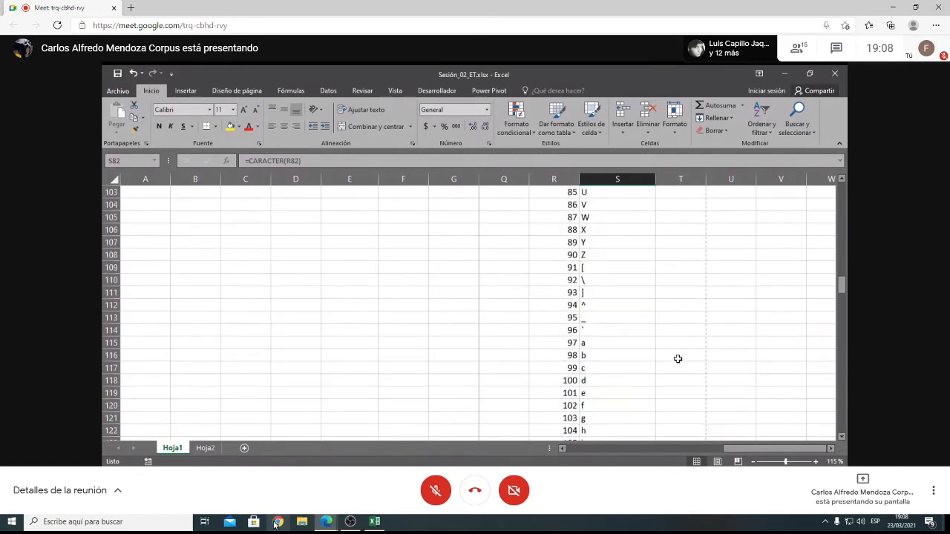
- Try out the ^ character of code 94 in cell T112, and undo the entry
left_click(635, 304)
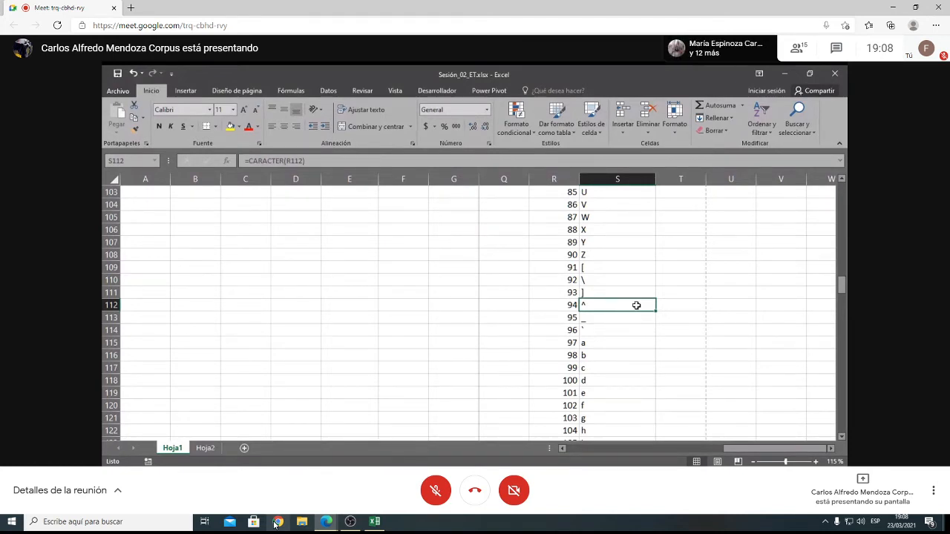
left_click(681, 304)
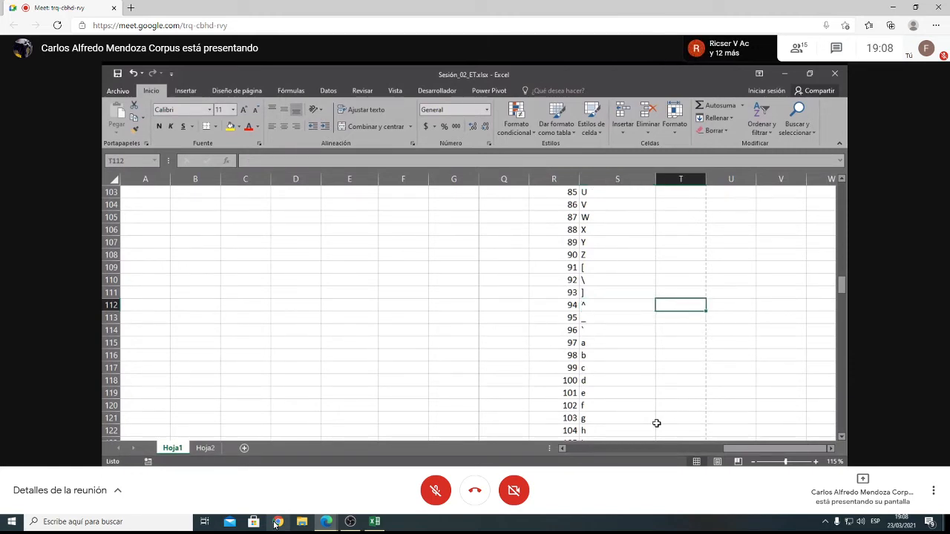
type("^")
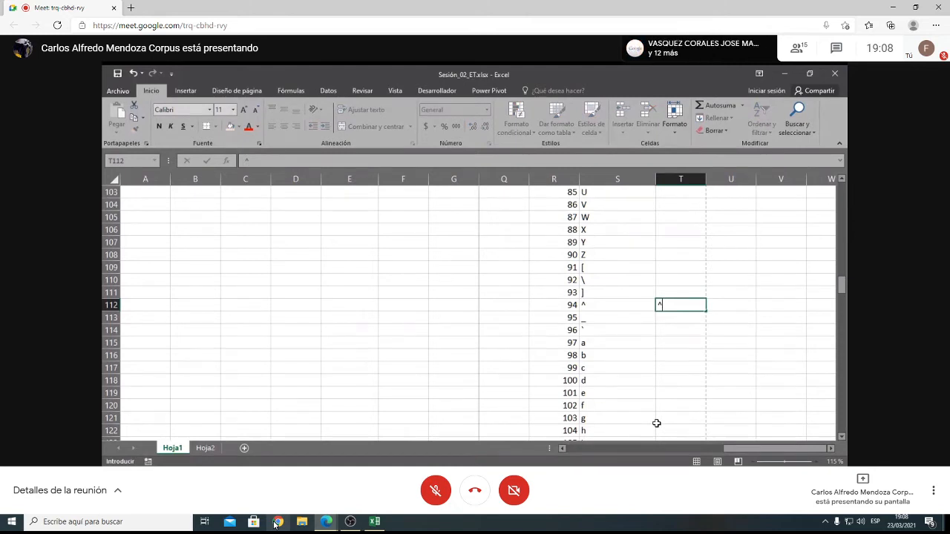
left_click(687, 343)
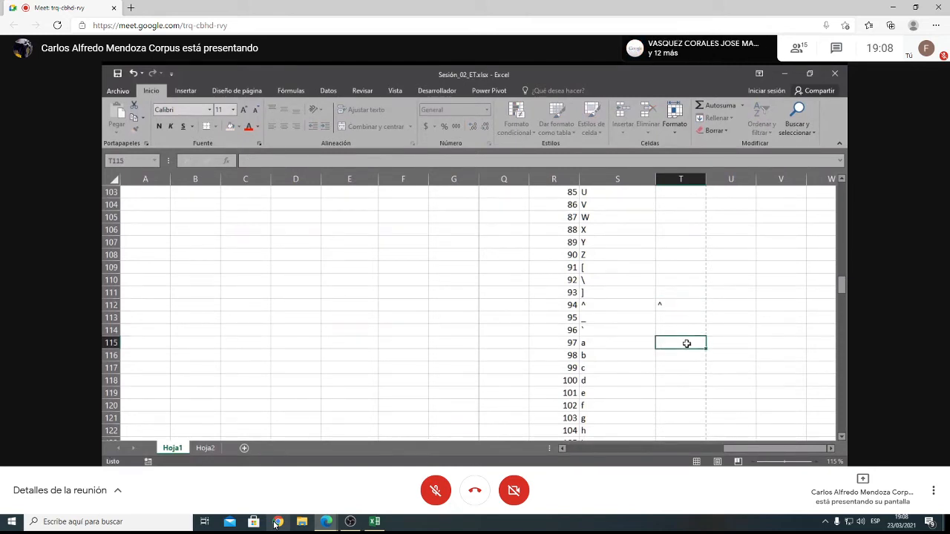
key("ctrl+z")
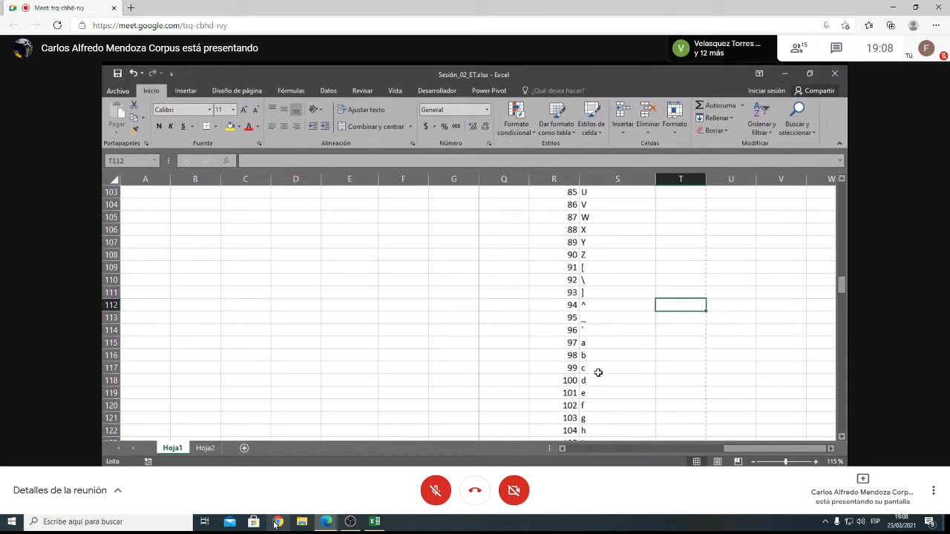
- Examine the characters for the remaining lowercase letters and the special symbols above code 122 in columns R and S
scroll(607, 418, "down", 4)
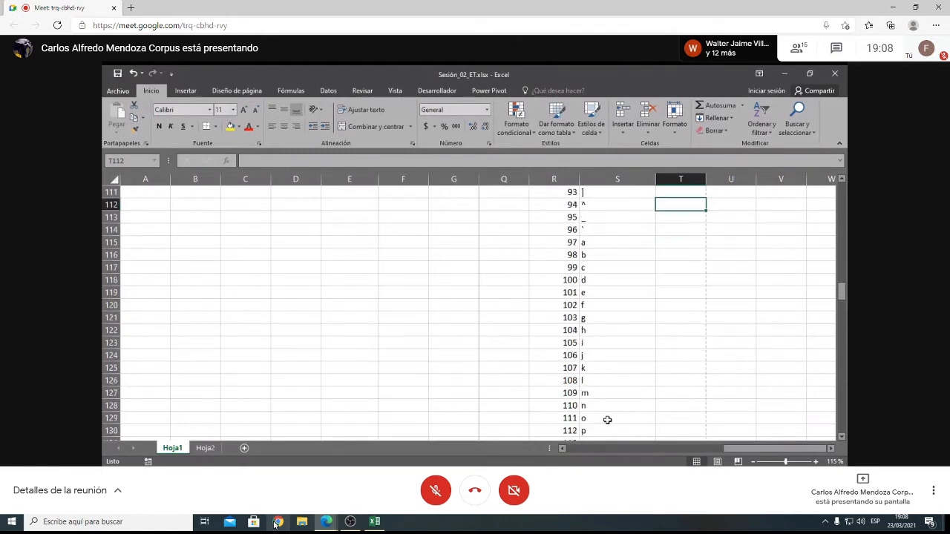
scroll(607, 420, "down", 7)
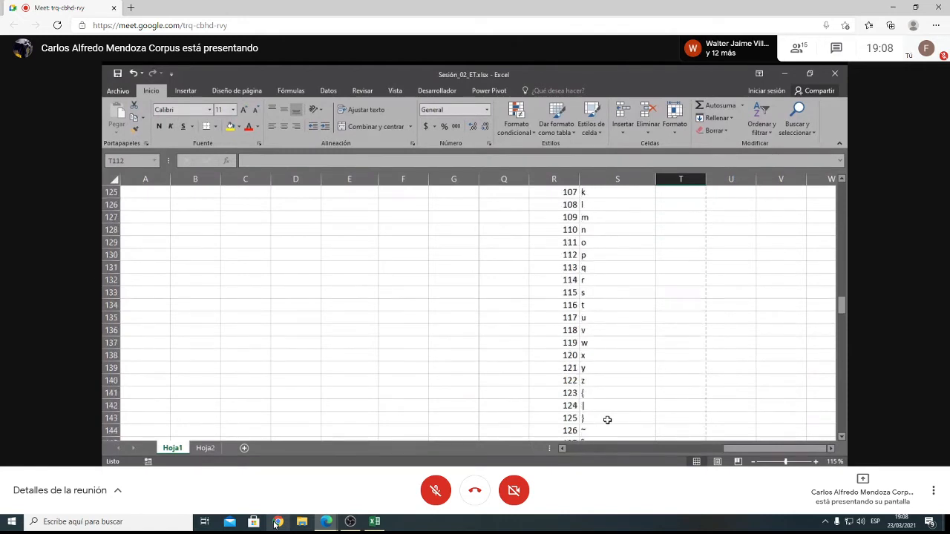
scroll(607, 420, "down", 2)
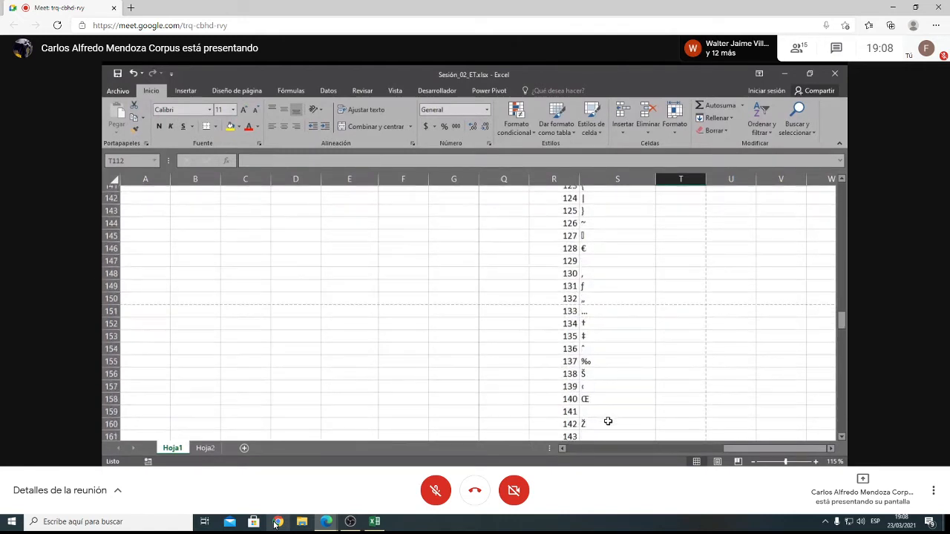
scroll(607, 421, "down", 1)
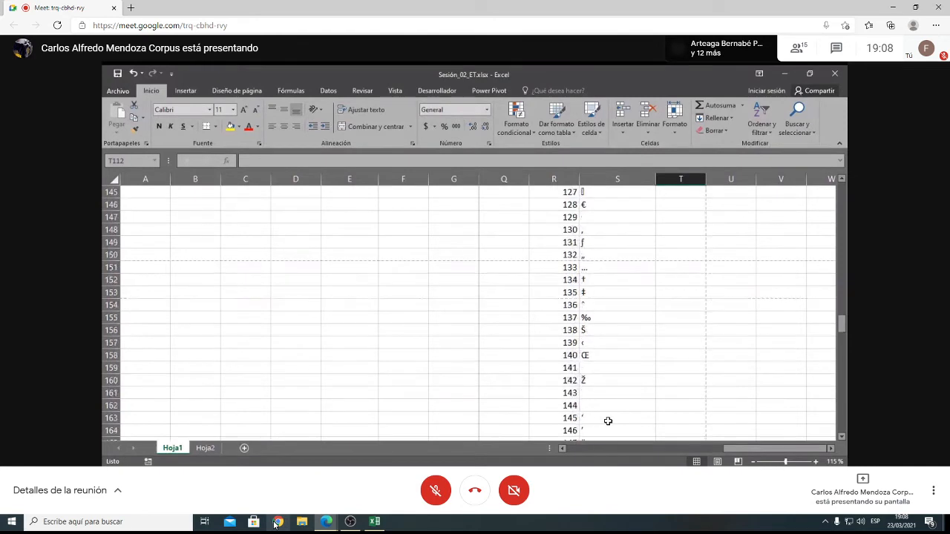
- Clear the list of codes and characters in cells R19 to S273
scroll(608, 421, "down", 4)
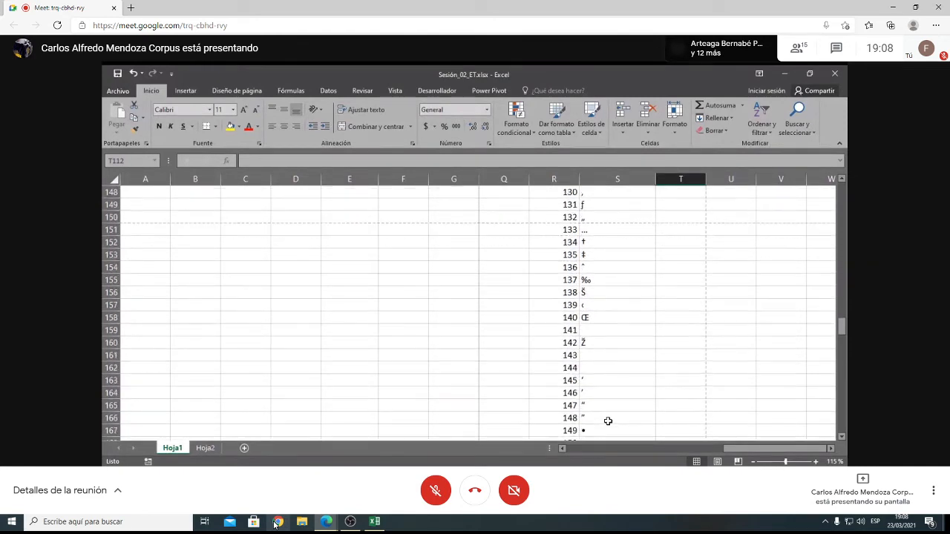
scroll(608, 421, "up", 7)
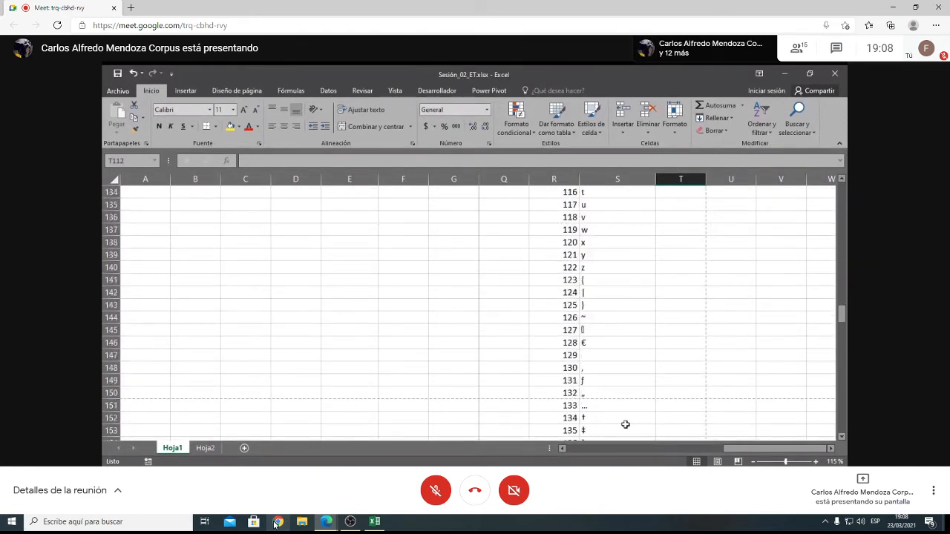
left_click_drag(841, 313, 834, 186)
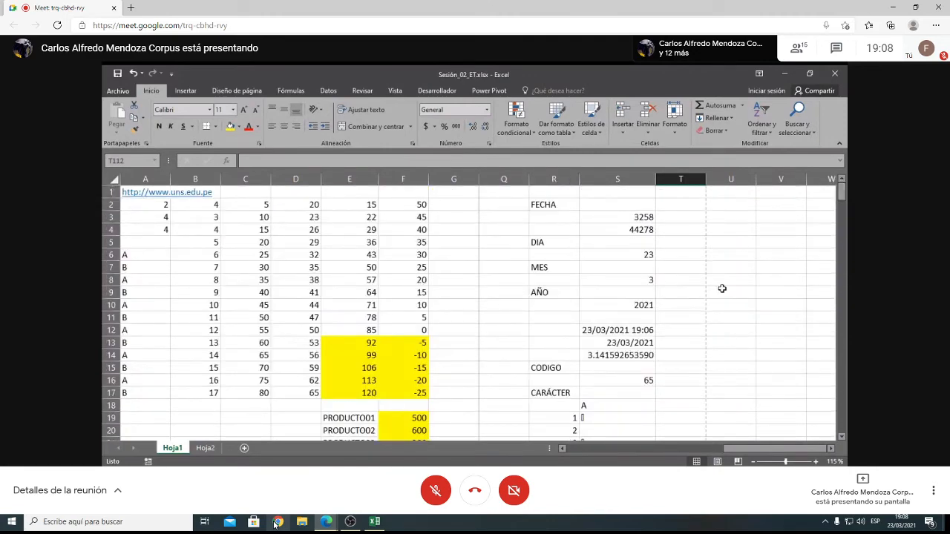
scroll(715, 381, "down", 3)
scroll(711, 379, "down", 2)
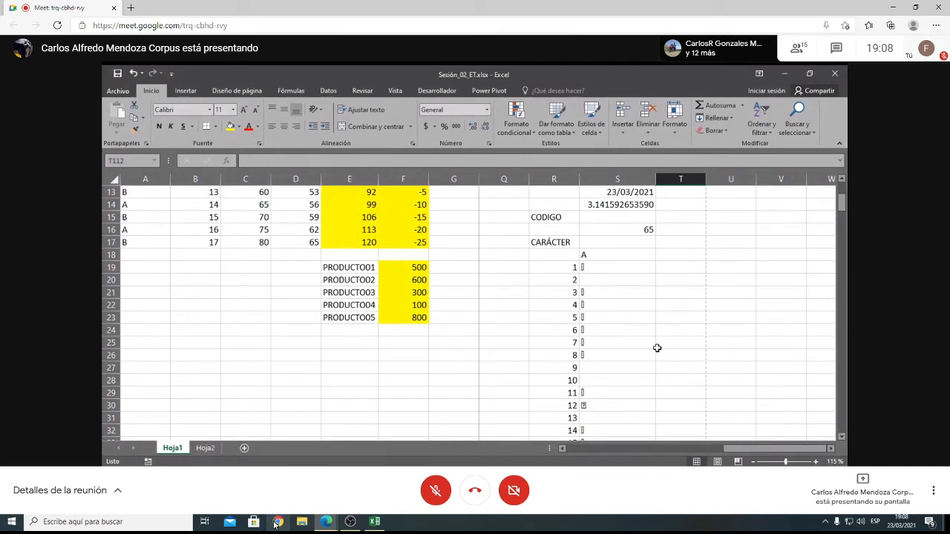
left_click(549, 267)
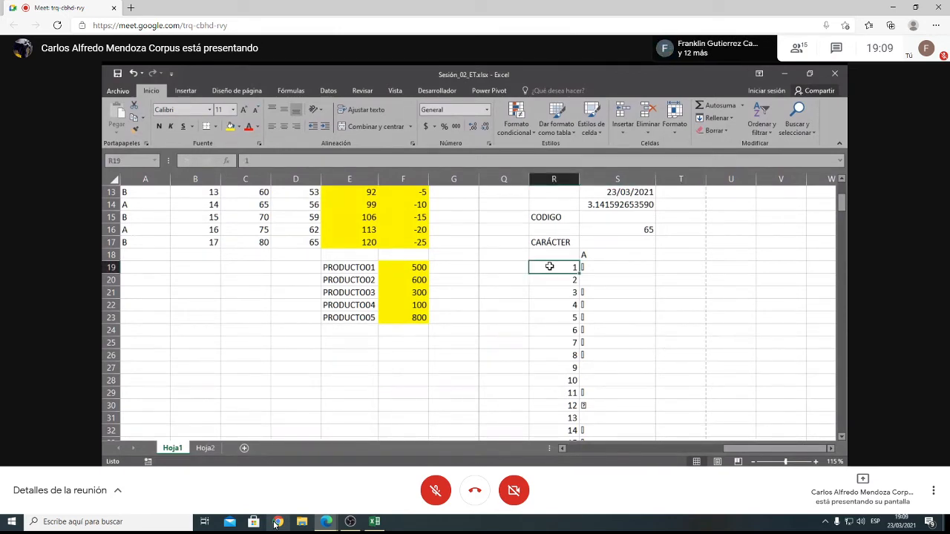
key("shift+Right")
key("ctrl+shift+Down")
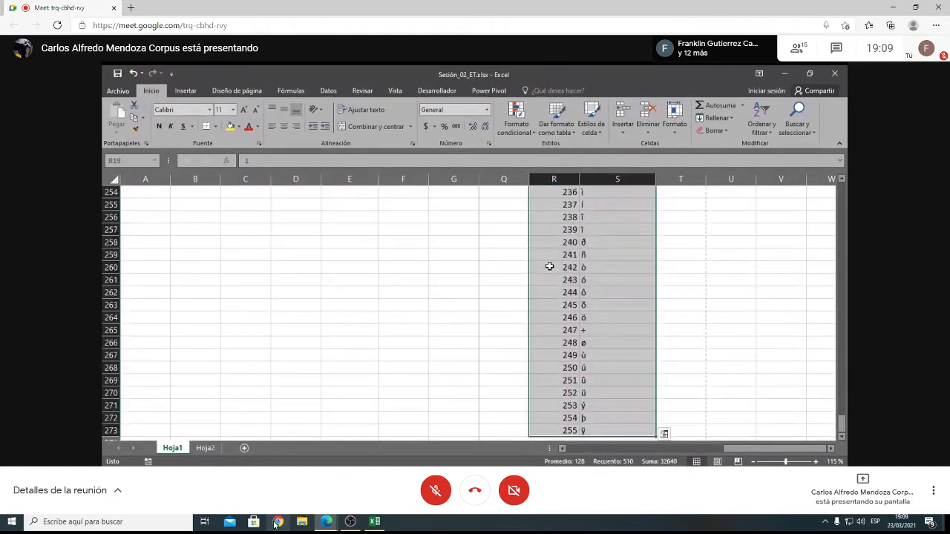
key("Delete")
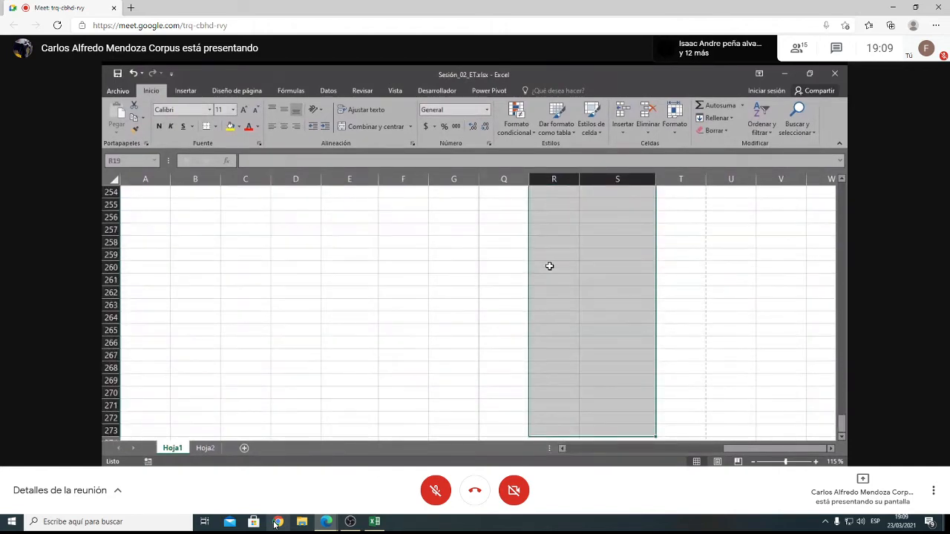
- Enter 1 in cell R19 as the starting value of the code list
key("Up")
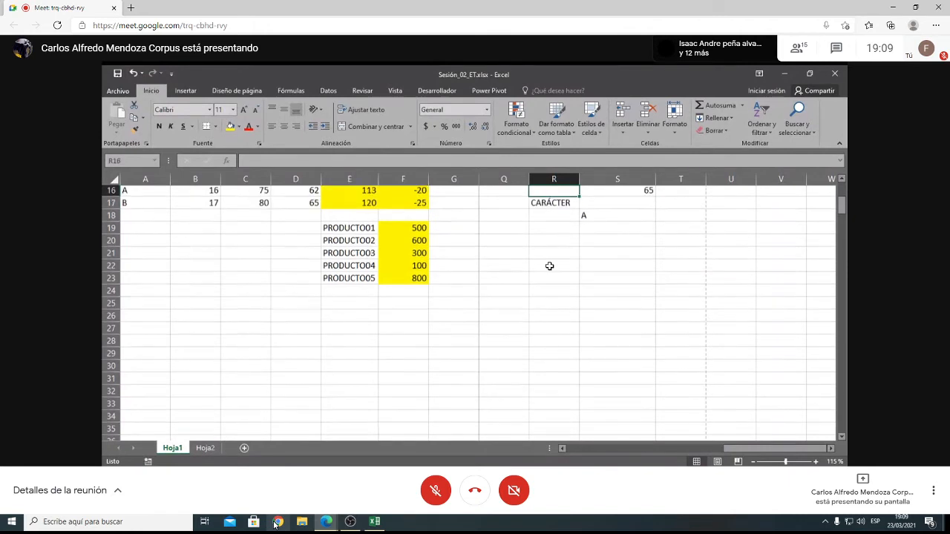
key("Down")
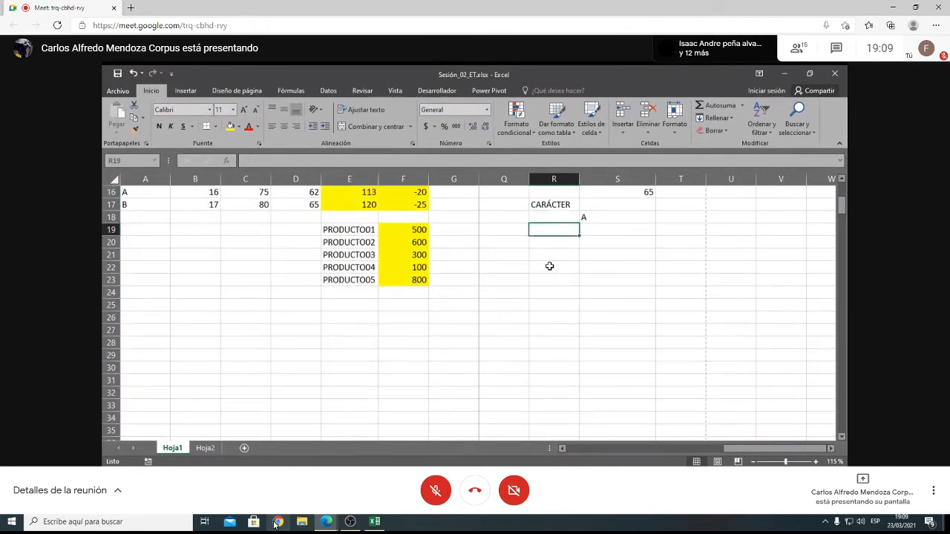
type("1")
key("Return")
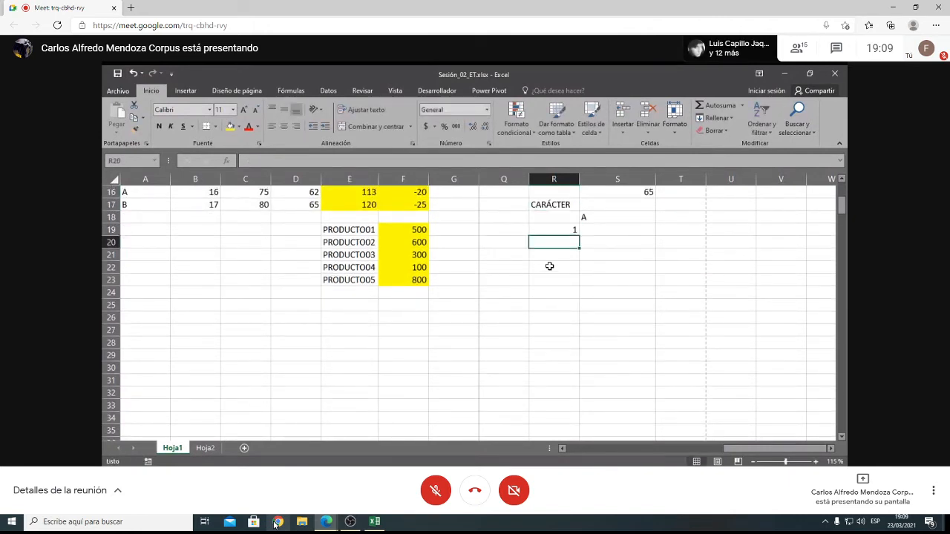
- Fill a linear series down column R from cell R19, with an increment of 1 and a limit of 255
key("Up")
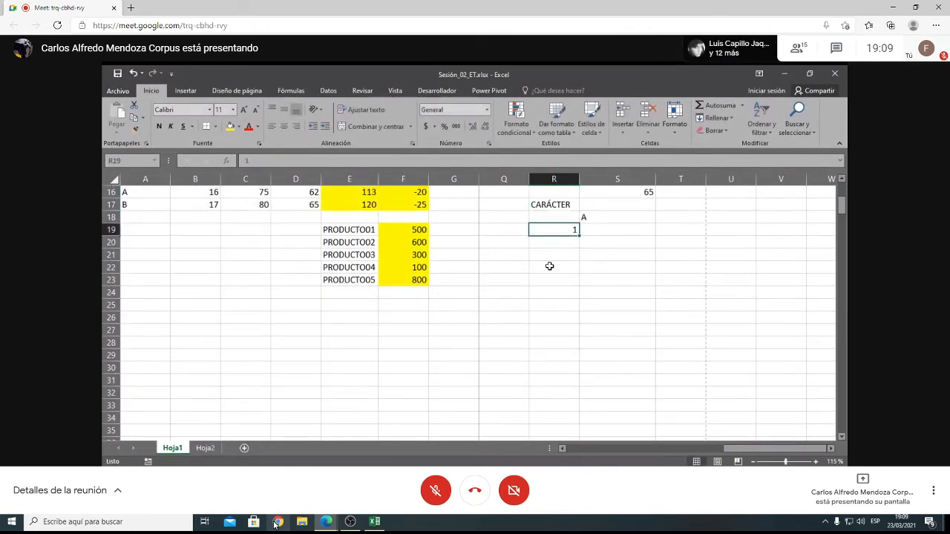
left_click(734, 119)
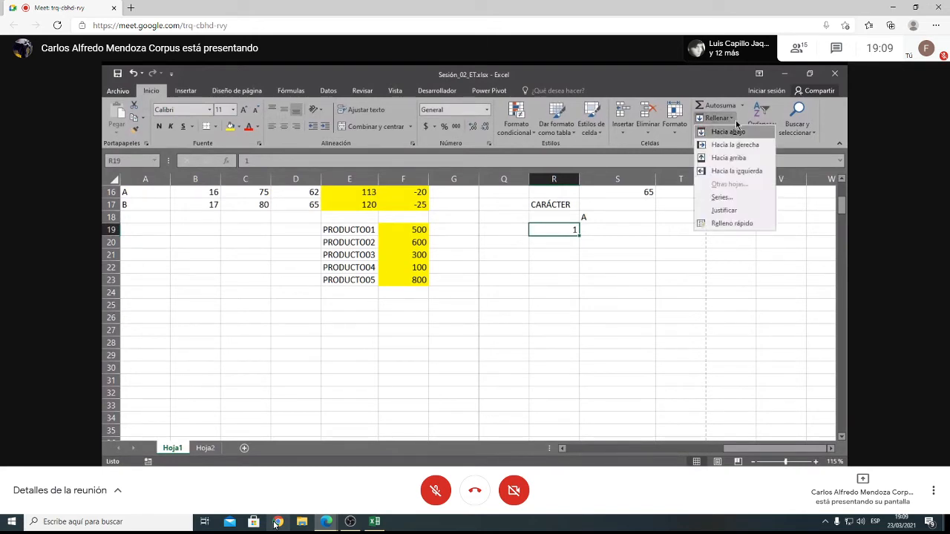
left_click(746, 198)
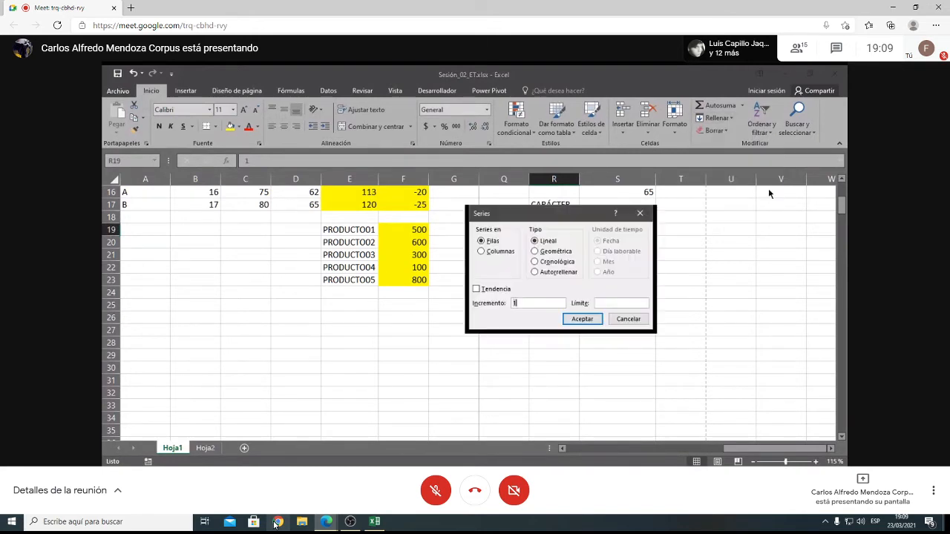
left_click(496, 251)
left_click(621, 303)
type("255")
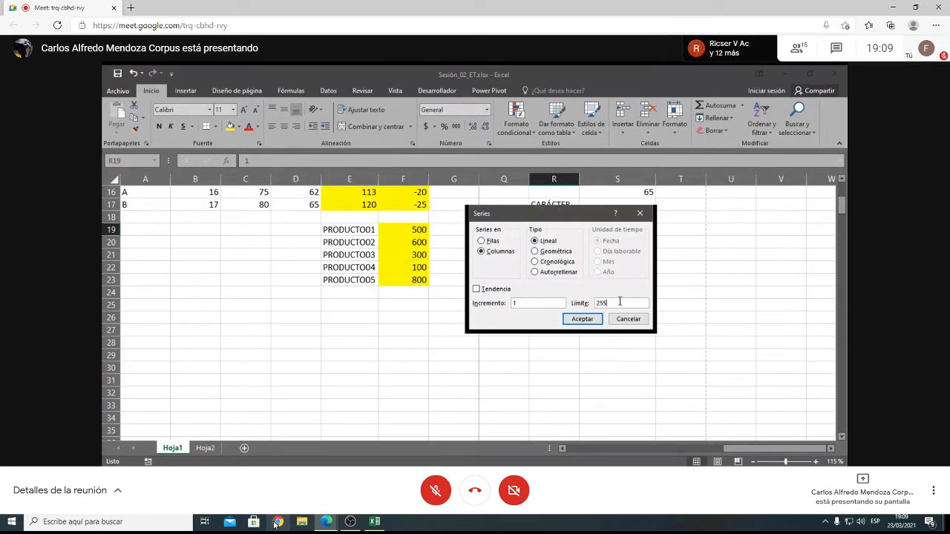
key("Return")
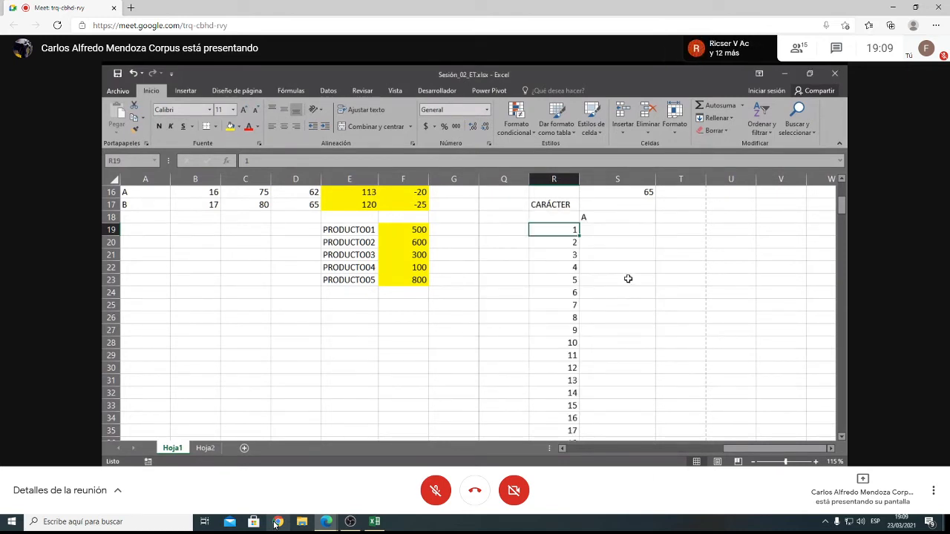
key("ctrl+Down")
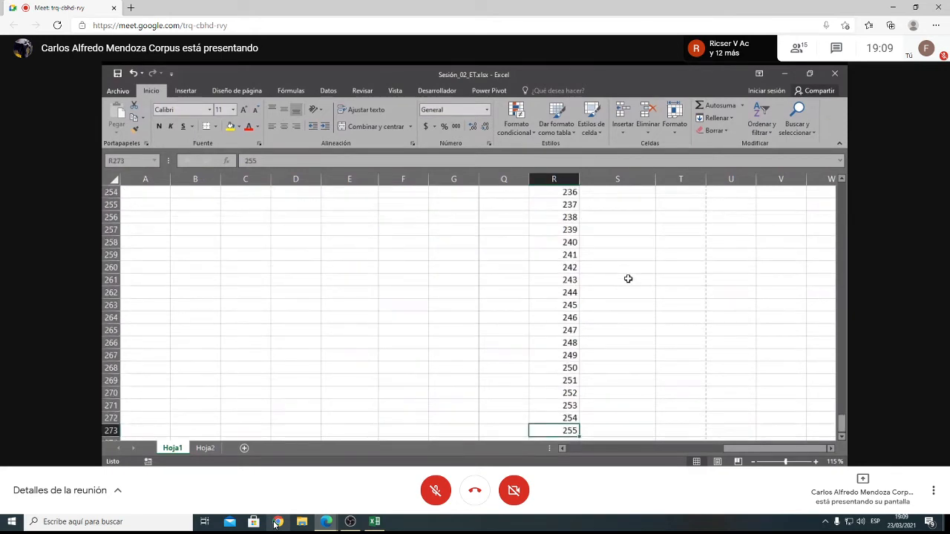
key("ctrl+Up")
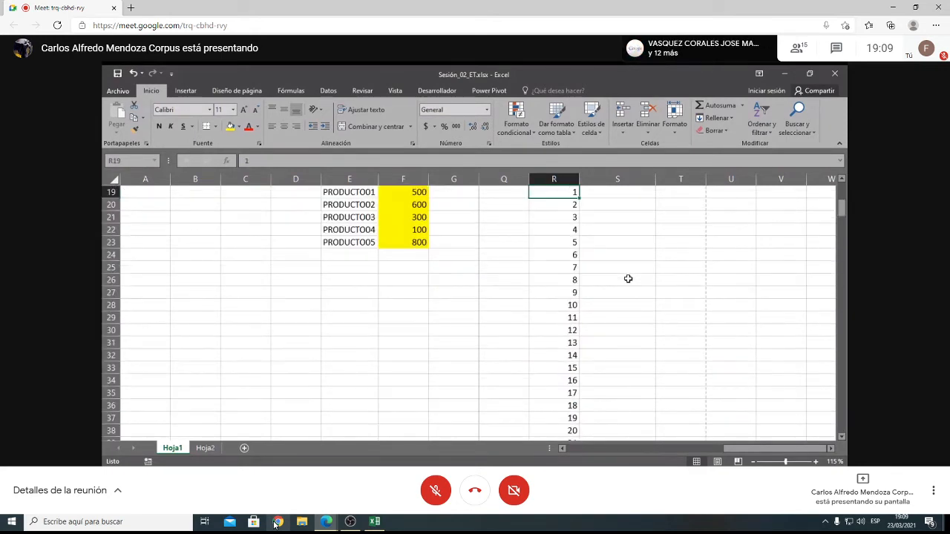
- Enter the formula =CARACTER(R19) in cell S19, beside the first code
scroll(628, 278, "up", 3)
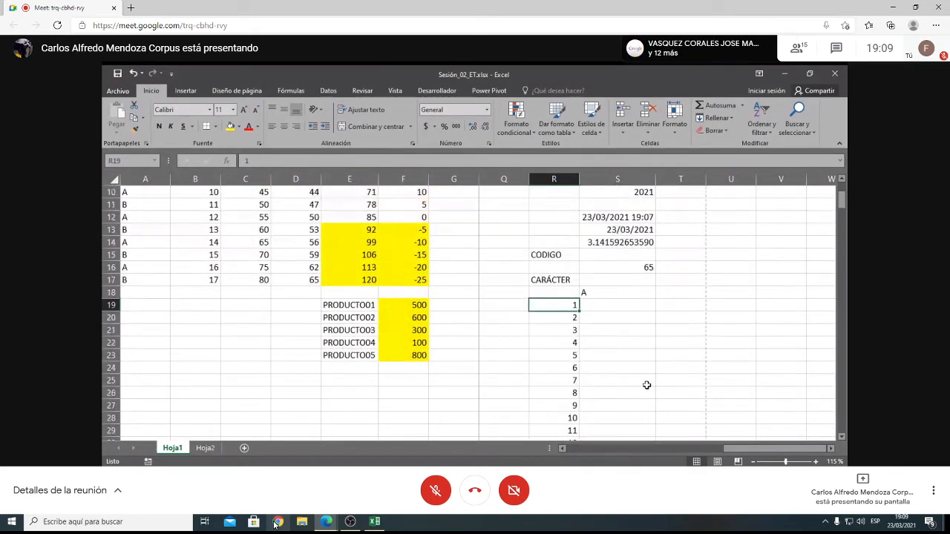
left_click(622, 308)
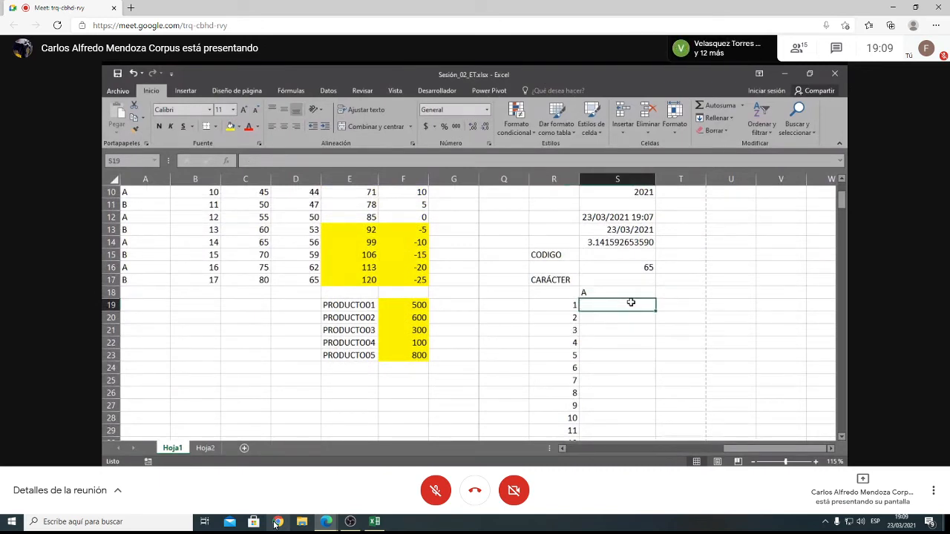
type("=CAR")
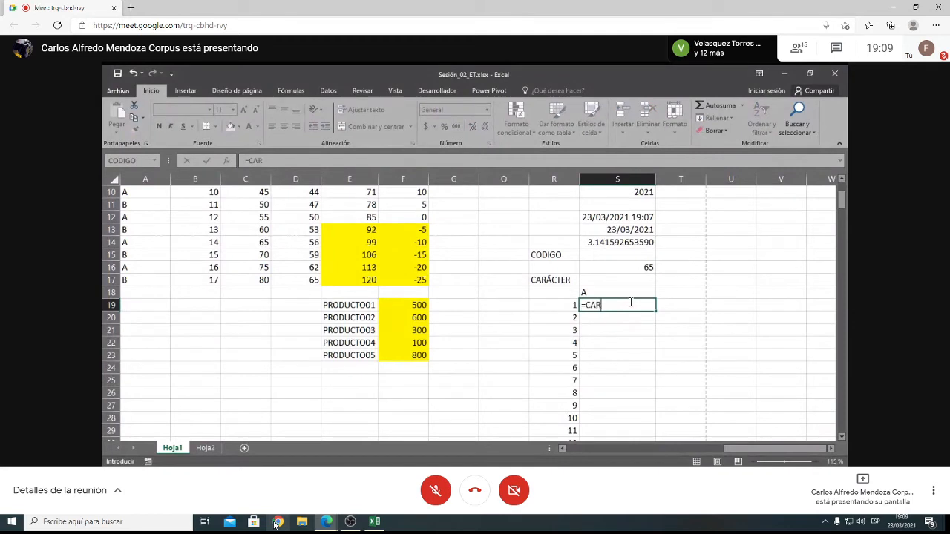
type("AC")
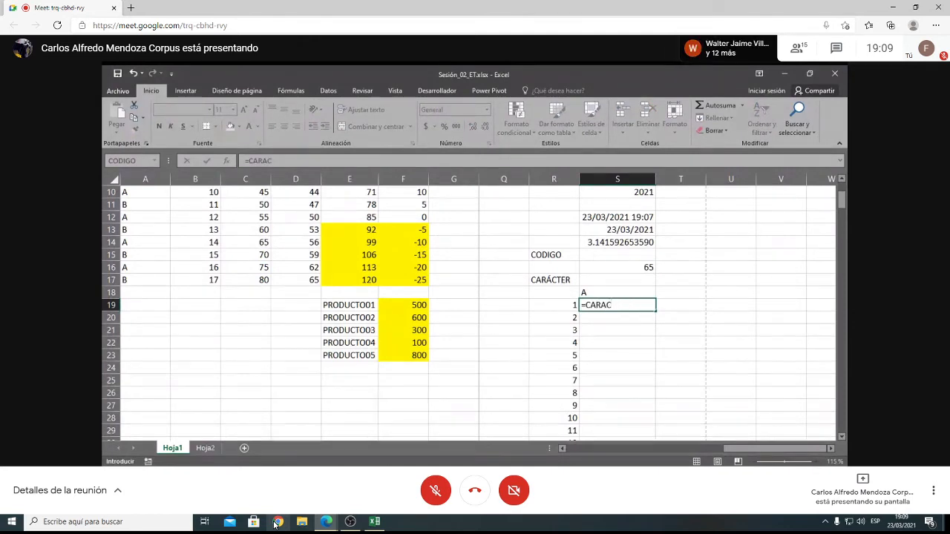
key("Tab")
left_click(555, 306)
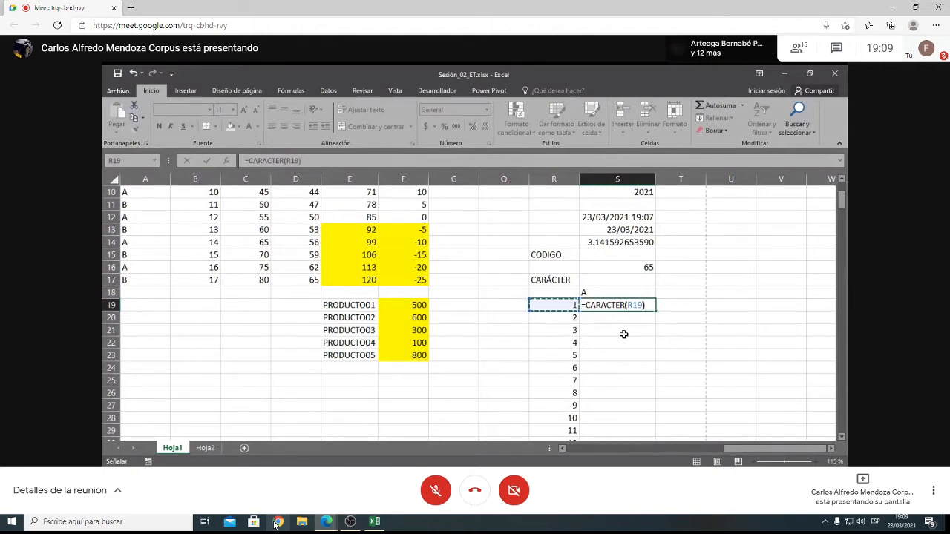
type(")")
key("Return")
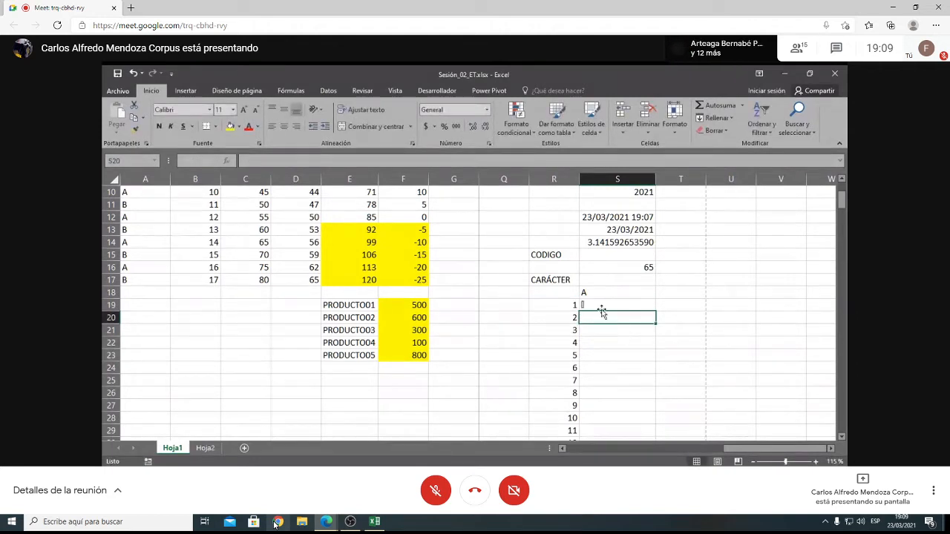
- Enter a + marker in cell S274, just below the row of the last code, and return to cell S19
left_click(608, 305)
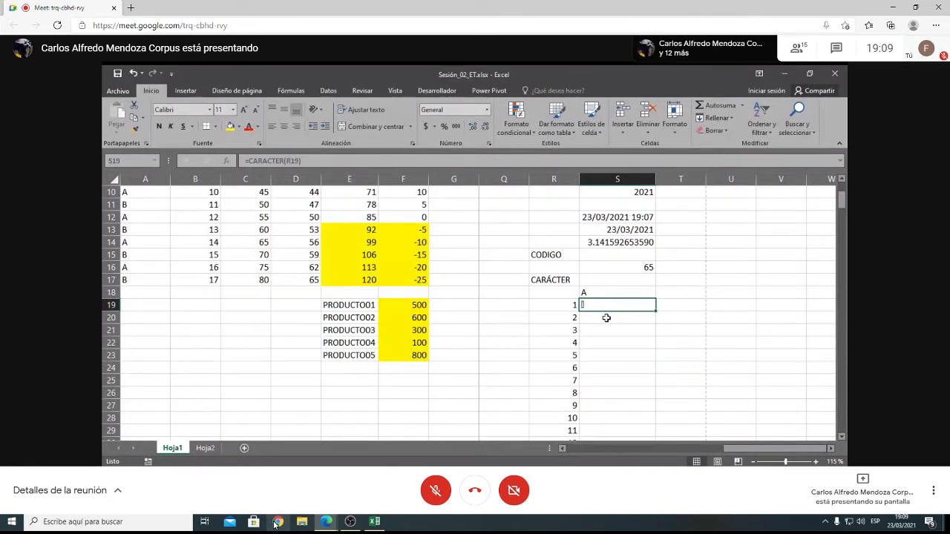
scroll(586, 319, "down", 1)
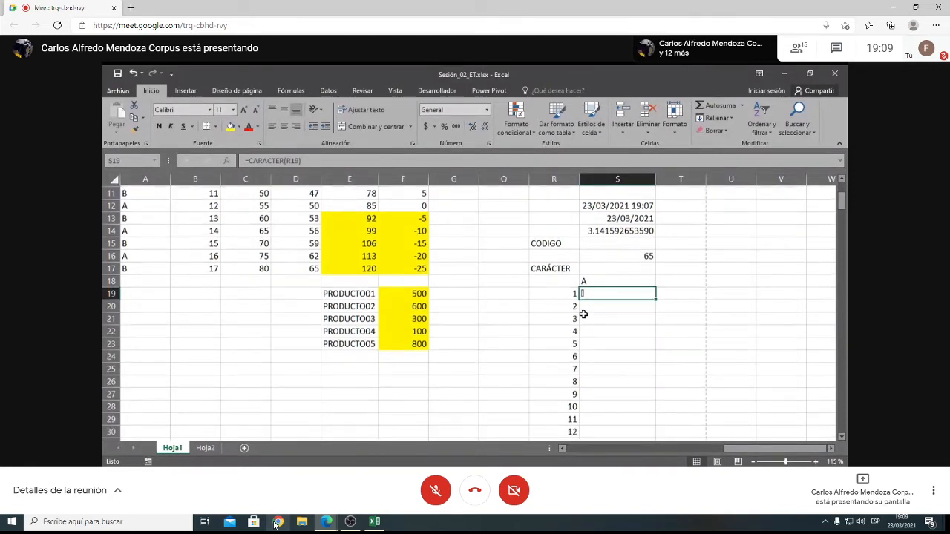
left_click(570, 295)
key("ctrl+Down")
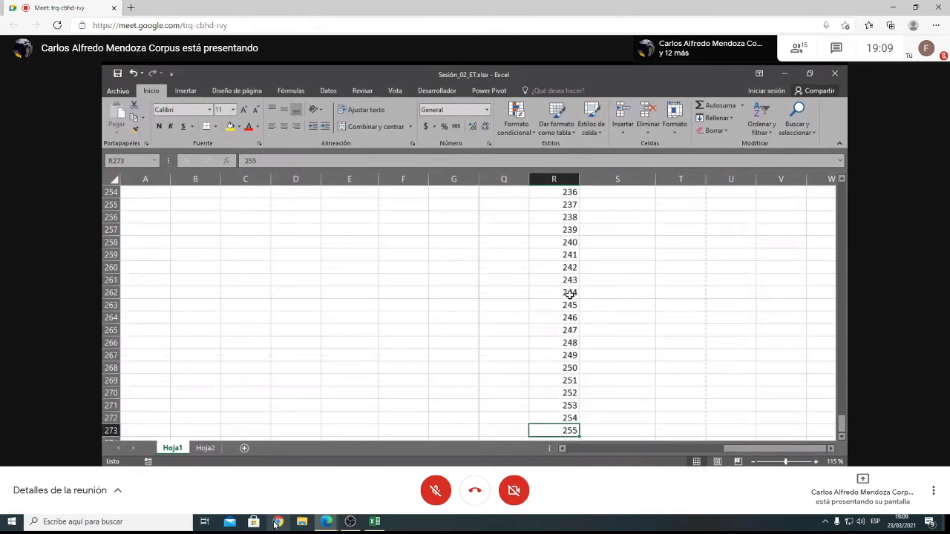
key("Right")
key("Down")
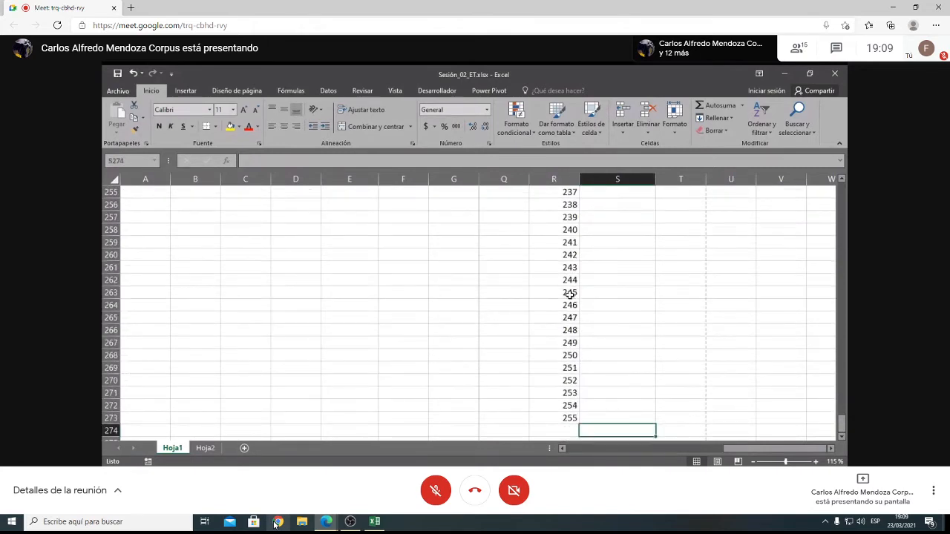
key("Down")
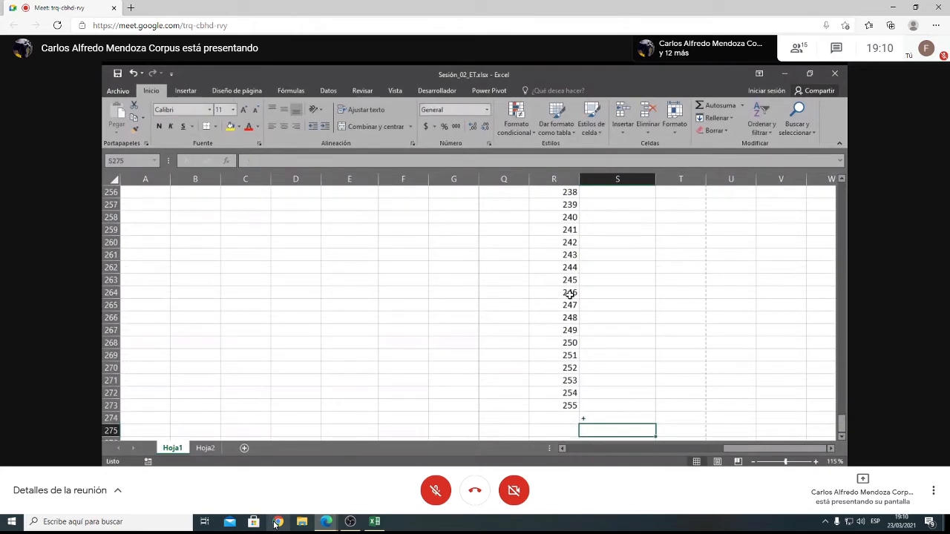
key("ctrl+Up")
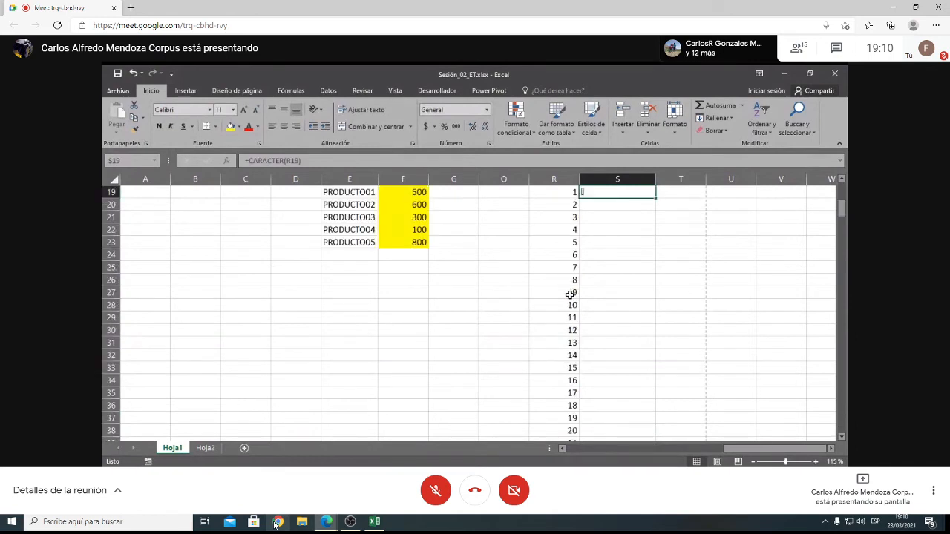
- Try to apply the CARACTER formula of S19 to the range S19 to S273
key("ctrl+shift+Down")
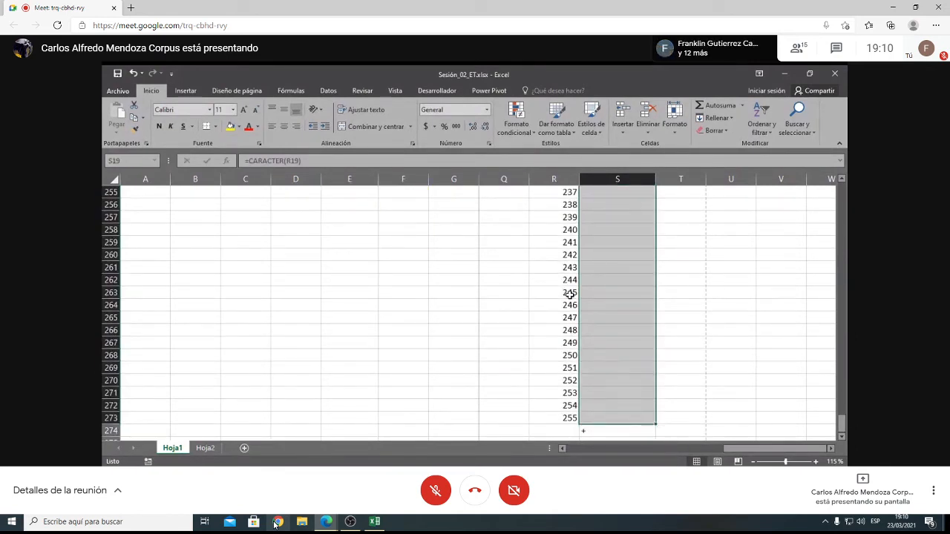
key("F2")
key("Return")
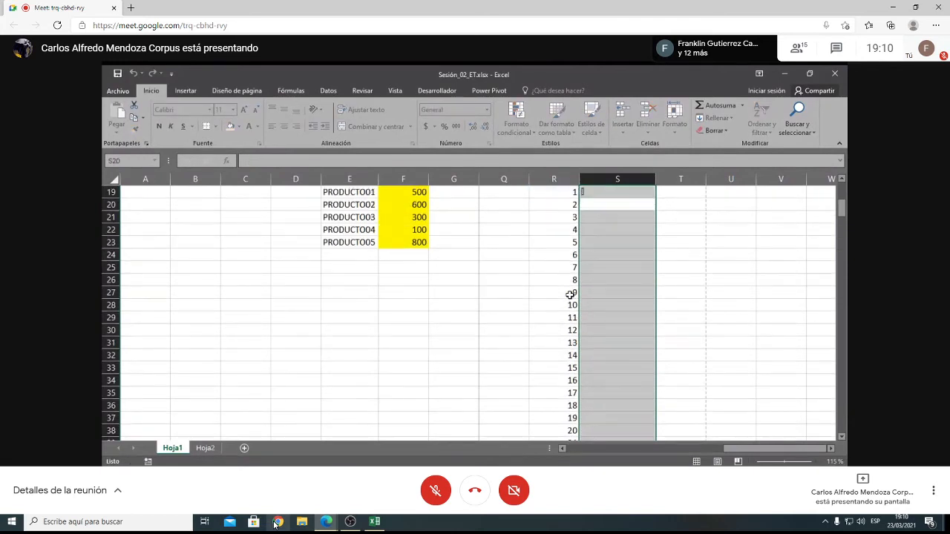
key("Up")
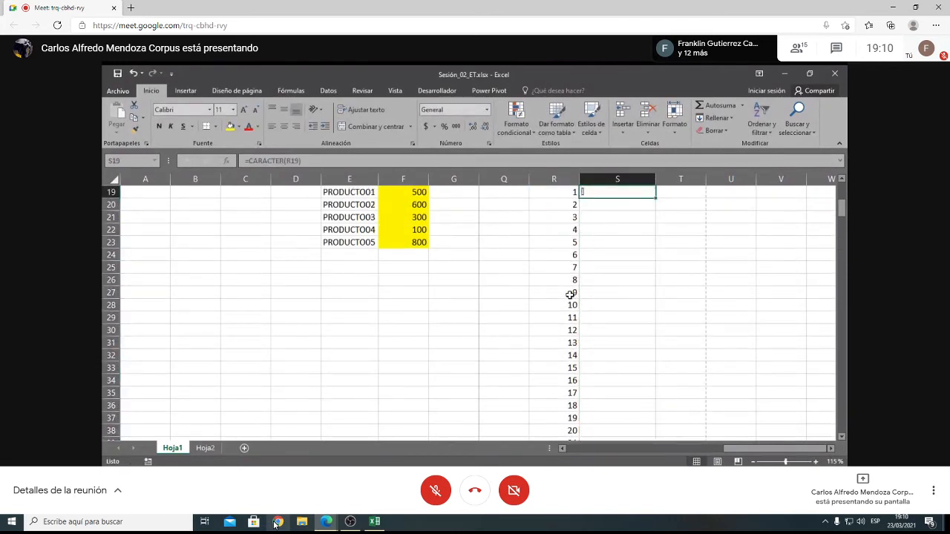
scroll(570, 294, "up", 1)
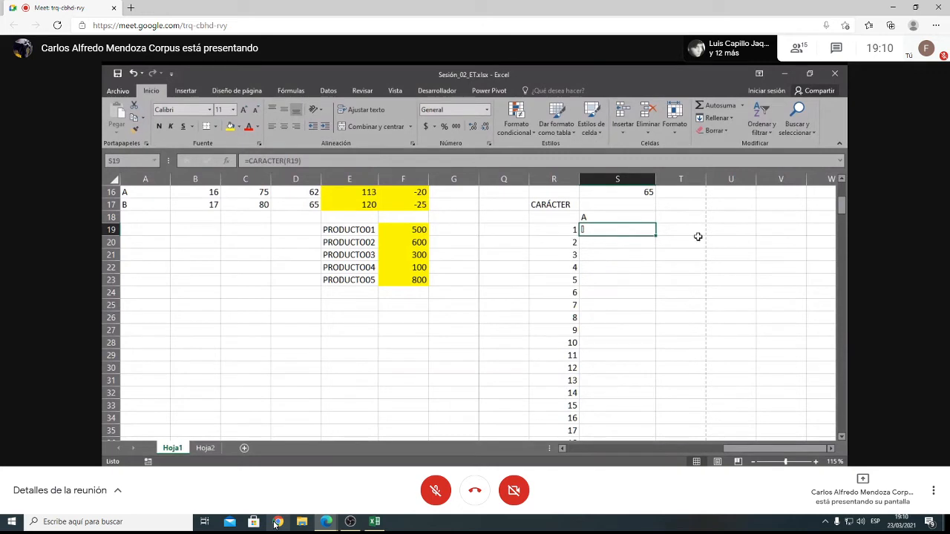
- Fill the CARACTER formula of S19 into the range S19 to S273 and look down the list
key("ctrl+shift+Down")
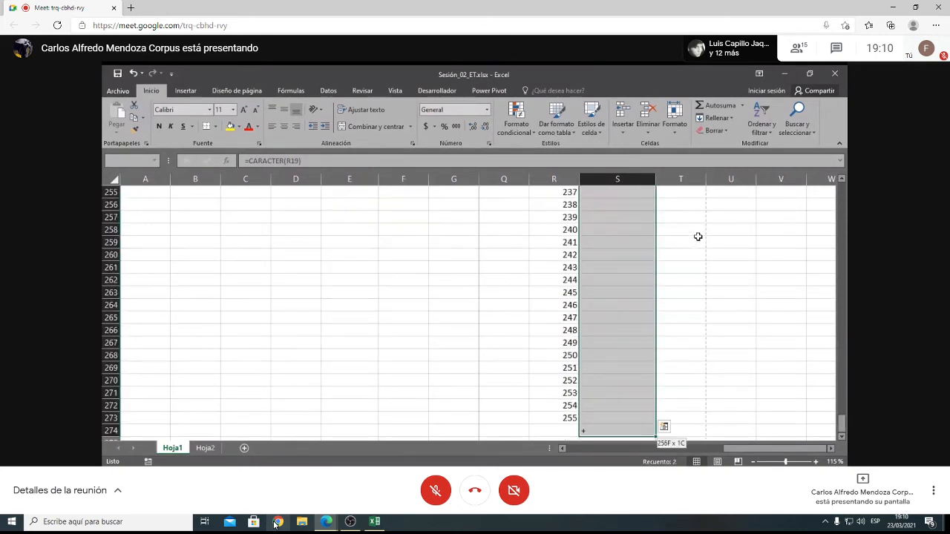
key("shift+Up")
scroll(698, 236, "up", 14)
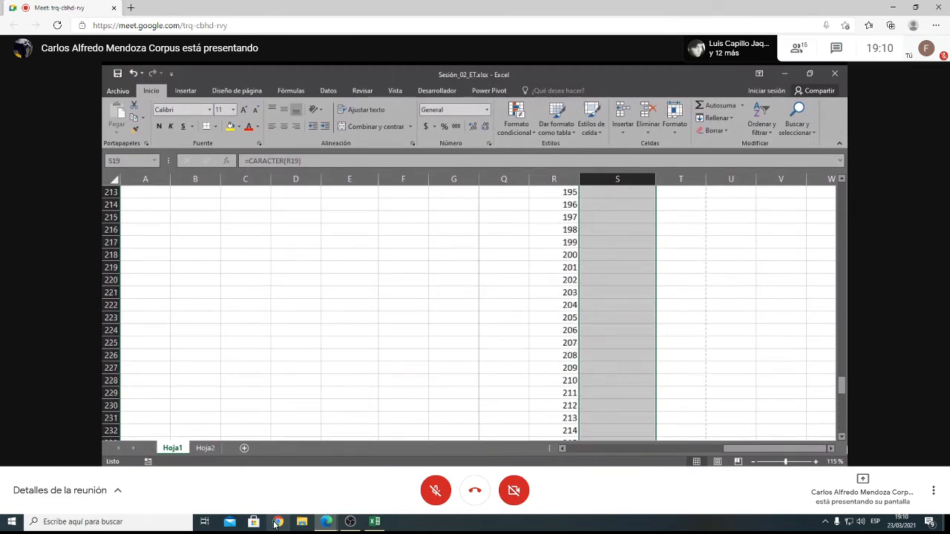
left_click_drag(841, 388, 843, 244)
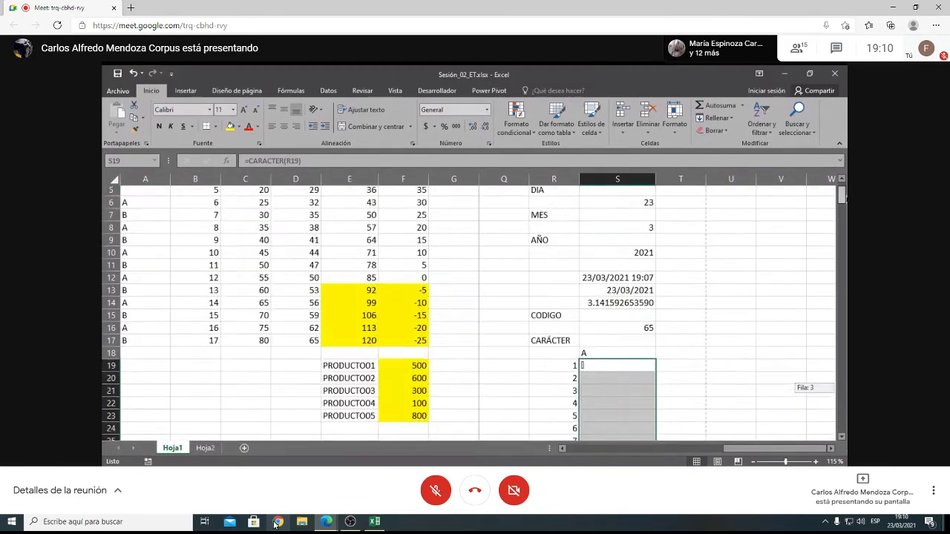
key("F2")
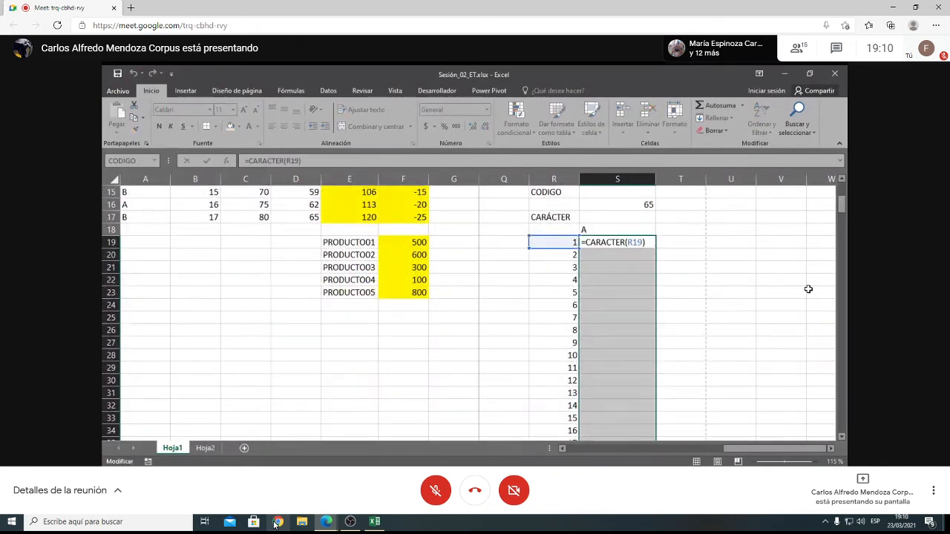
key("ctrl+Return")
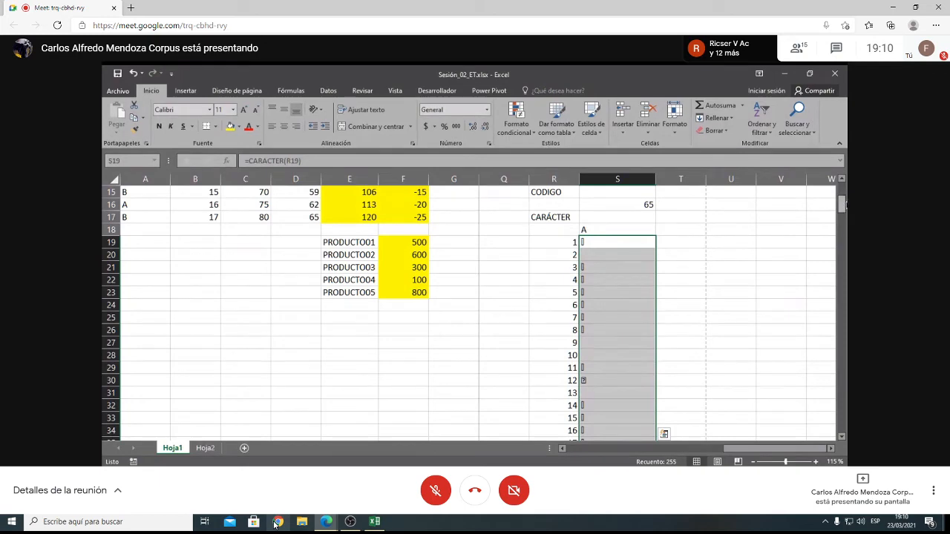
left_click_drag(843, 204, 843, 367)
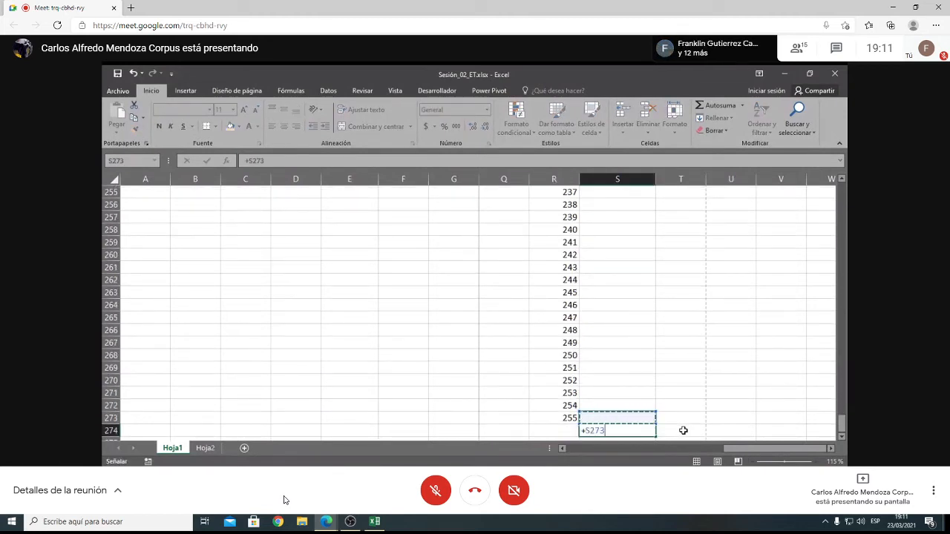
- Replace the + marker in cell S274 with a blank entry and return to cell S19
key("BackSpace")
key("Return")
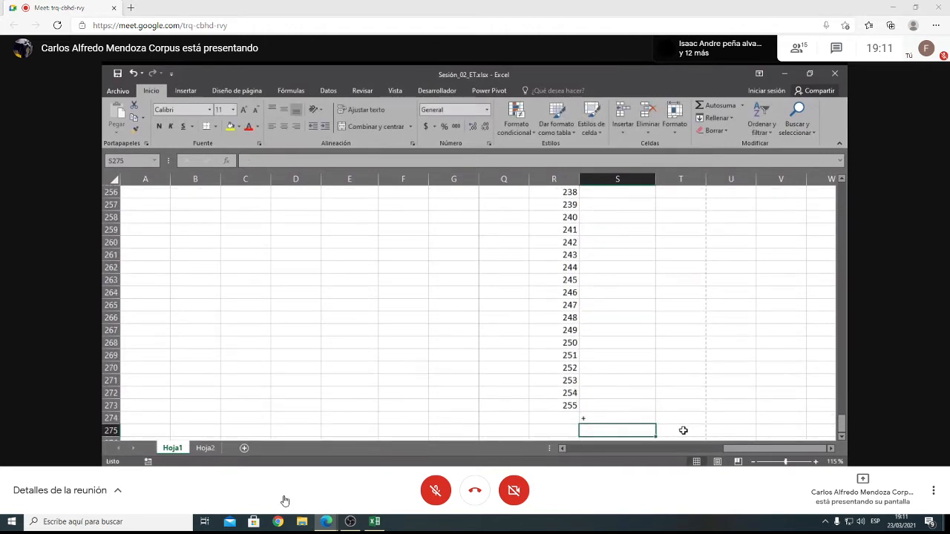
key("Up")
key("BackSpace")
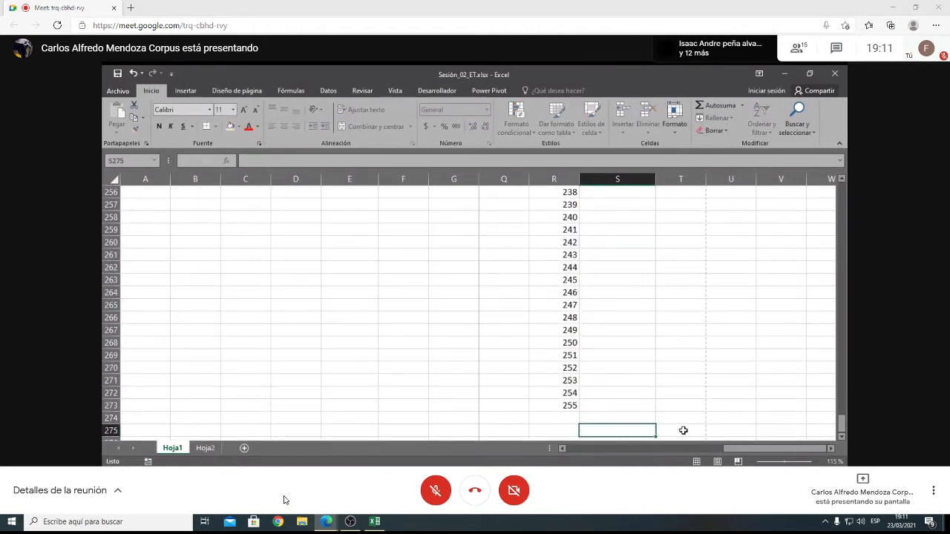
key("Escape")
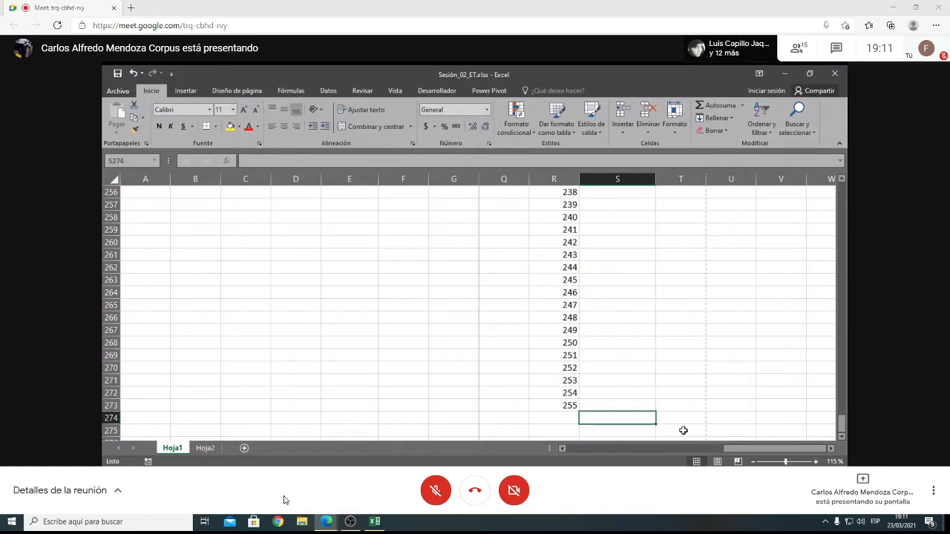
key("ctrl+Up")
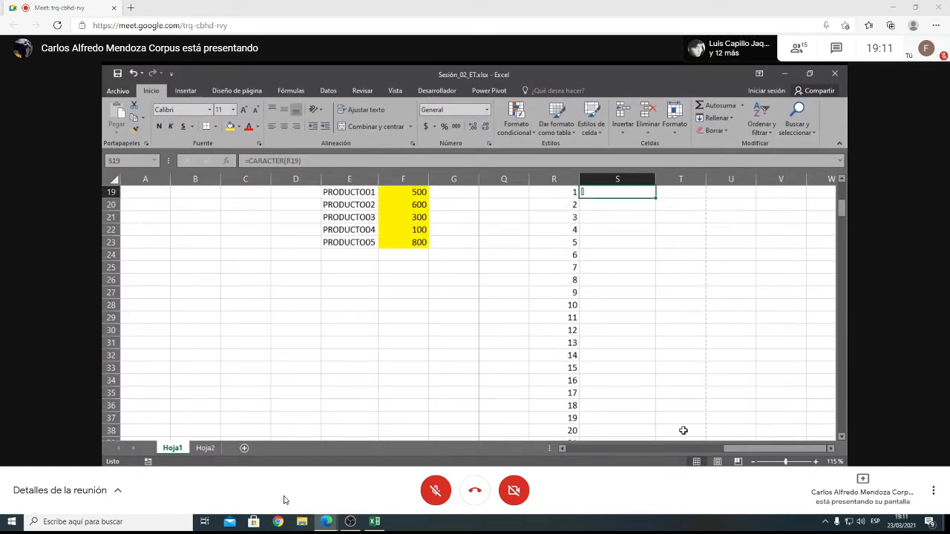
- Apply the formula =CARACTER(R19) to all cells from S19 to S273 at once, beside the codes 1 to 255
key("ctrl+shift+Down")
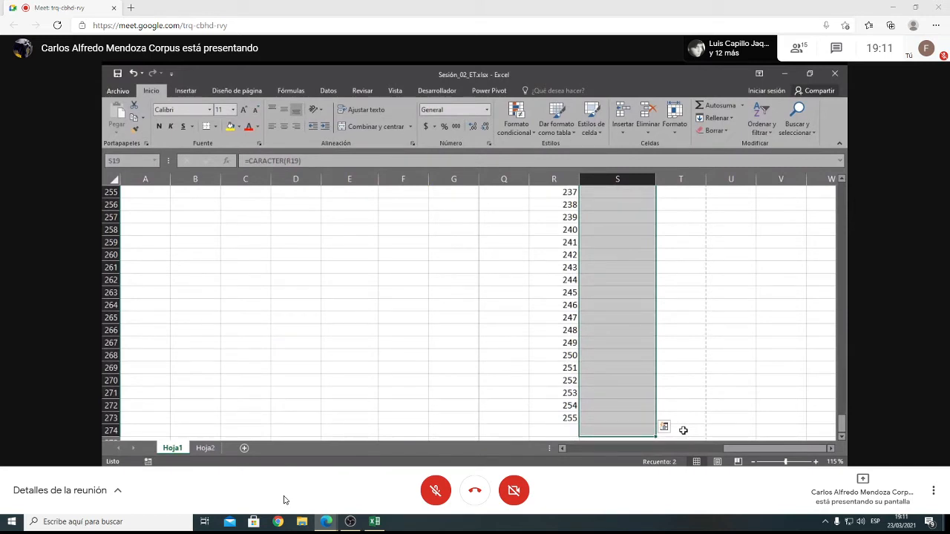
key("shift+Up")
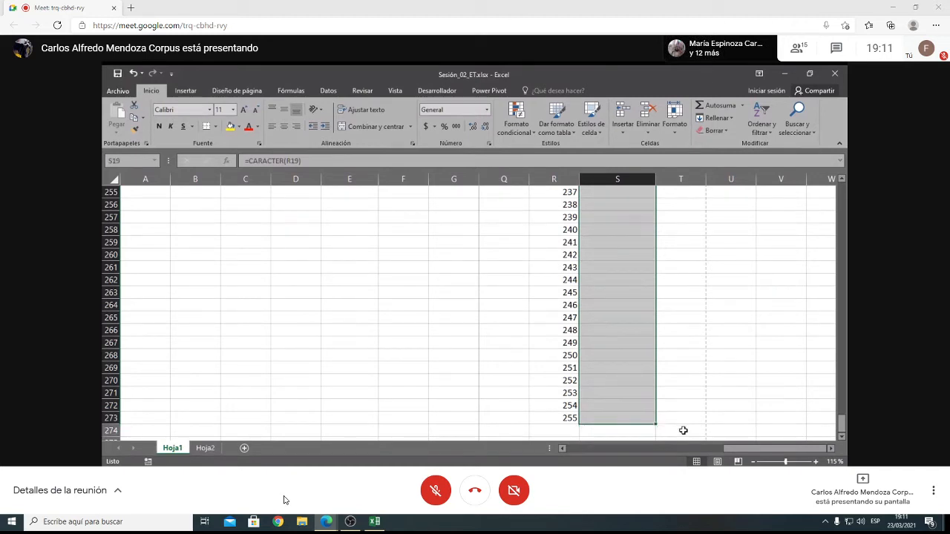
key("F2")
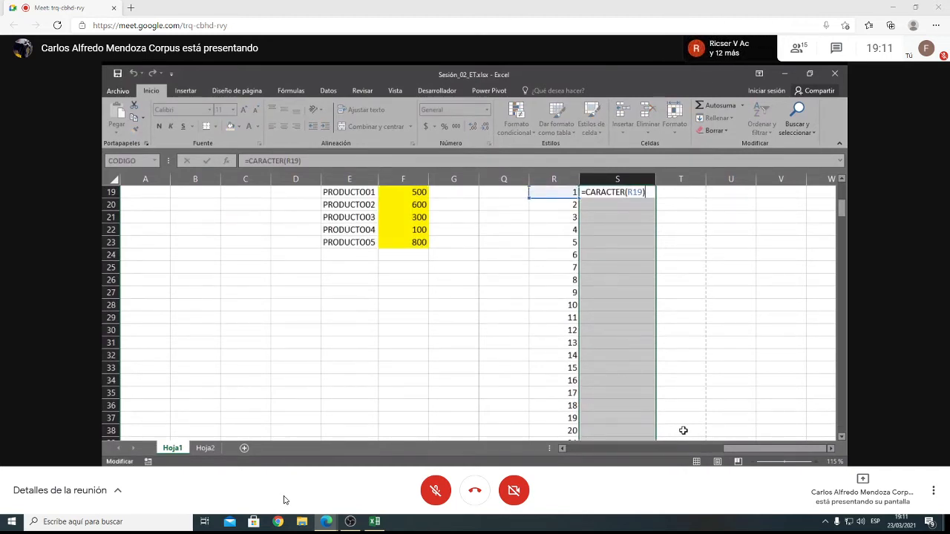
key("ctrl+Return")
- Examine the characters produced along the code list and inspect the formula in cell S174, beside code 156
scroll(717, 394, "down", 14)
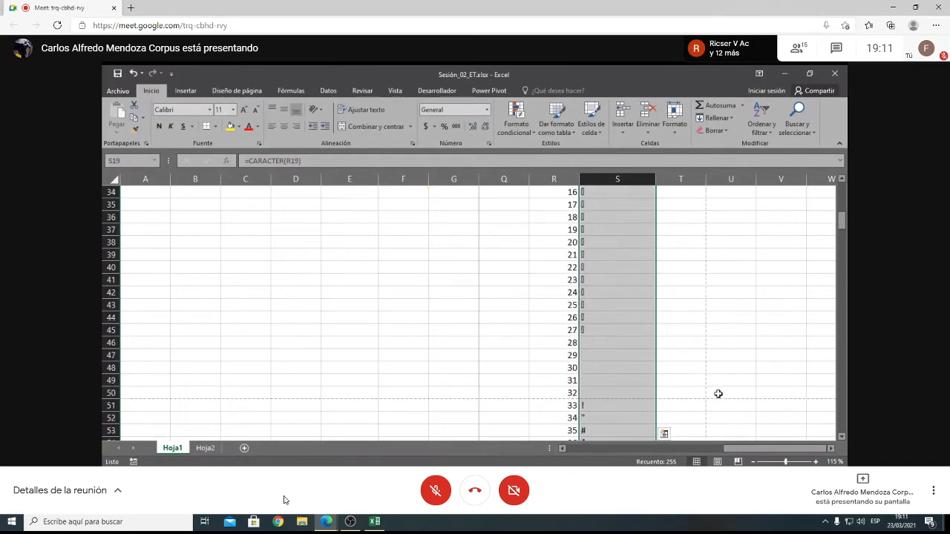
scroll(723, 393, "down", 15)
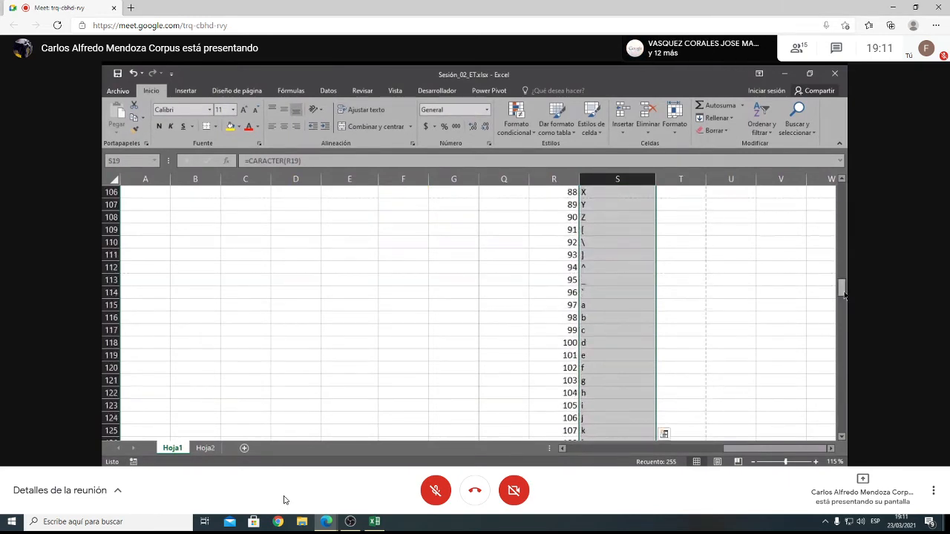
left_click_drag(841, 286, 844, 213)
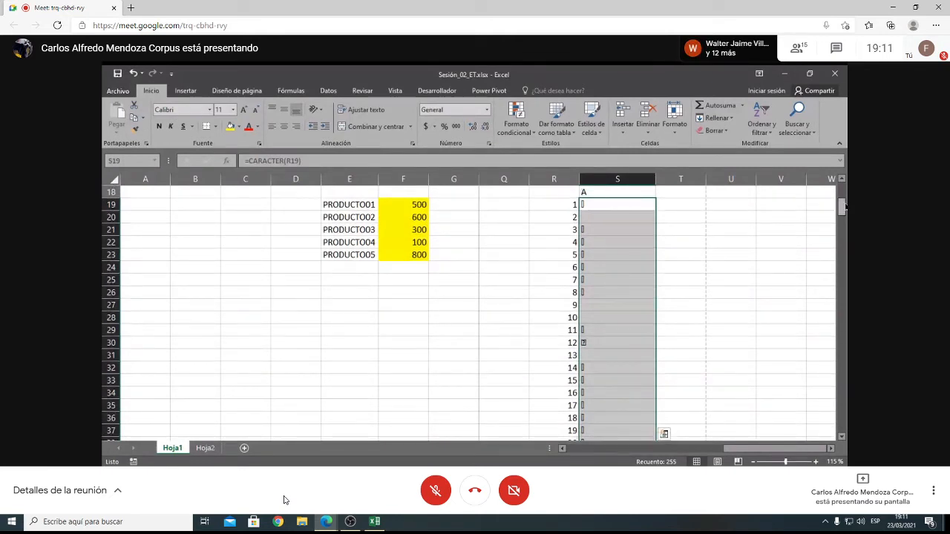
left_click_drag(844, 206, 827, 343)
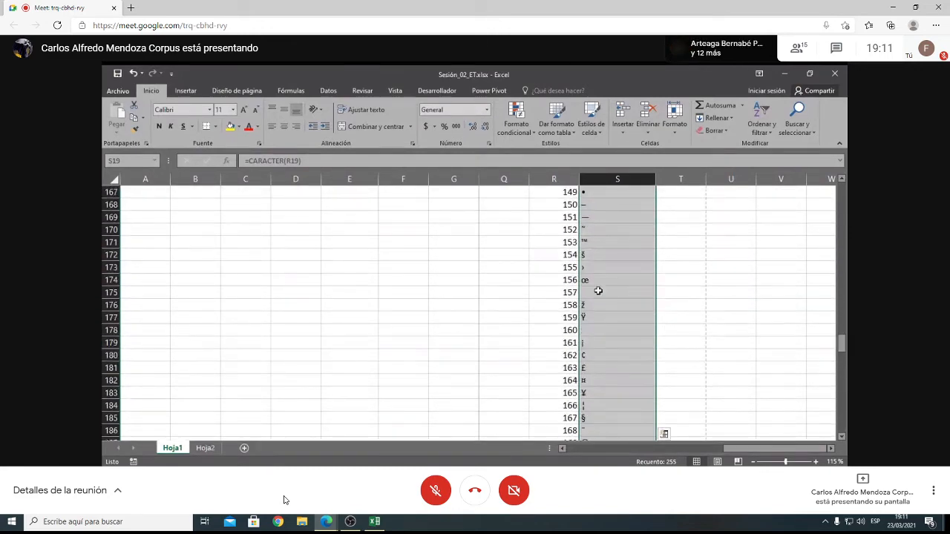
double_click(604, 281)
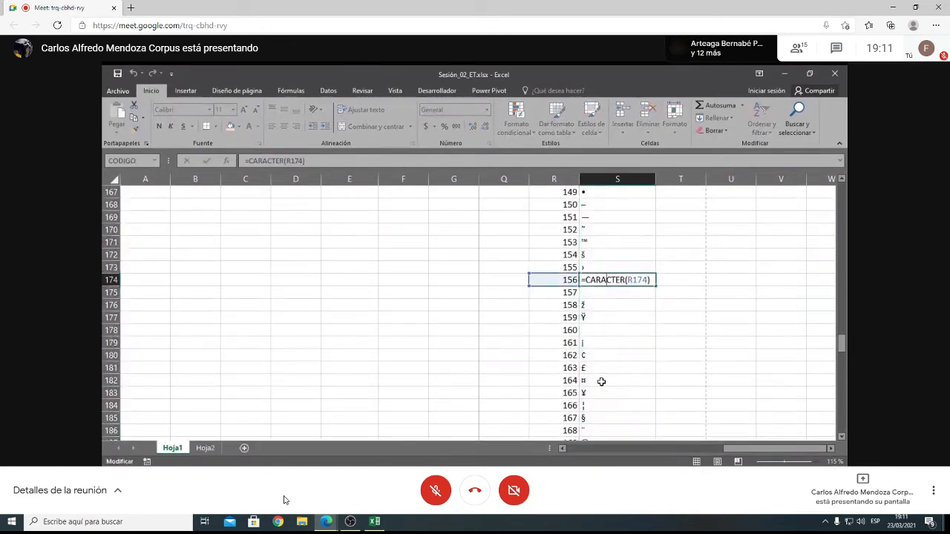
key("Escape")
left_click_drag(842, 345, 843, 191)
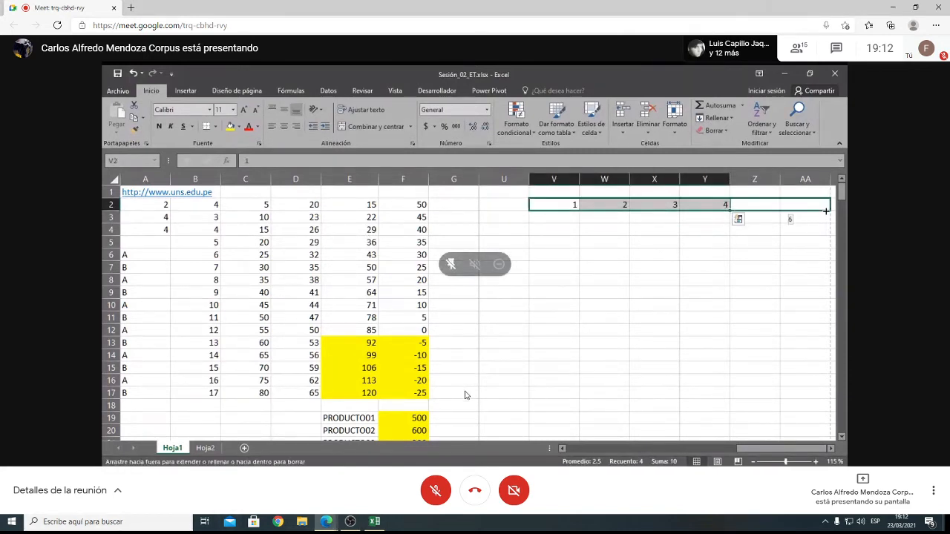
- Check the participant list of the meeting and close it
left_click(812, 49)
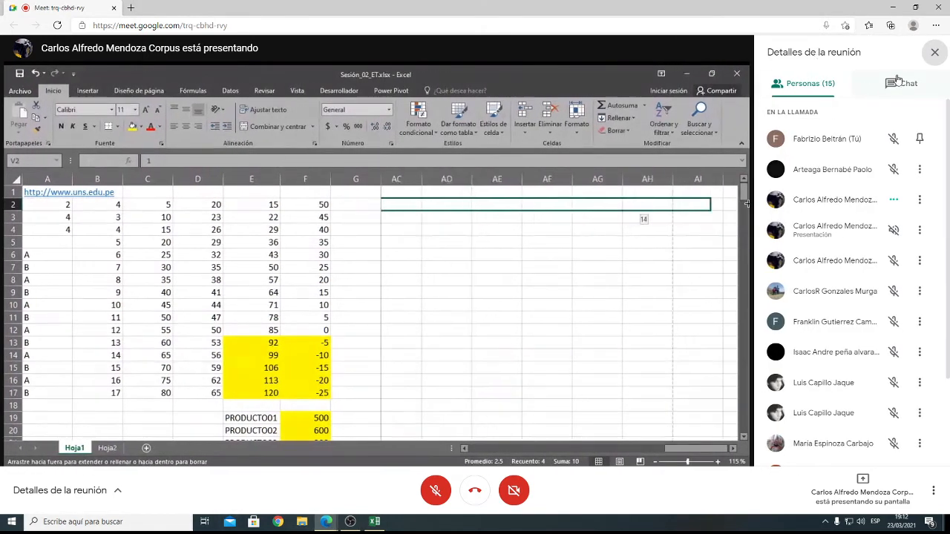
left_click(934, 54)
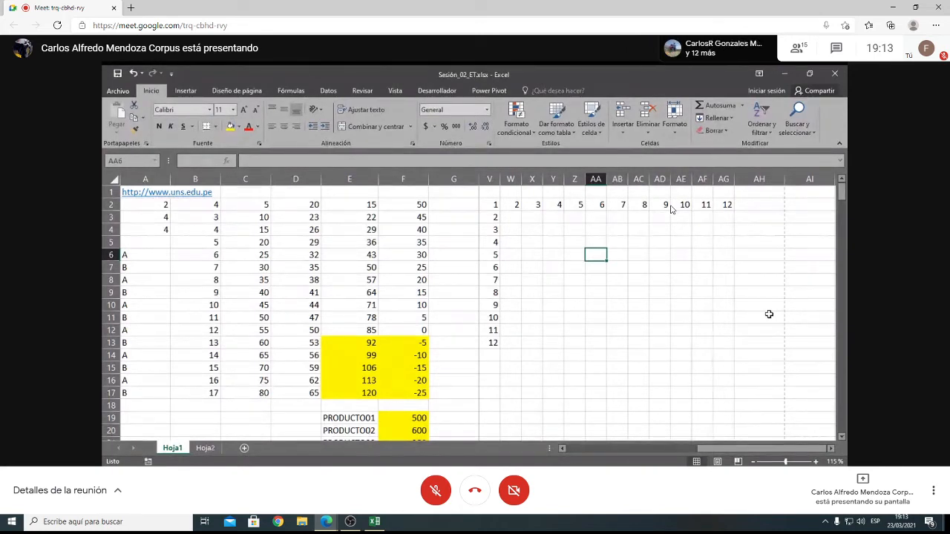
key("Up")
key("Up")
key("Up")
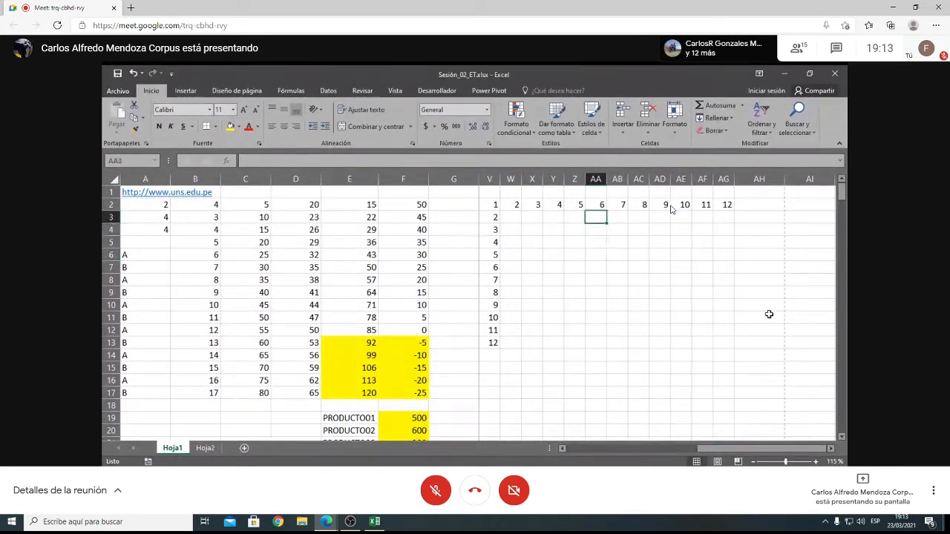
key("Left")
key("Left")
key("Left")
key("Left")
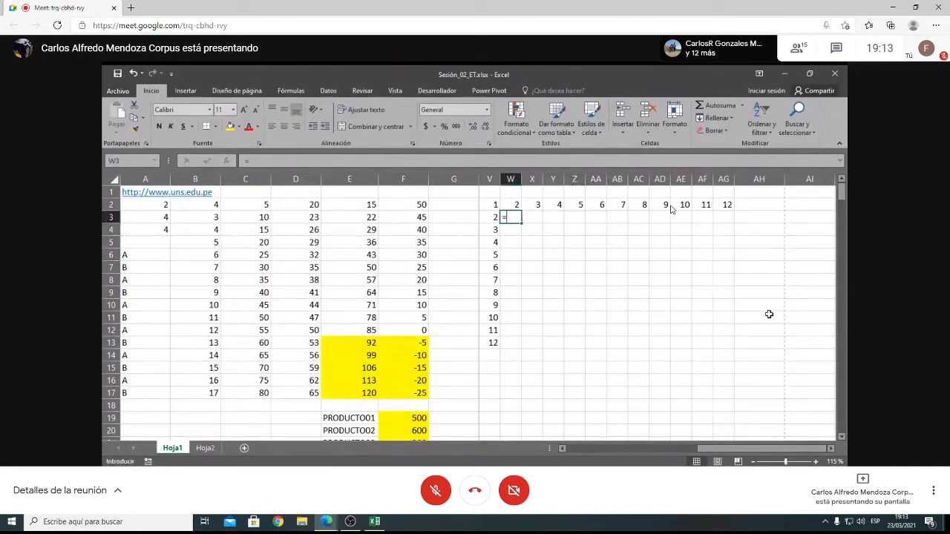
- Move the header numbers 2 to 12 from W2:AG2 up and across to X1:AH1
left_click_drag(515, 207, 713, 195)
left_click(576, 242)
left_click(512, 209)
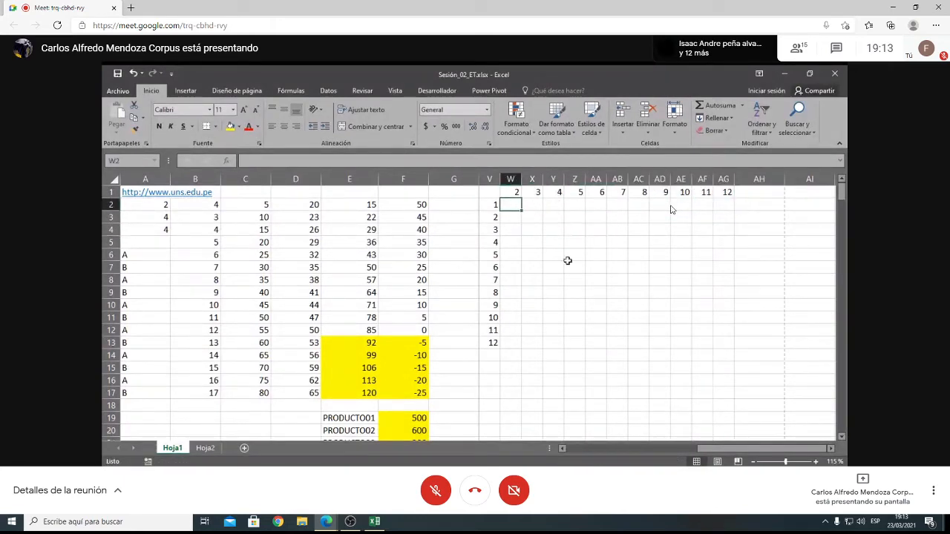
left_click_drag(512, 193, 746, 194)
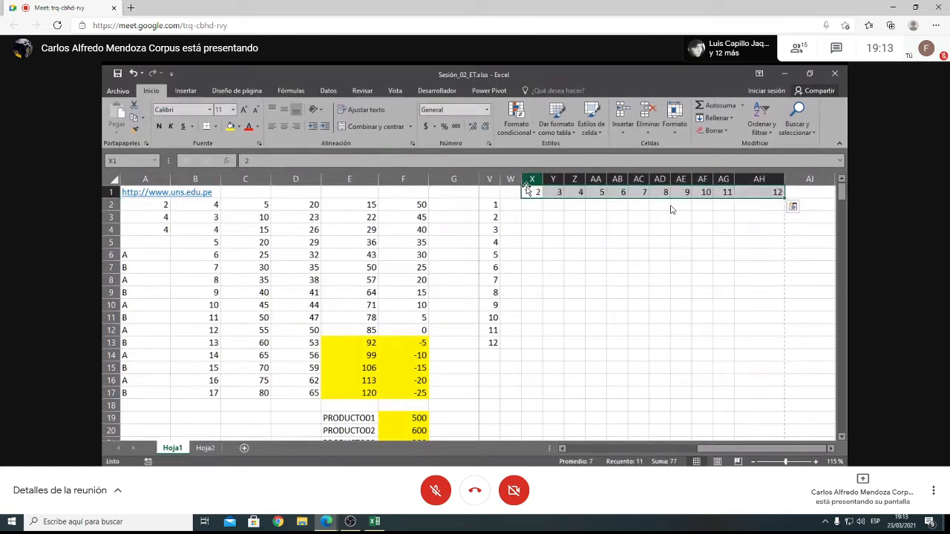
- Enter 1 in cell W1 and narrow column AH to match the other header columns
left_click(514, 193)
type("1")
left_click(582, 267)
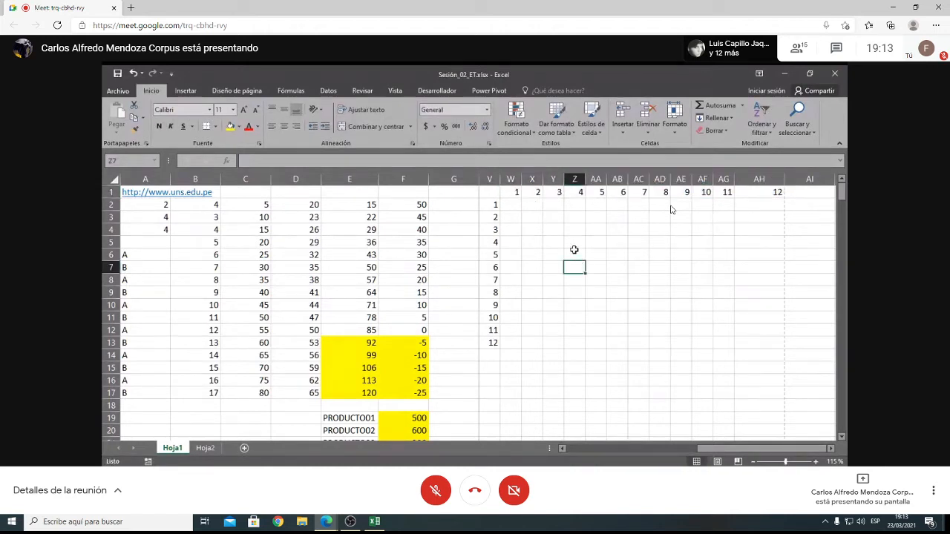
left_click_drag(784, 180, 754, 175)
- Enter the formula =V2*W1 in cell W2 as the first product of the multiplication table
left_click(510, 206)
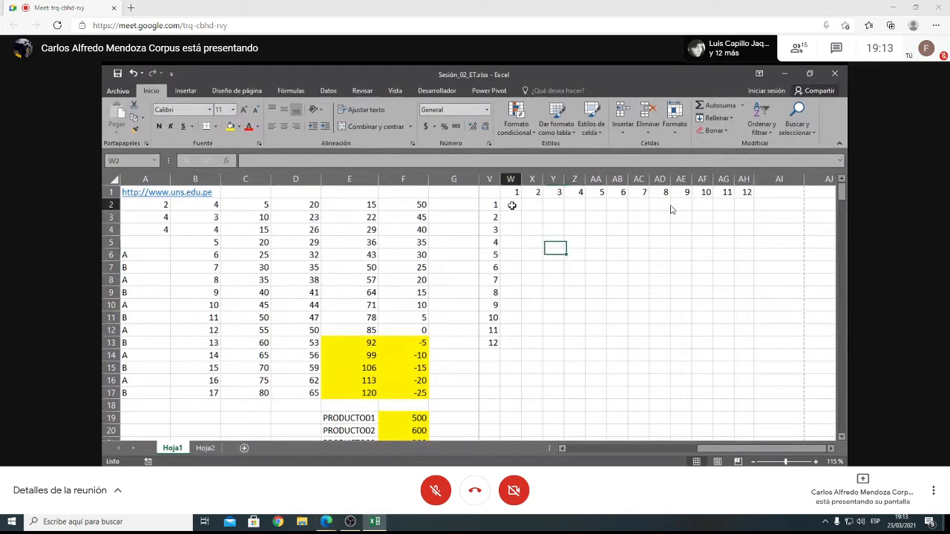
type("=")
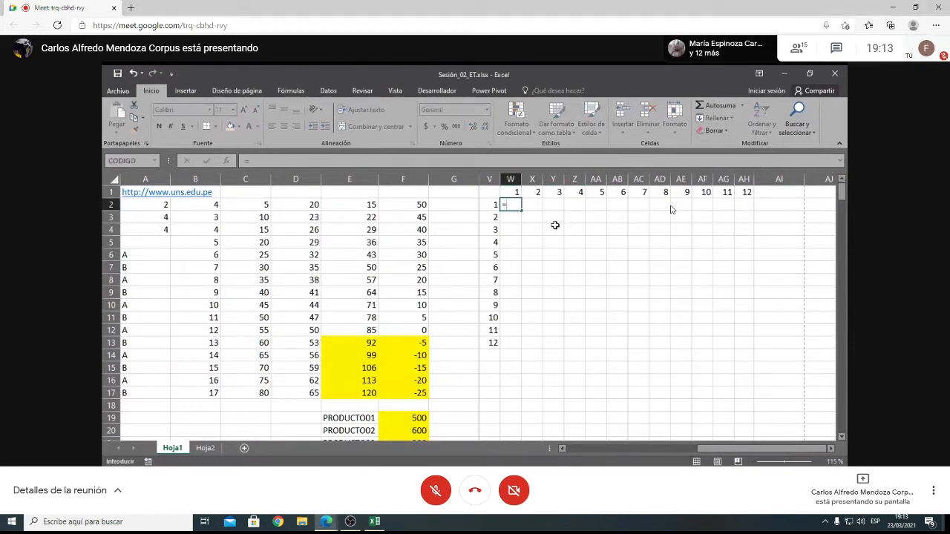
key("Left")
type("*")
key("Up")
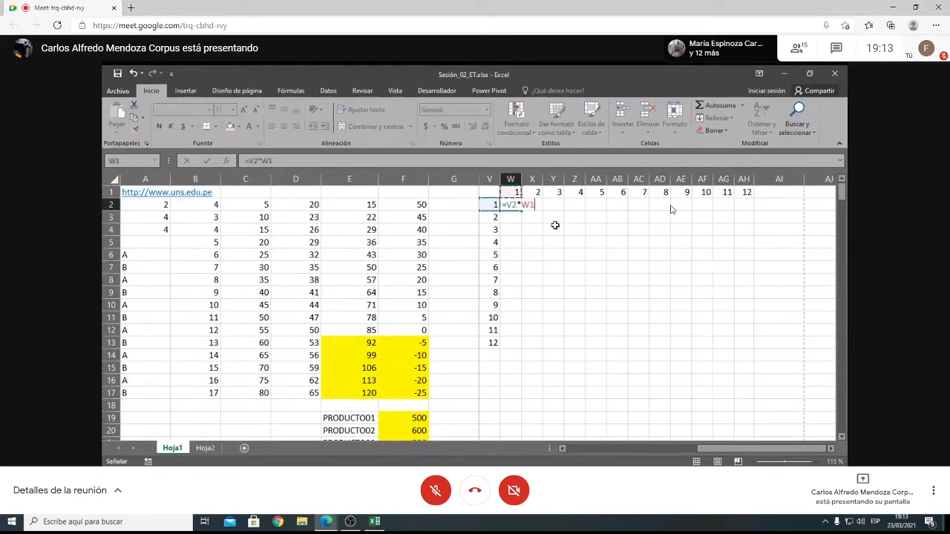
key("Right")
key("Return")
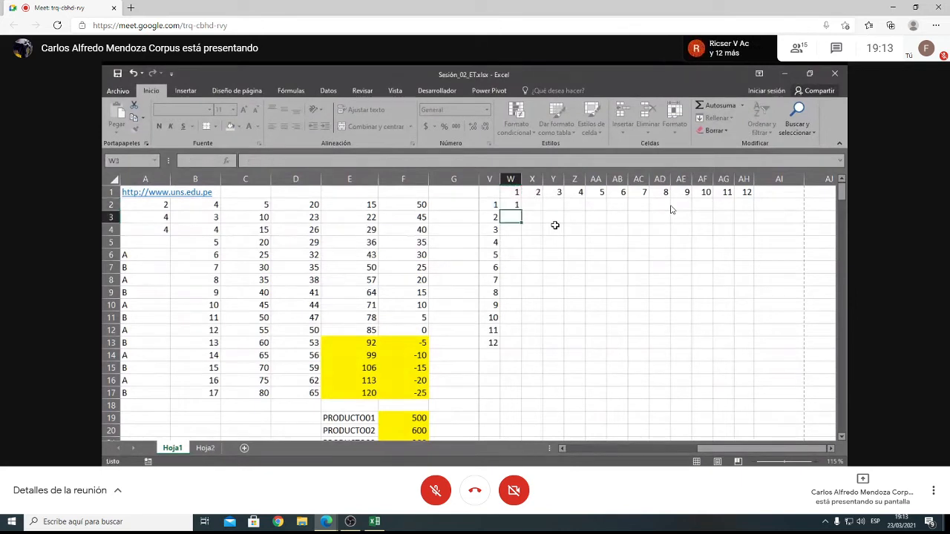
- Copy the product formula of W2 across to Y2 and undo the copy
left_click(519, 206)
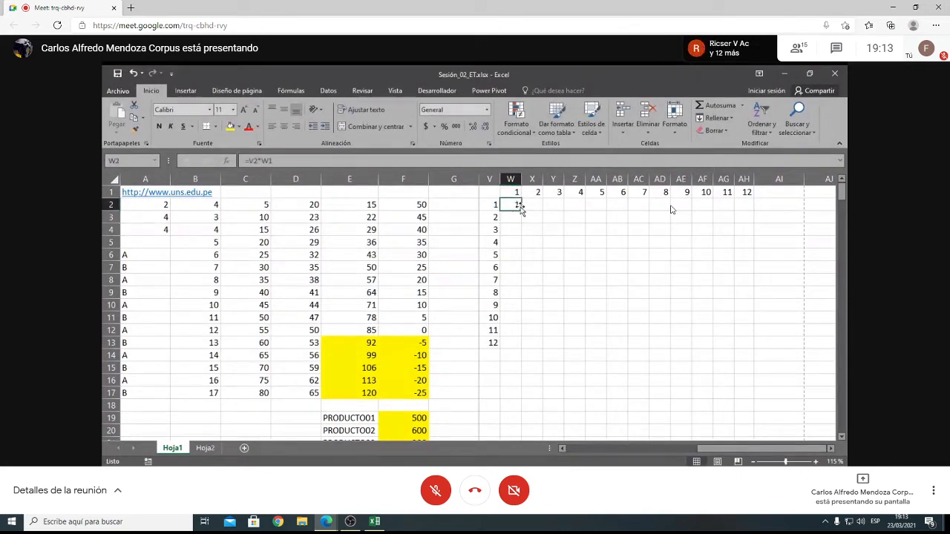
left_click_drag(522, 211, 562, 210)
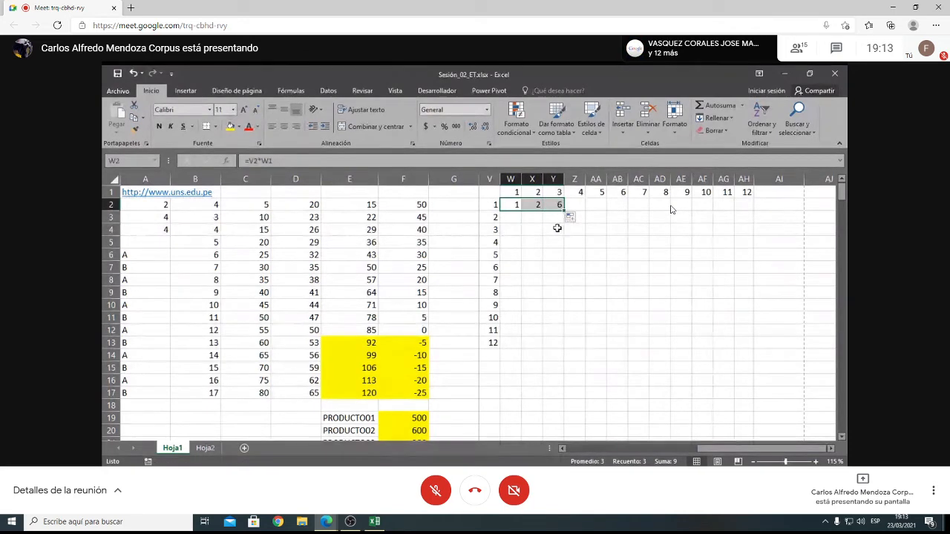
key("ctrl+z")
key("ctrl+z")
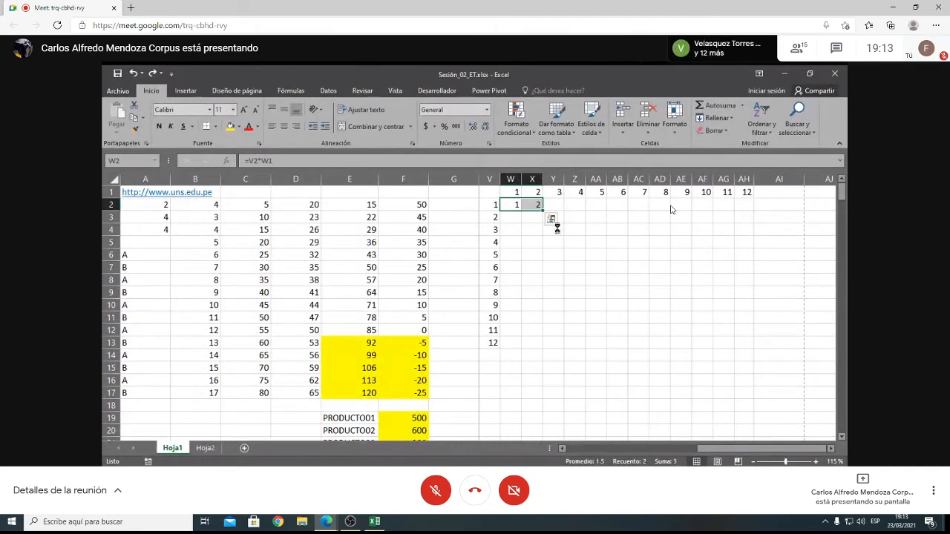
- Copy the product formula in W2 down to W4 and change the formula in W2 to =$V$2*W1
left_click_drag(522, 211, 523, 236)
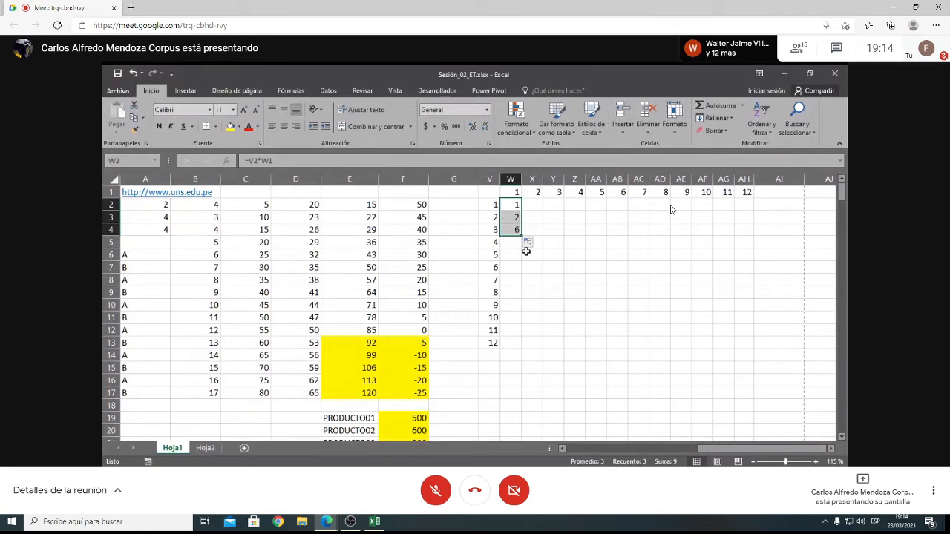
double_click(518, 206)
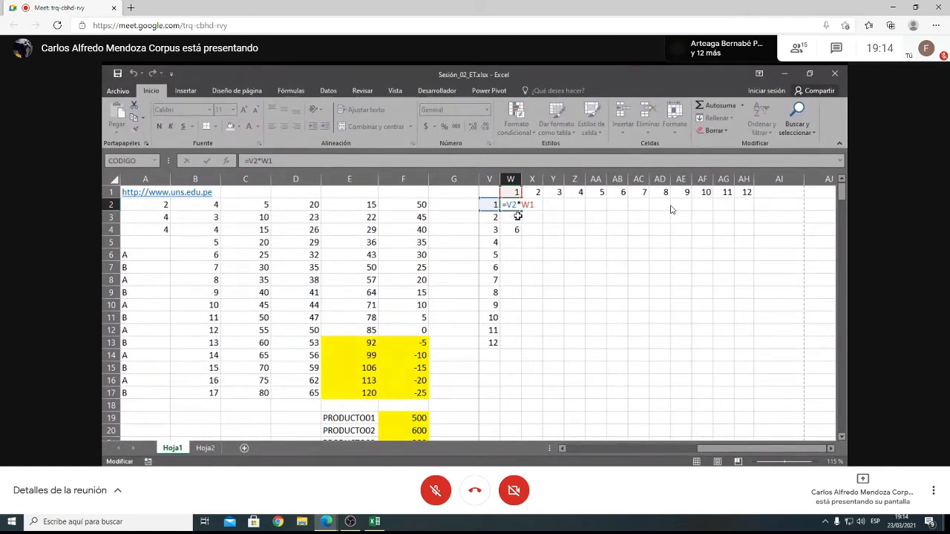
key("F4")
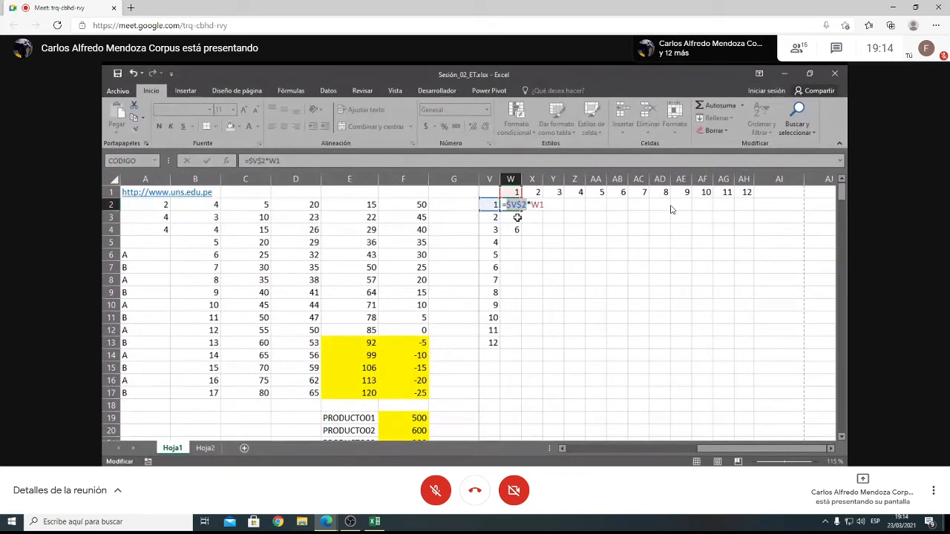
key("F4")
key("F4")
key("F4")
key("Return")
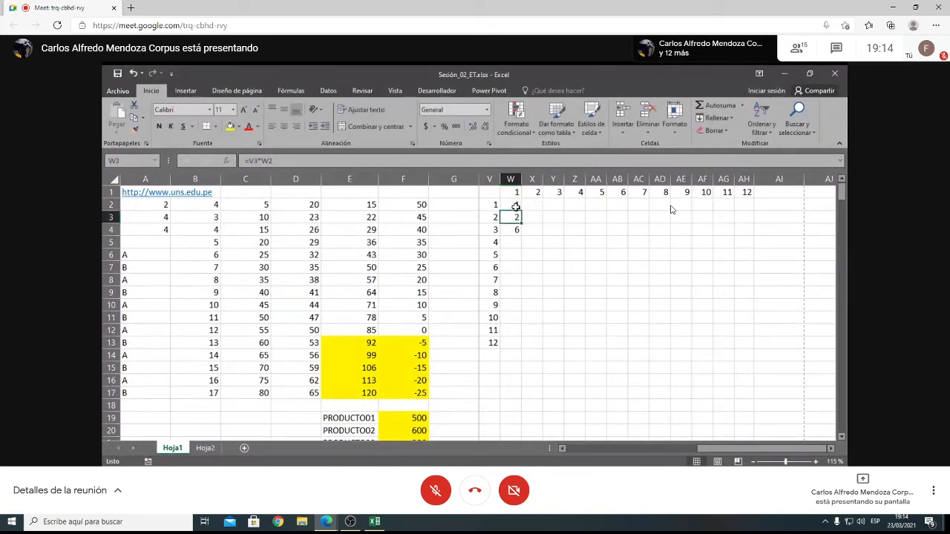
- Fill the formula in W2 down to W13 and change the formula in W2 to =V2*$W$1
left_click(512, 206)
left_click_drag(523, 210, 534, 346)
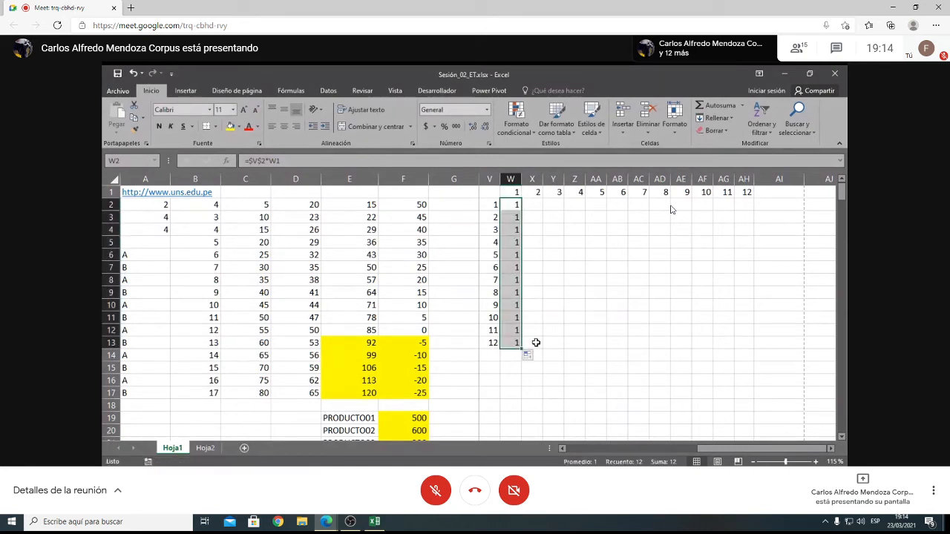
double_click(511, 206)
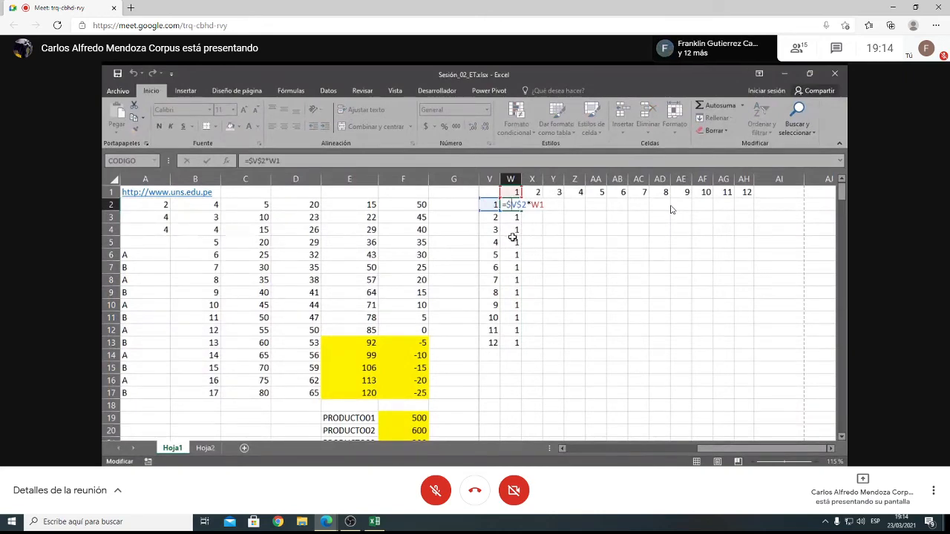
key("F4")
key("F4")
key("F4")
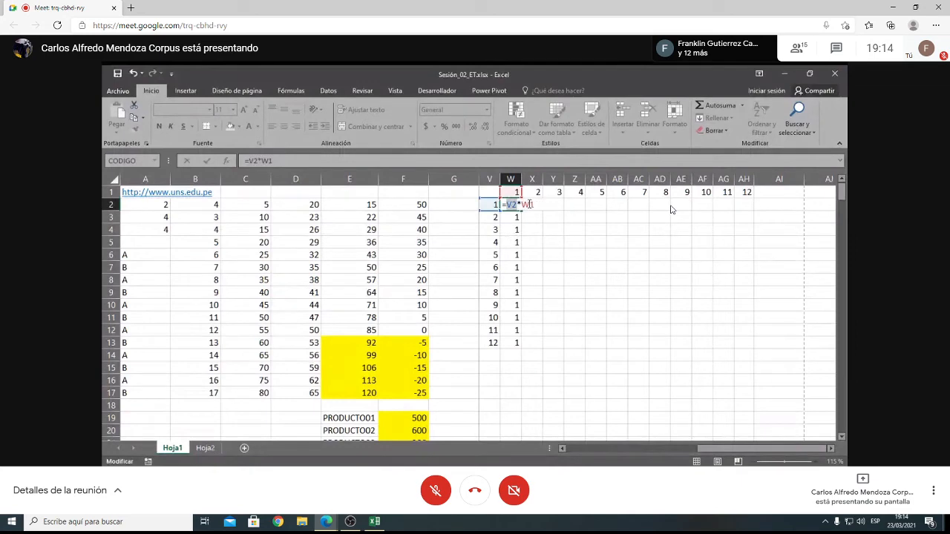
key("End")
key("F4")
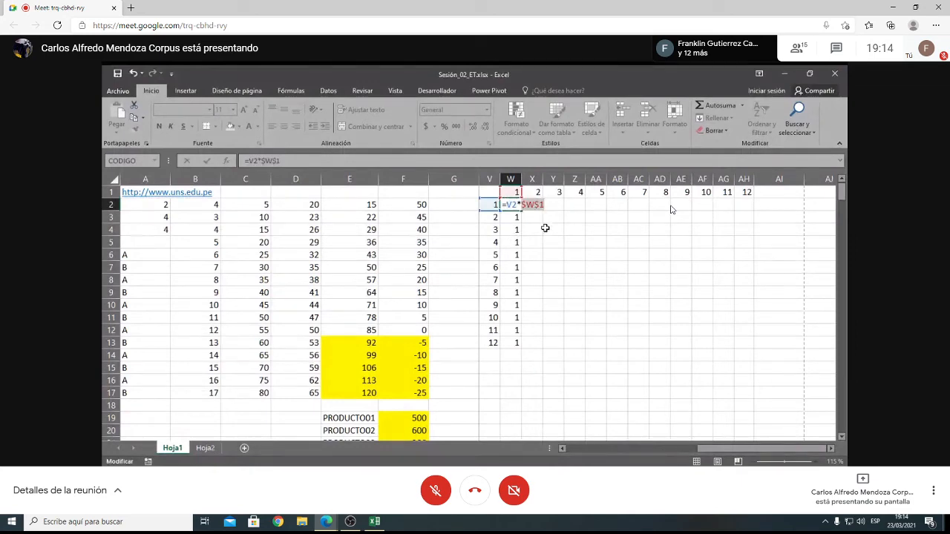
left_click(213, 163)
- Fill the formula in W2 down to row 13 and across to column Y, and clear W2:Y13
left_click_drag(522, 211, 527, 350)
left_click_drag(522, 349, 555, 344)
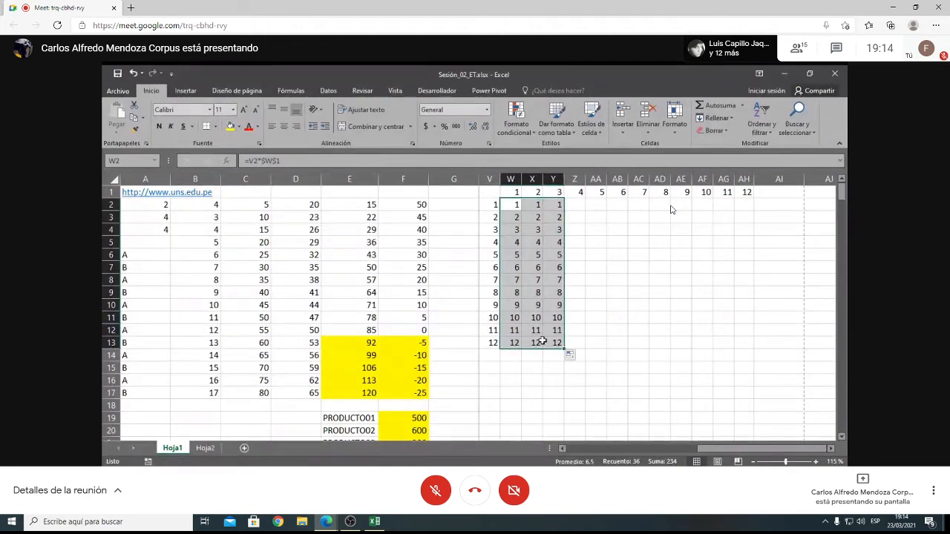
key("Delete")
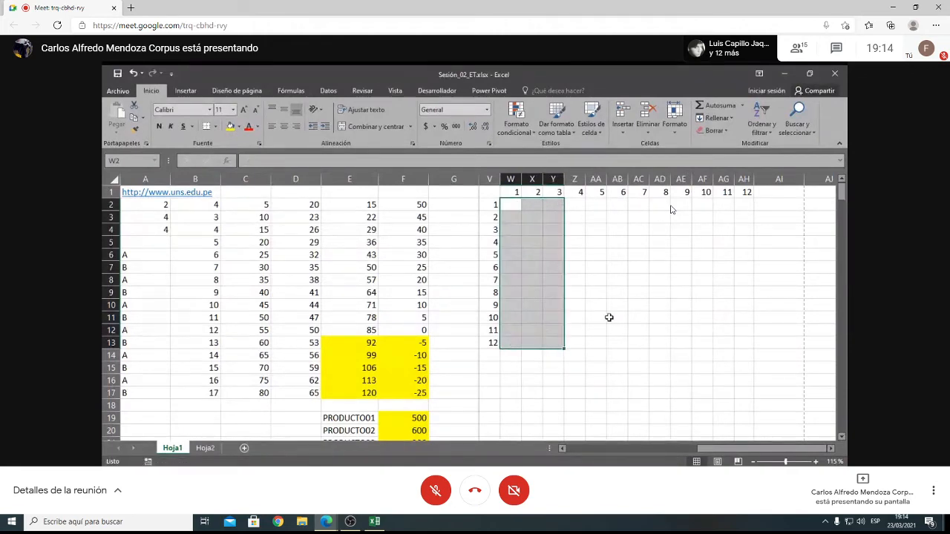
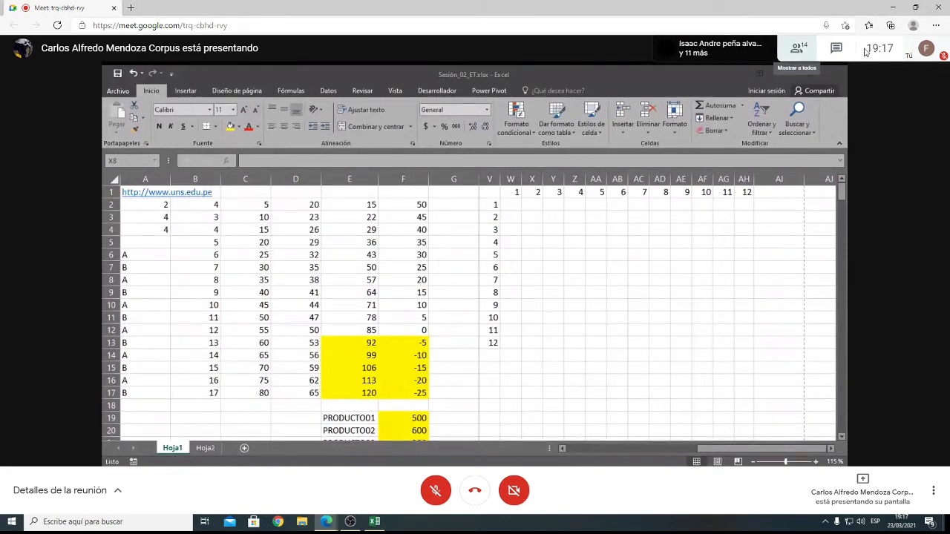
- Check the chat and the participant list of the Google Meet call, and close the meeting details
left_click(836, 48)
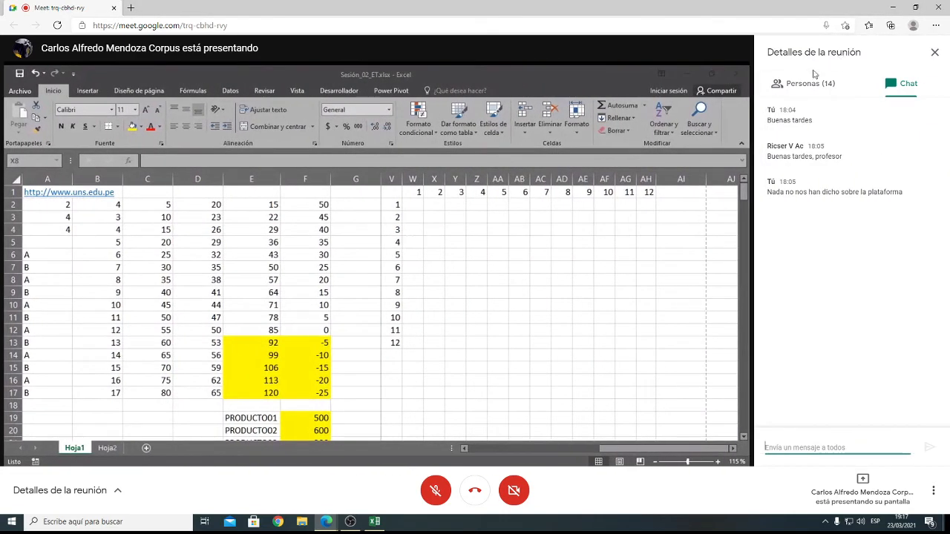
left_click(811, 83)
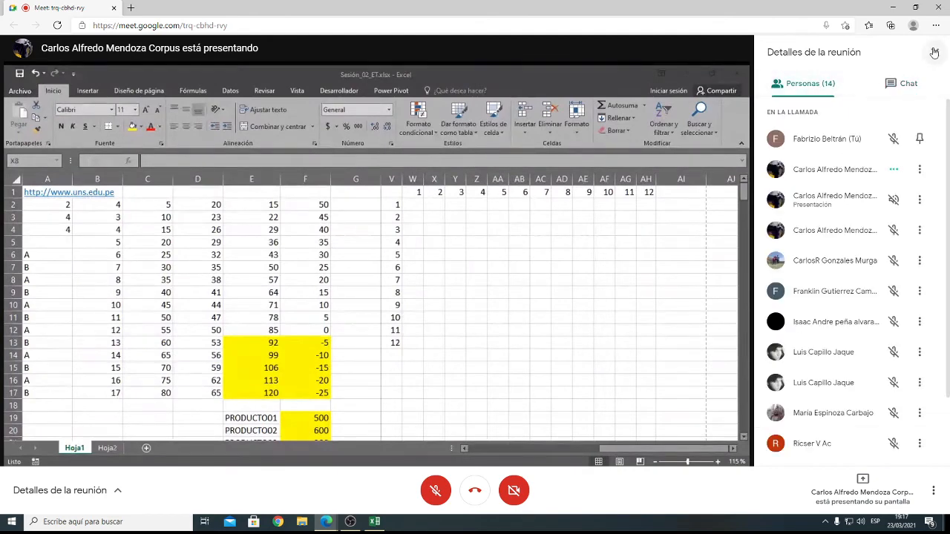
left_click(933, 52)
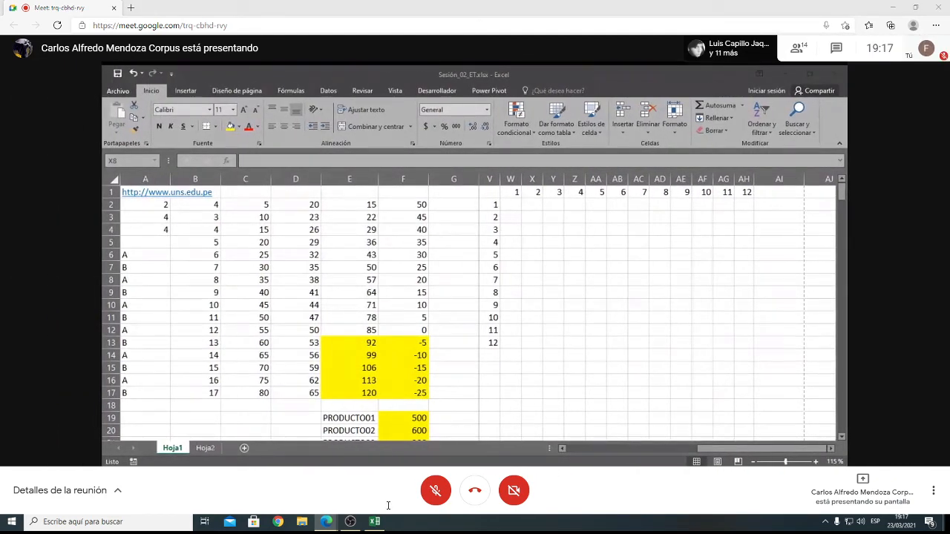
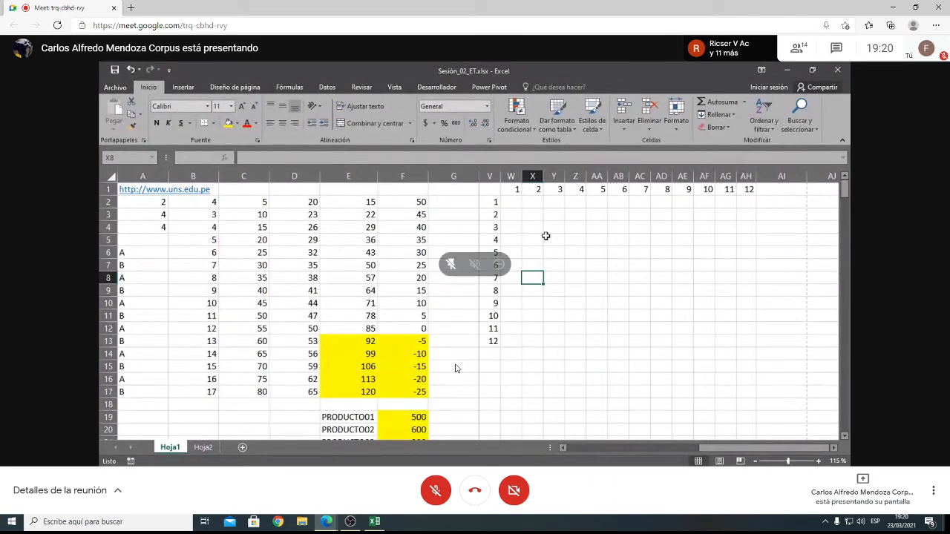
- Start a formula in cell W2 of the multiplication table with a reference to V2
left_click(511, 202)
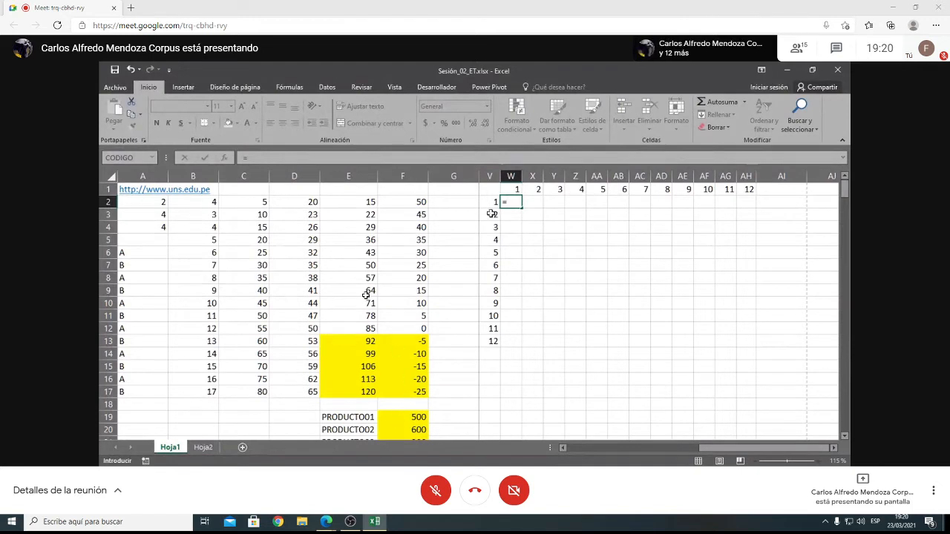
left_click(393, 251)
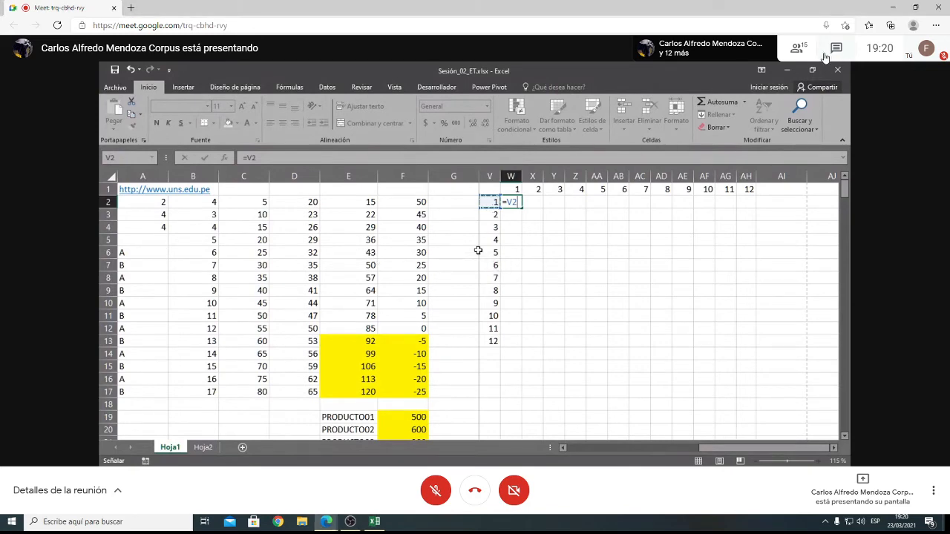
- Look through the call's participant list and its chat messages
left_click(797, 49)
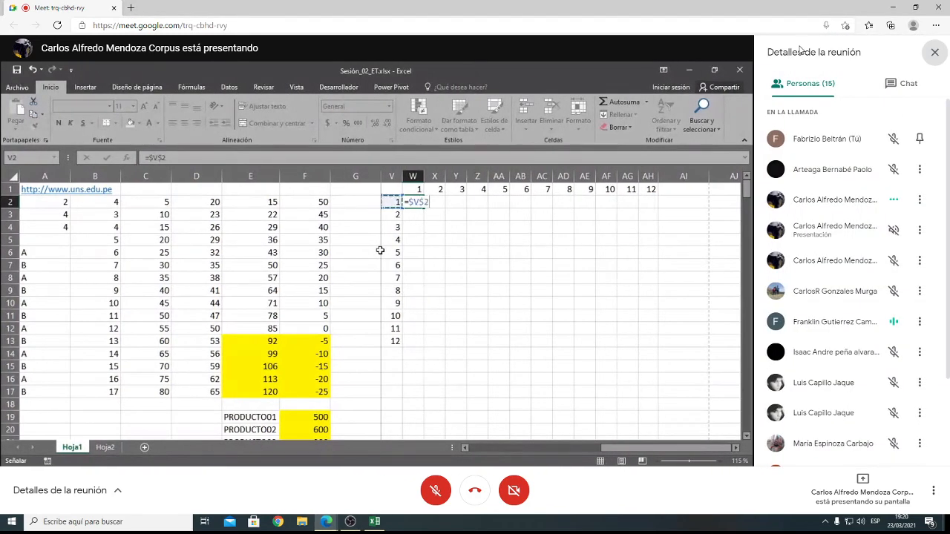
left_click(899, 83)
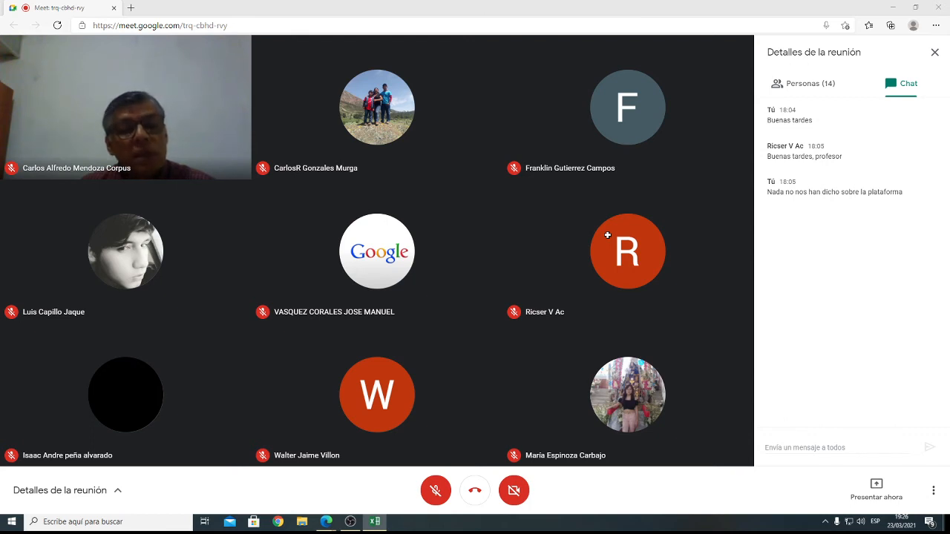
key("alt+Tab")
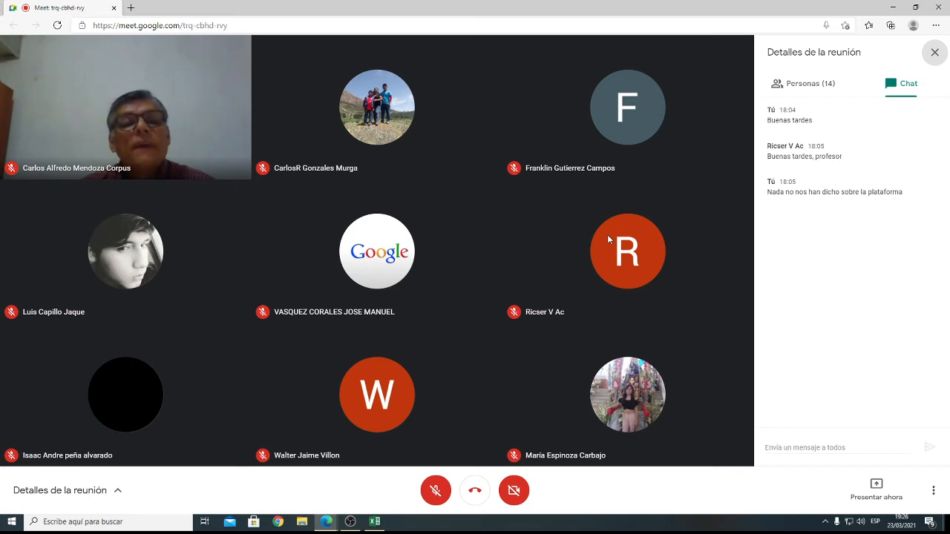
key("alt+Tab")
key("alt+Tab")
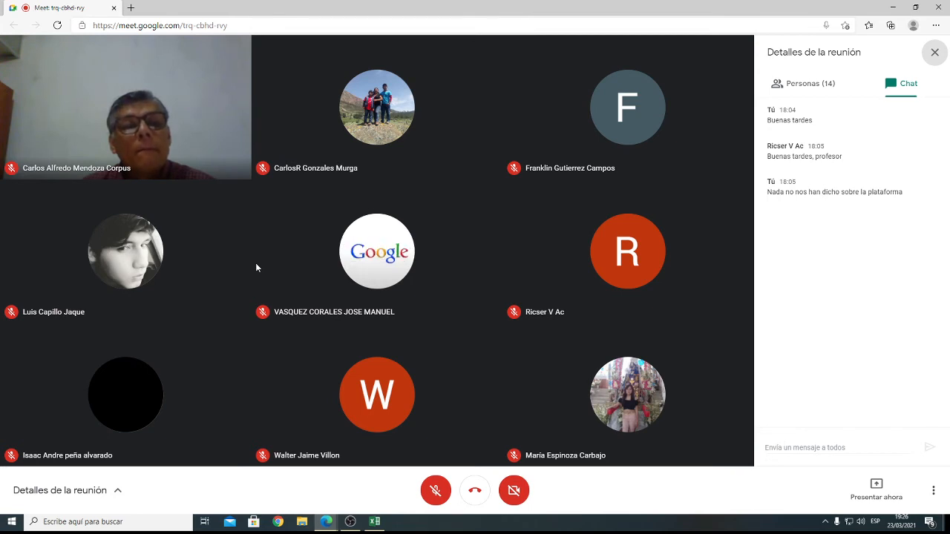
key("alt+Tab")
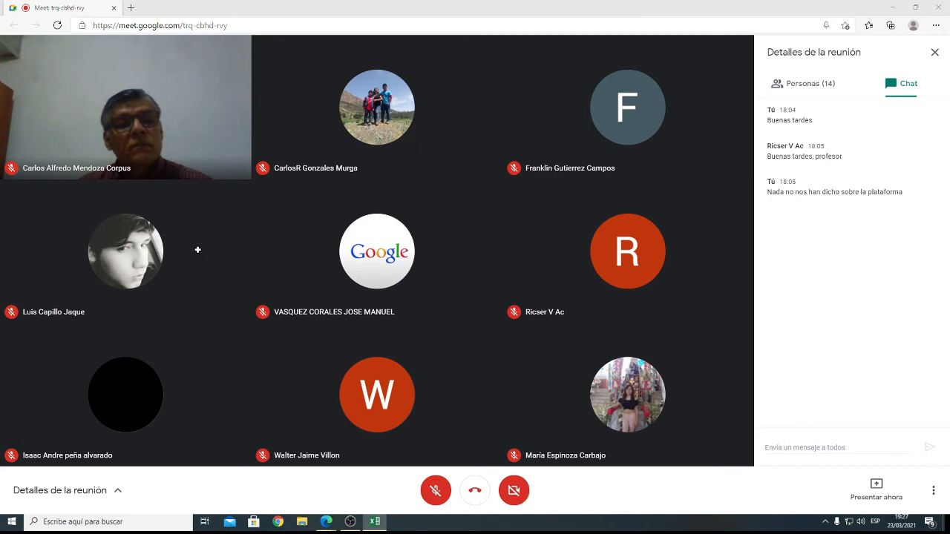
left_click(438, 316)
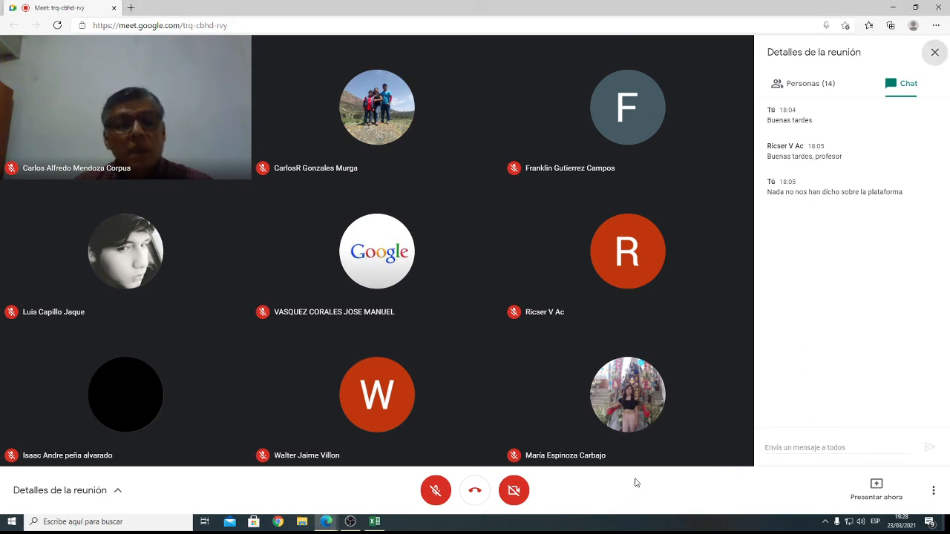
- Draft the chat message "No se esuchca nada ingeniero", erase it unsent and close the meeting details
left_click(823, 450)
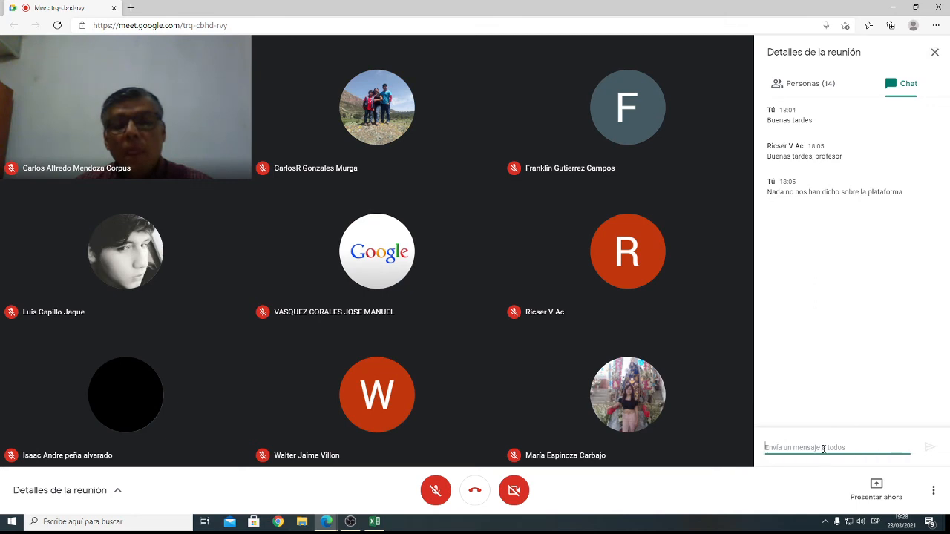
type("No se es")
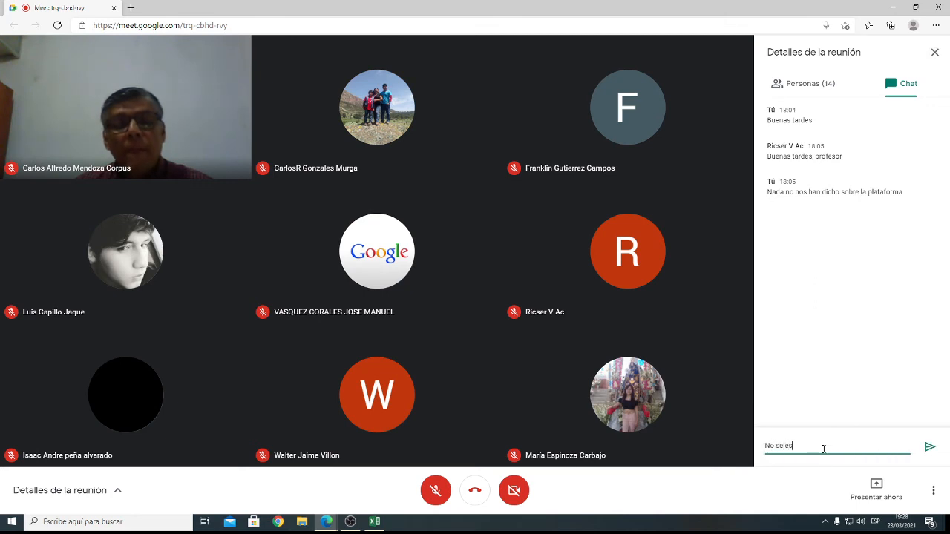
type("uchca nada ingeniero")
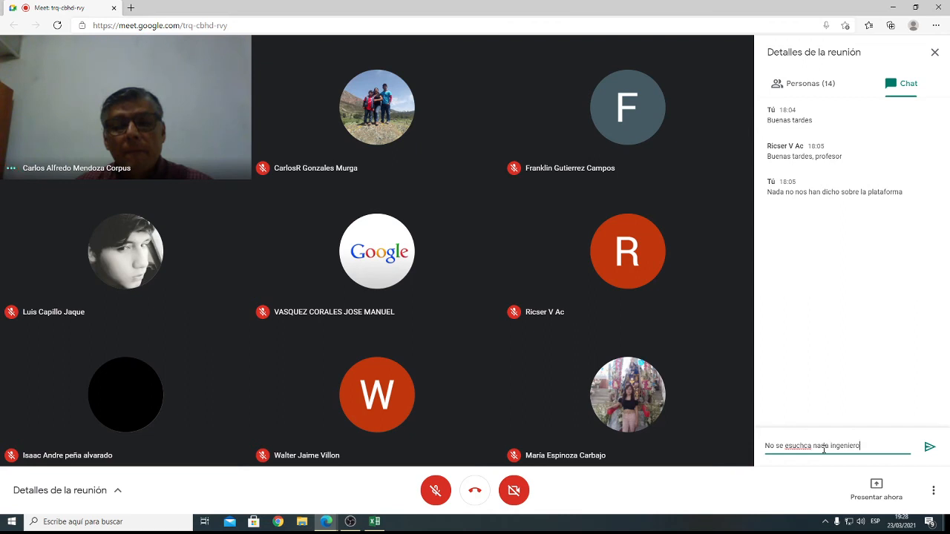
key("BackSpace")
key("BackSpace")
key("BackSpace")
key("BackSpace")
key("BackSpace")
key("BackSpace")
key("BackSpace")
key("BackSpace")
key("BackSpace")
key("BackSpace")
key("BackSpace")
key("BackSpace")
key("BackSpace")
key("BackSpace")
key("BackSpace")
key("BackSpace")
key("BackSpace")
key("BackSpace")
key("BackSpace")
key("BackSpace")
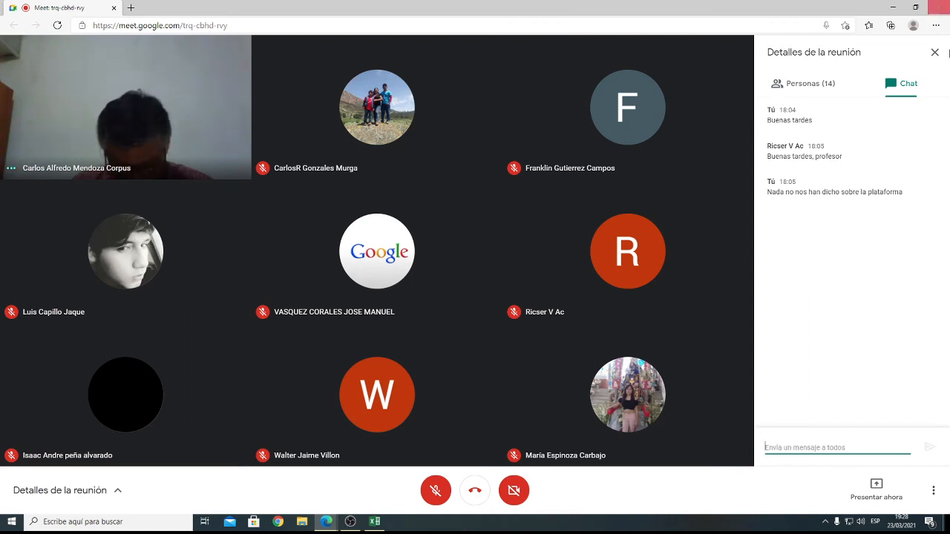
left_click(934, 52)
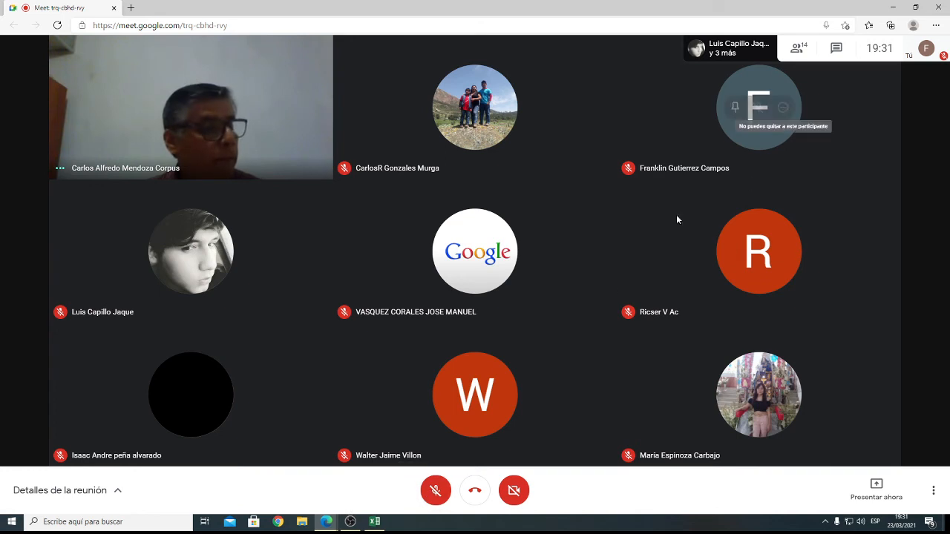
- Unmute the microphone in the call and mute it again
left_click(436, 496)
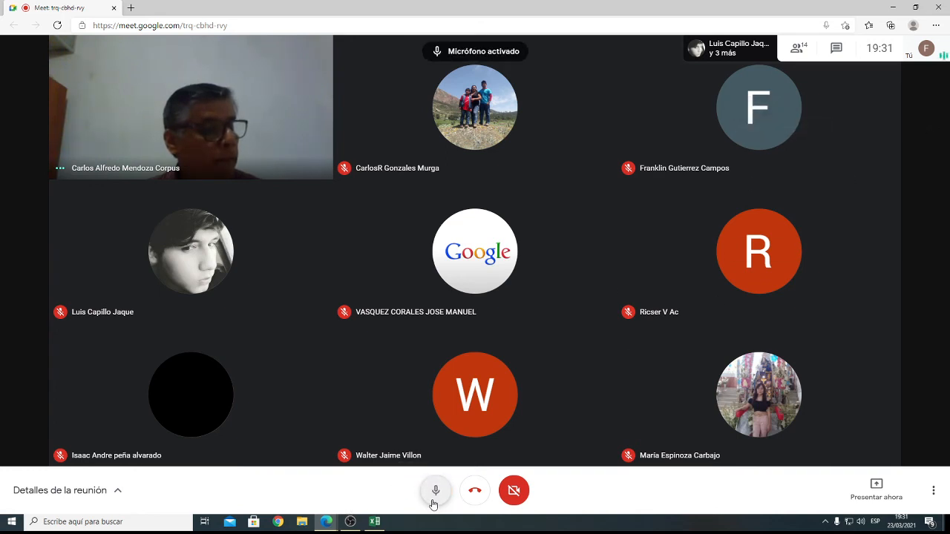
left_click(435, 500)
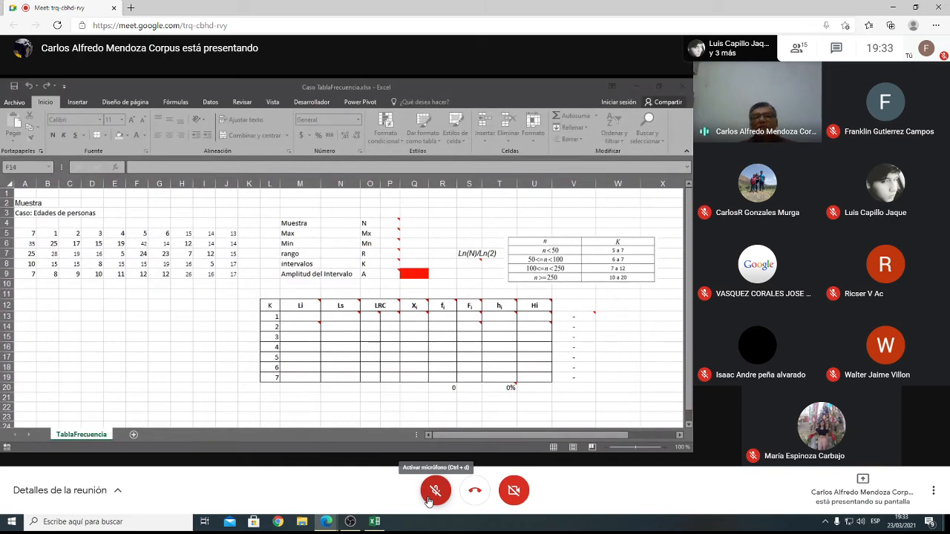
- Review who is in the call in the participant list, and close the meeting details
left_click(798, 48)
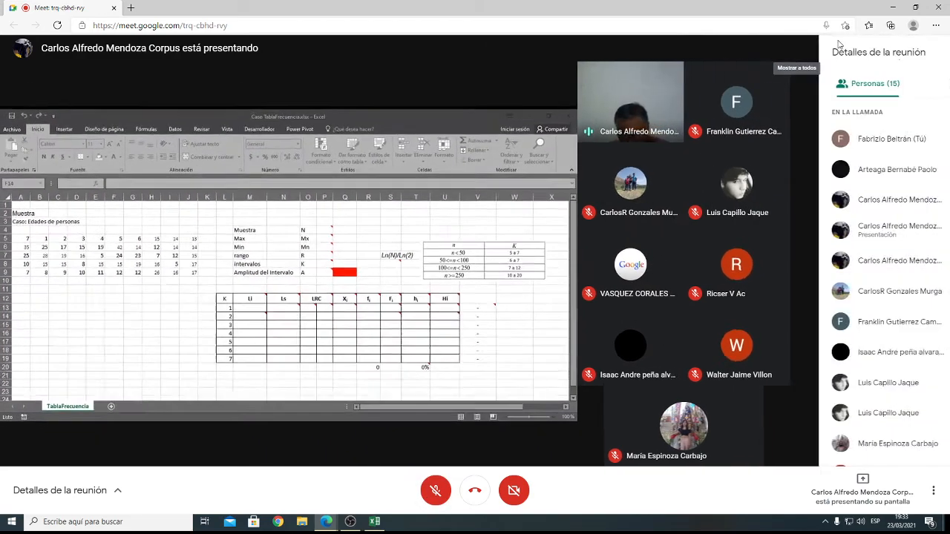
left_click(935, 52)
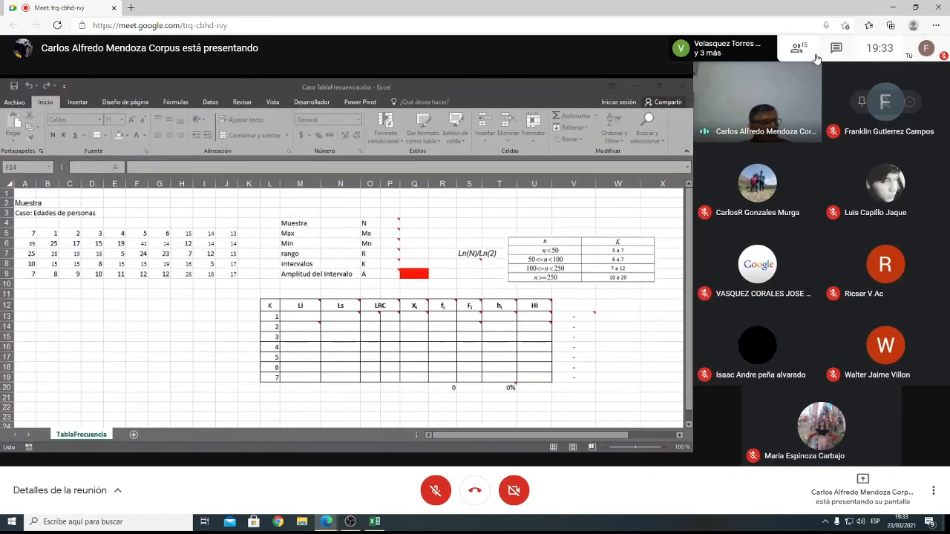
left_click(837, 48)
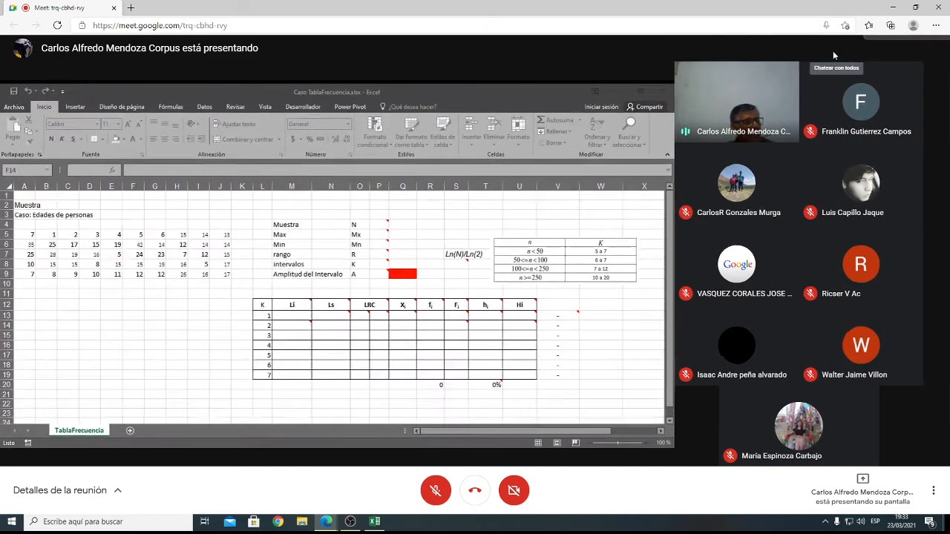
left_click(816, 83)
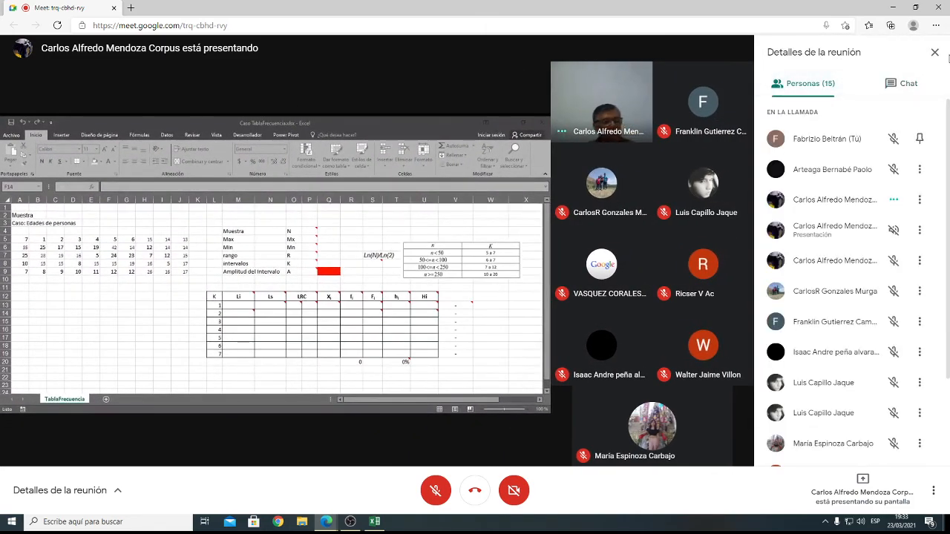
left_click(930, 58)
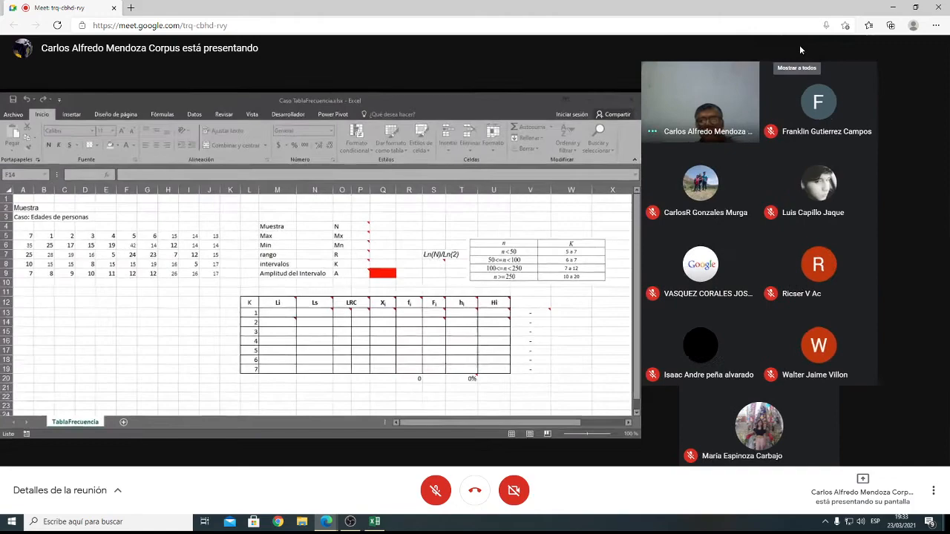
- Check the call's participant list, close it, and show only the shared presentation without the participant tiles
left_click(800, 44)
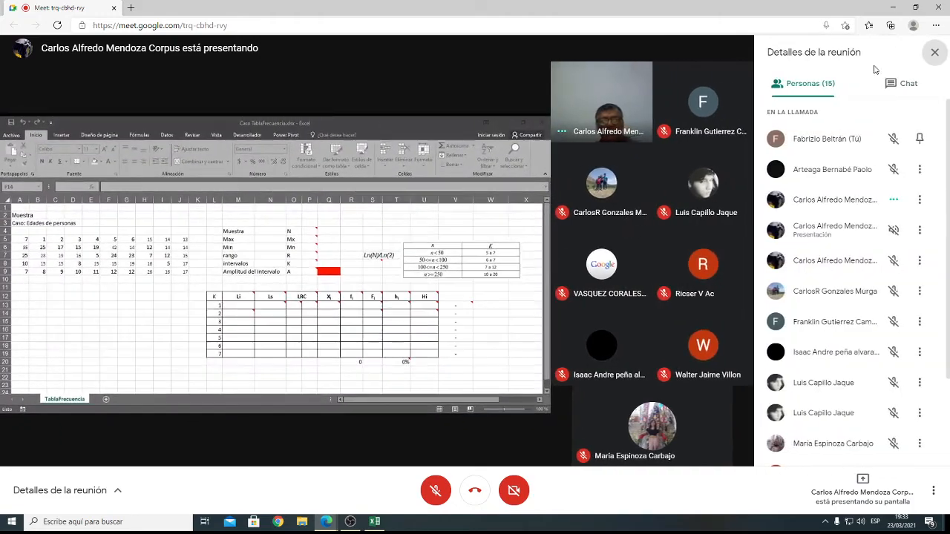
left_click(934, 53)
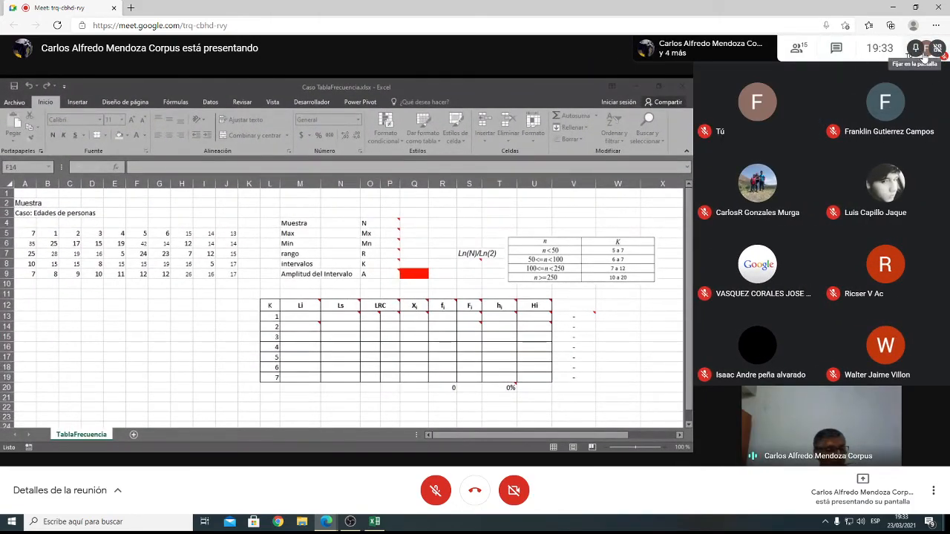
left_click(922, 55)
left_click(924, 55)
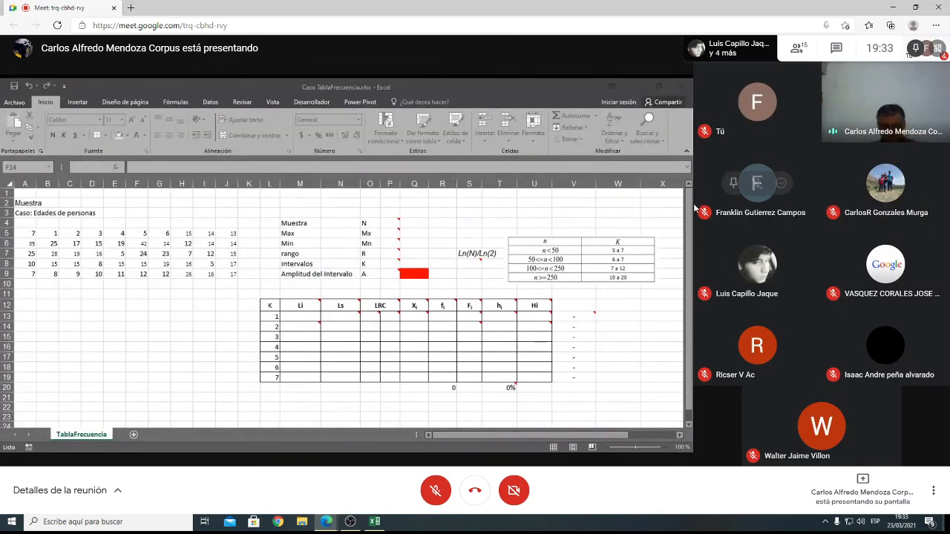
left_click(323, 263)
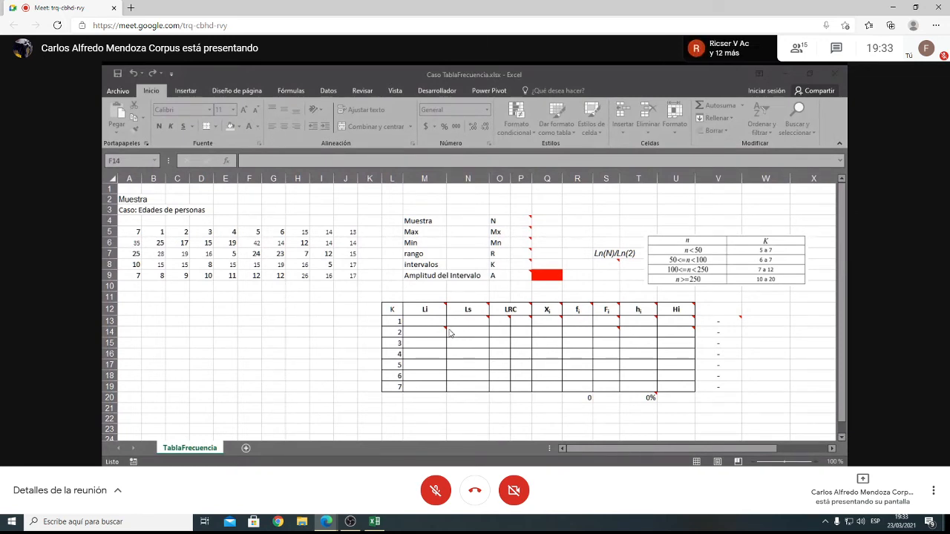
- Unmute and mute the call microphone twice, leaving it muted
left_click(435, 491)
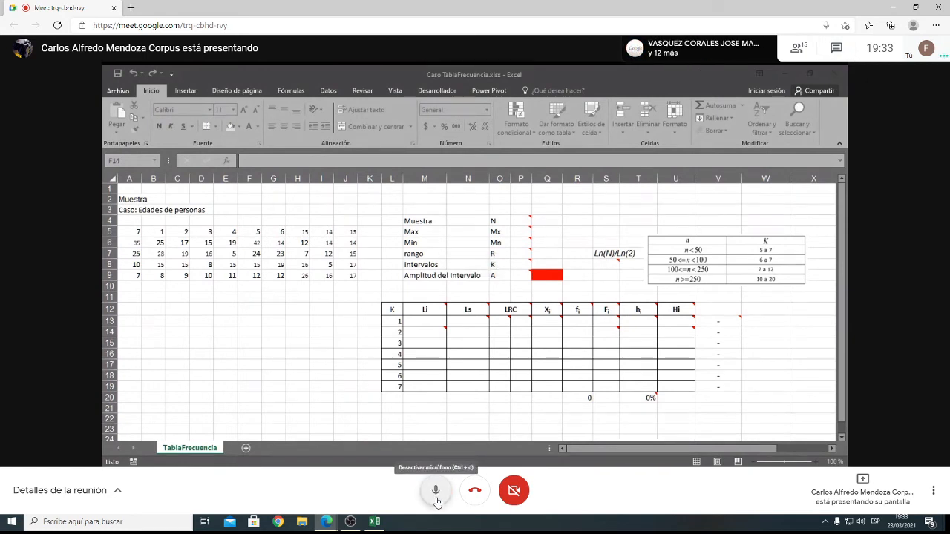
left_click(436, 502)
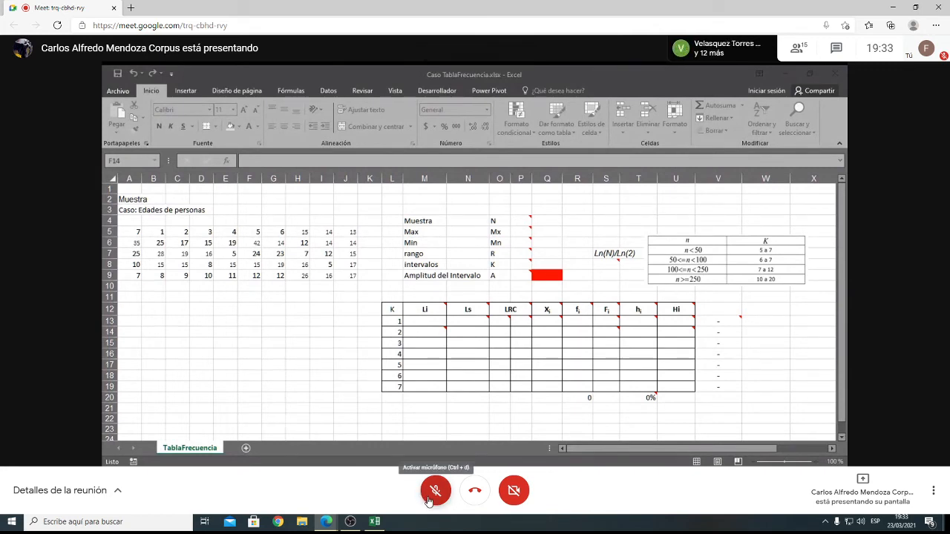
left_click(429, 502)
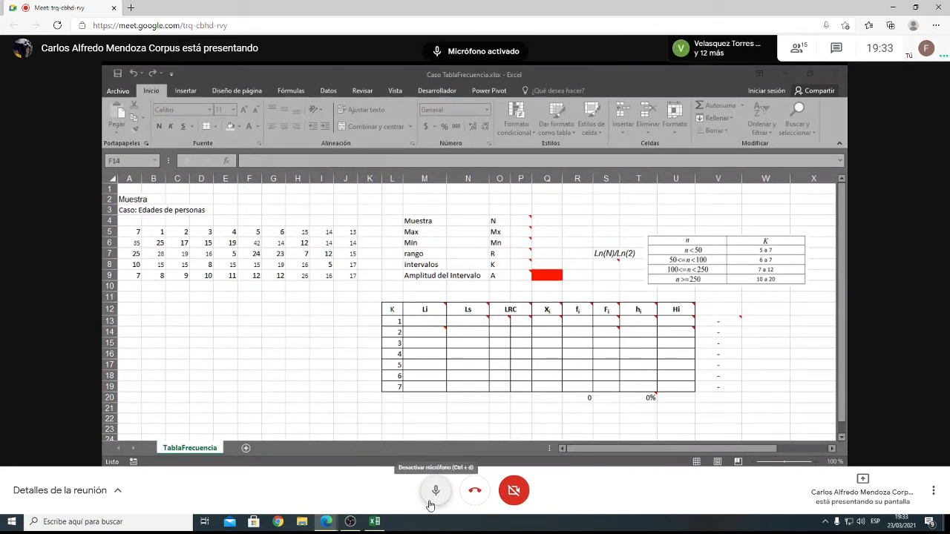
left_click(428, 502)
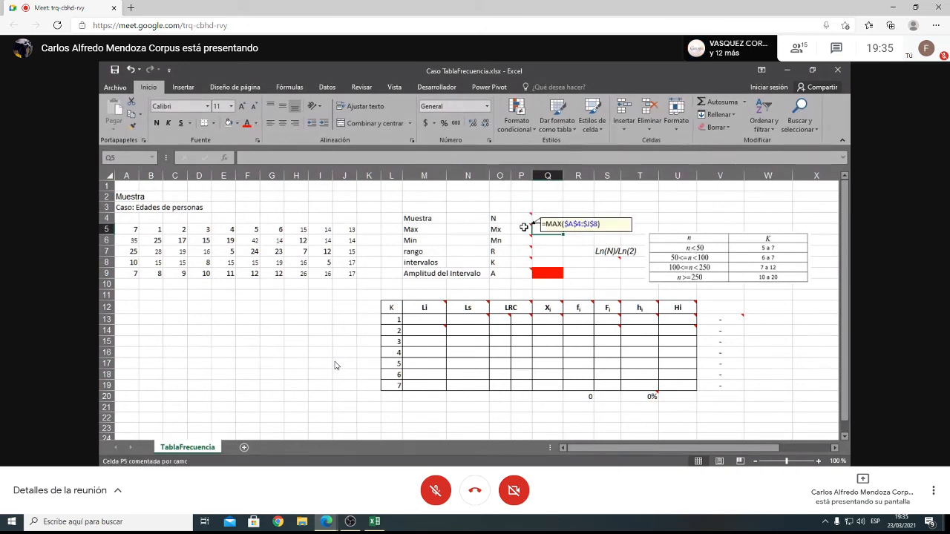
- Examine the class numbers in L13:L19, the sample statistics N to K, and the formula notes attached to their cells
mouse_move(524, 241)
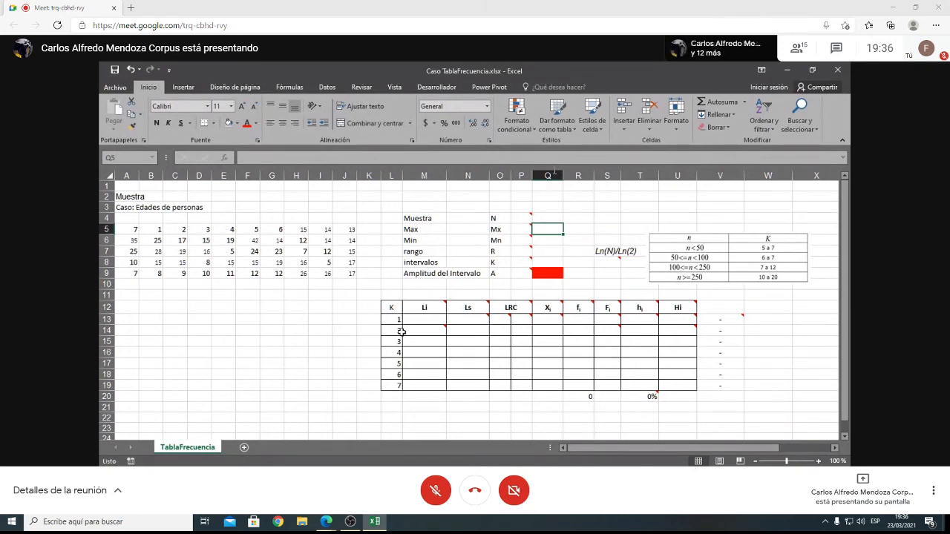
left_click_drag(392, 320, 398, 388)
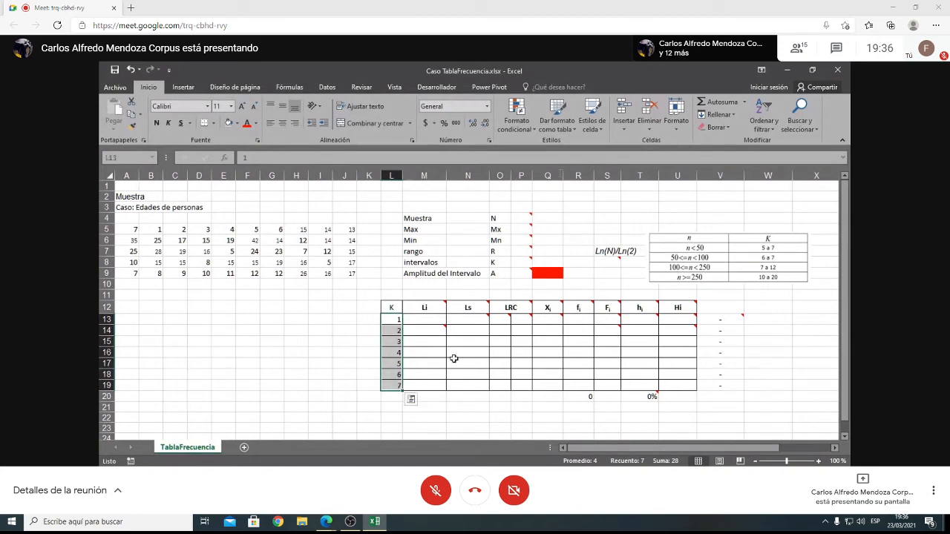
mouse_move(522, 273)
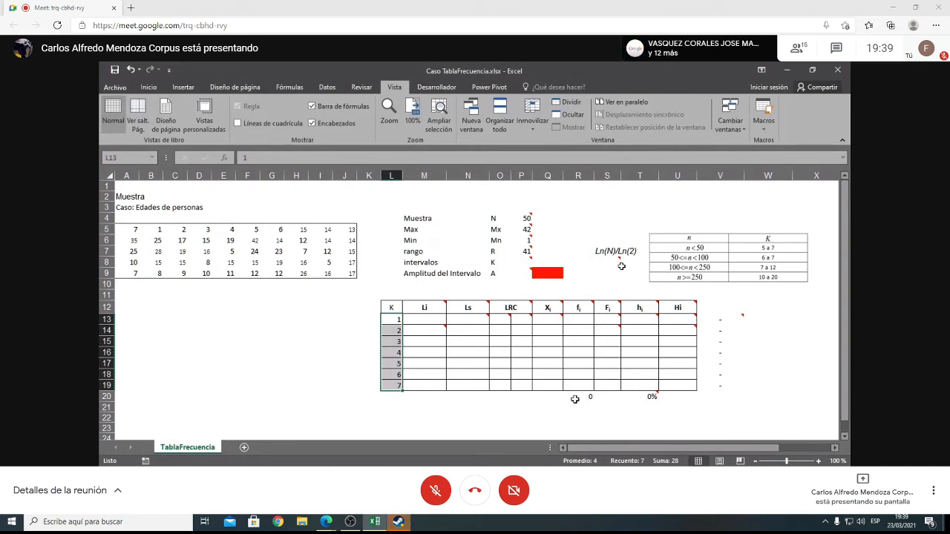
left_click(493, 217)
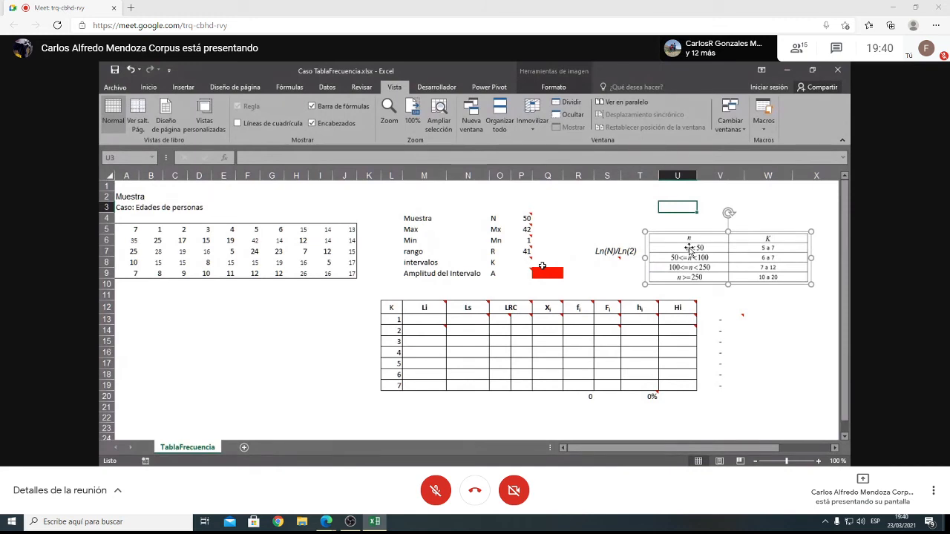
left_click(519, 263)
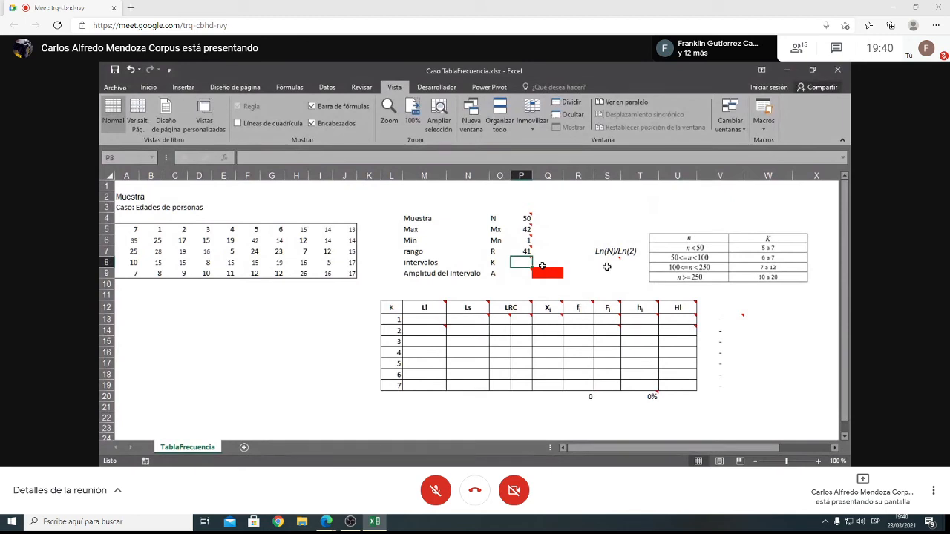
mouse_move(613, 260)
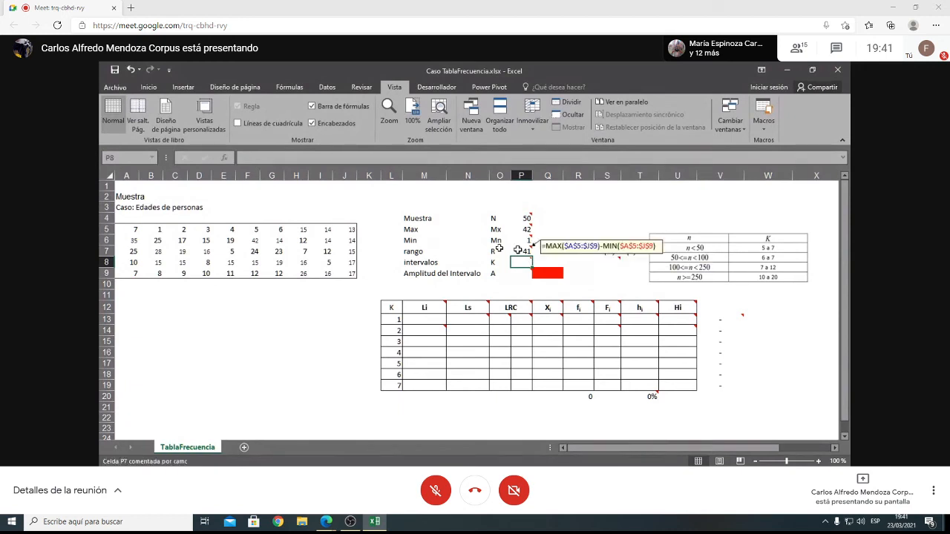
left_click(523, 219)
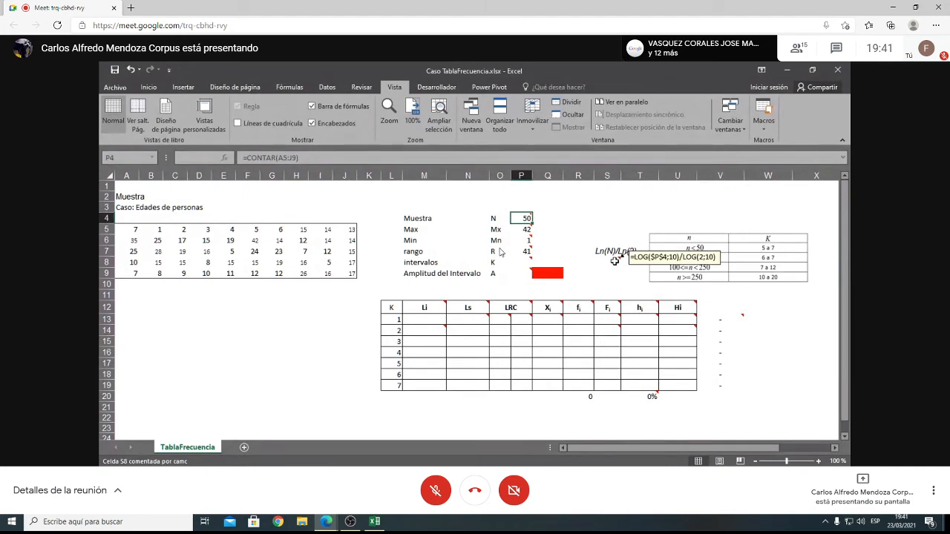
- Enter =LOG(P4;10)/LOG(2;10) in cell S8 beneath Ln(N)/Ln(2), and select the cell to review its formula
left_click(614, 261)
type("=")
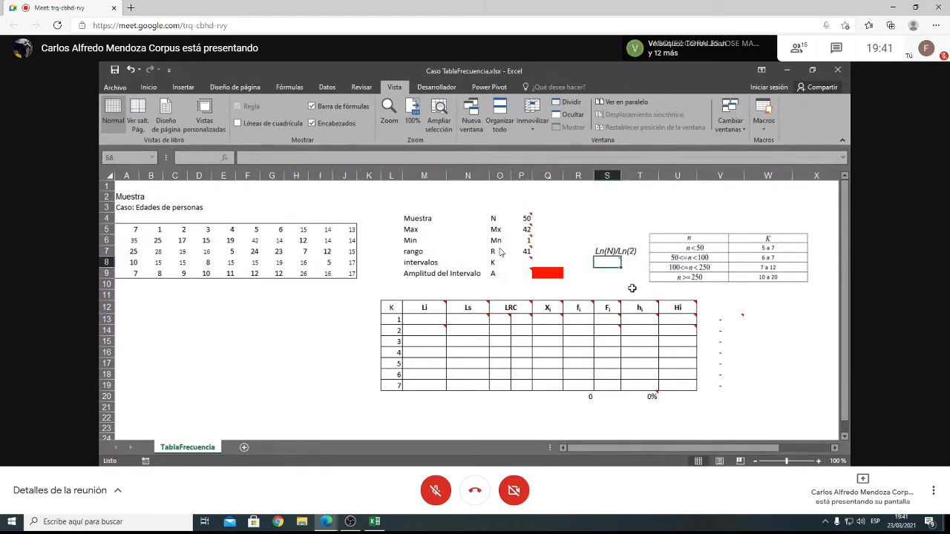
type("log")
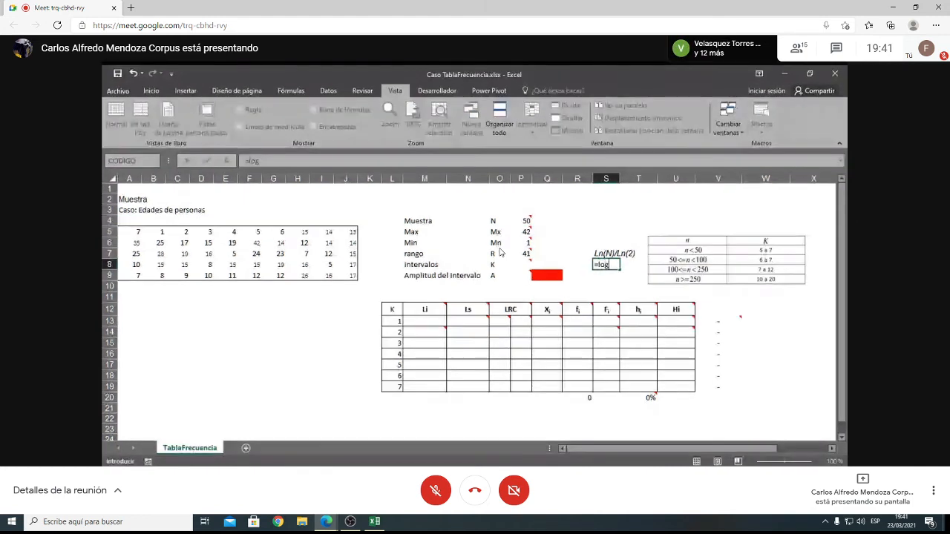
type("(")
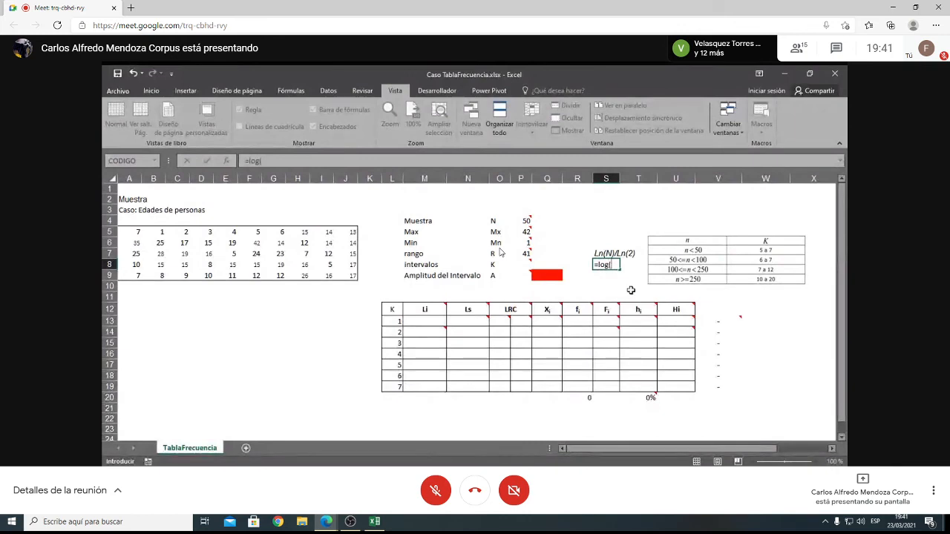
left_click(518, 221)
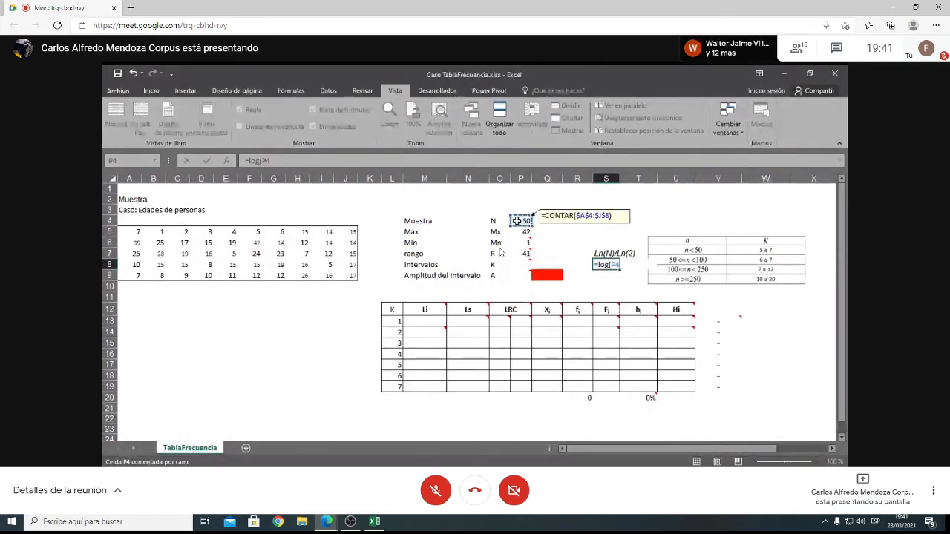
type(")")
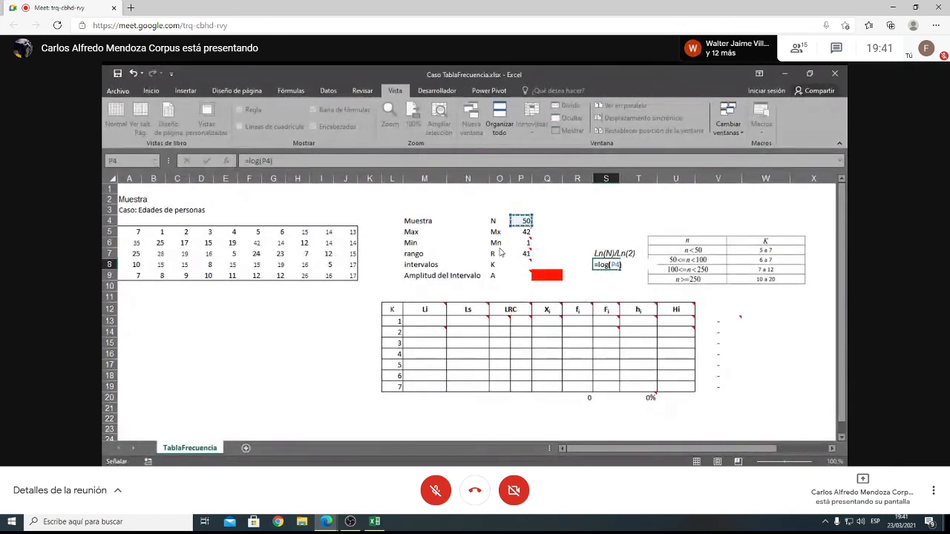
key("BackSpace")
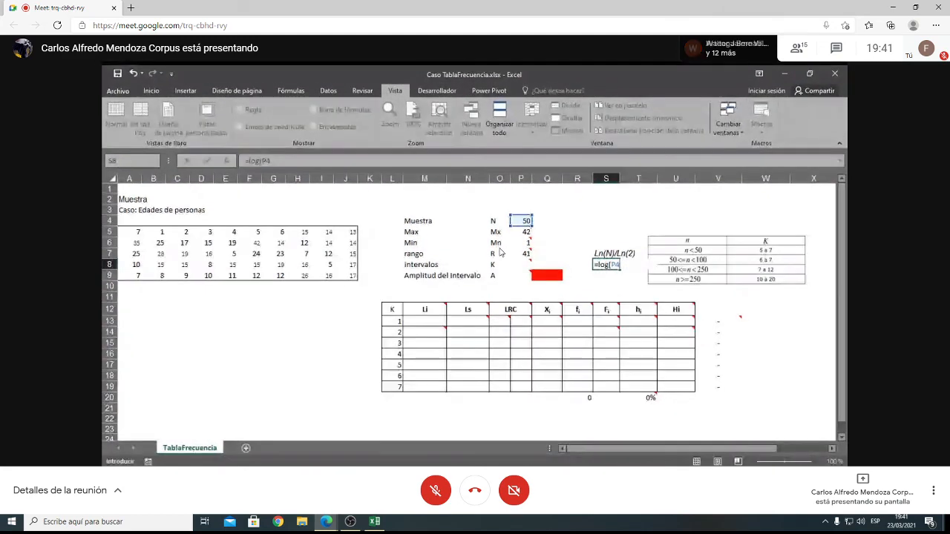
type(";10")
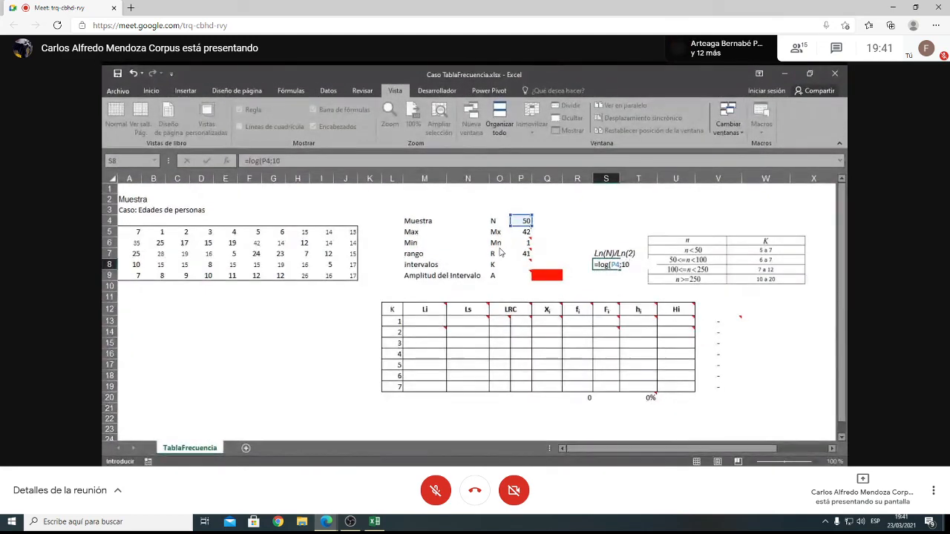
type(")/")
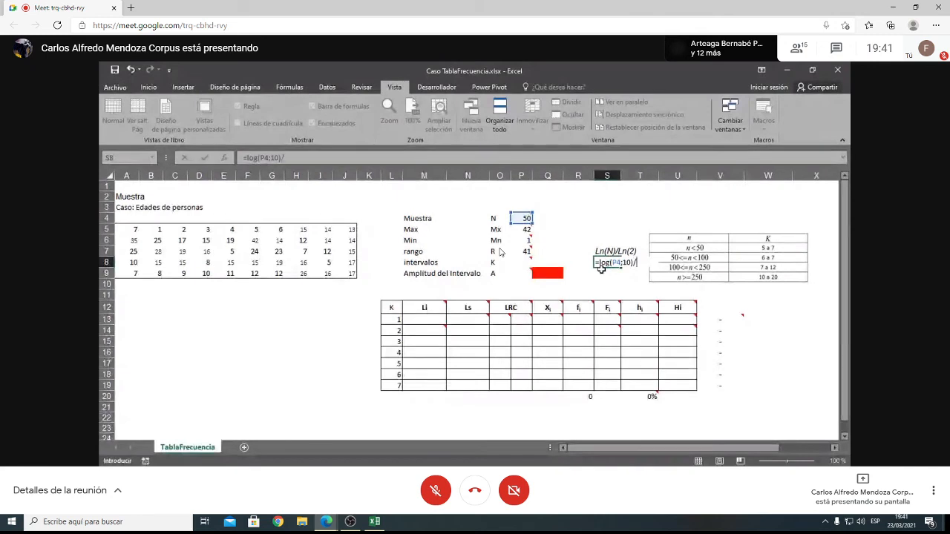
type("log")
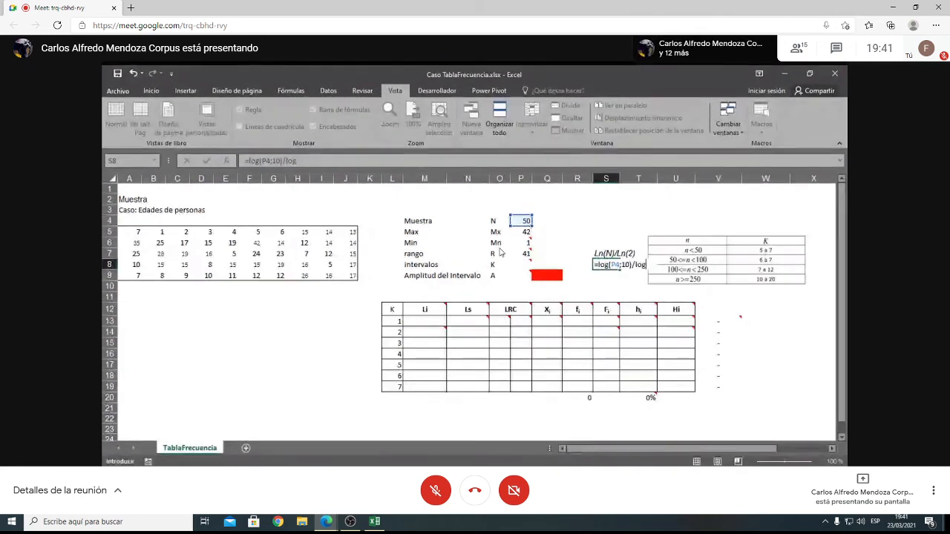
type("(")
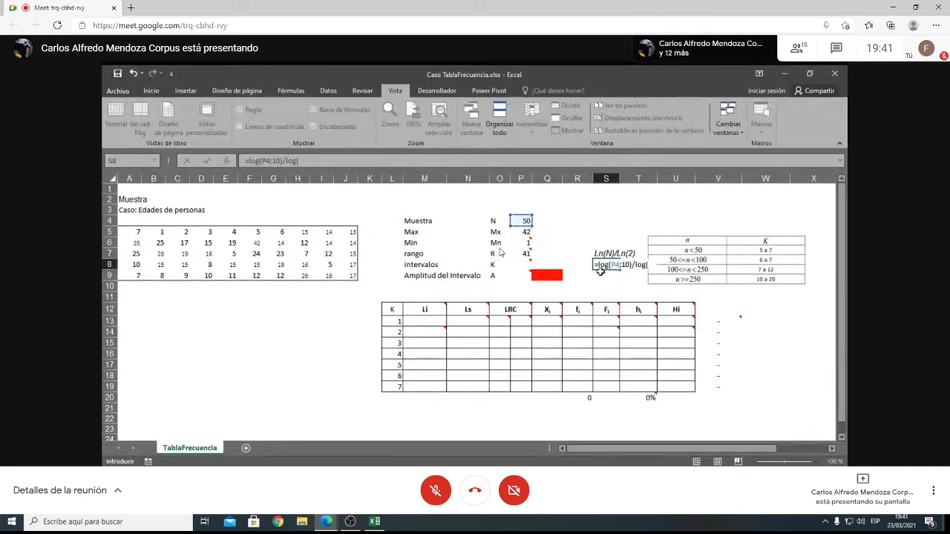
type("2;10)")
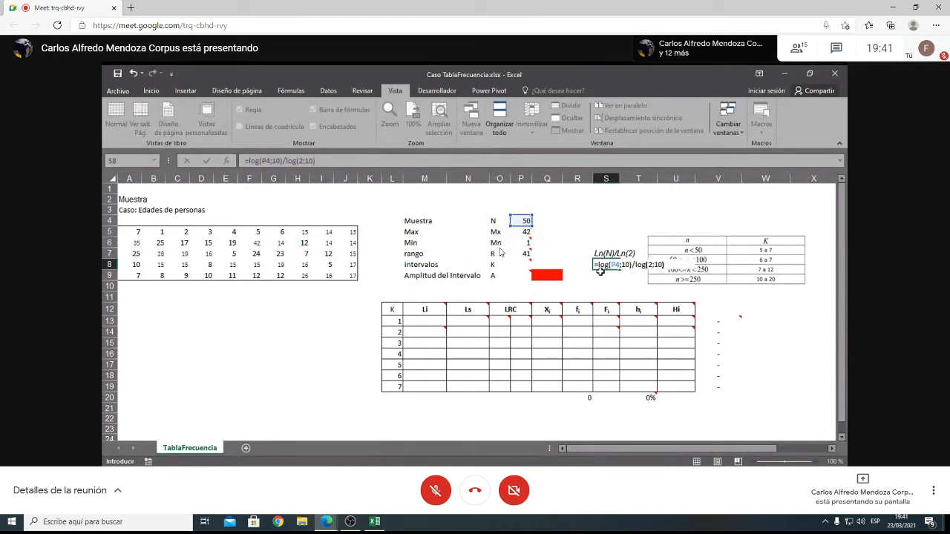
key("Return")
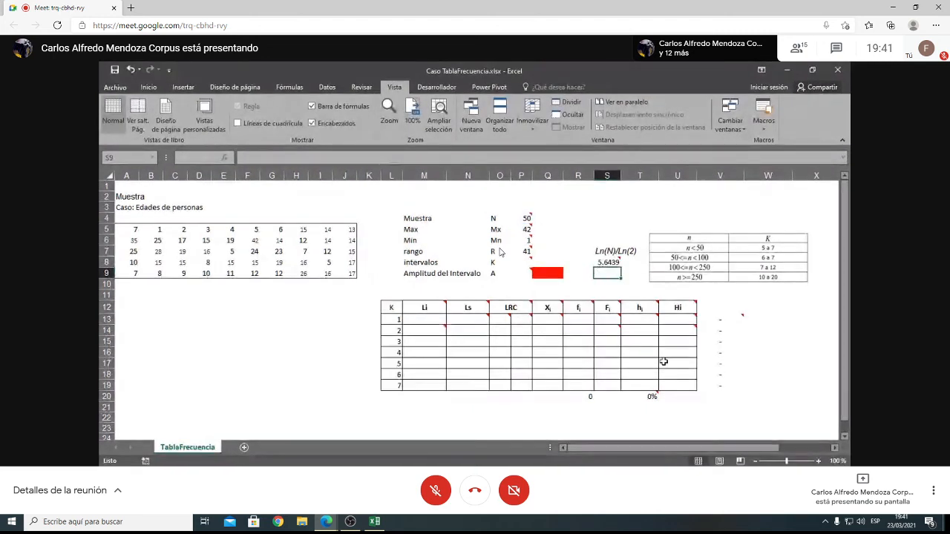
mouse_move(604, 262)
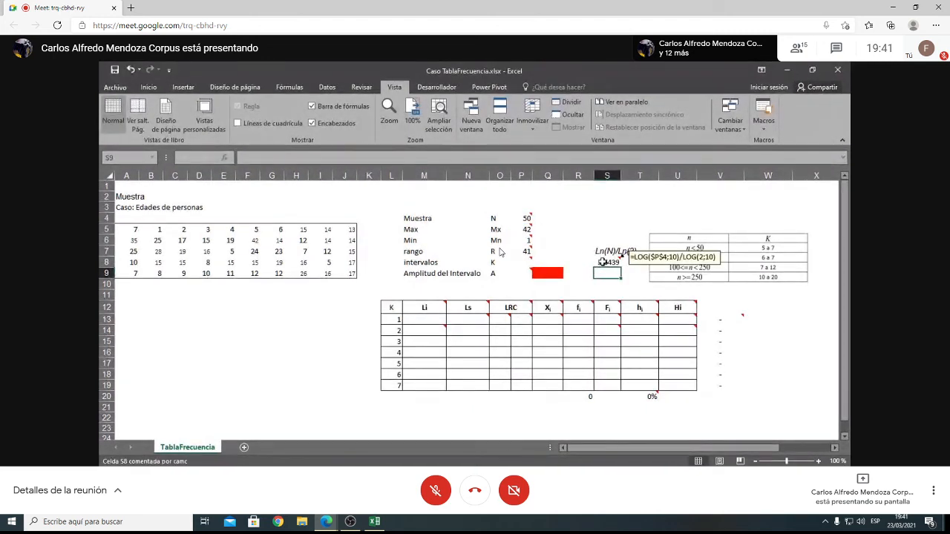
left_click(603, 262)
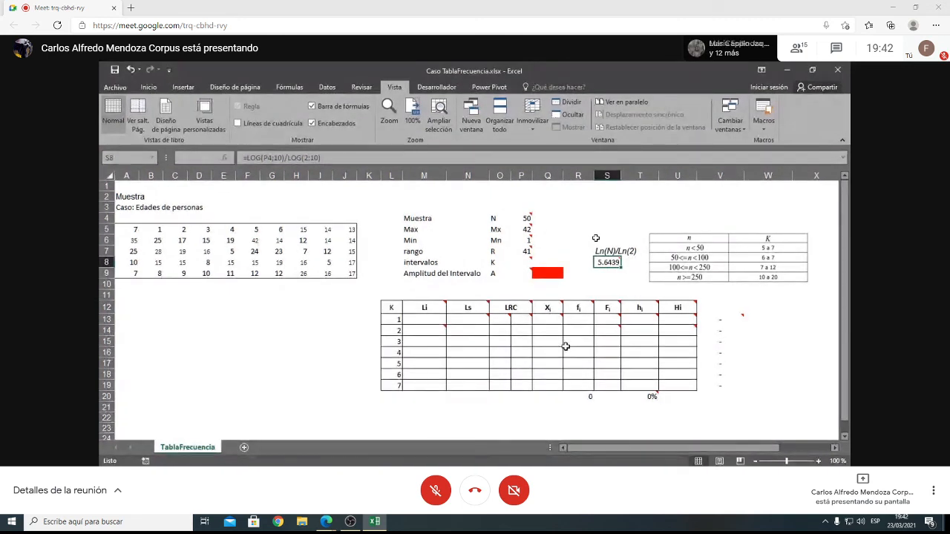
- Send the chat message "LA DE STURGES" to everyone in the call and close the meeting details
key("alt+Tab")
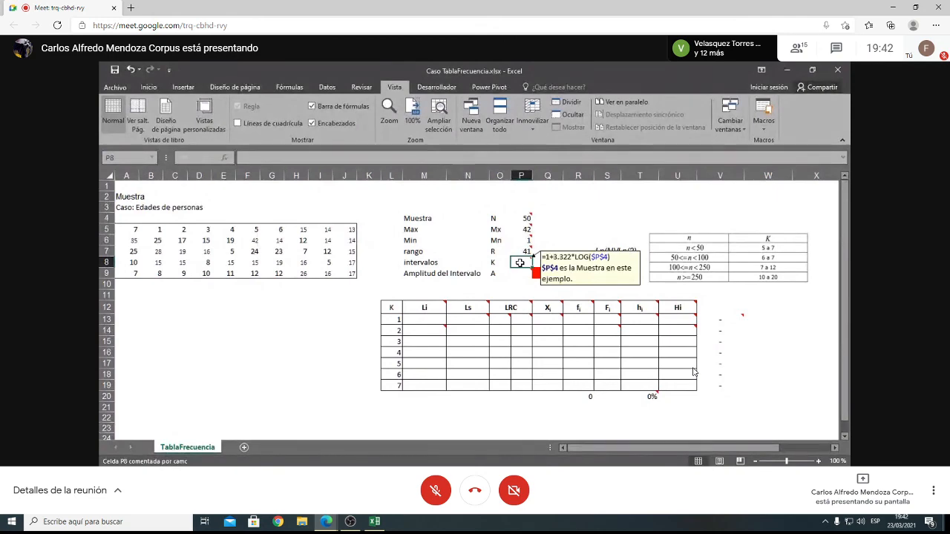
left_click(841, 70)
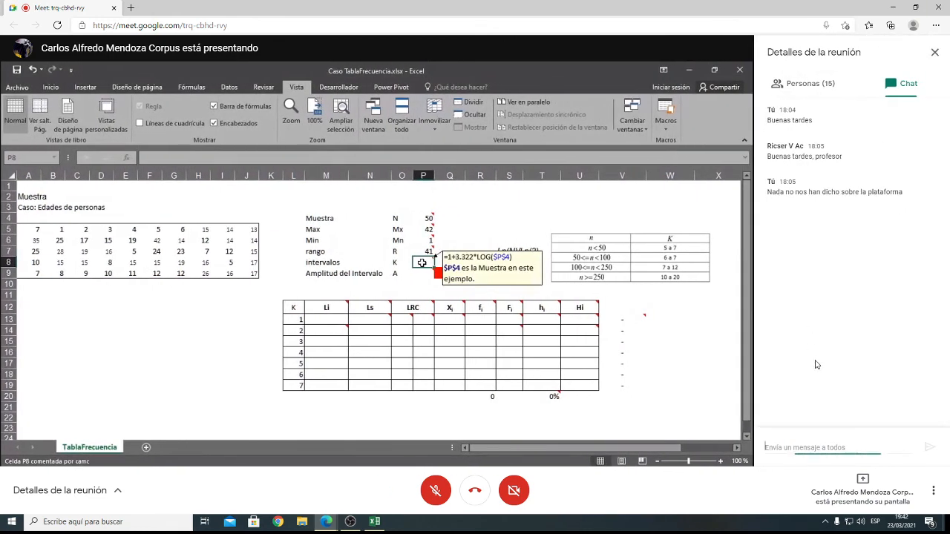
type("LA")
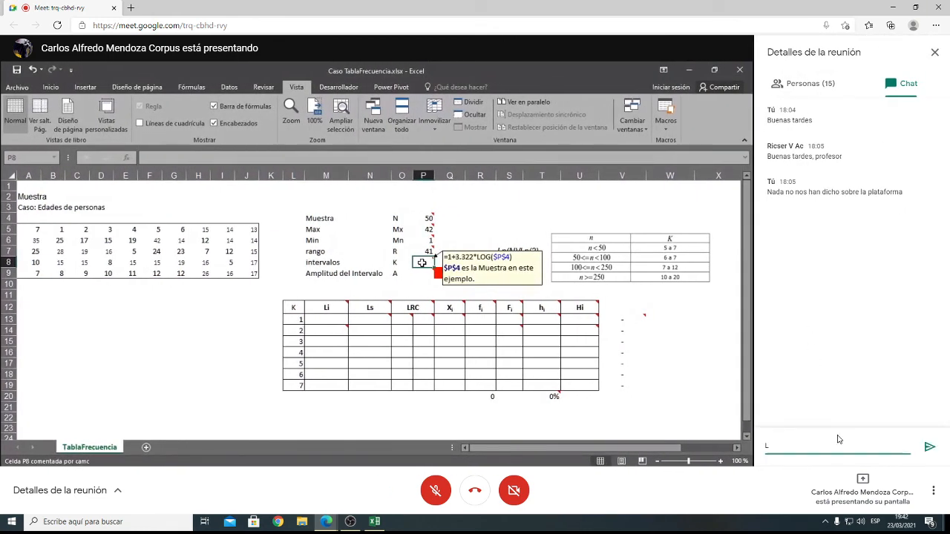
key("BackSpace")
type("LA DE STURGES")
key("Return")
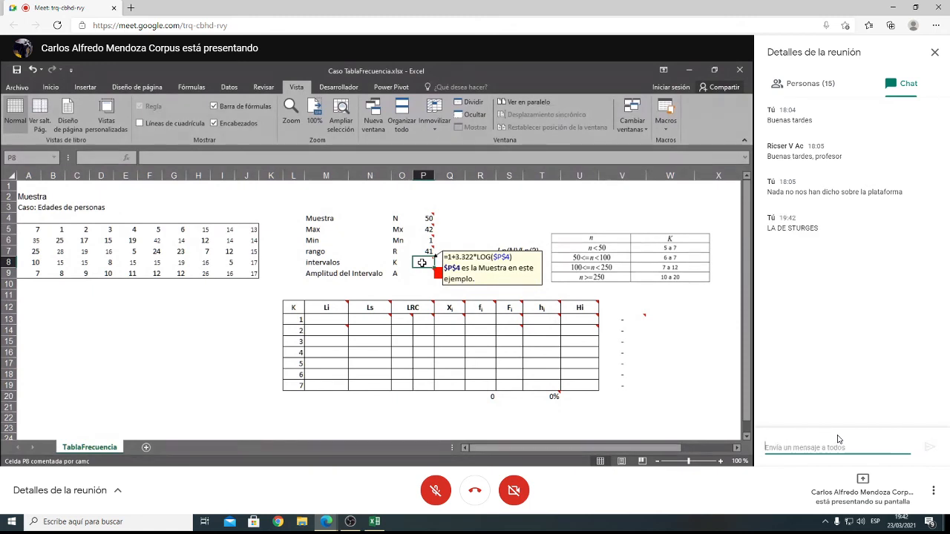
left_click(935, 52)
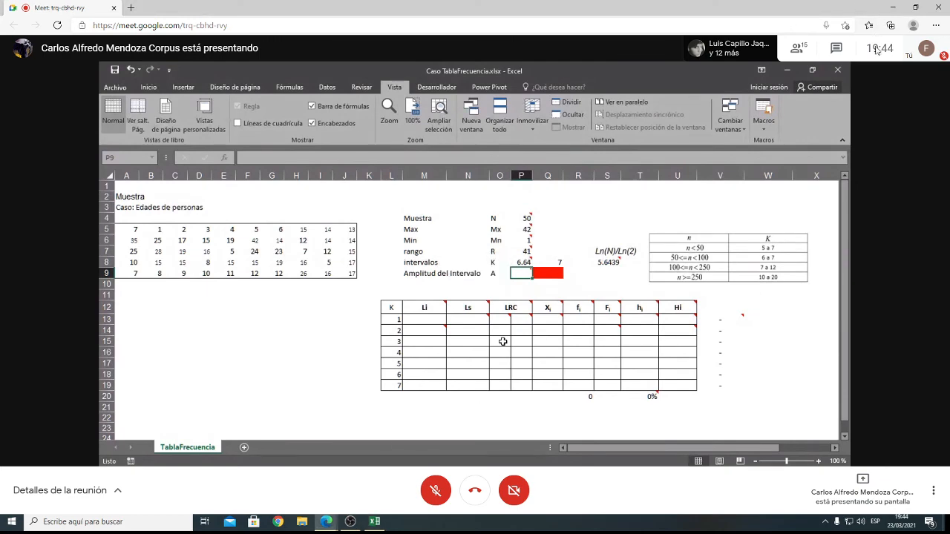
- Check the meeting chat messages and close the chat
left_click(837, 47)
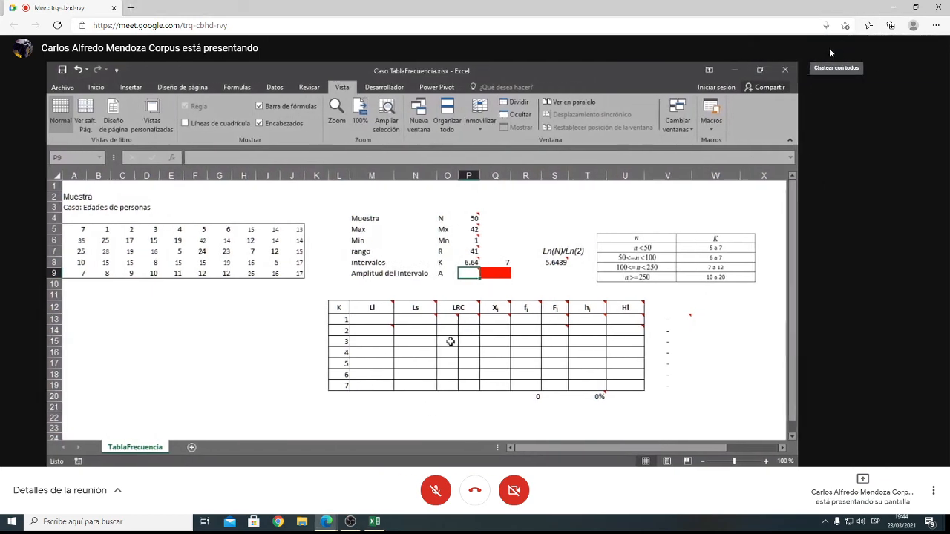
left_click(935, 52)
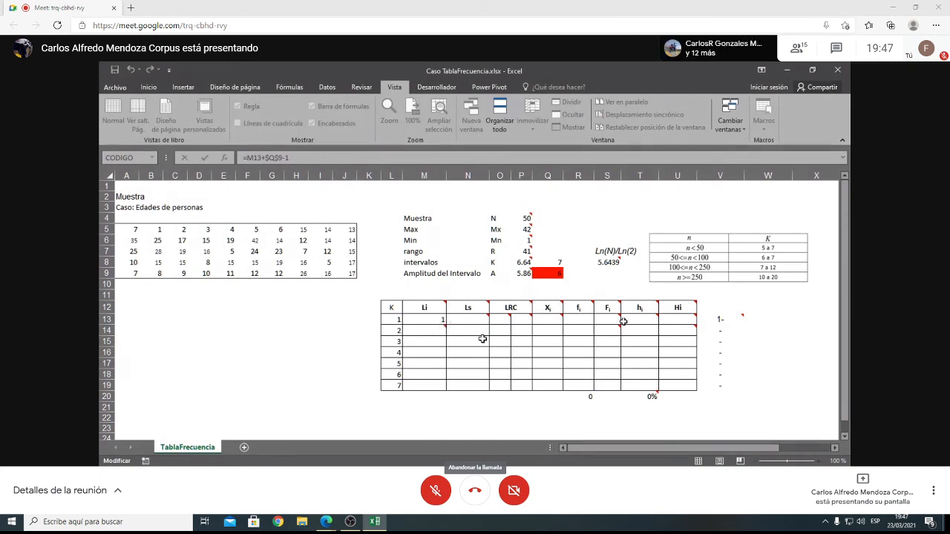
- Enter =N13-1 in cell M14 as the lower limit of the second class
mouse_move(481, 319)
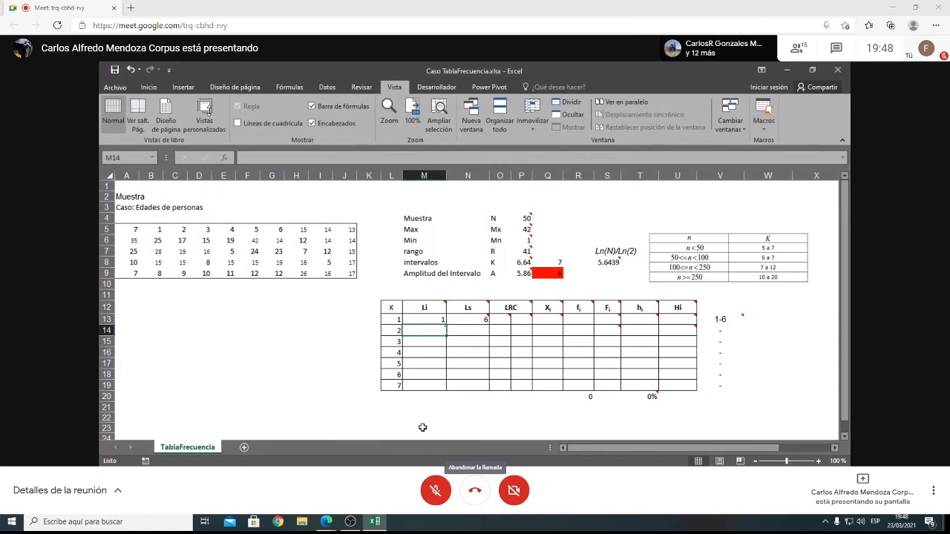
type("=")
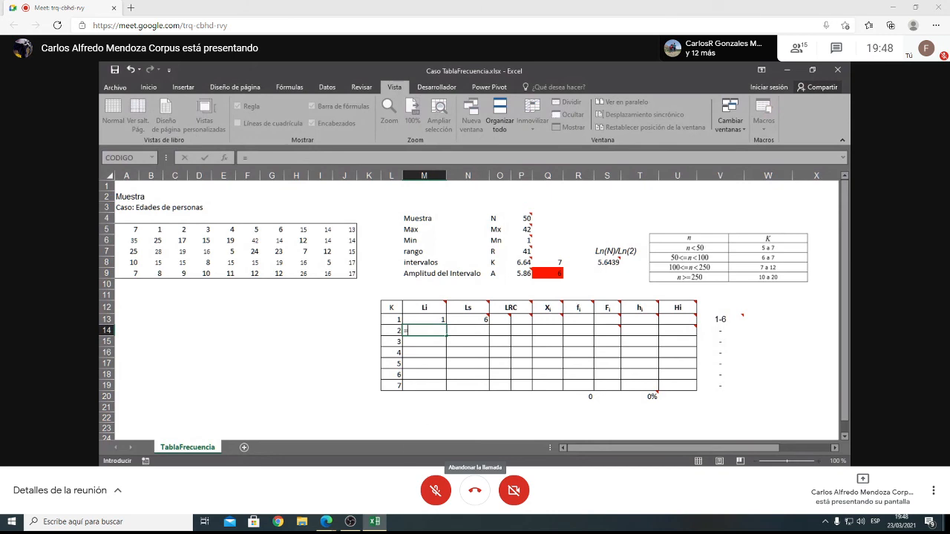
left_click(477, 321)
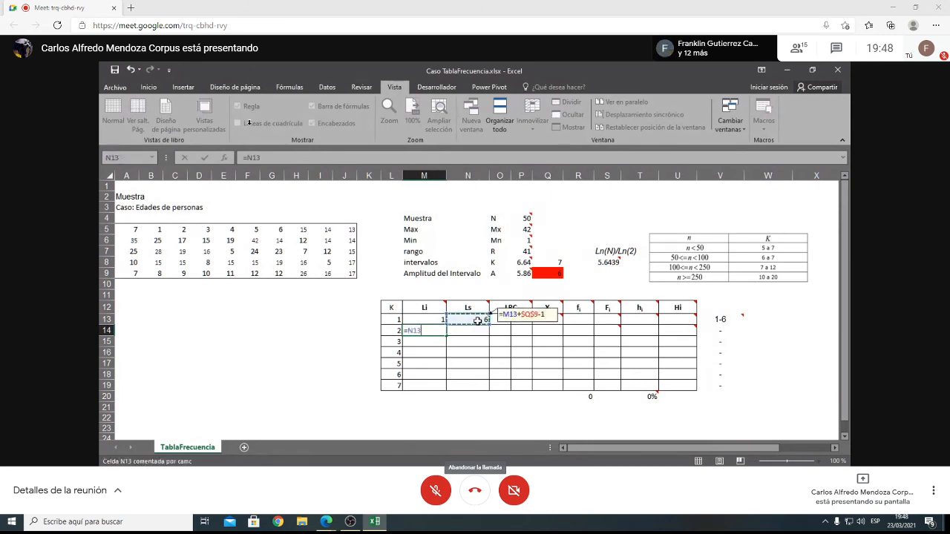
type("-1")
key("Return")
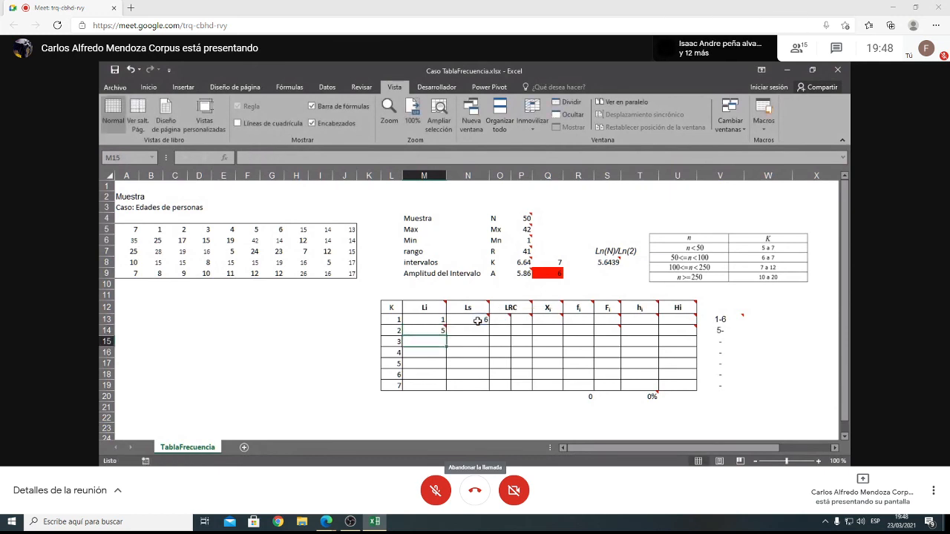
- Correct the formula in cell M14 to =N13+1
double_click(438, 331)
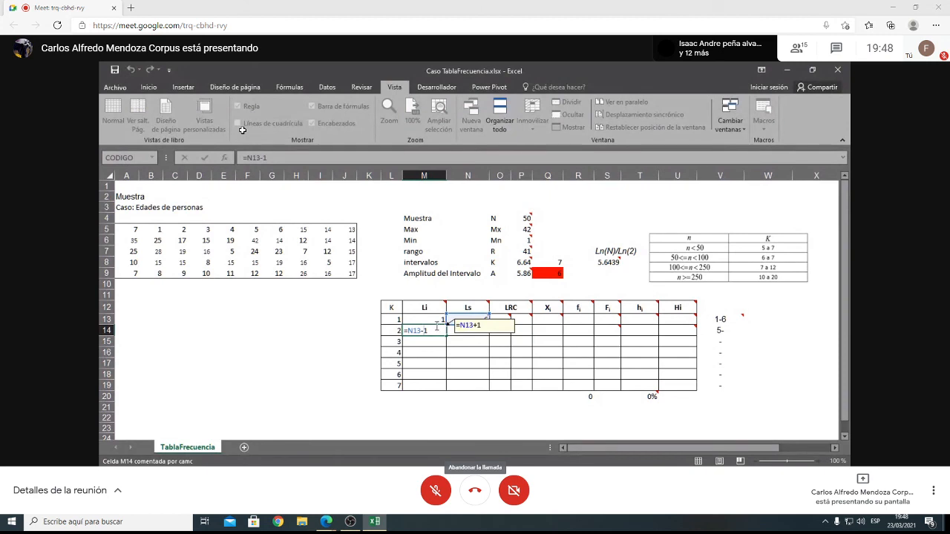
key("Left")
key("BackSpace")
type("+")
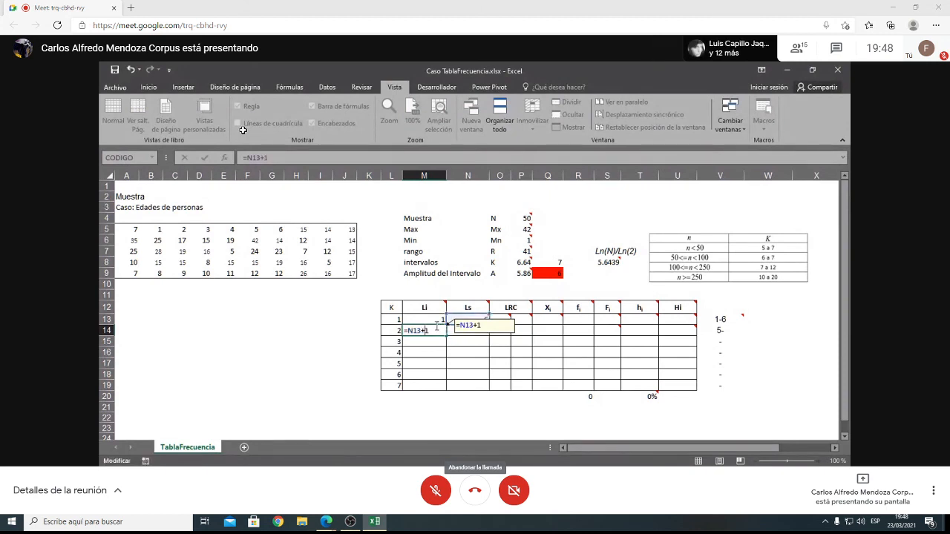
key("Return")
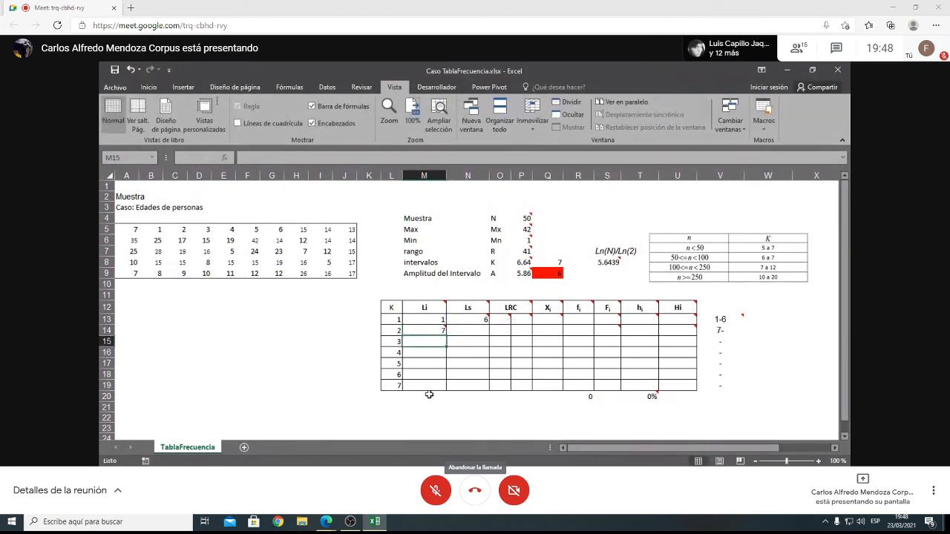
- Fill the lower limit formula from M14 down to M19 and the upper limit formula from N13 down to N19
left_click(435, 331)
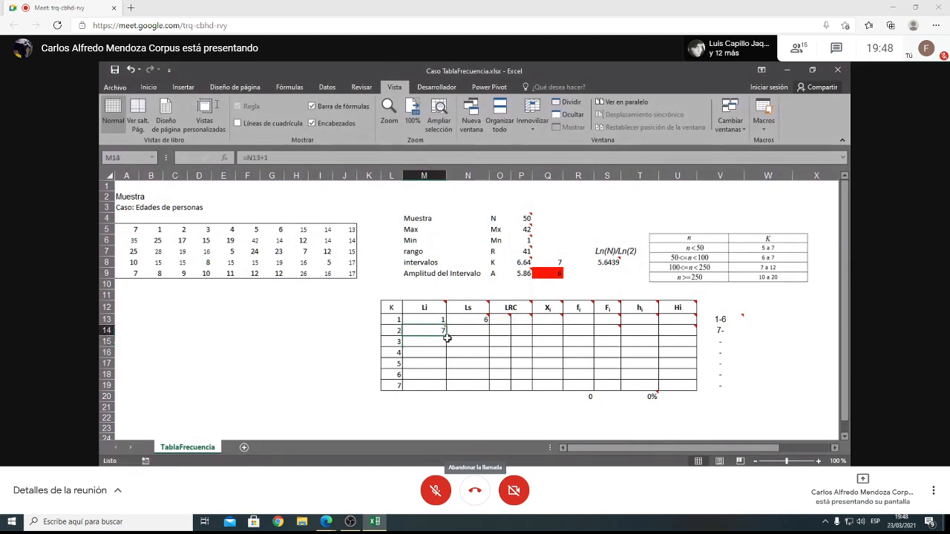
left_click_drag(444, 338, 442, 388)
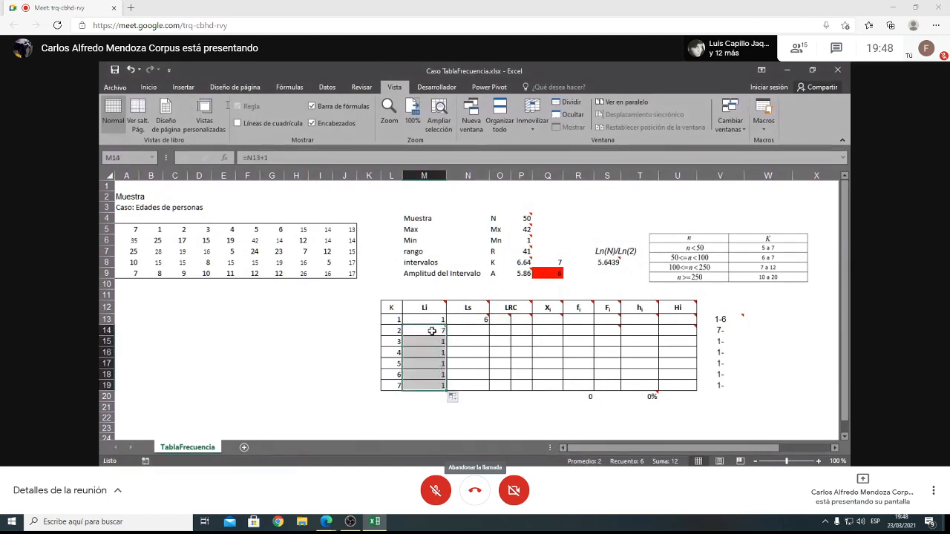
left_click(475, 320)
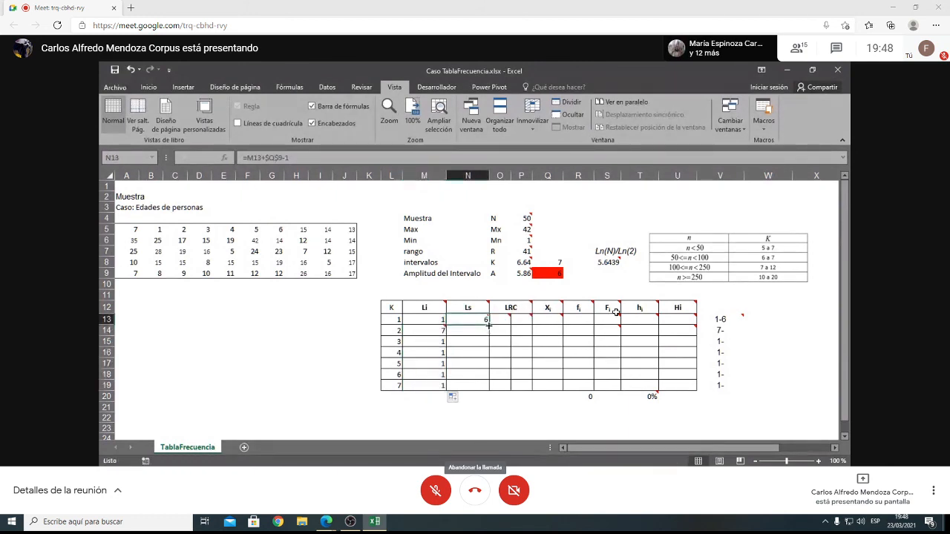
left_click_drag(489, 325, 479, 397)
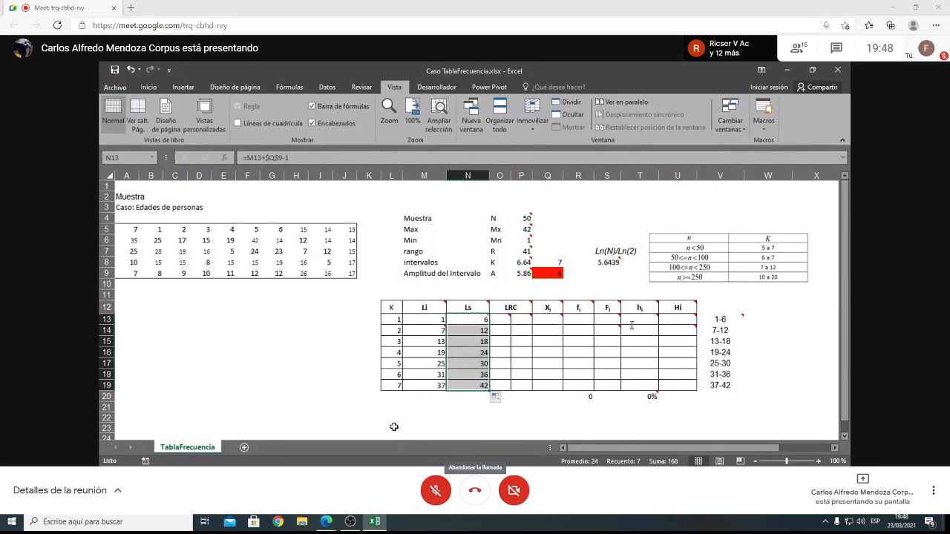
- Examine the class limits in M13:N19 and compare them with the sample's minimum and maximum
left_click(437, 317)
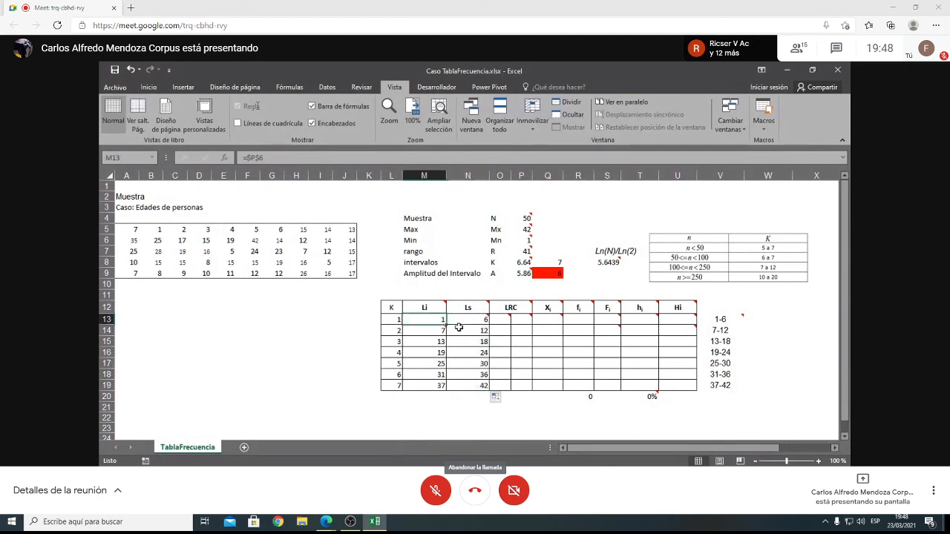
mouse_move(520, 239)
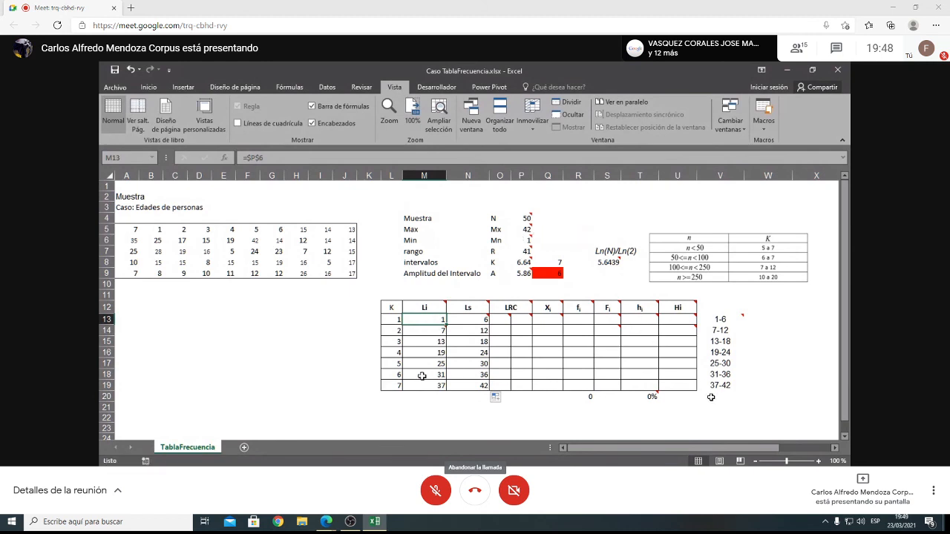
left_click(468, 363)
left_click(467, 385)
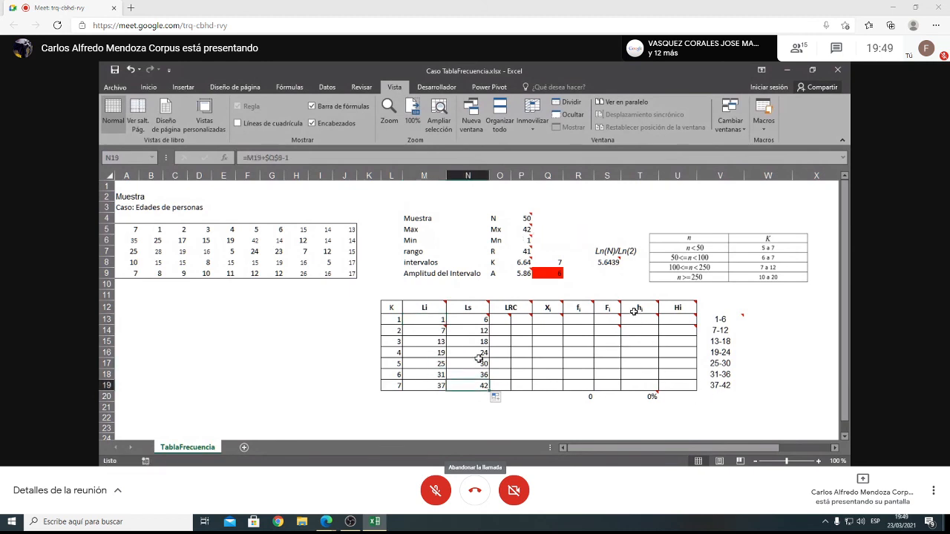
left_click(524, 230)
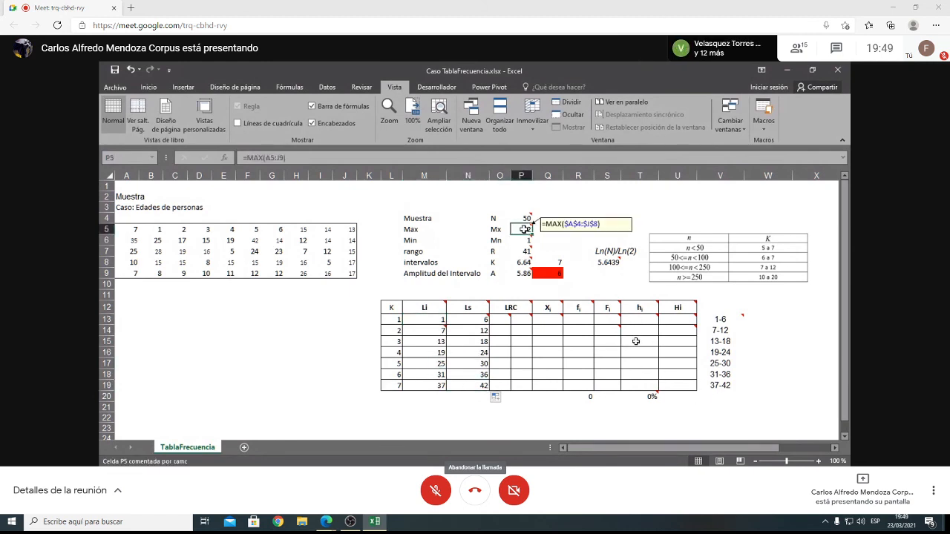
left_click_drag(438, 321, 475, 385)
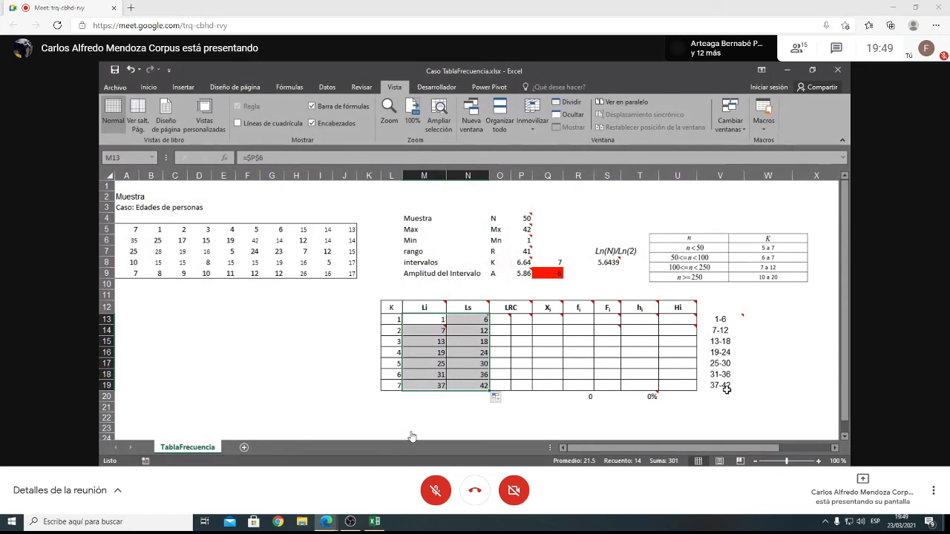
left_click(362, 460)
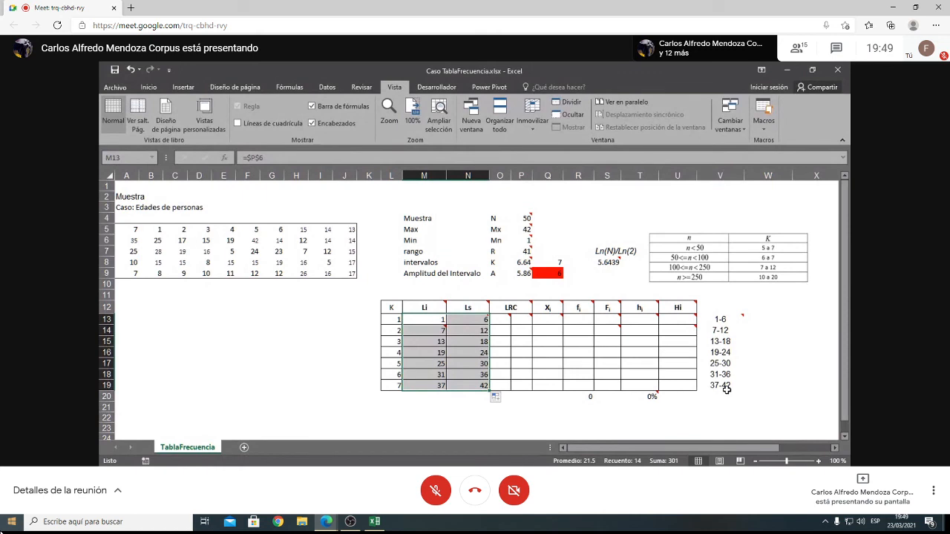
key("alt+Tab")
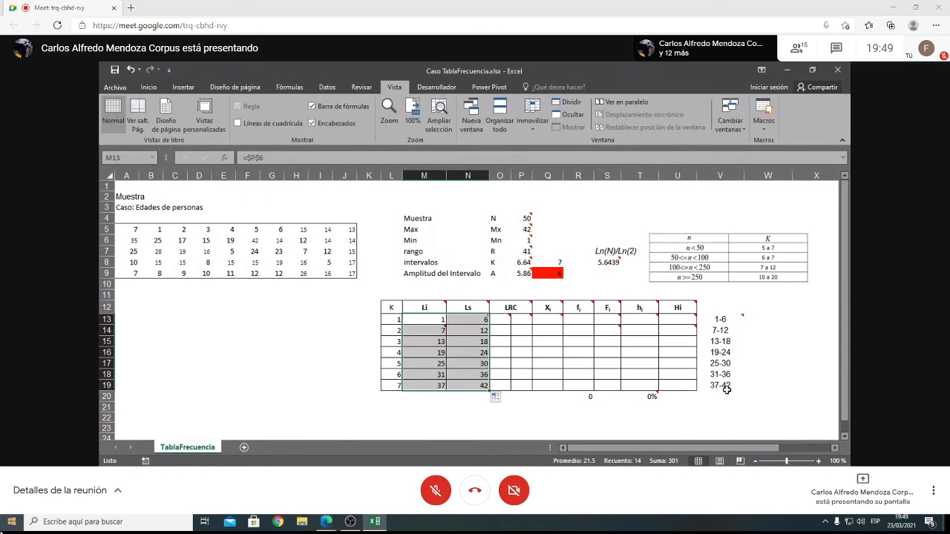
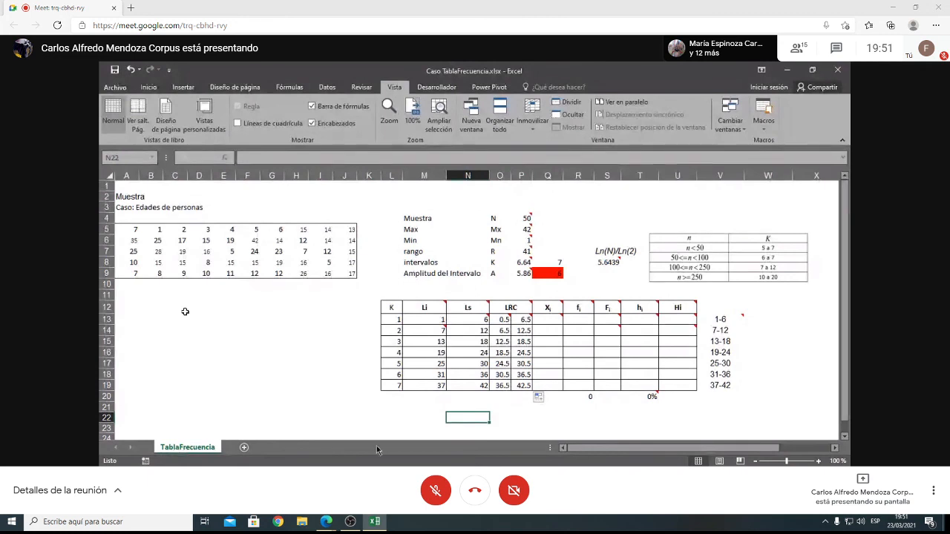
left_click_drag(436, 319, 461, 320)
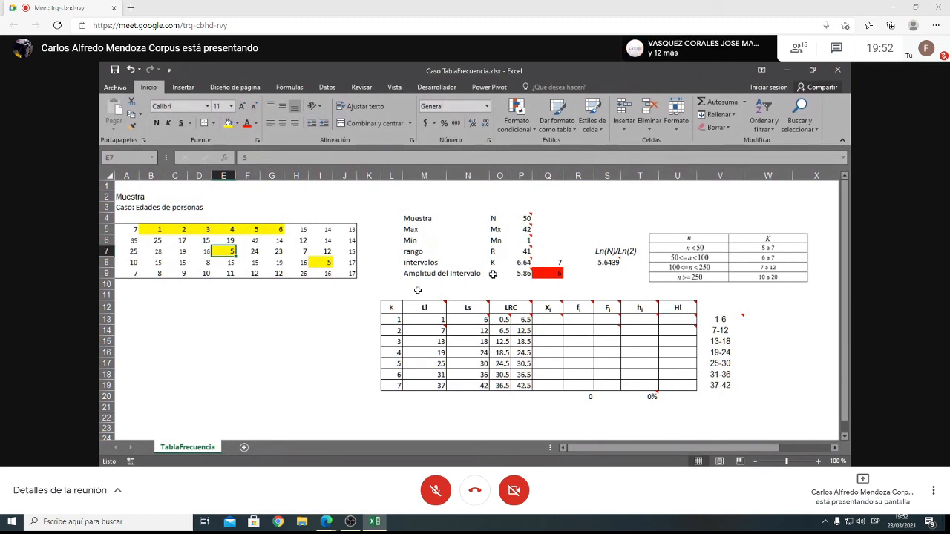
- Enter =(O13+P13)/2 in cell Q13 for the first class mark Xi and fill it down to Q19
mouse_move(553, 306)
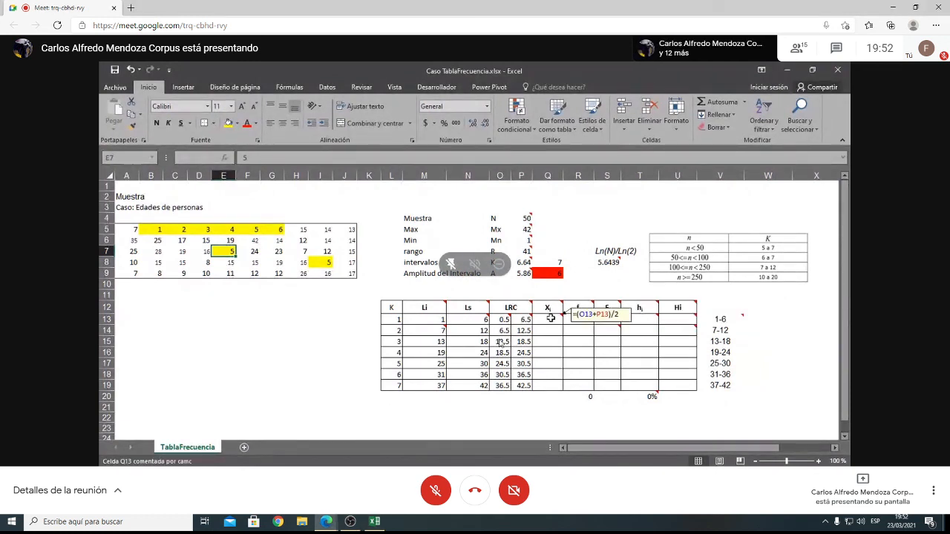
left_click(546, 320)
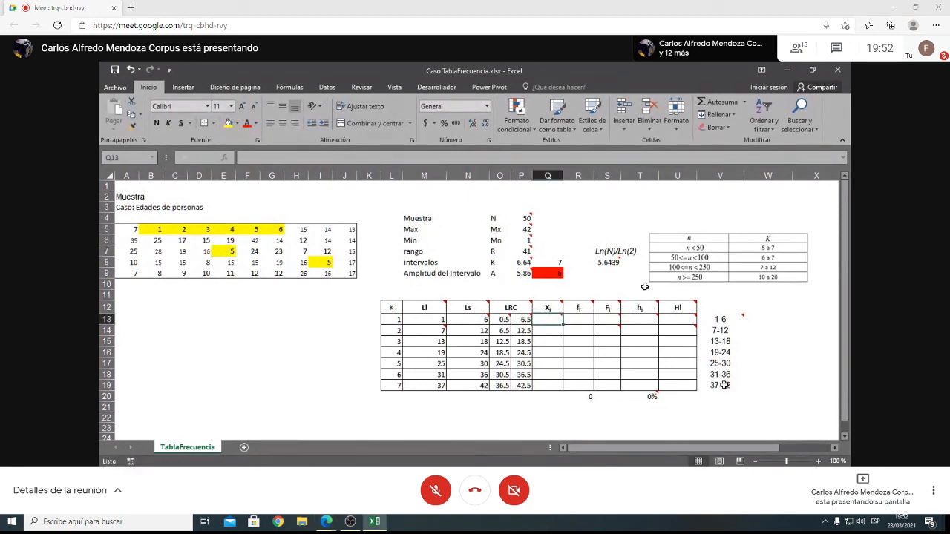
type("=")
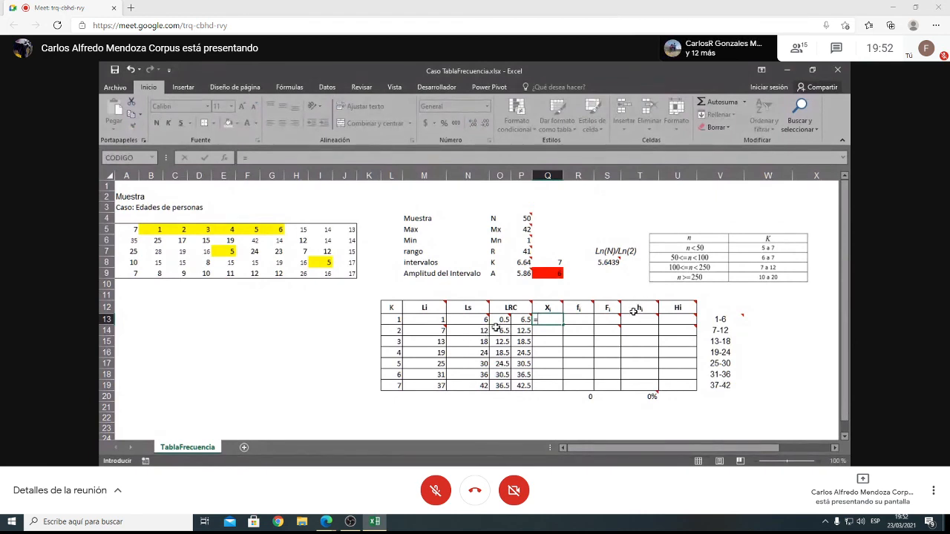
type("(")
left_click(503, 319)
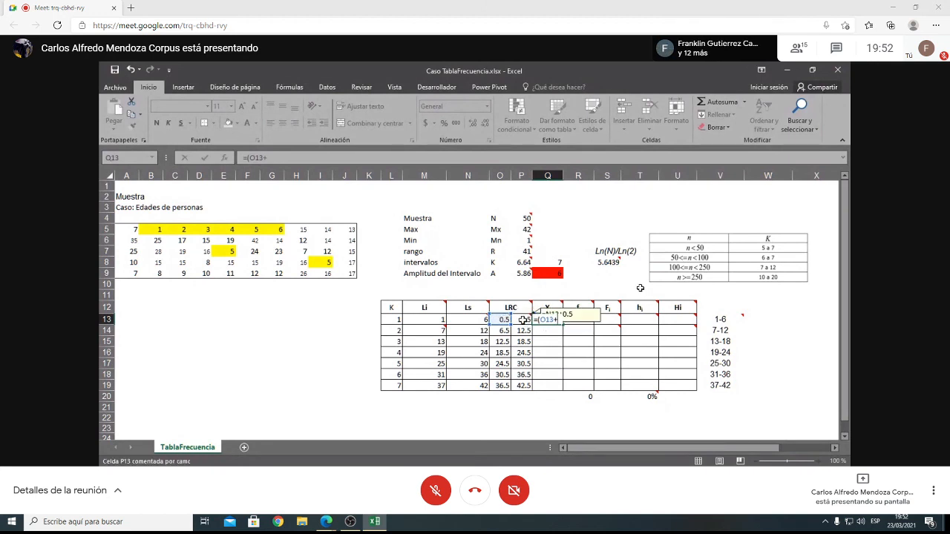
left_click(524, 320)
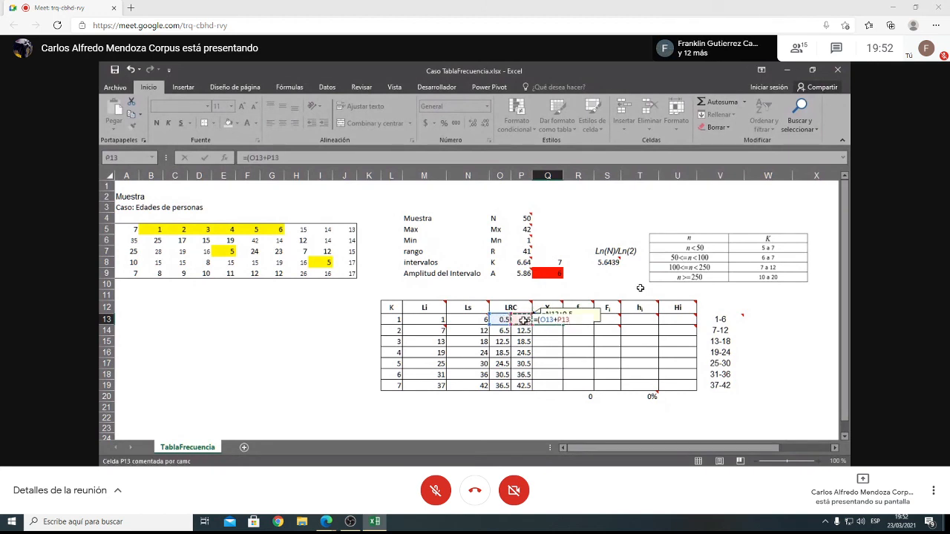
type(")/2")
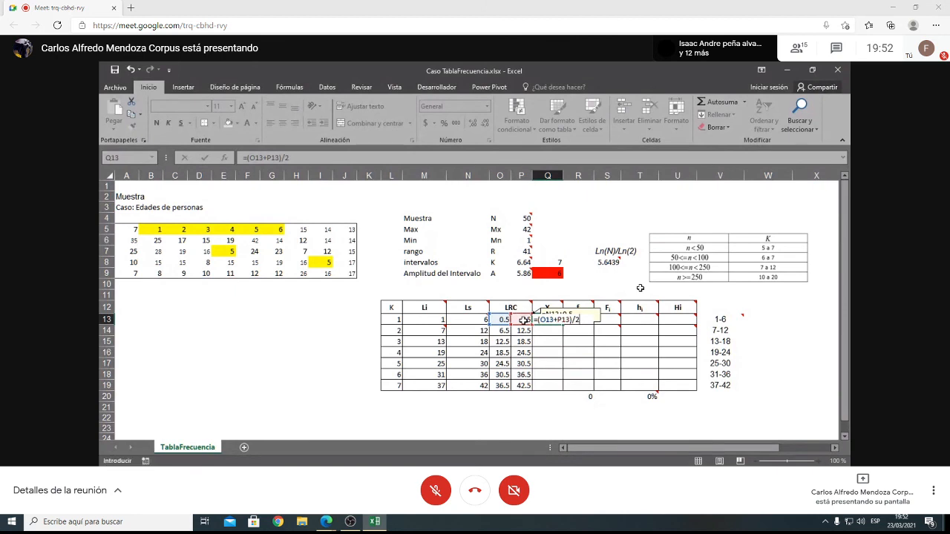
key("Return")
left_click(539, 319)
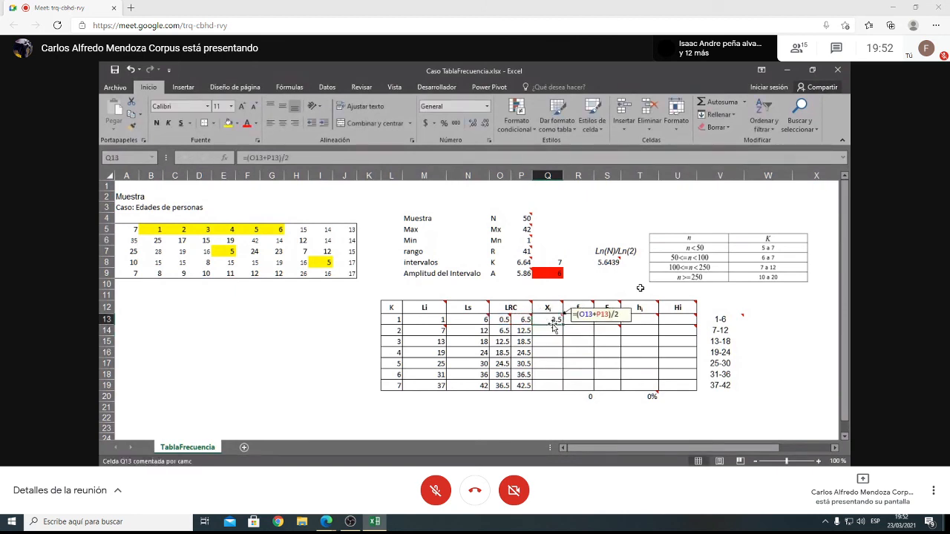
left_click_drag(562, 324, 553, 386)
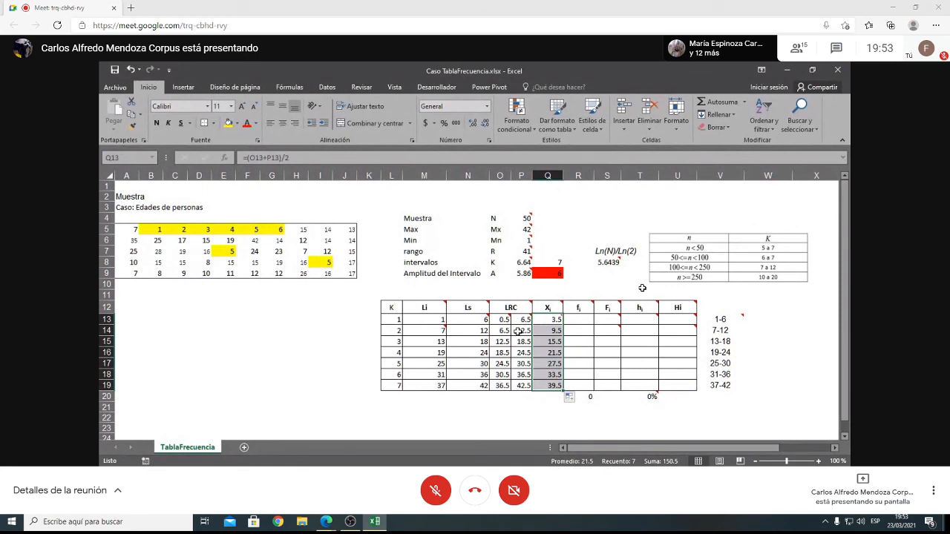
- Review the LRC and Xi columns in O12:Q19 and read the formula note attached to the fi header
left_click_drag(507, 309, 553, 386)
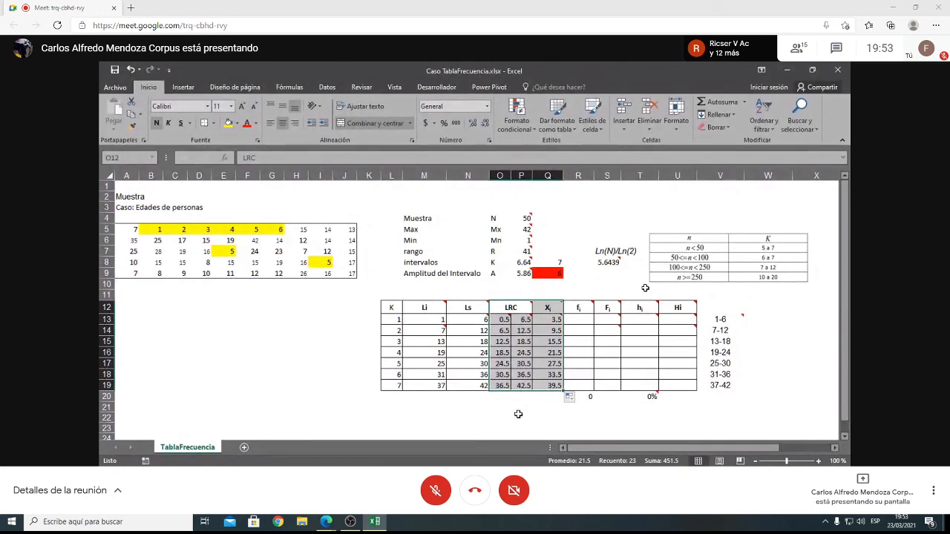
left_click(553, 365)
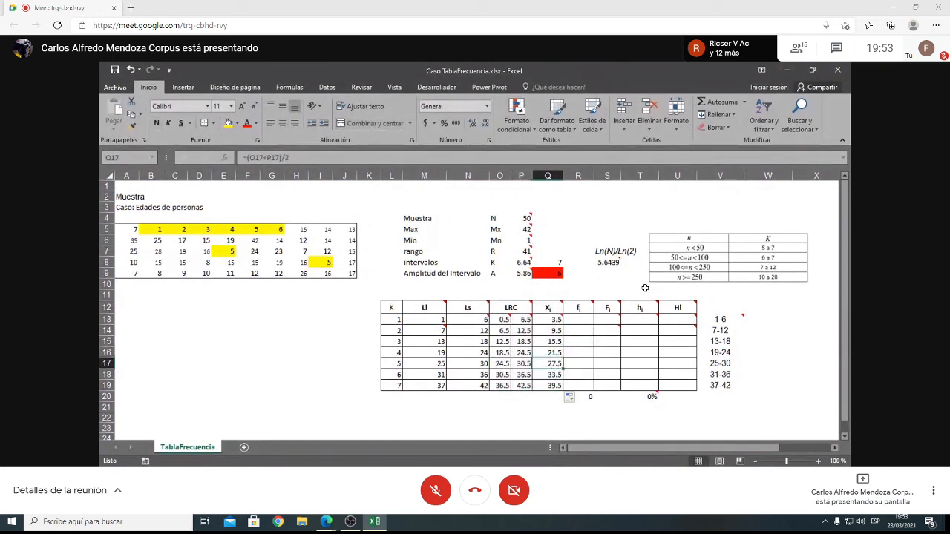
left_click(573, 318)
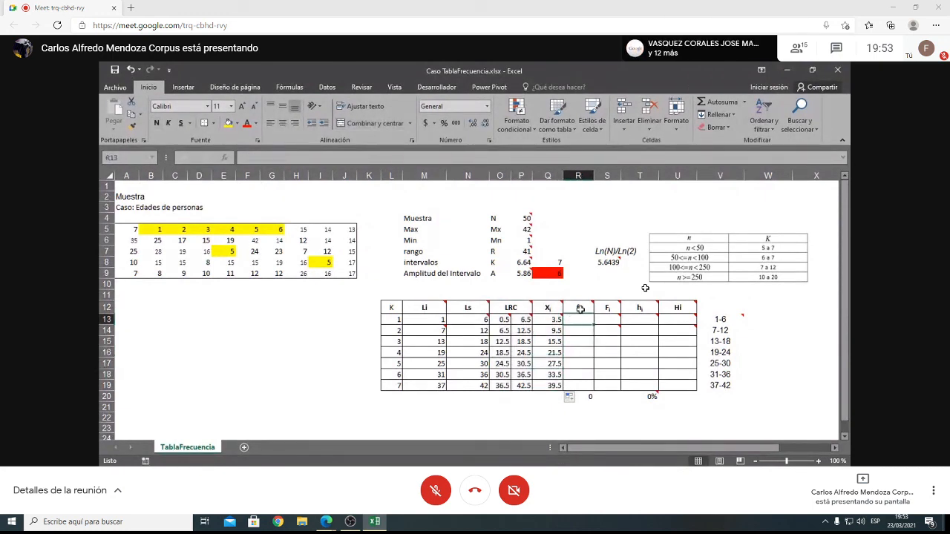
mouse_move(581, 307)
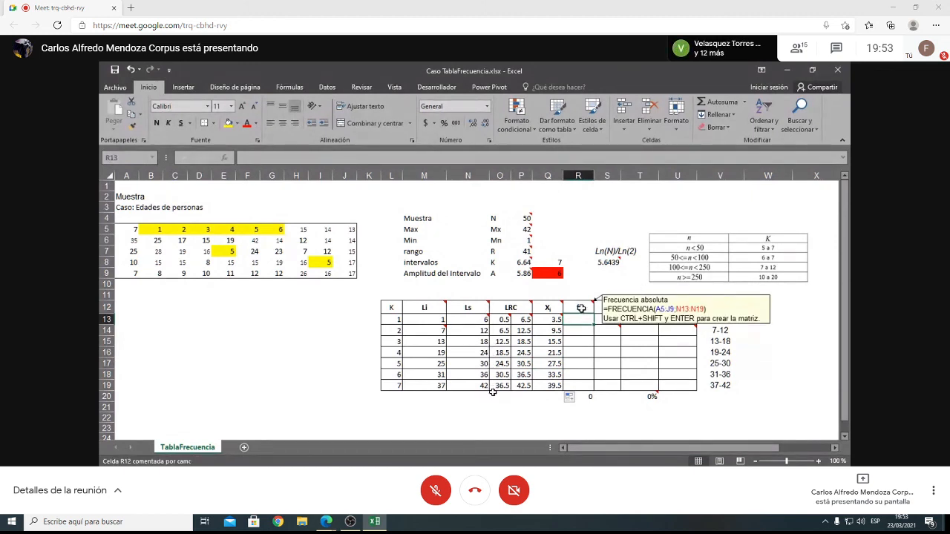
left_click(576, 331)
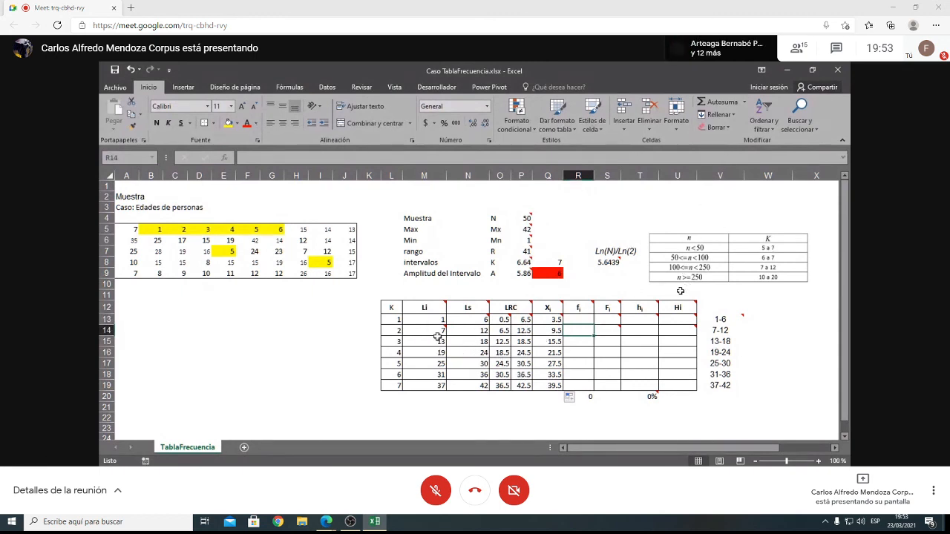
- Fill cell A5 green and pick up its formatting with Format Painter
left_click(135, 229)
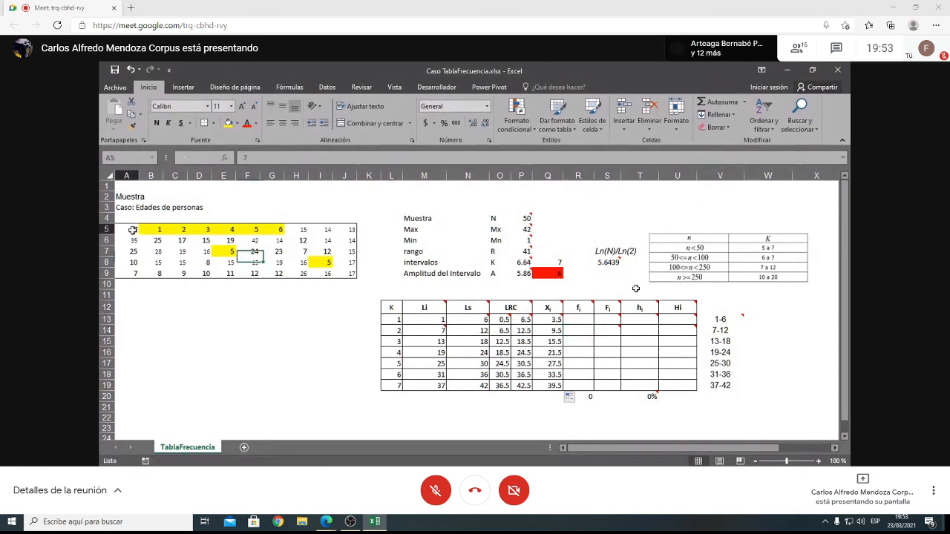
left_click(238, 126)
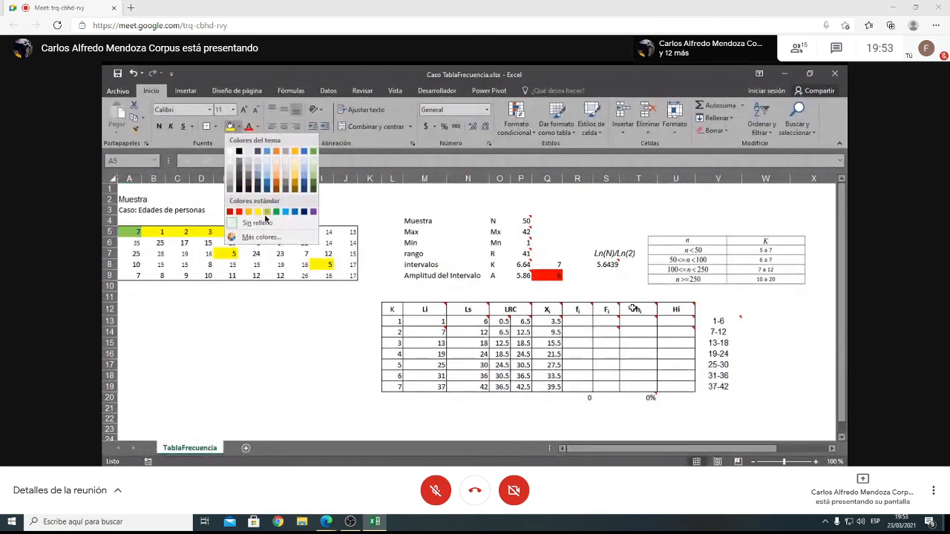
left_click(268, 214)
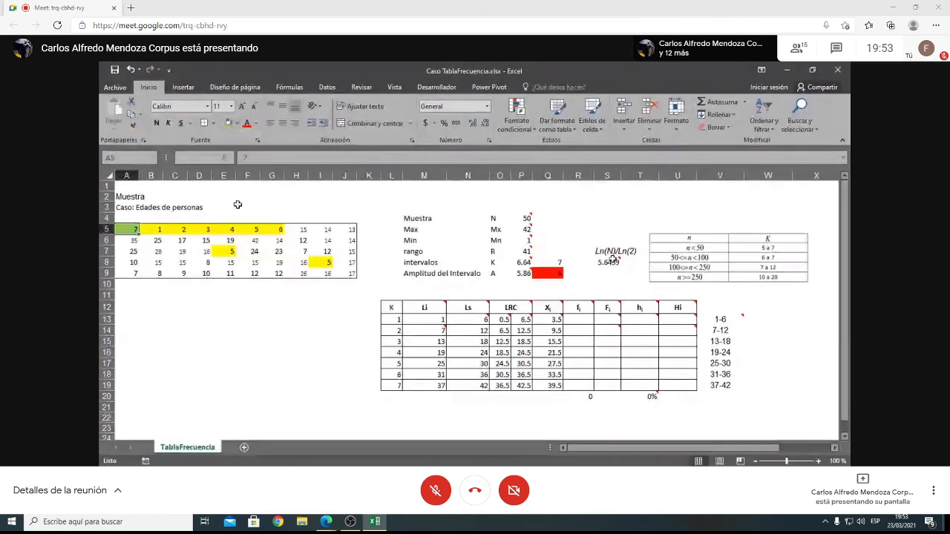
left_click(132, 127)
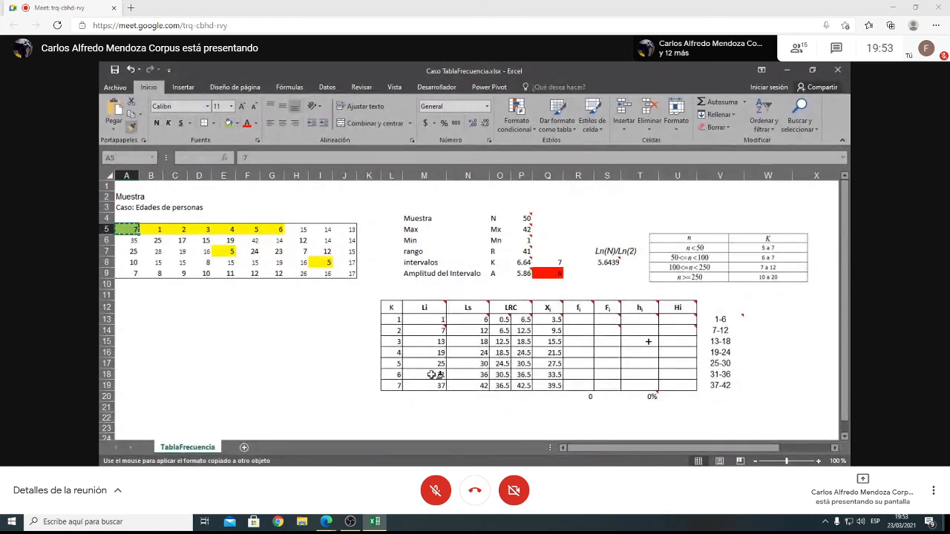